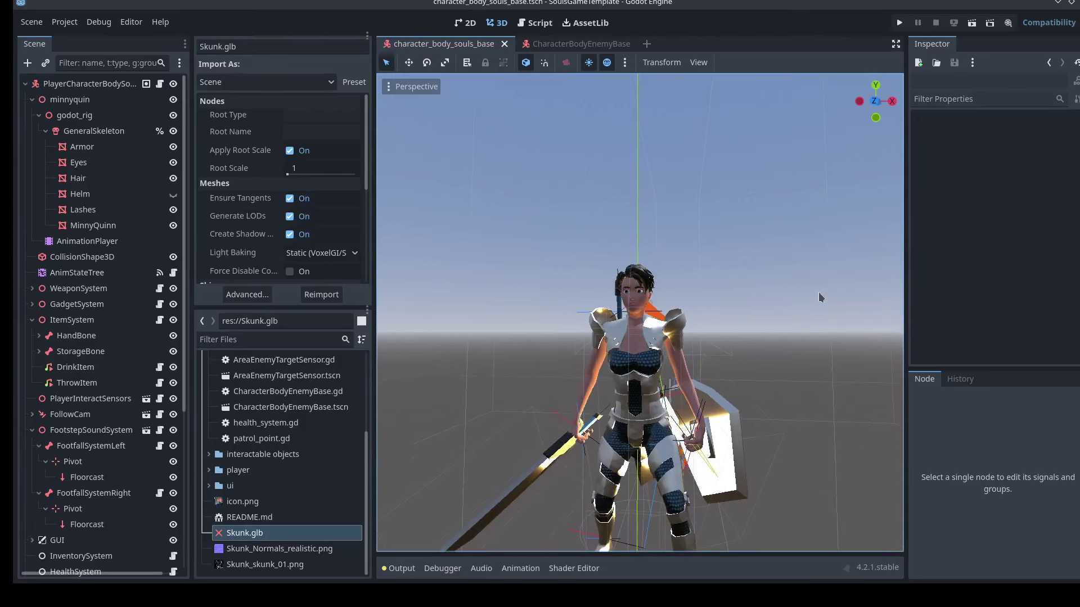
left_click_drag(888, 114, 821, 173)
scroll(821, 172, "down", 2)
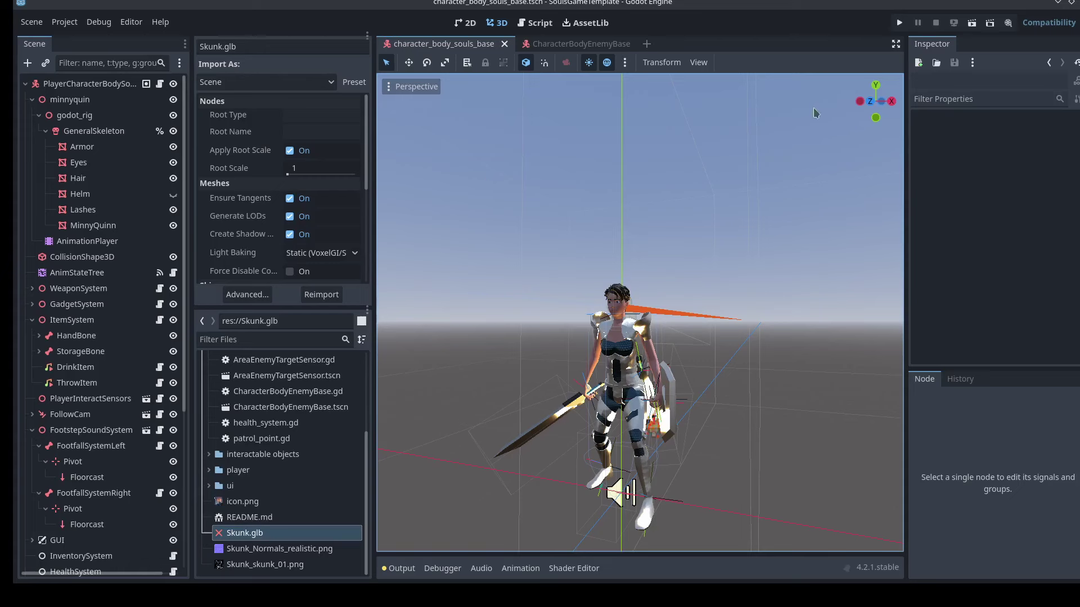
left_click_drag(854, 106, 876, 116)
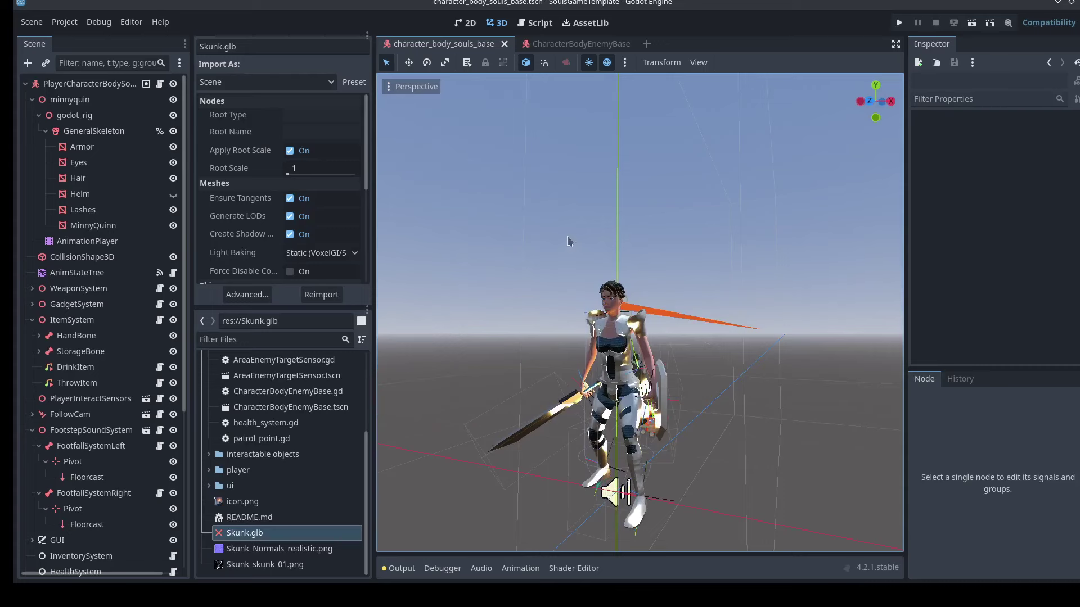
left_click_drag(894, 103, 1057, 111)
left_click_drag(951, 97, 881, 109)
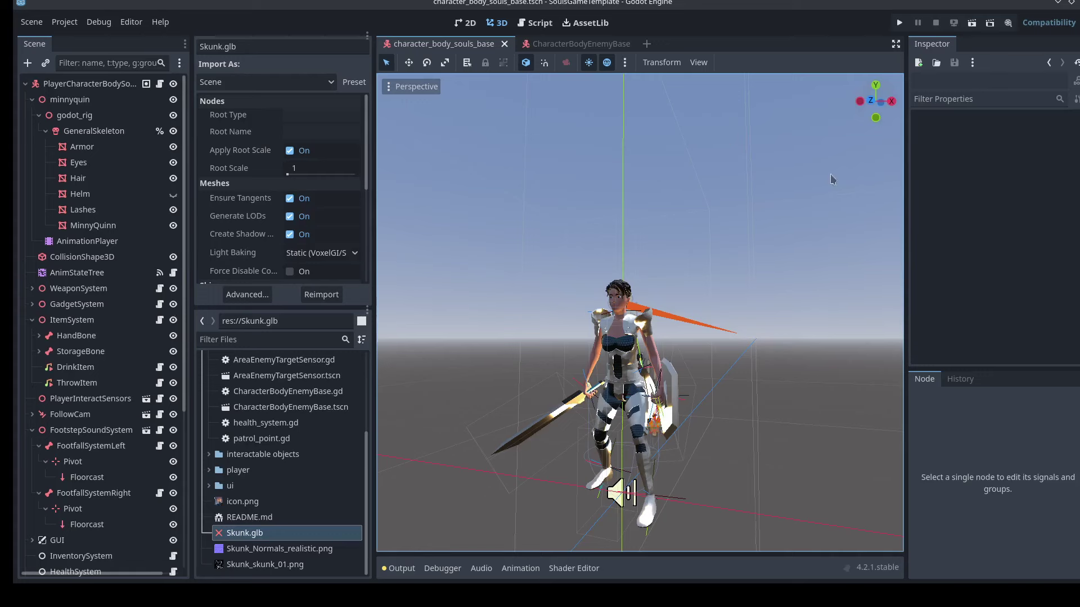
left_click_drag(881, 104, 920, 101)
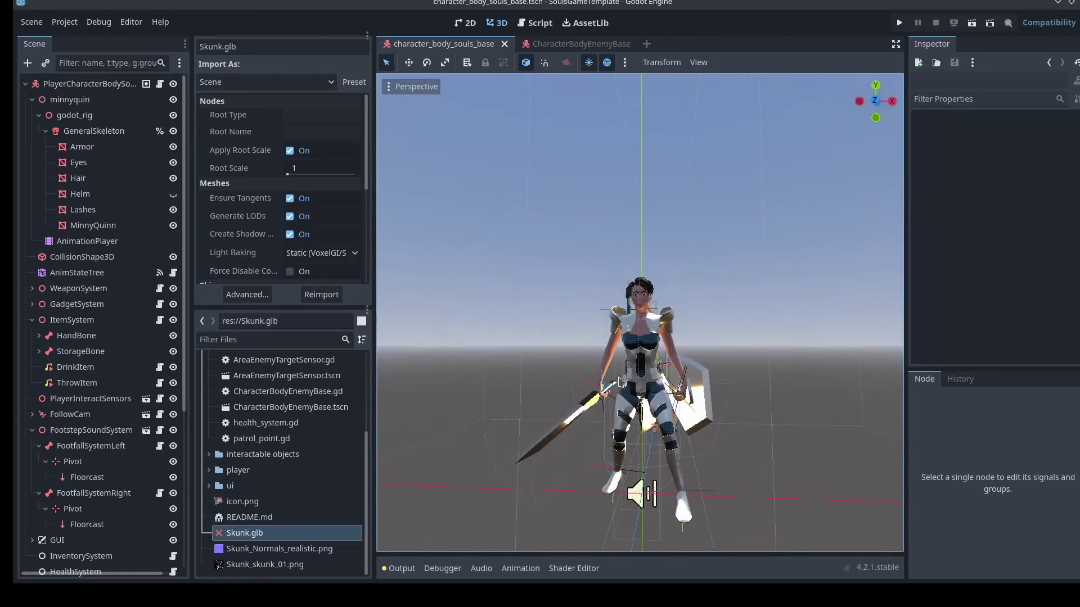
Select the MinnyQuinn mesh and expand the Skin material on its Surface 0.
left_click(121, 225)
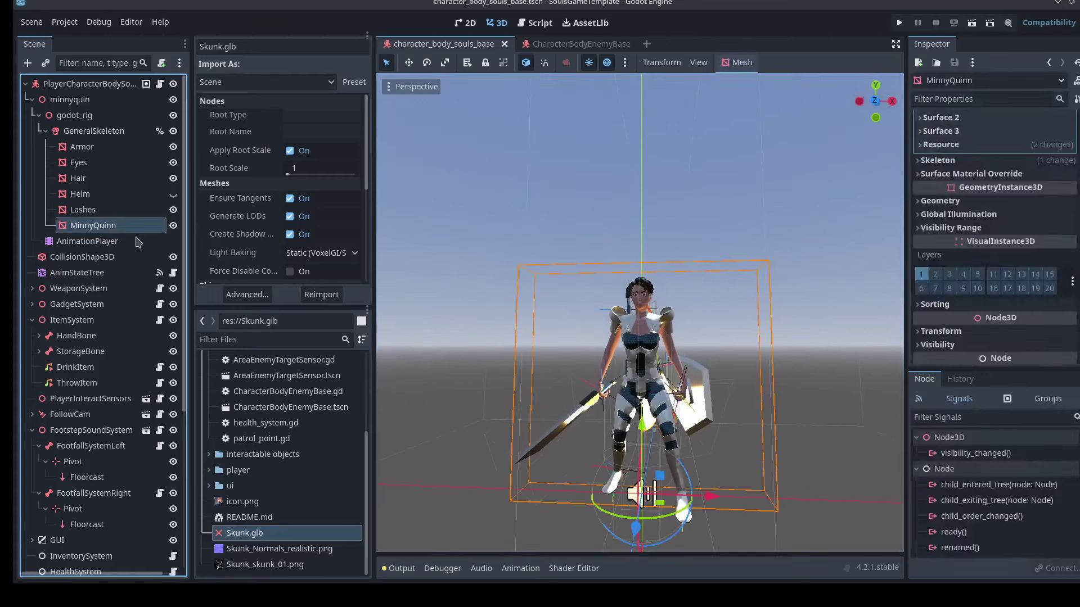
scroll(1000, 157, "up", 3)
left_click(1001, 162)
left_click(1033, 214)
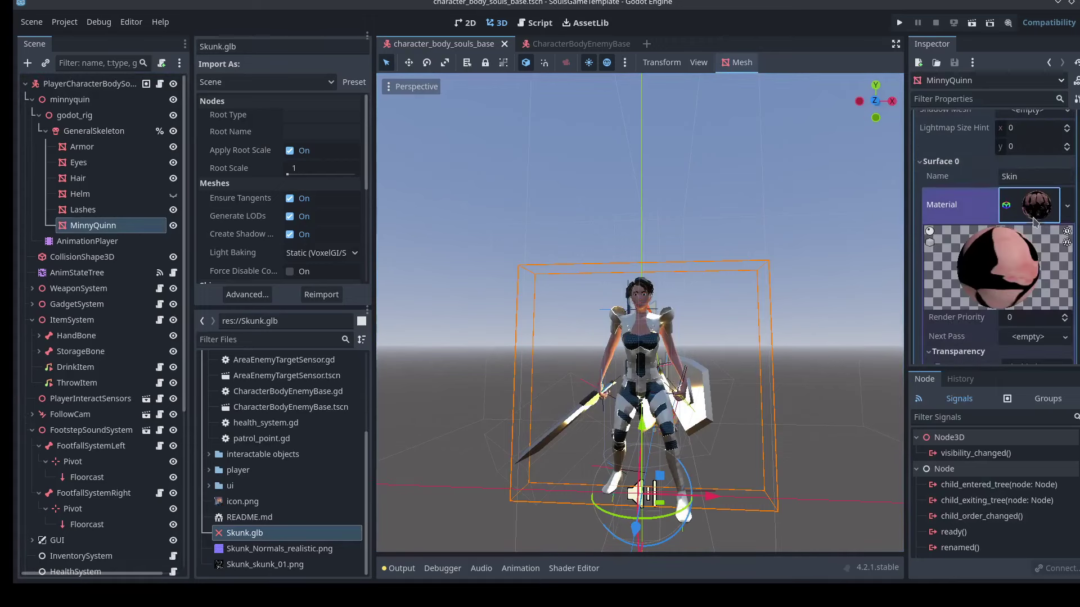
Set the Skin material's albedo color to light blue, hex 5ecfff.
scroll(1034, 225, "down", 5)
left_click(1027, 312)
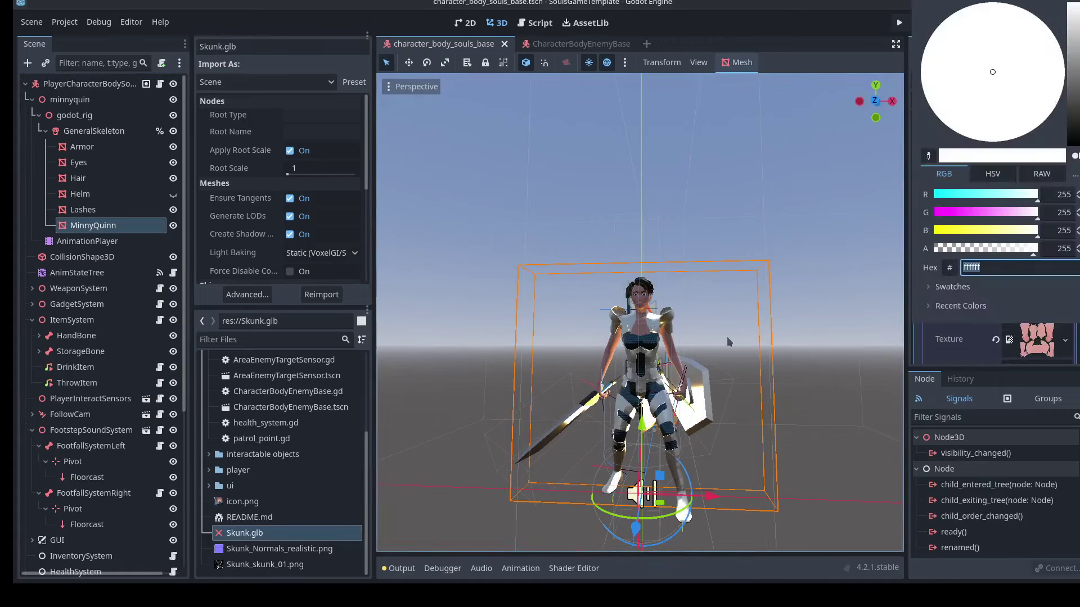
scroll(740, 338, "up", 5)
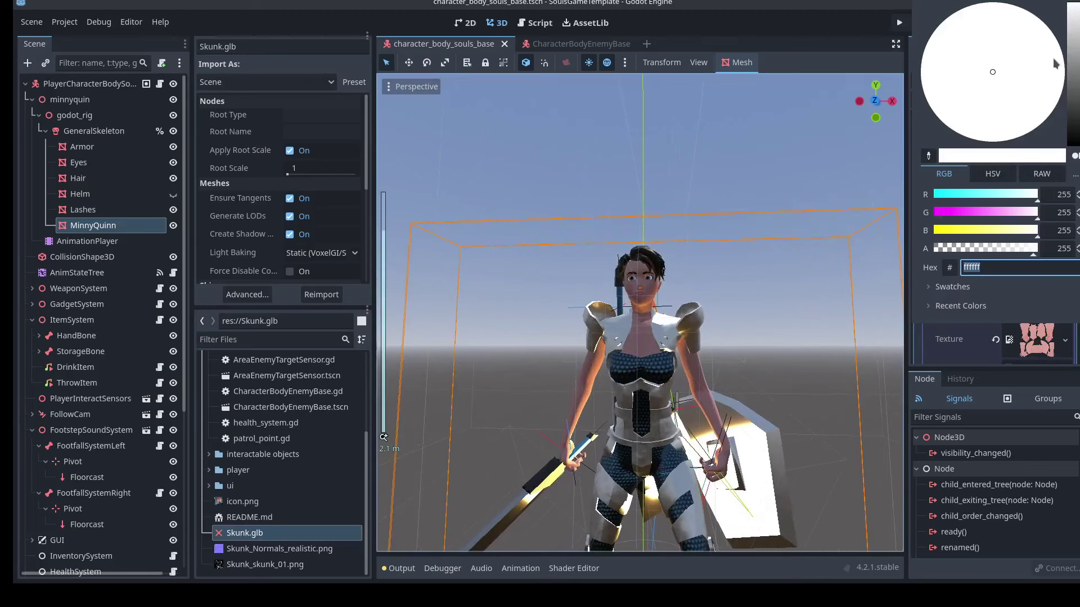
left_click_drag(1079, 48, 1077, 81)
left_click_drag(973, 77, 921, 74)
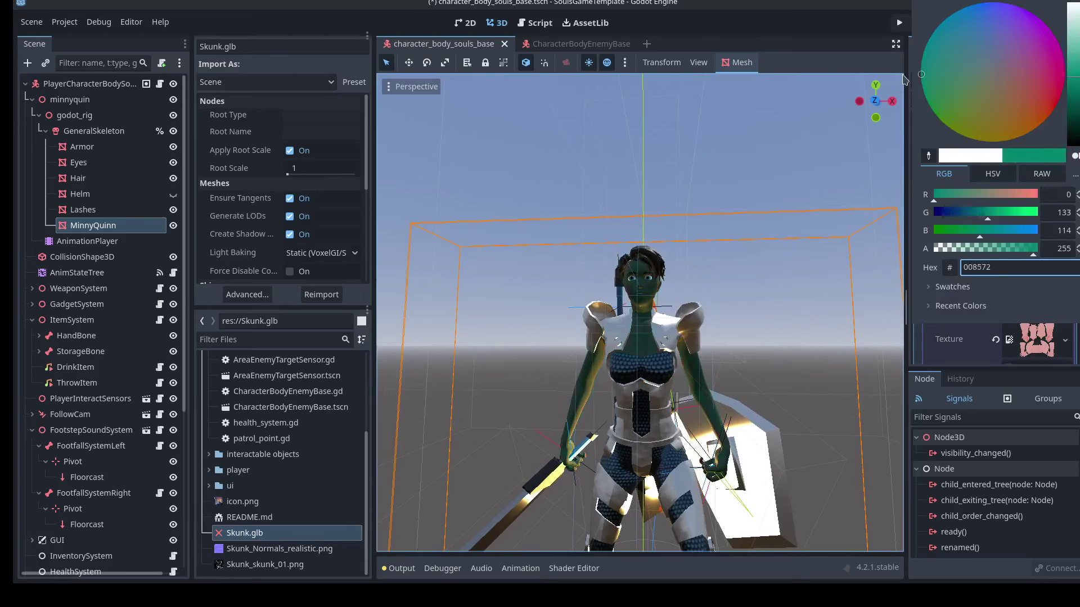
left_click_drag(1077, 67, 1078, 46)
left_click_drag(958, 61, 944, 19)
left_click_drag(1072, 46, 1075, 35)
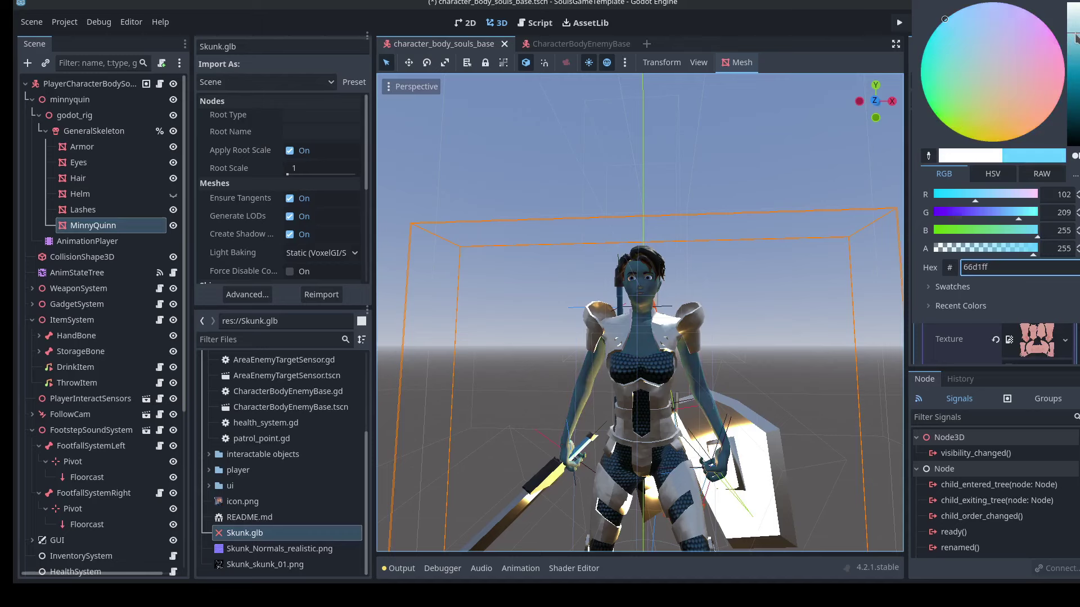
scroll(699, 280, "up", 3)
scroll(753, 251, "down", 2)
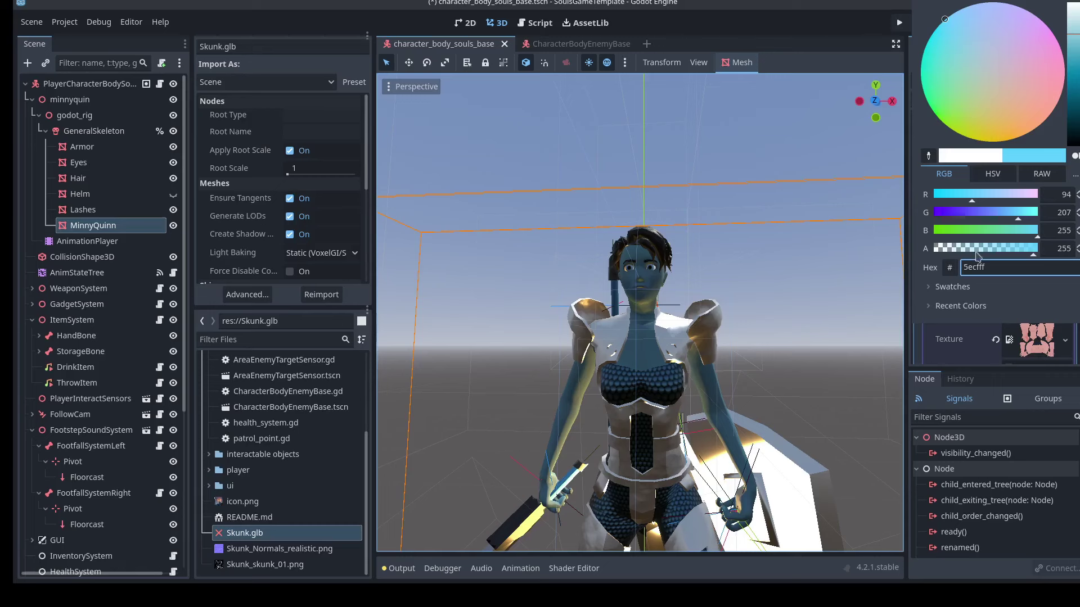
left_click(944, 348)
key("Escape")
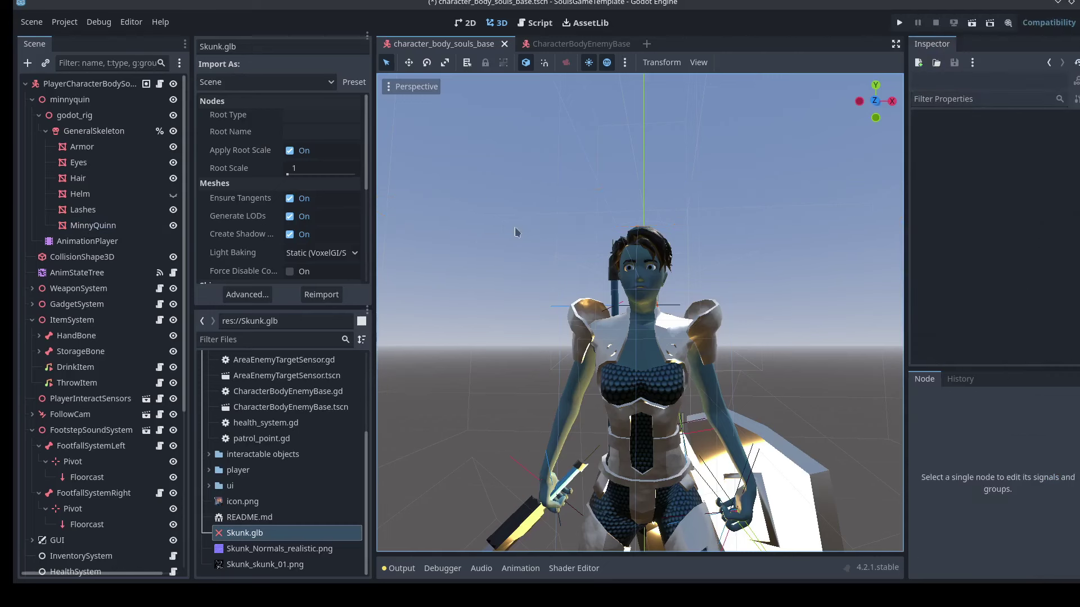
Select the Eyes mesh and expand the gradient inside its material's albedo texture.
scroll(518, 231, "up", 4)
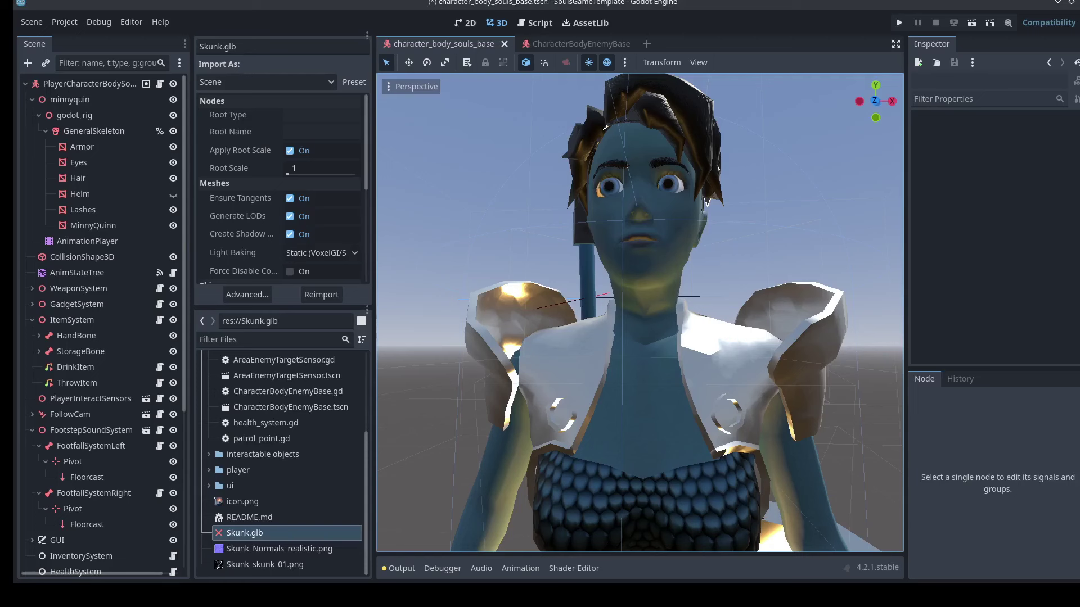
left_click(78, 162)
left_click(1043, 147)
left_click(1045, 226)
scroll(1044, 226, "down", 5)
left_click_drag(906, 306, 723, 285)
left_click(937, 312)
left_click(951, 333)
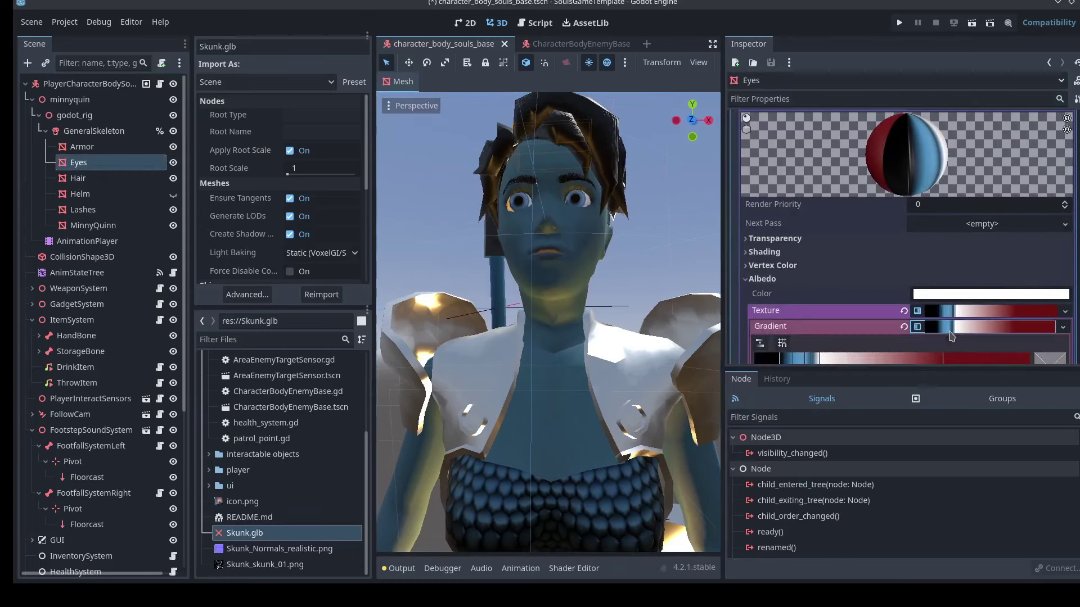
Delete the two blue color stops closest to the white stop in the eye gradient.
scroll(874, 345, "down", 2)
left_click(812, 314)
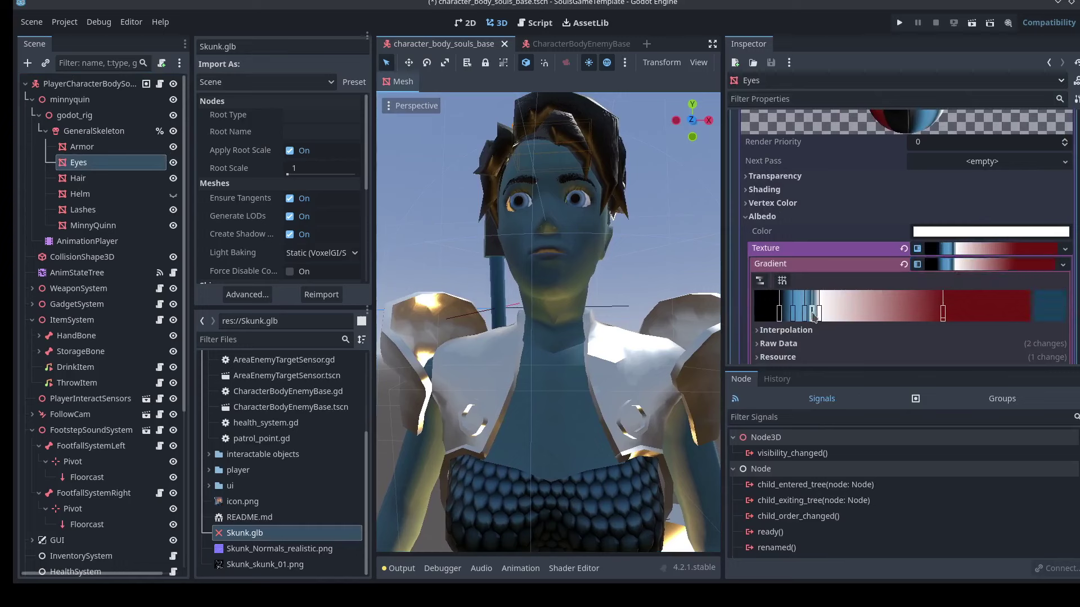
right_click(812, 314)
right_click(805, 314)
Recolor the remaining blue gradient stop to red ea3b28 and move it right beside the black stop.
left_click(792, 314)
left_click(1056, 303)
left_click_drag(825, 63, 888, 104)
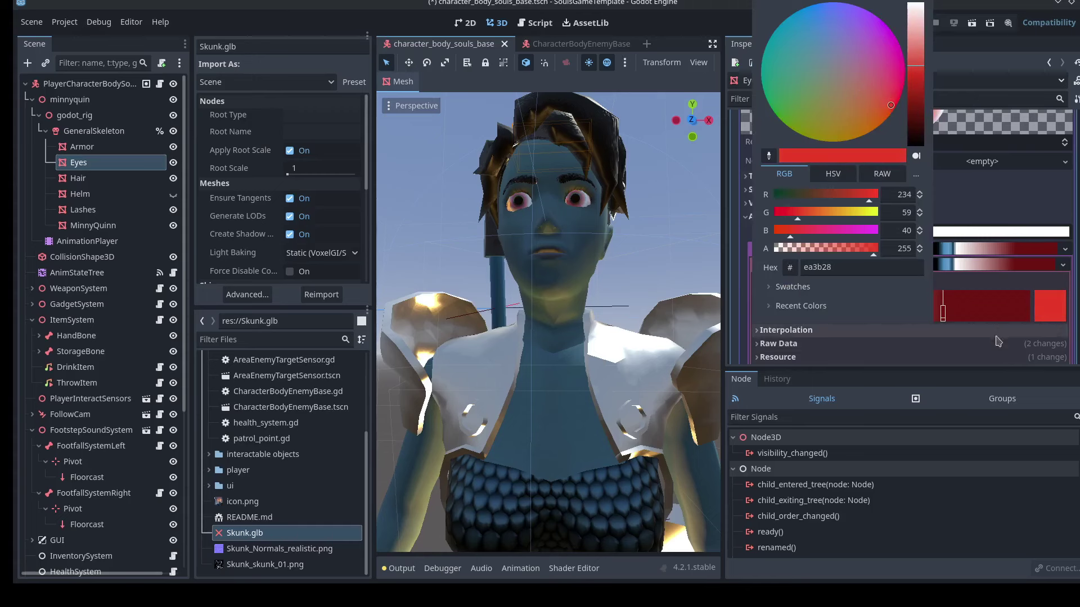
left_click(984, 312)
left_click(817, 314)
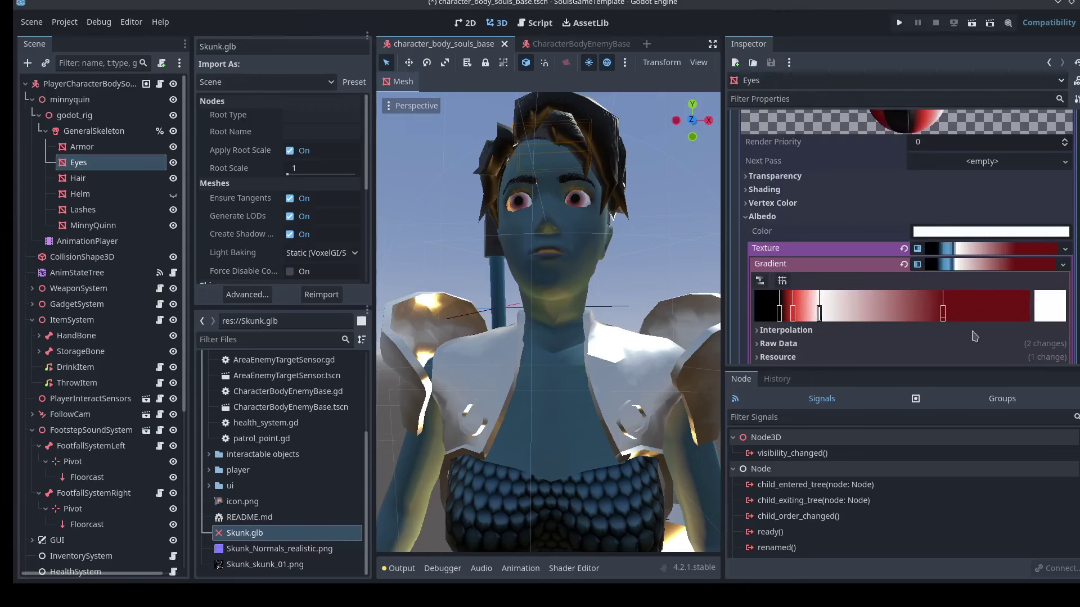
mouse_move(791, 317)
left_mouse_down()
mouse_move(809, 316)
mouse_move(781, 318)
left_mouse_up()
Add a gradient stop just before the white one and color it dark red, hex b72418.
left_click(811, 314)
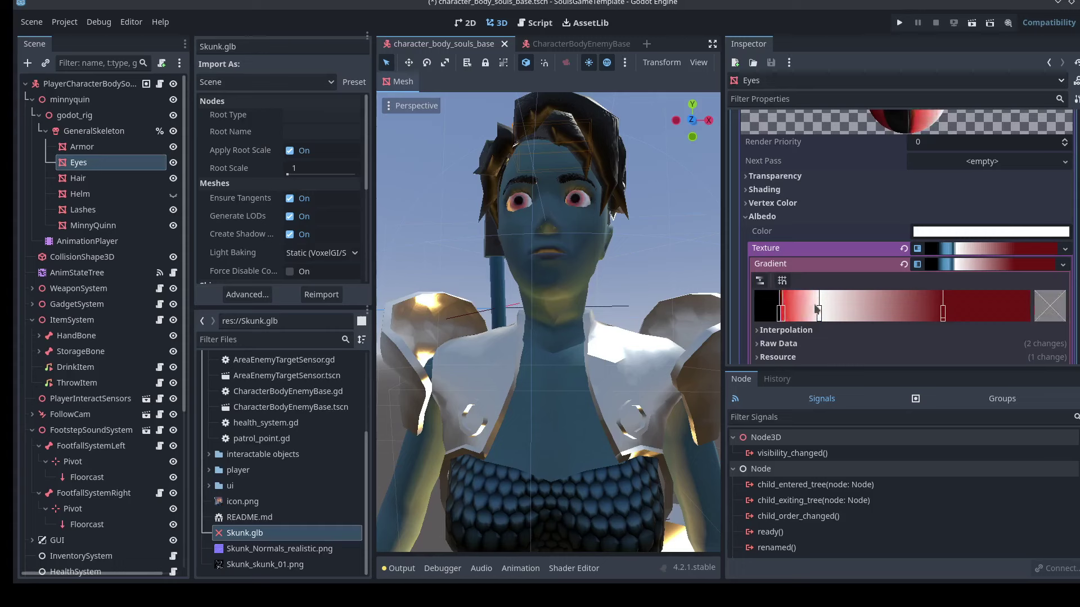
left_click(1043, 295)
left_click_drag(860, 99, 901, 93)
mouse_move(917, 42)
left_mouse_down()
mouse_move(911, 85)
mouse_move(892, 105)
left_mouse_up()
scroll(1029, 260, "down", 5)
scroll(1005, 236, "up", 3)
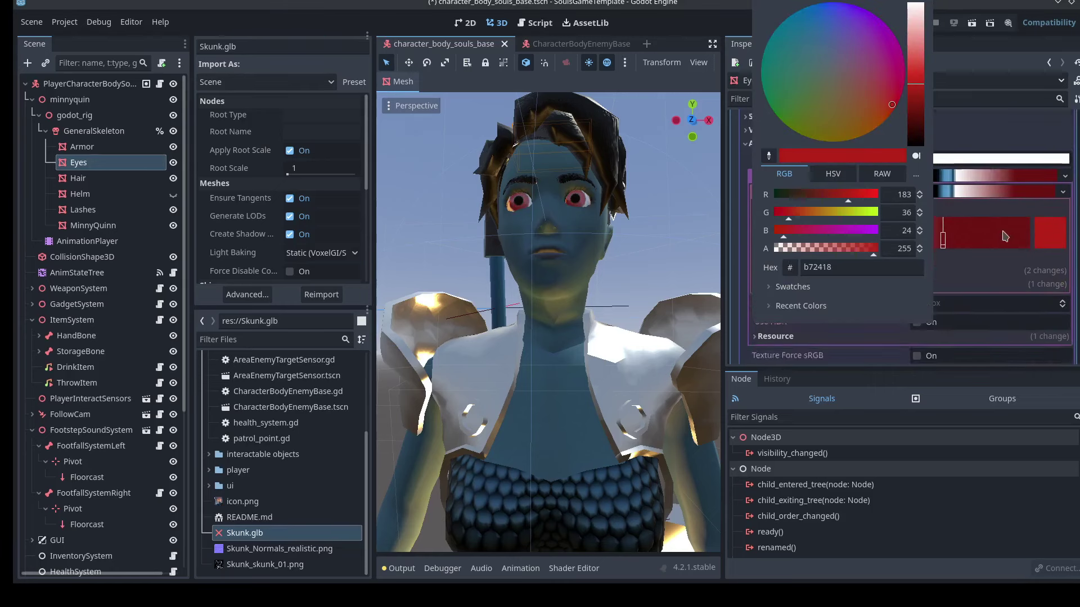
left_click(1004, 230)
left_click_drag(812, 260, 809, 259)
Examine the recolored skin and eyes on the character from near and far.
scroll(645, 255, "down", 5)
scroll(670, 181, "up", 6)
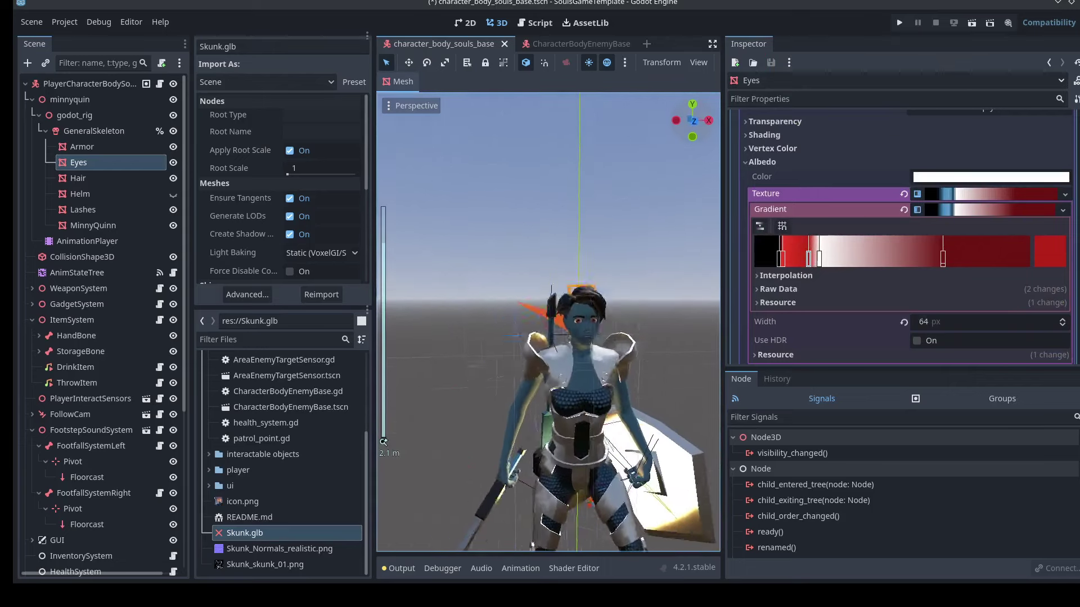
scroll(669, 181, "down", 5)
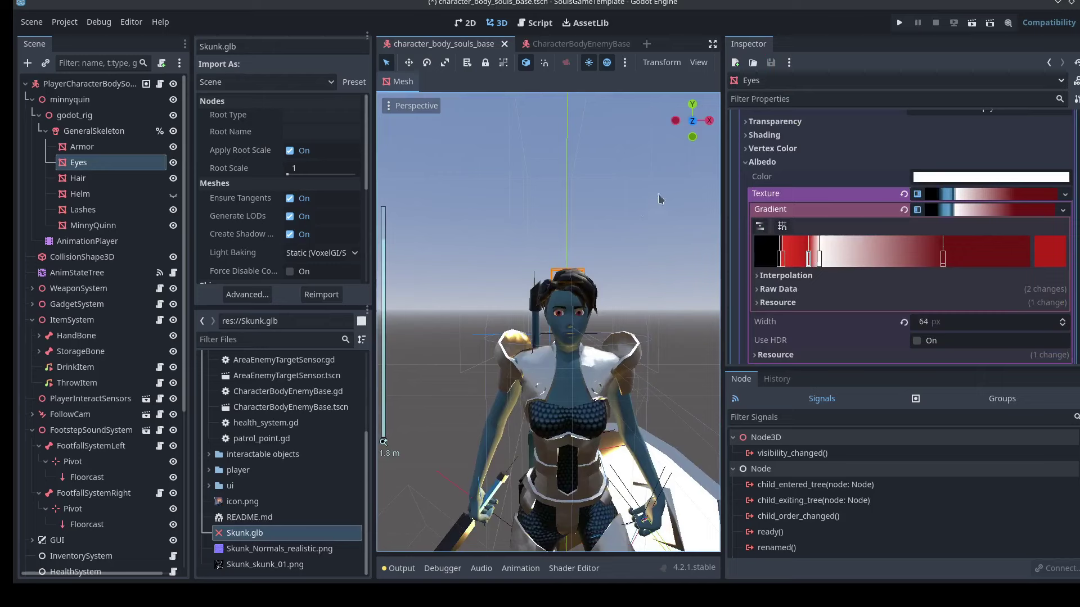
scroll(669, 164, "up", 4)
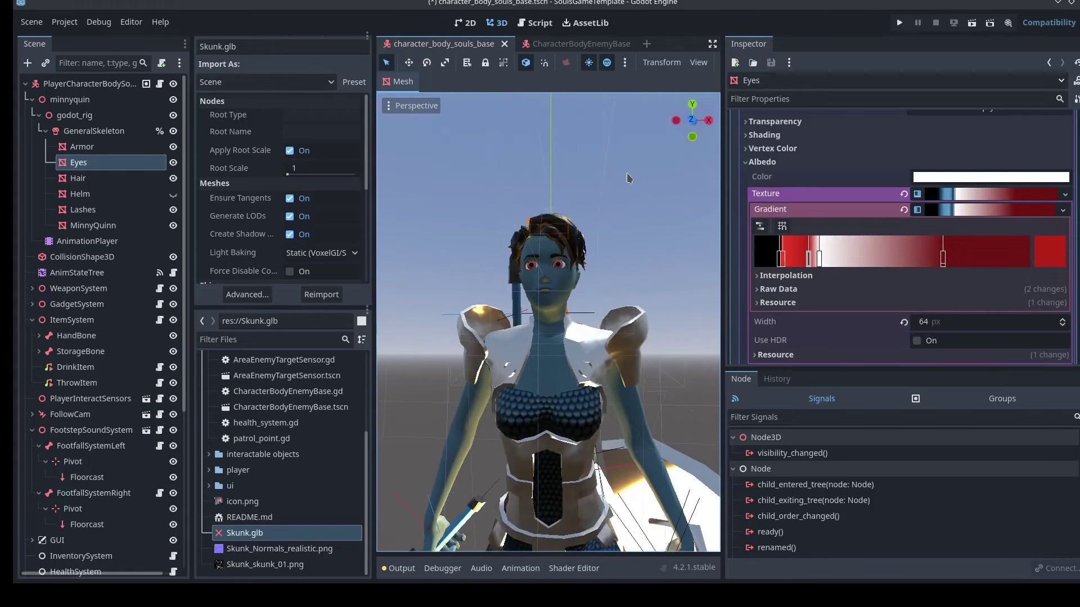
scroll(674, 235, "down", 4)
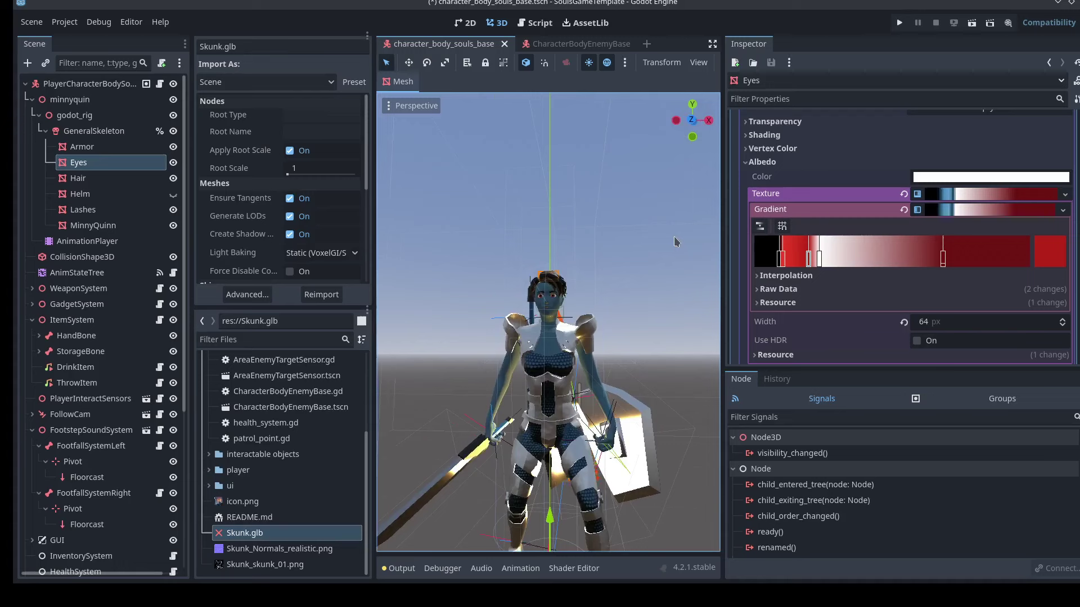
scroll(589, 273, "down", 3)
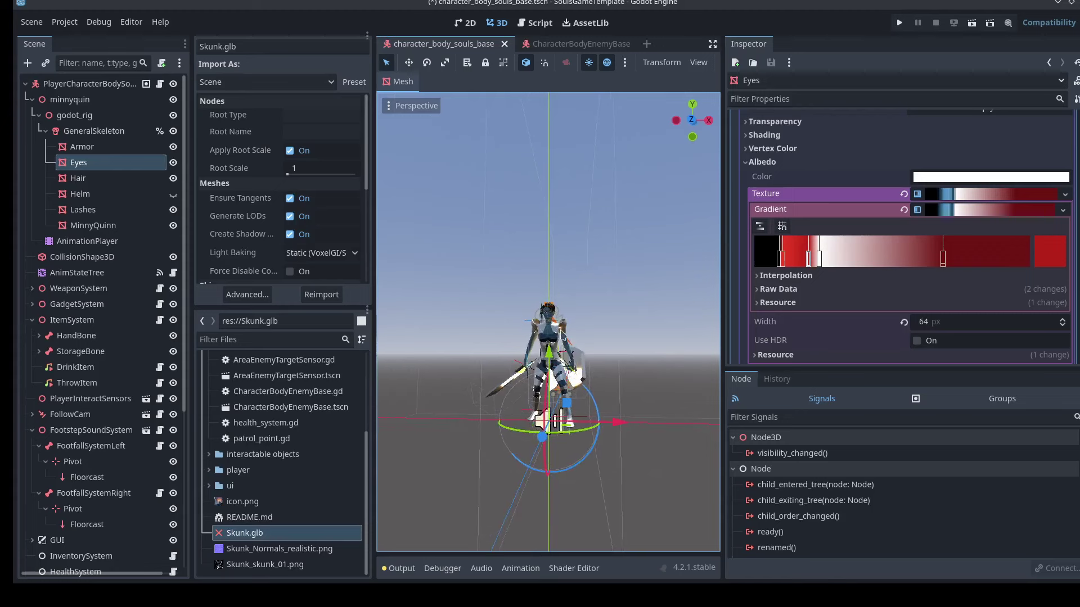
Switch to Blender and examine the skunk character and its rig from several angles.
left_click(386, 0)
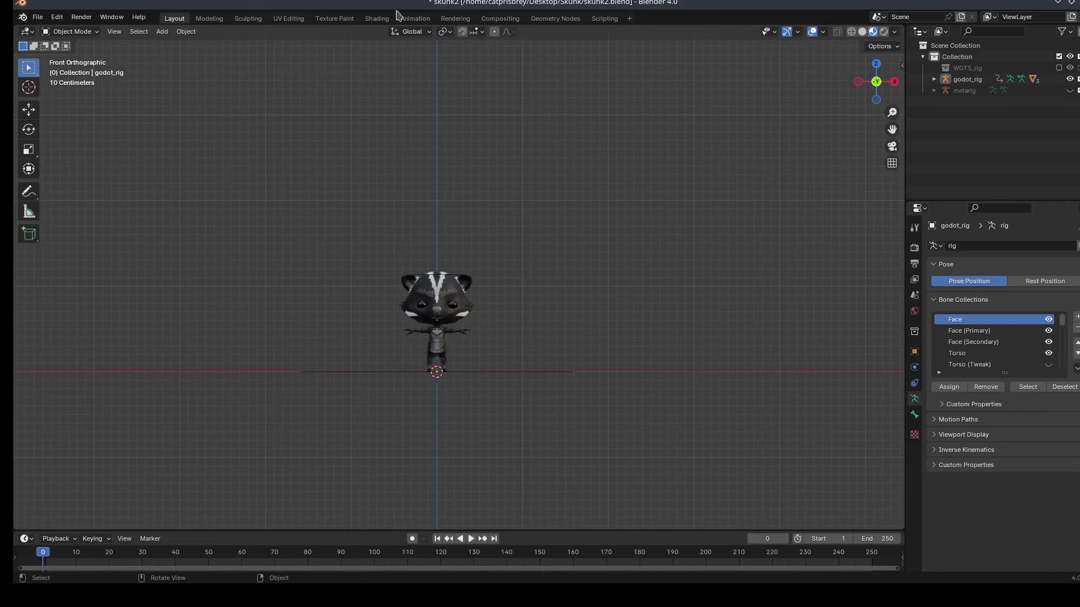
scroll(736, 225, "up", 4)
left_click_drag(889, 130, 843, 125)
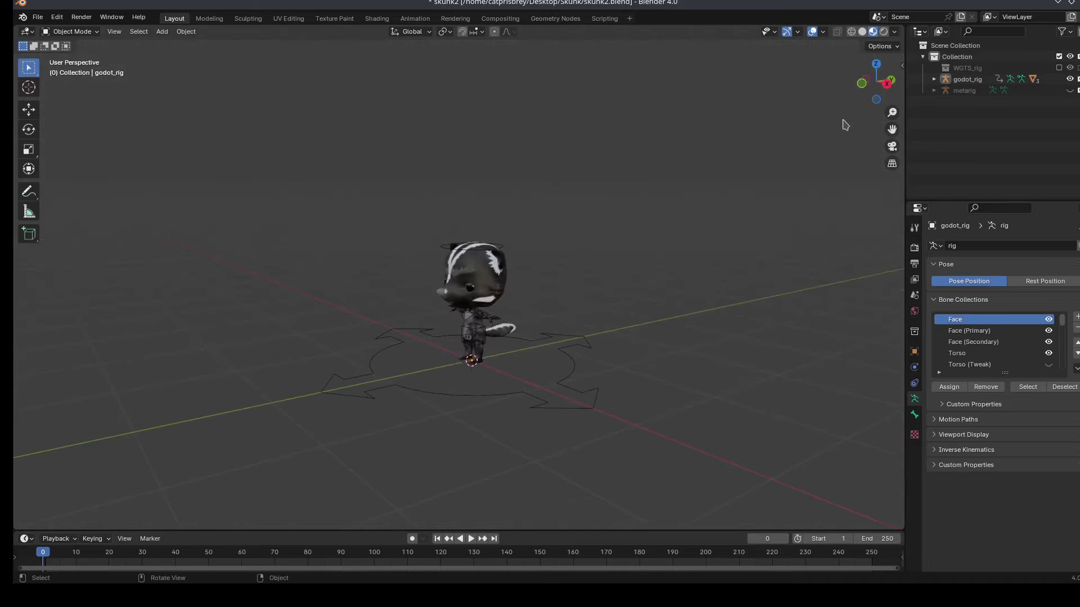
left_click_drag(871, 85, 900, 104)
Switch to the Mixamo page in Firefox to view the Mutant Walking animation, and return to Blender.
left_click(372, 1)
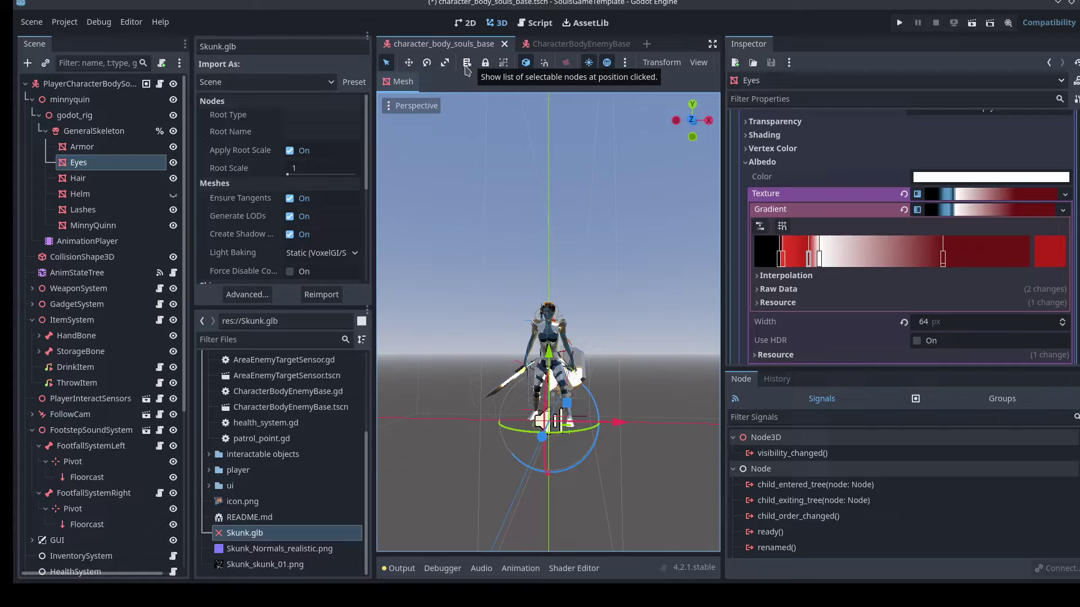
key("alt+Tab")
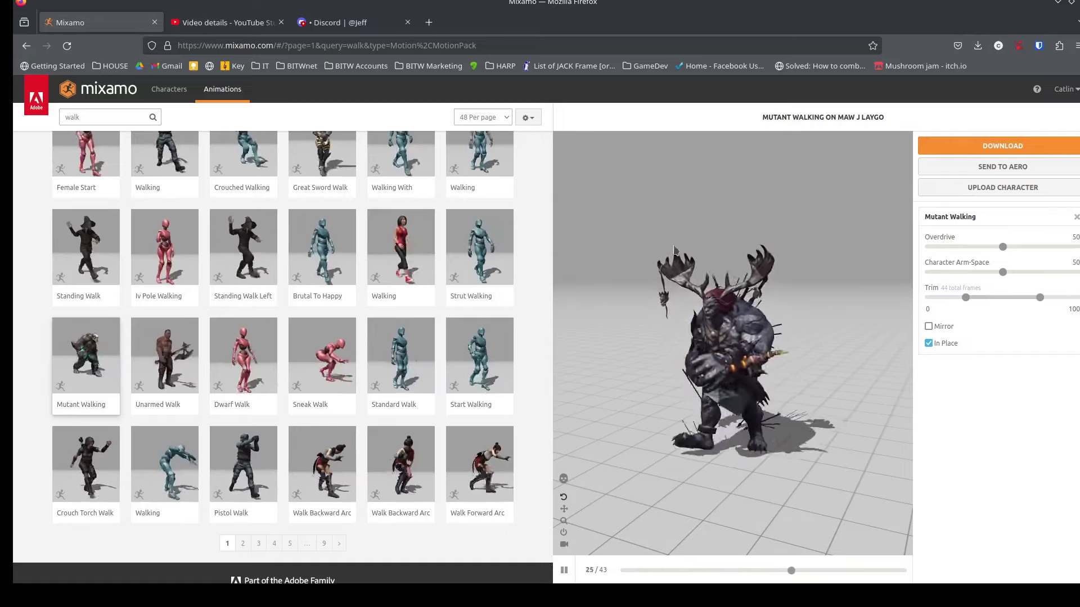
key("alt+Tab")
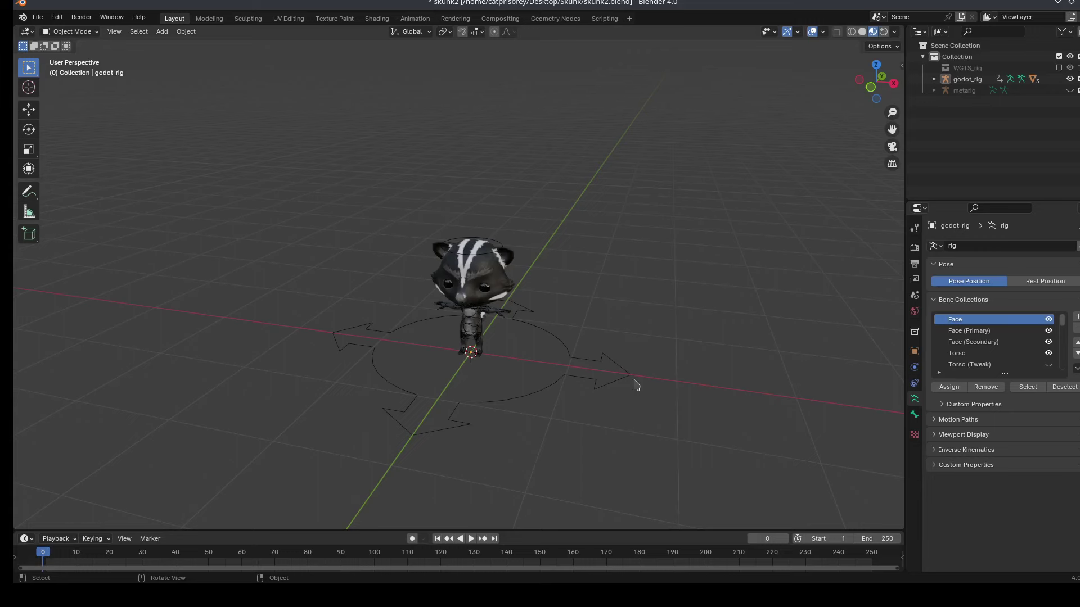
Select the skunk's godot_rig armature and put it in Pose Mode.
mouse_move(868, 88)
left_mouse_down()
mouse_move(802, 73)
mouse_move(869, 80)
left_mouse_up()
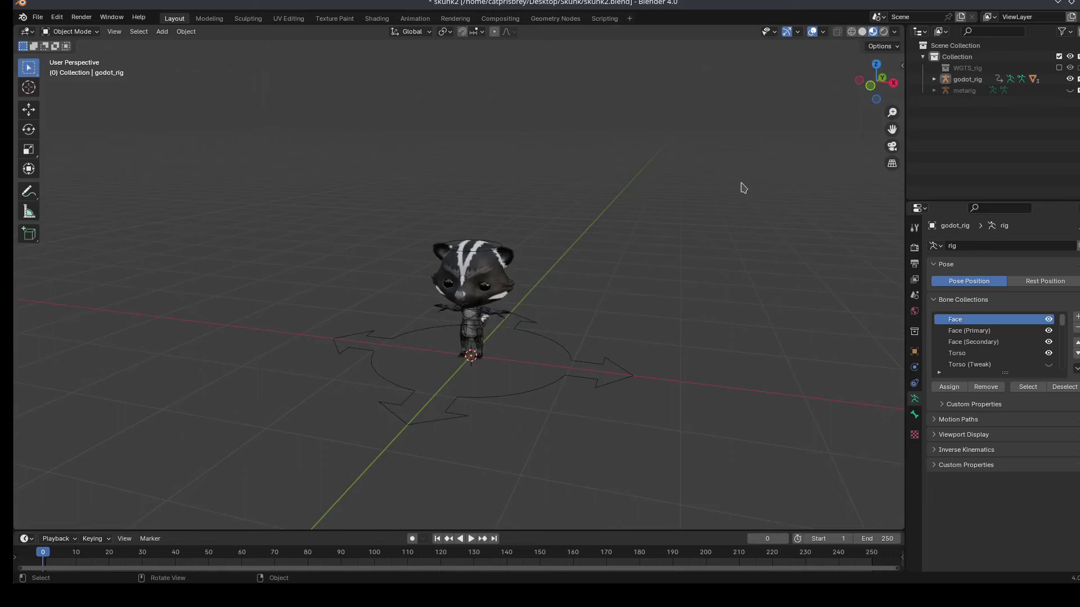
left_click_drag(866, 90, 783, 164)
scroll(718, 217, "up", 2)
mouse_move(860, 85)
left_mouse_down()
mouse_move(900, 56)
mouse_move(875, 86)
left_mouse_up()
left_click(499, 231)
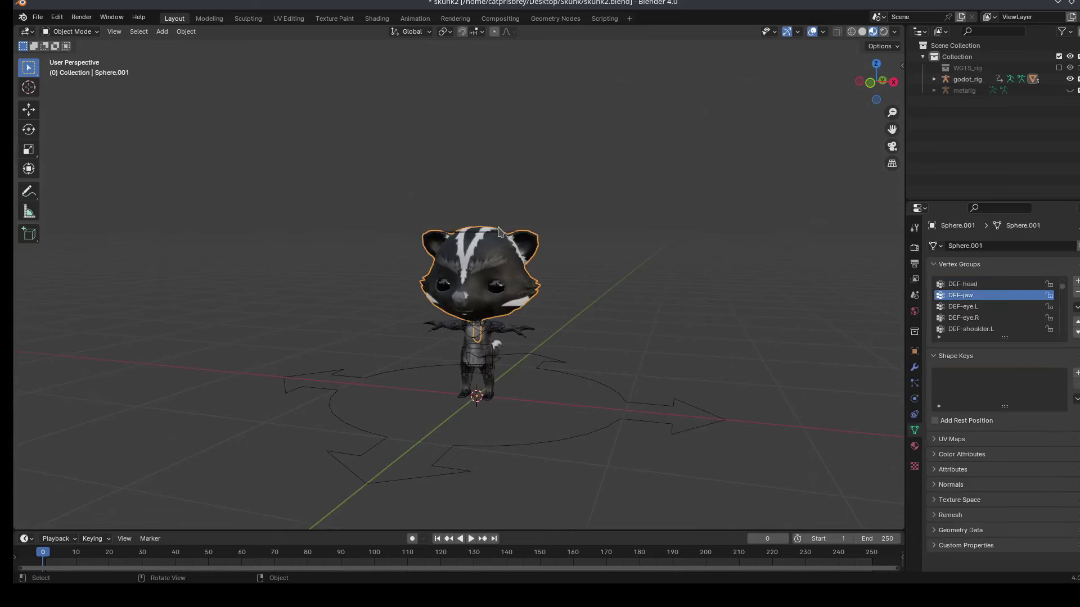
left_click(600, 384)
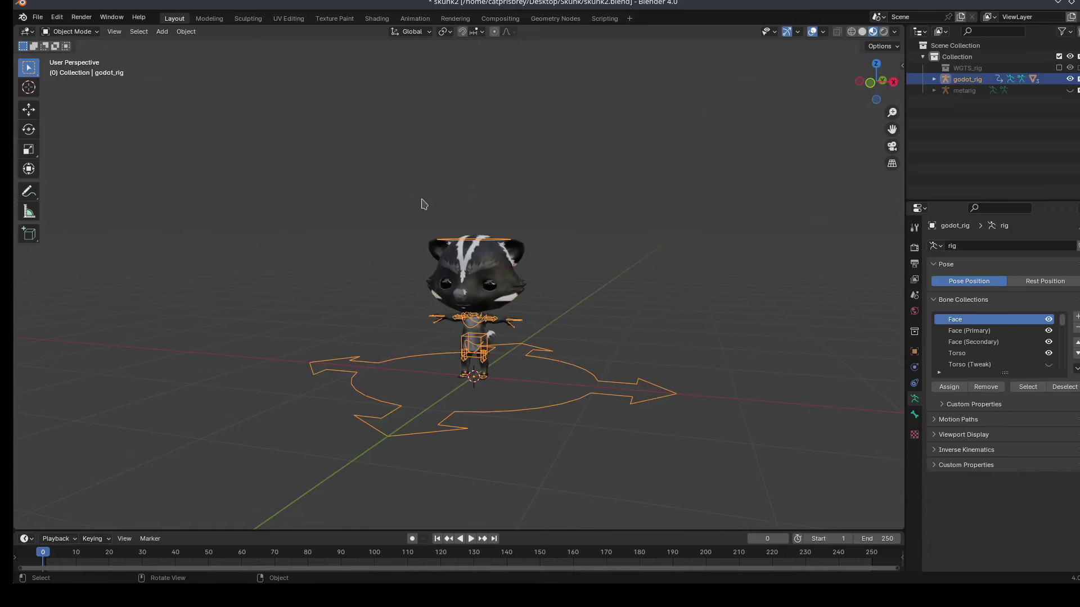
key("a")
left_click(587, 455)
left_click(574, 414)
left_click(82, 32)
left_click(78, 68)
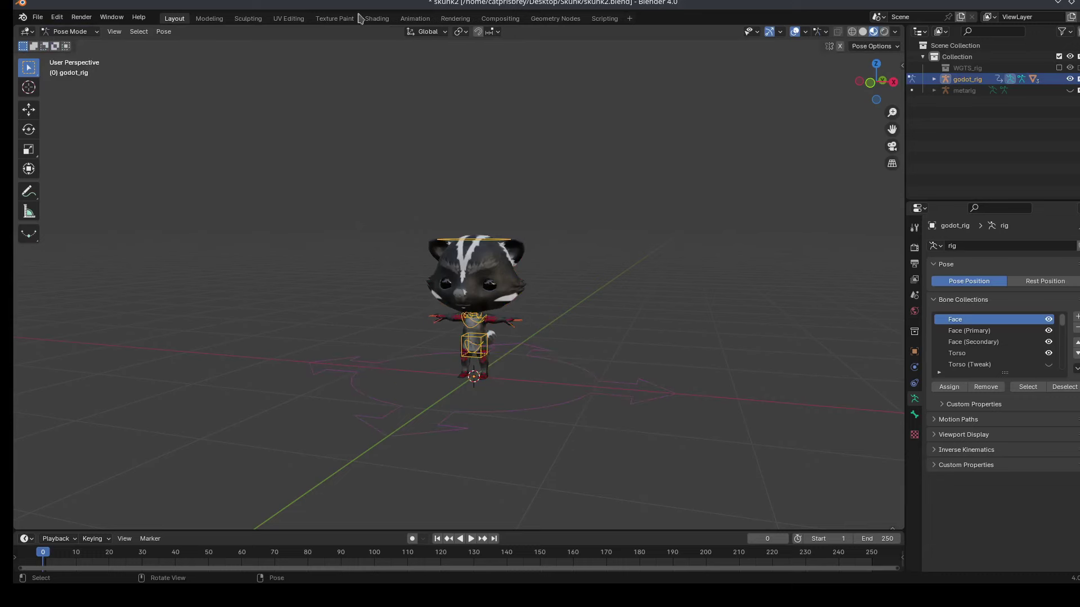
Switch to the Animation workspace and turn the Dope Sheet area into the Nonlinear Animation editor.
left_click(417, 19)
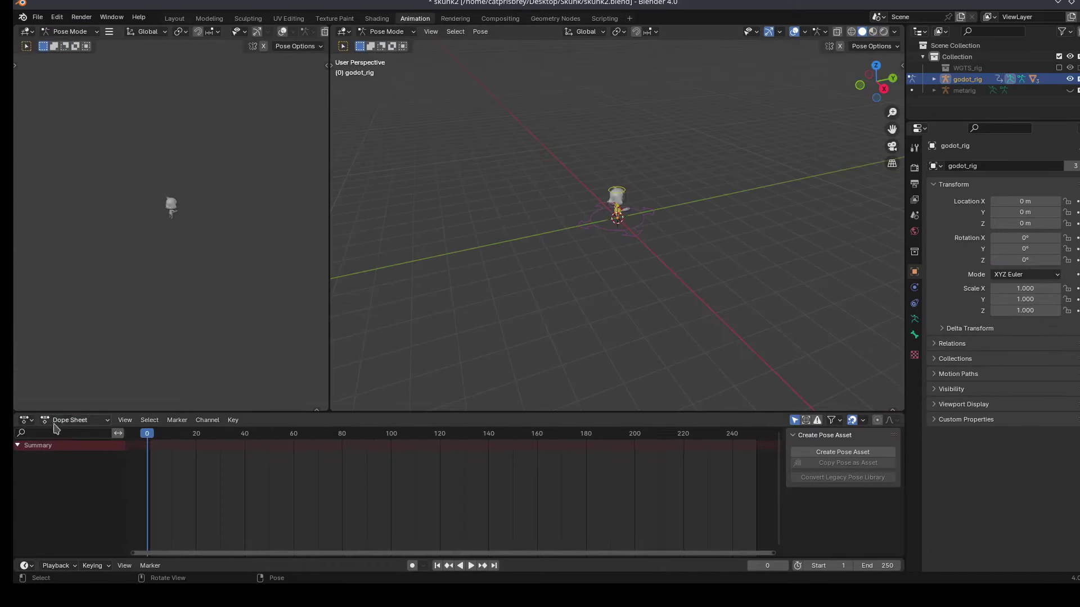
left_click(31, 422)
left_click(183, 499)
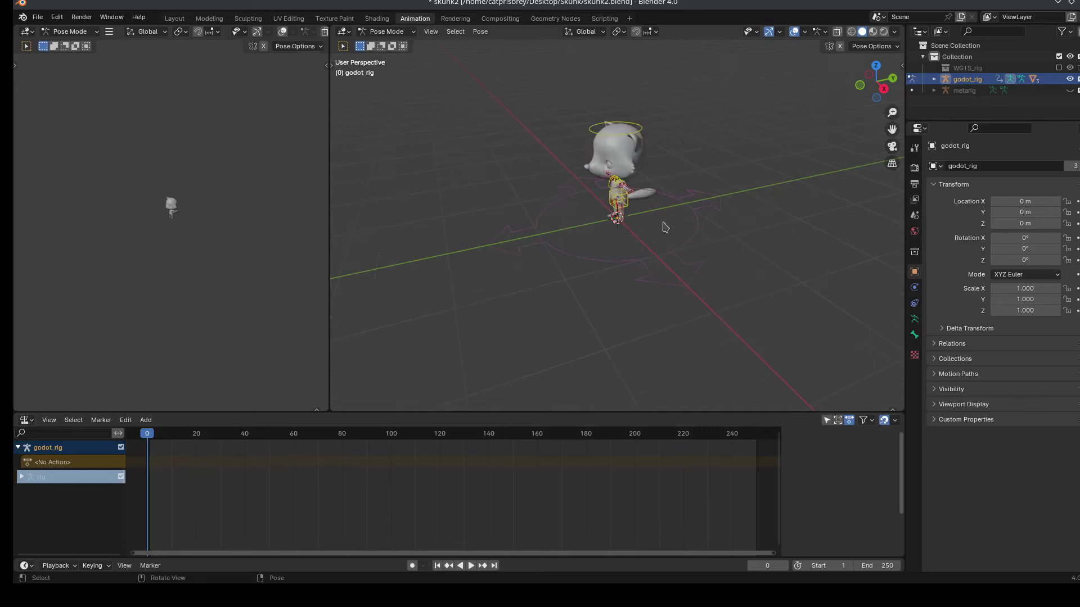
Insert a Location, Rotation & Scale keyframe at frame 0 for all of the rig's pose bones.
left_click_drag(876, 82, 922, 82)
key("a")
right_click(477, 161)
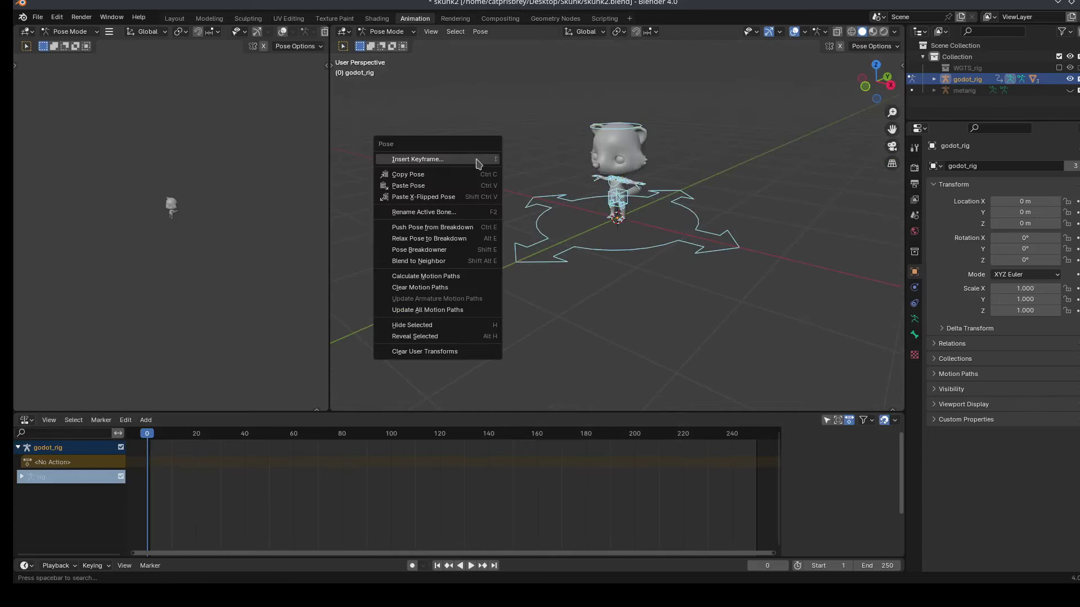
left_click(477, 163)
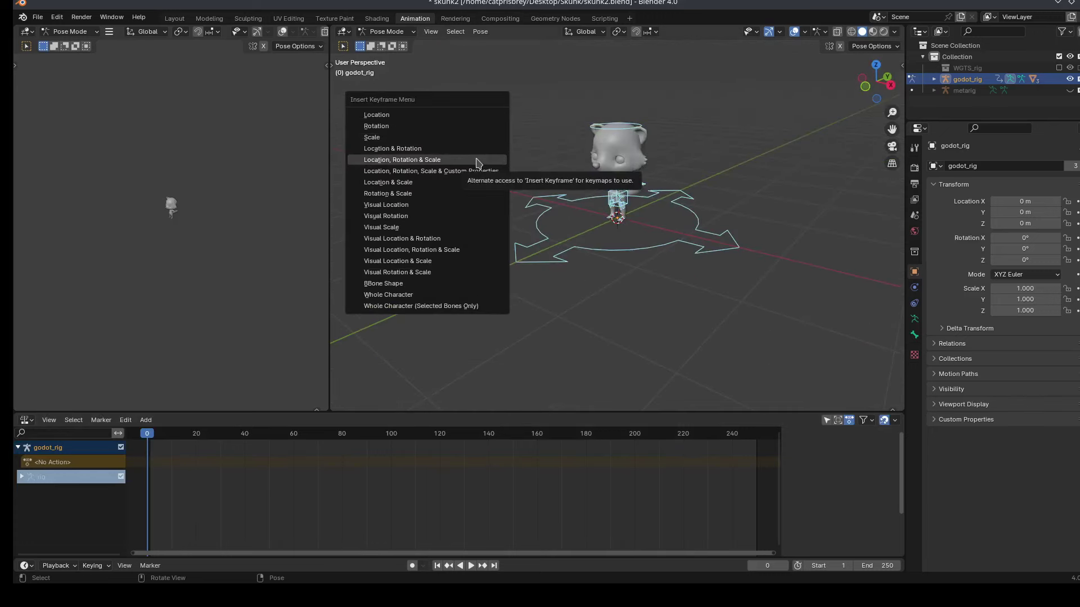
left_click(478, 161)
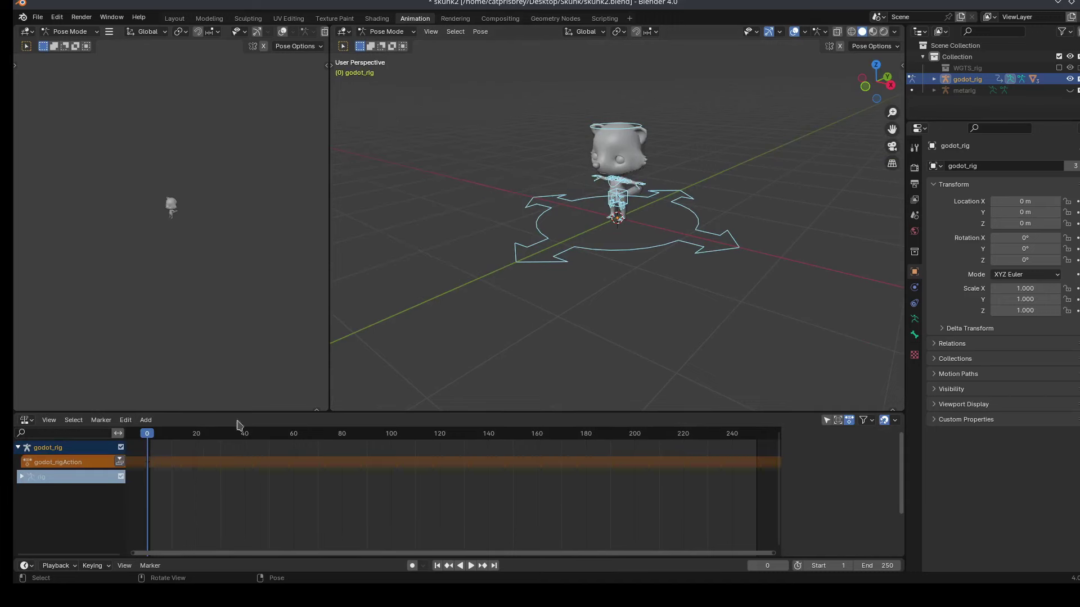
Push the godot_rig action down to an NLA track named TPose, and display the skunk in Material Preview shading.
left_click(119, 461)
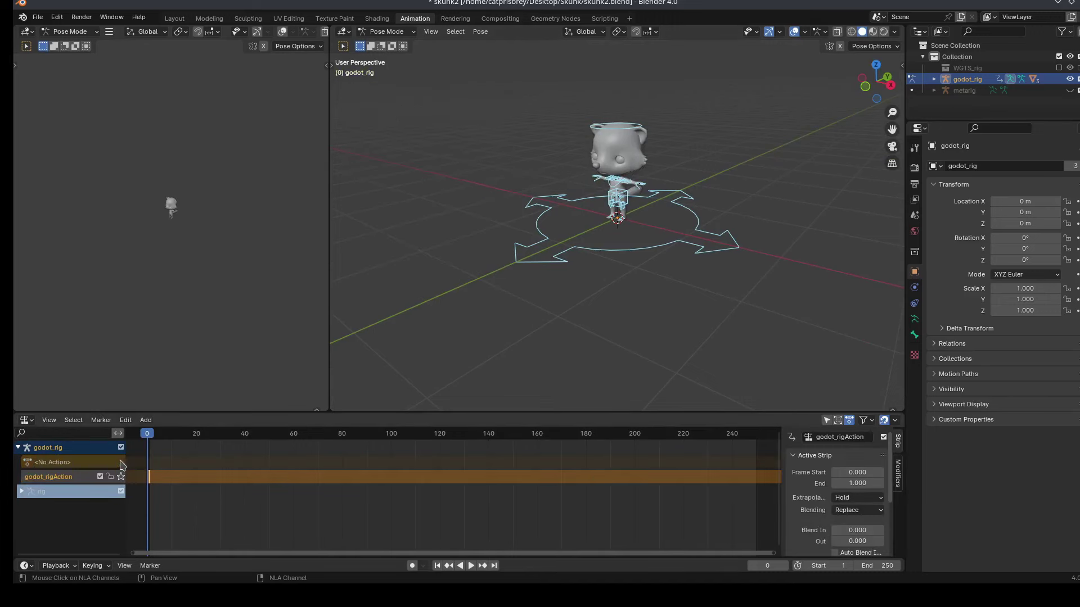
double_click(67, 478)
type("TPO")
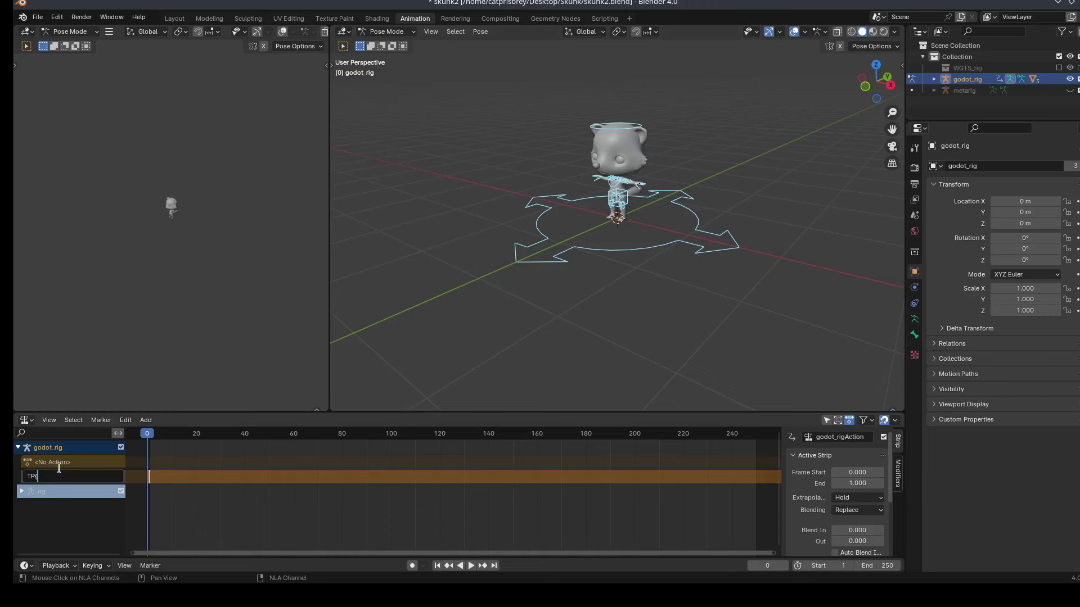
key("Return")
left_click(564, 315)
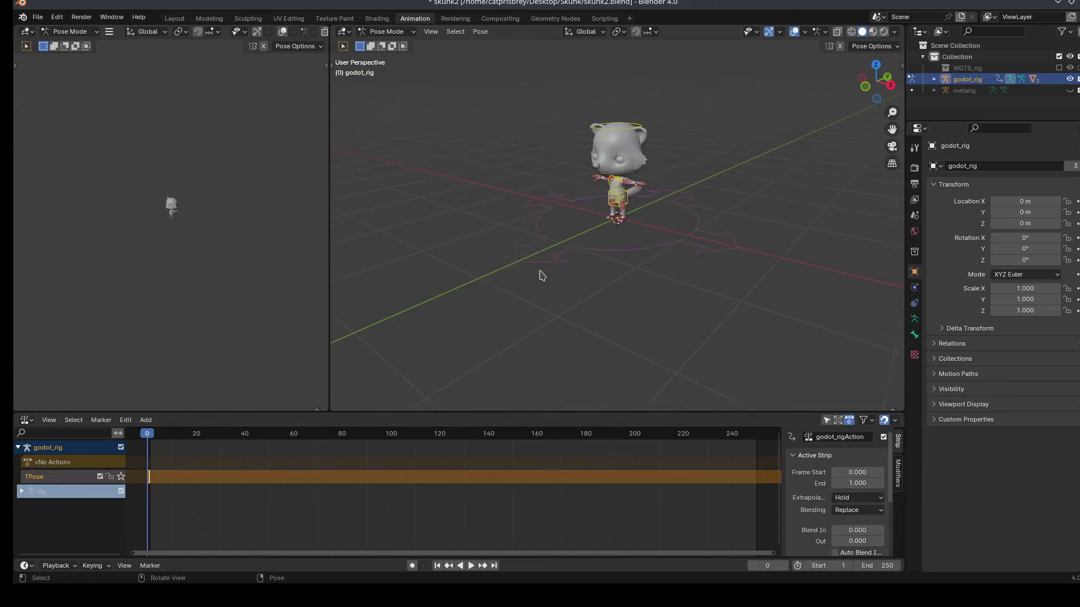
left_click(872, 33)
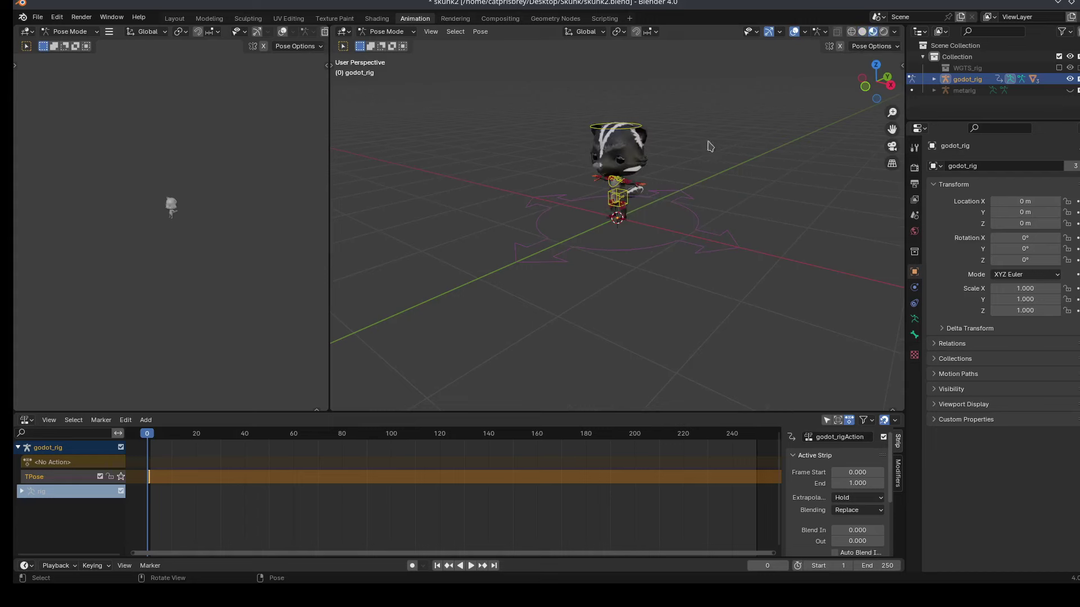
Set up a glTF 2.0 export that is limited to visible objects.
left_click(38, 17)
mouse_move(95, 189)
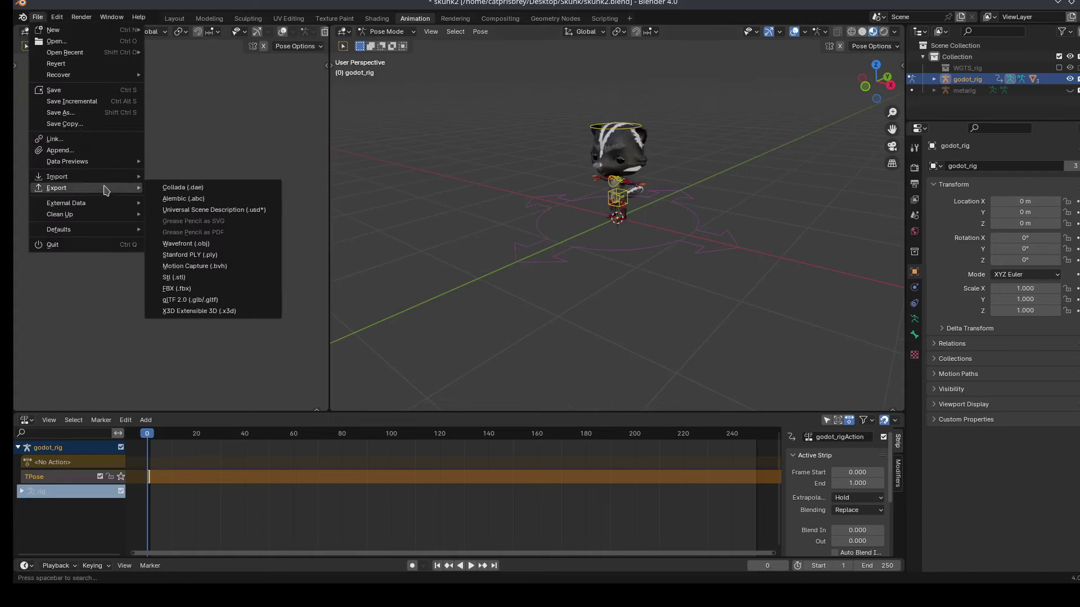
left_click(192, 302)
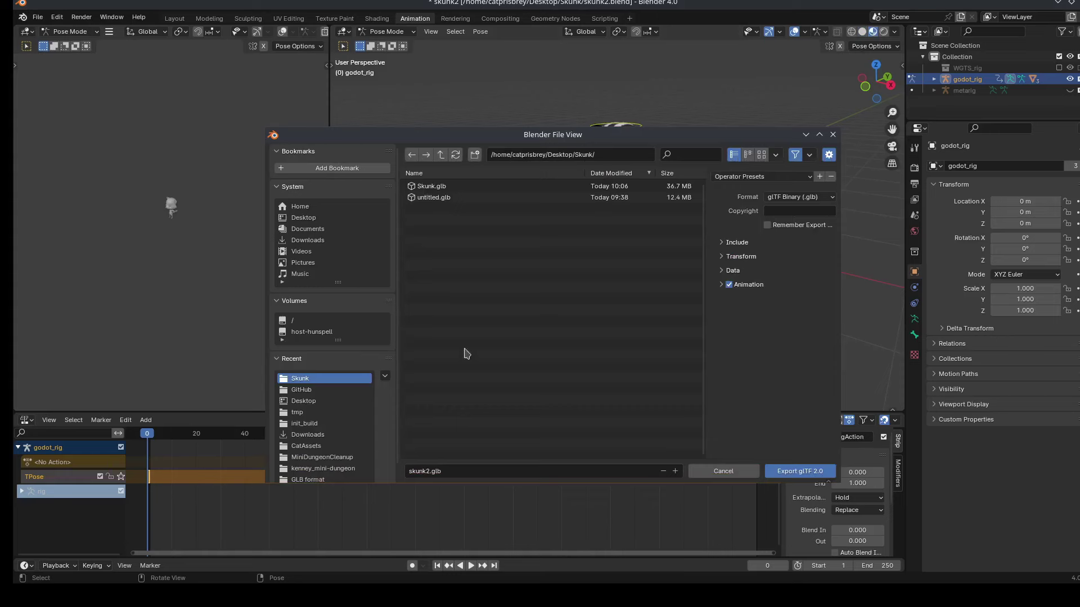
left_click(735, 247)
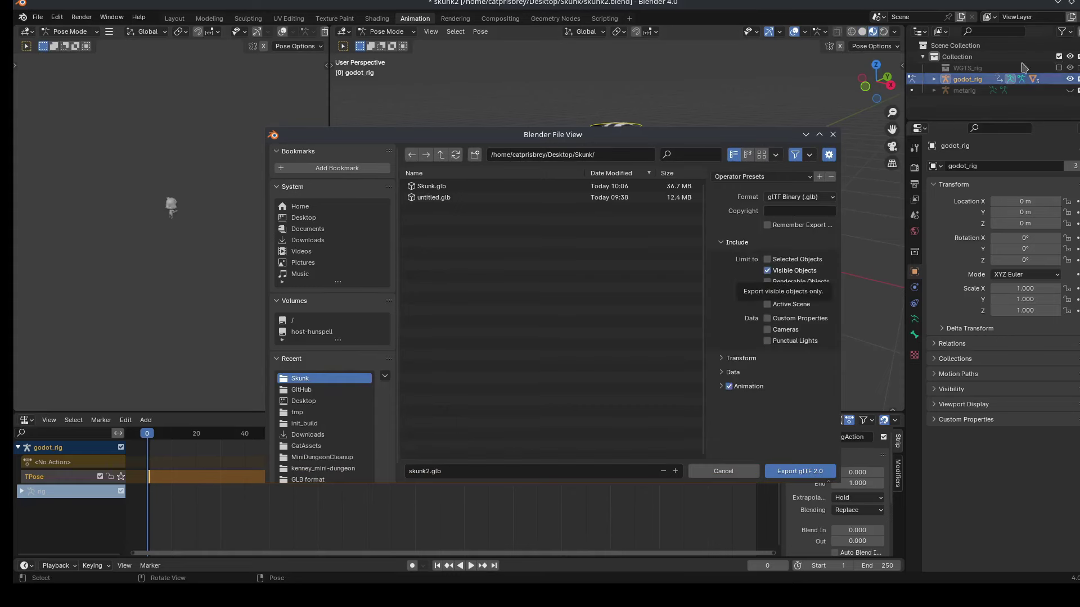
Enable exporting deformation bones only in the armature options of the glTF export.
left_click(736, 359)
left_click(733, 393)
scroll(748, 406, "down", 3)
left_click(723, 369)
scroll(782, 366, "down", 3)
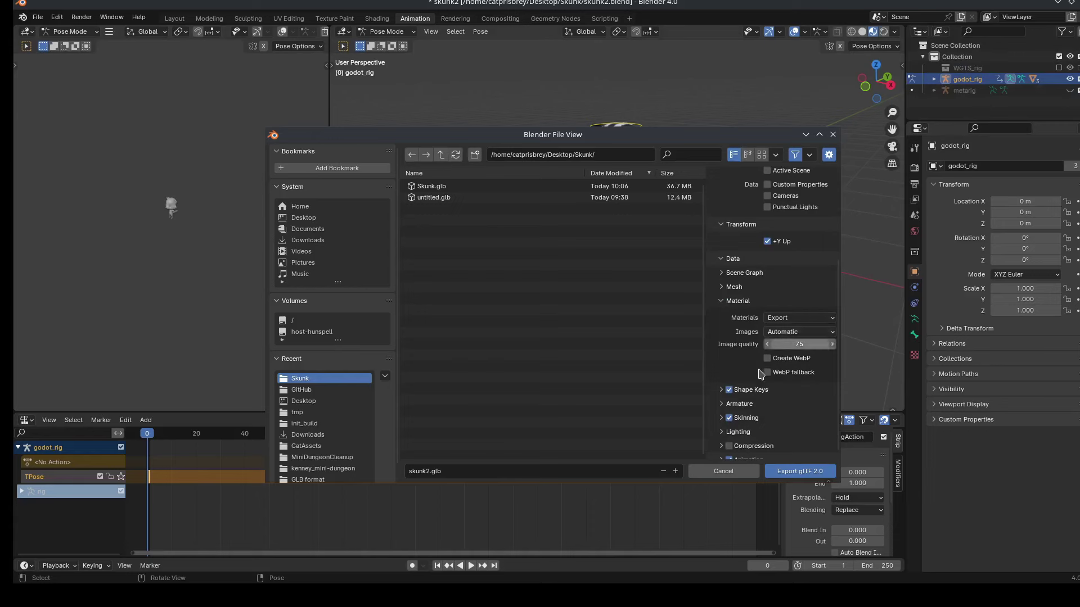
scroll(739, 365, "down", 1)
left_click(720, 397)
scroll(748, 388, "down", 2)
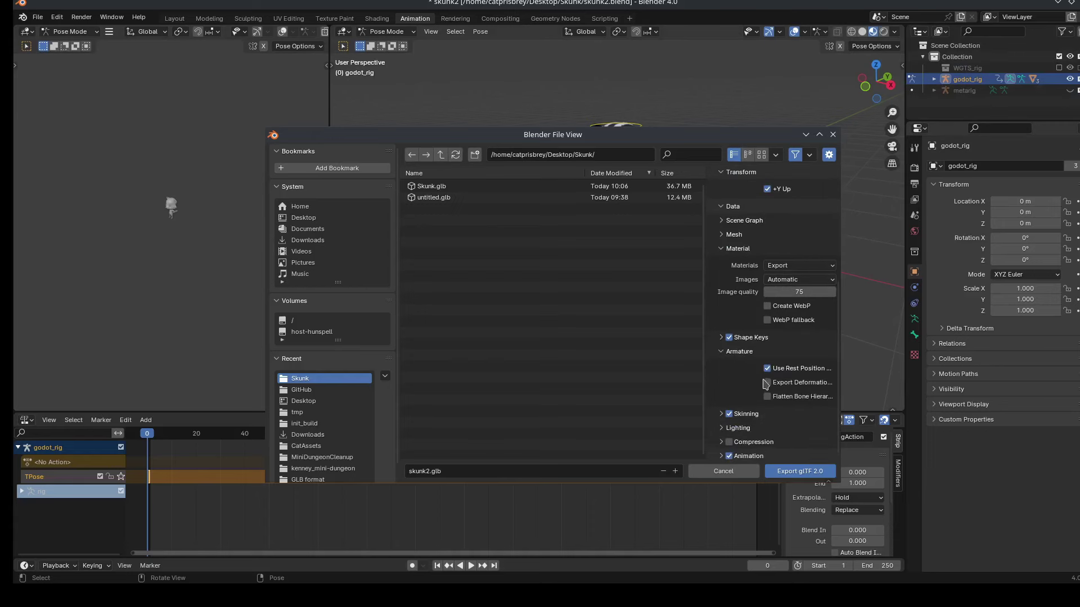
Export the skunk as glTF, overwriting the existing Skunk.glb in the Skunk folder.
left_click_drag(663, 136, 640, 285)
left_click_drag(640, 285, 620, 116)
scroll(713, 355, "up", 3)
scroll(713, 355, "down", 3)
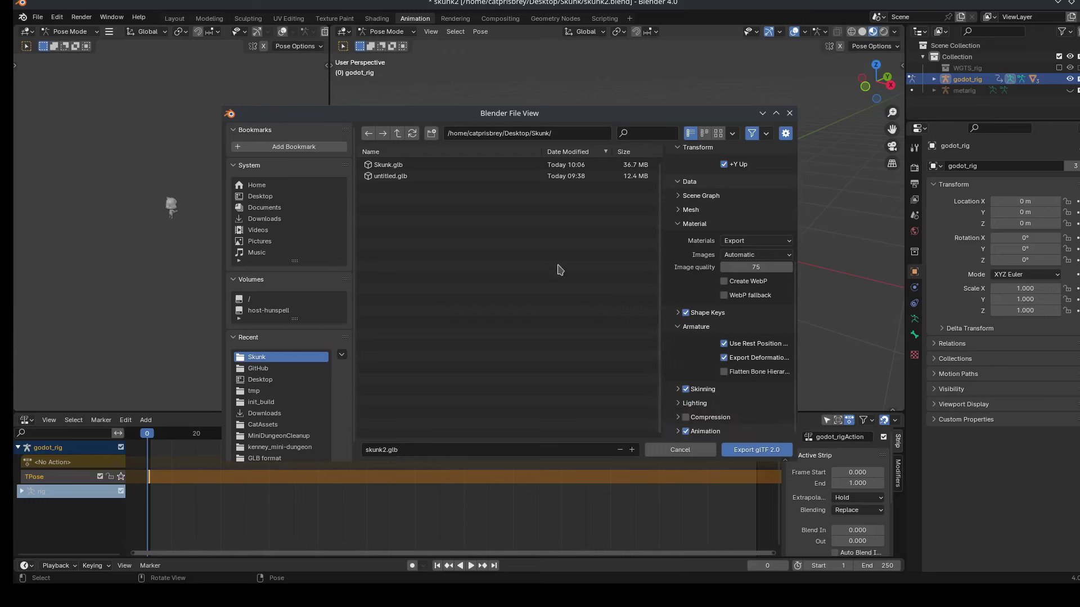
left_click(394, 164)
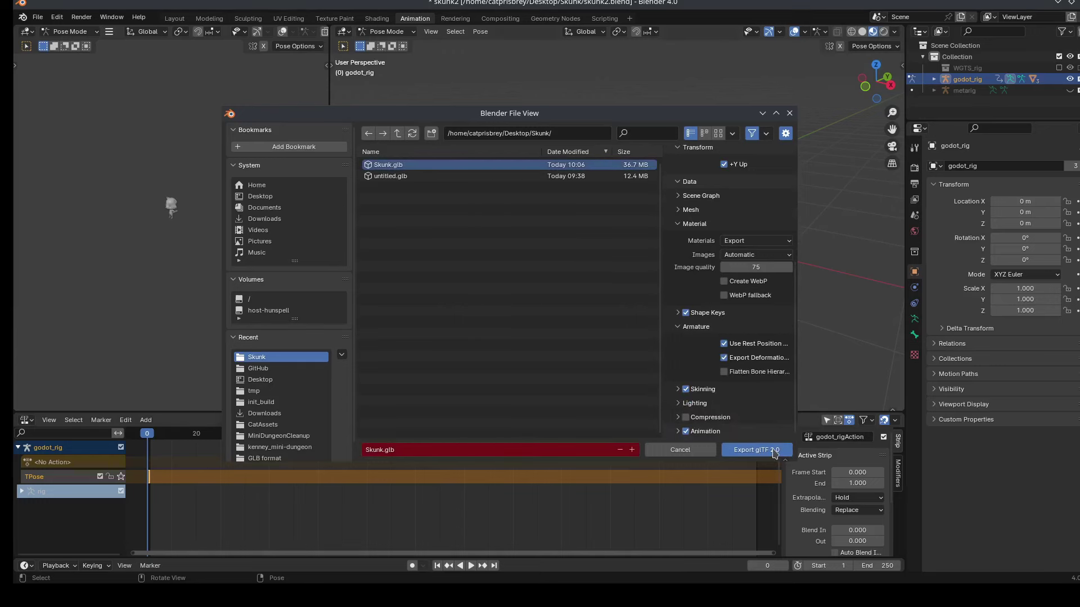
left_click(773, 449)
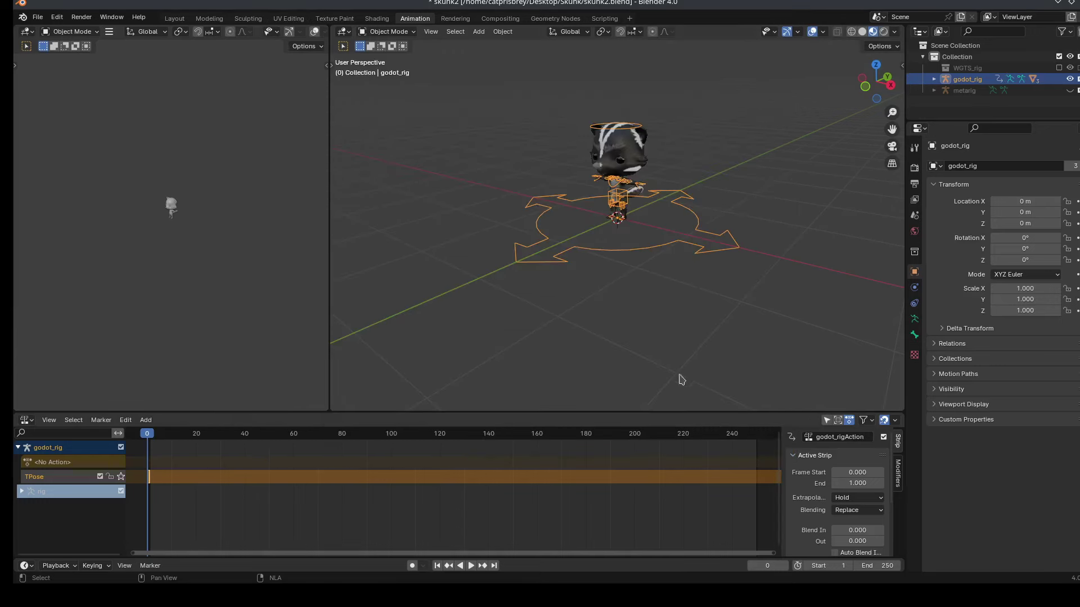
Switch to Godot and remove Skunk.glb and its two Skunk texture PNGs from the project.
mouse_move(876, 82)
left_mouse_down()
mouse_move(900, 72)
mouse_move(893, 92)
left_mouse_up()
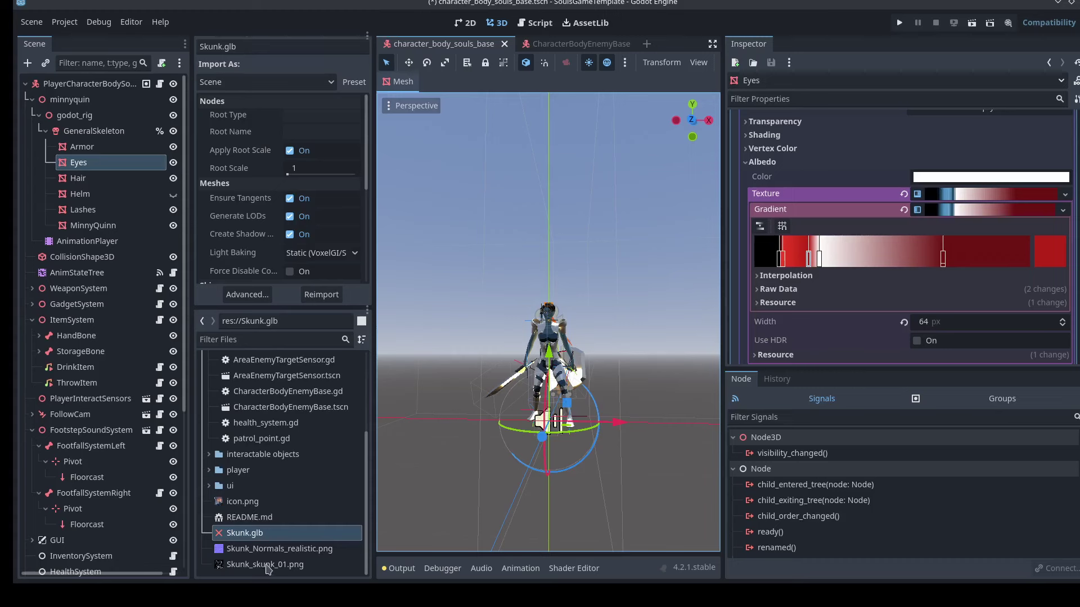
left_click(268, 567, "shift")
right_click(268, 566)
left_click(294, 572)
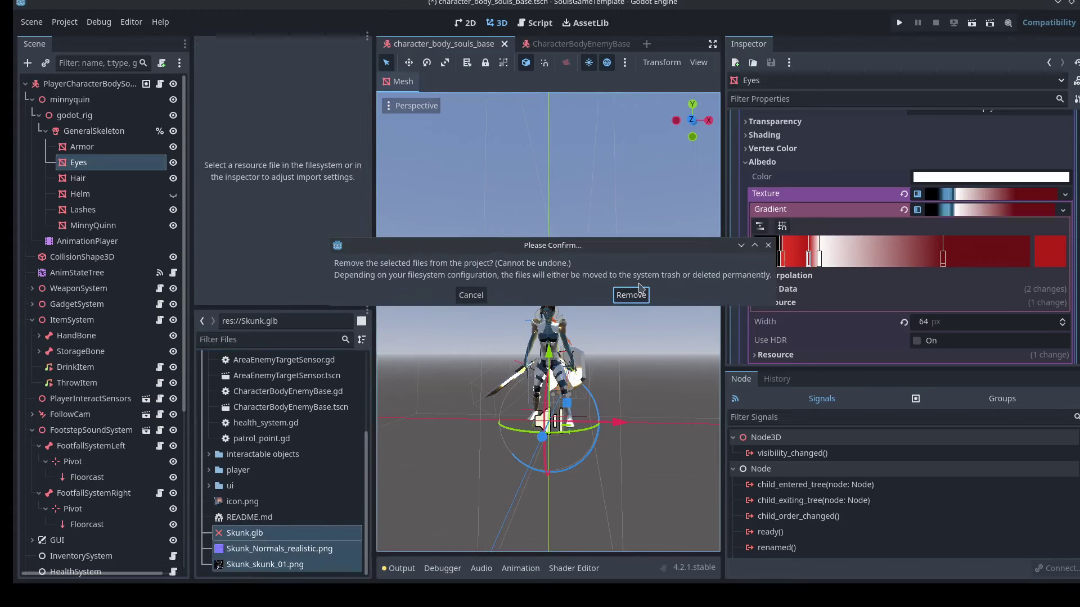
left_click(639, 290)
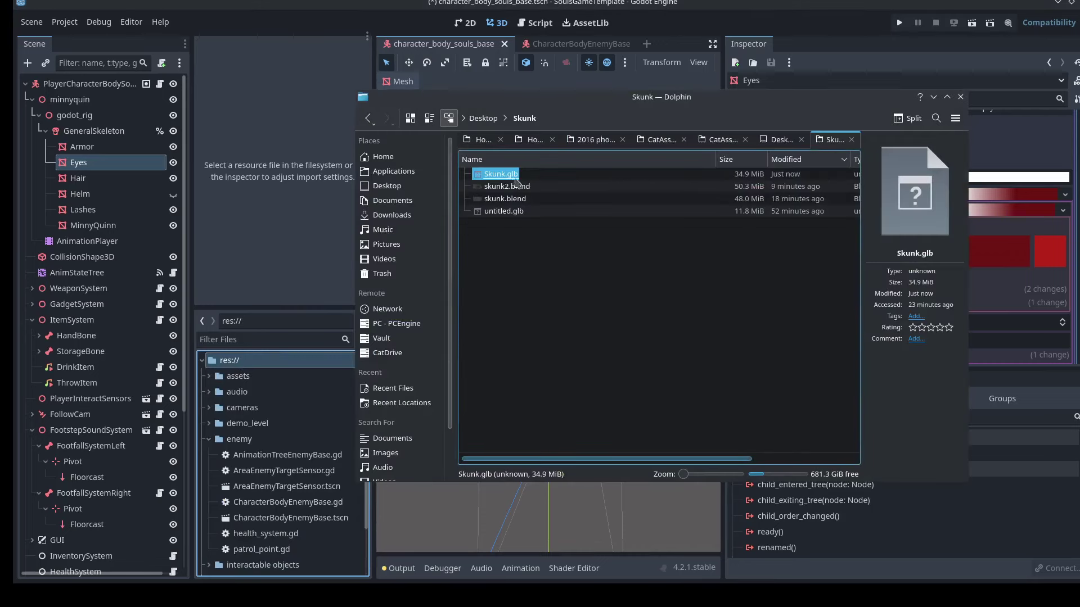
Add the exported Skunk.glb from Dolphin to the project's res:// root, filter the files for skunk, and open its advanced import settings.
left_click_drag(516, 181, 236, 360)
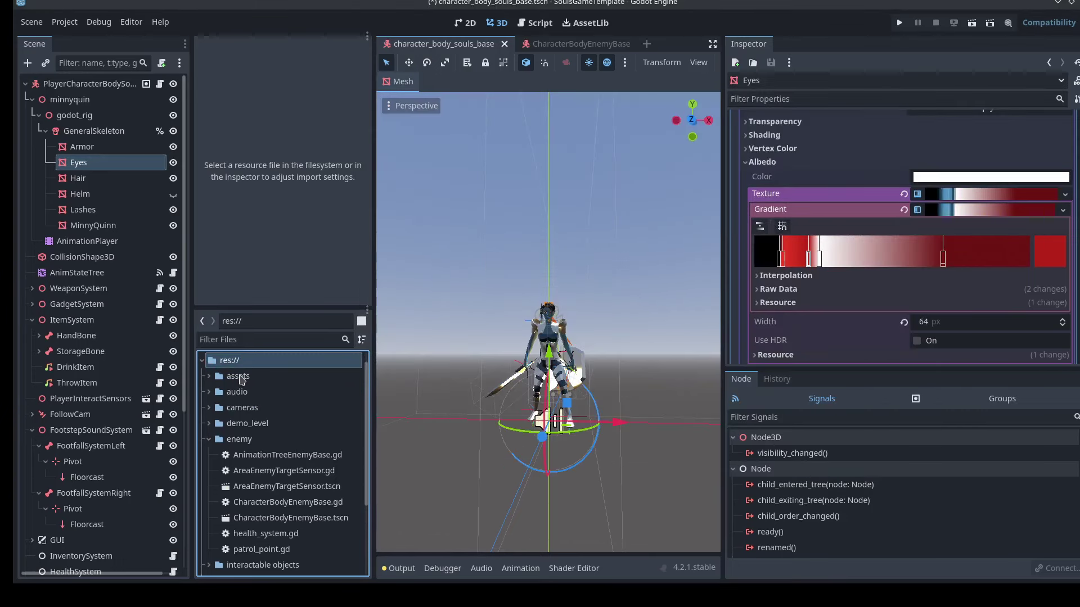
left_click(224, 338)
type("skunk")
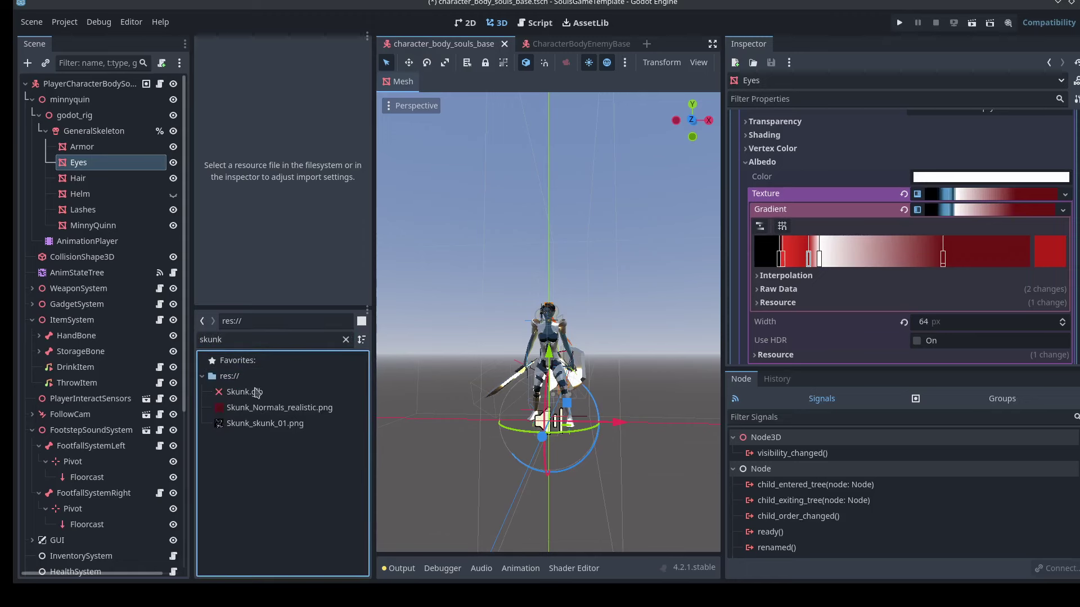
left_click(256, 392)
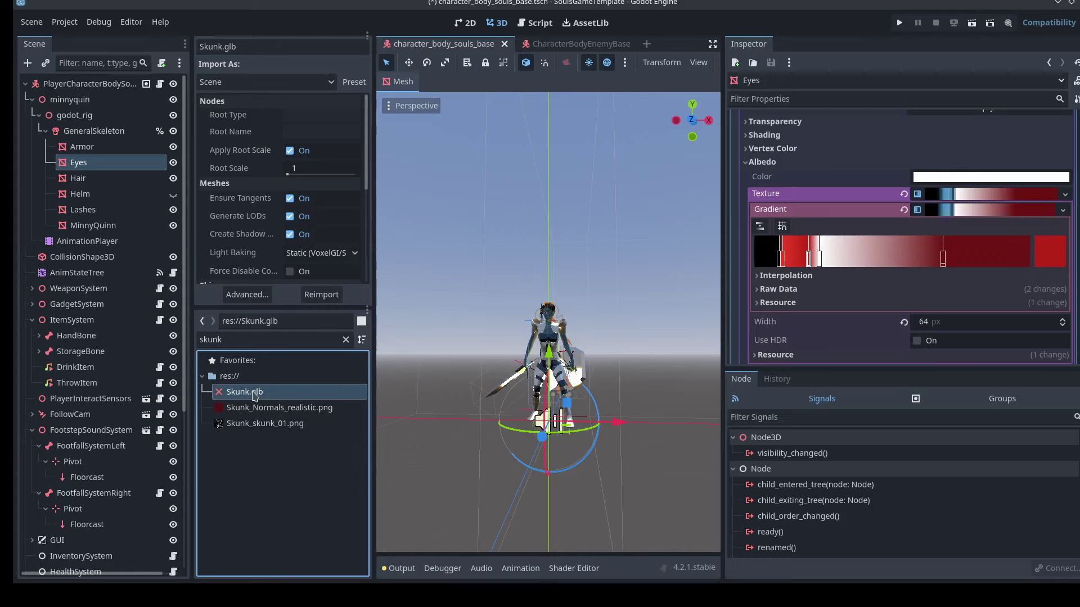
double_click(255, 393)
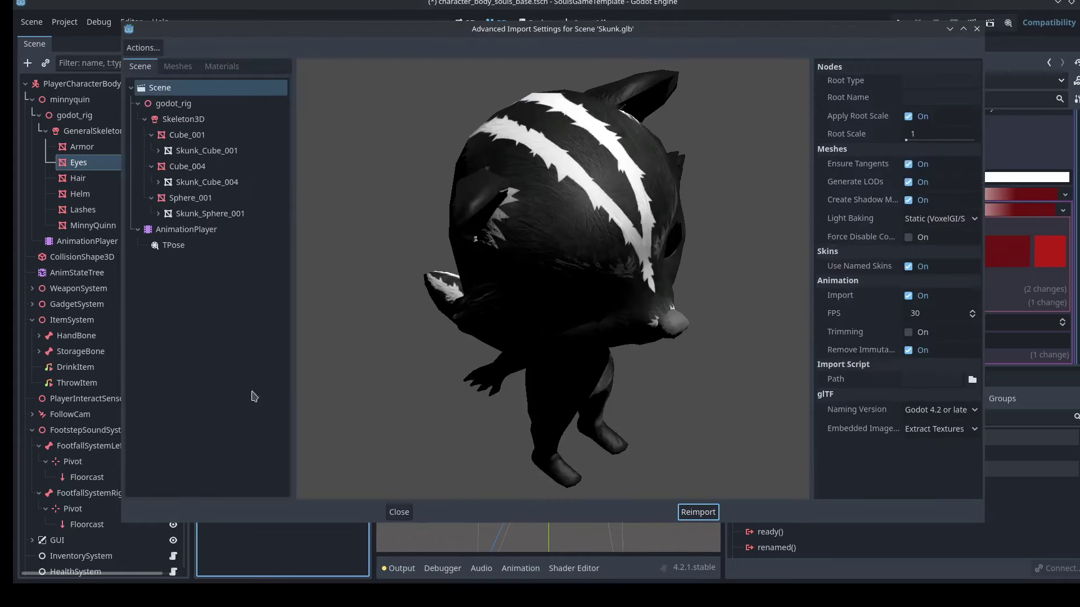
Give the skunk's Skeleton3D a new BoneMap with a new SkeletonProfileHumanoid profile.
left_click_drag(544, 337, 246, 318)
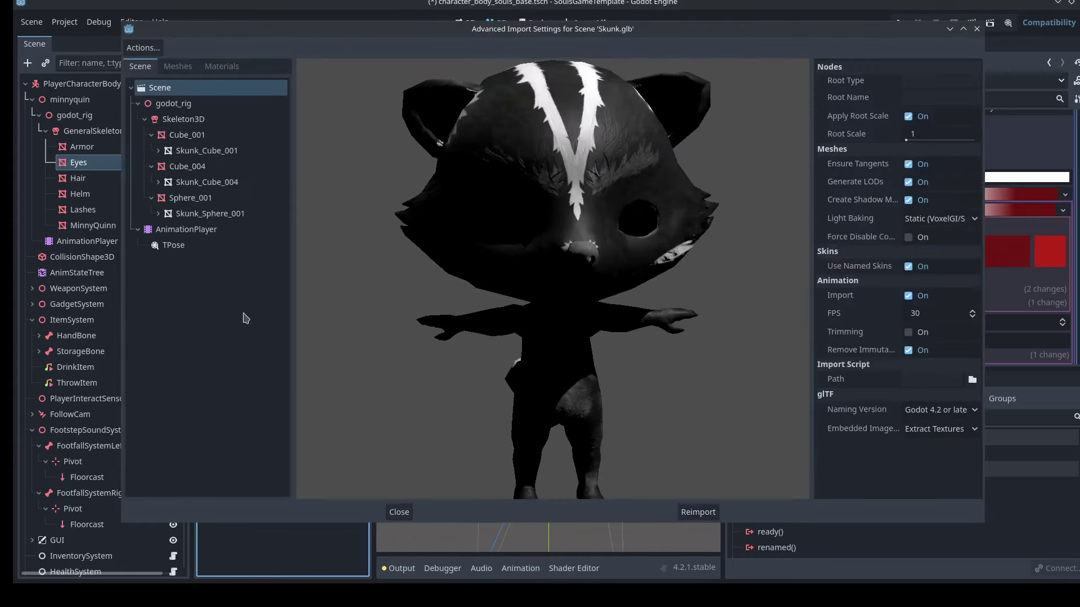
left_click(188, 119)
left_click(933, 112)
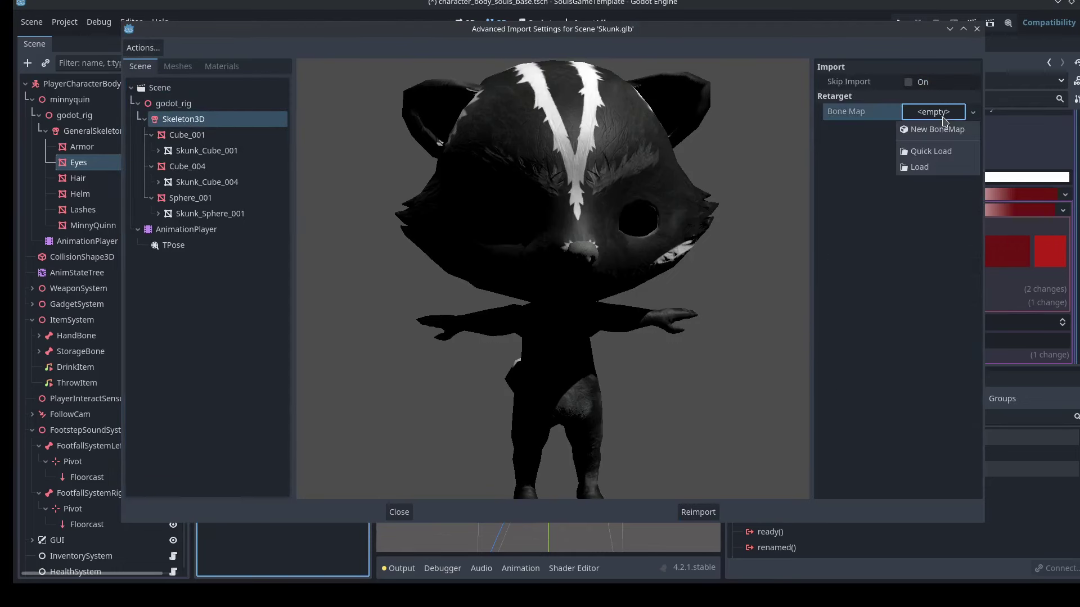
left_click(945, 131)
left_click(939, 131)
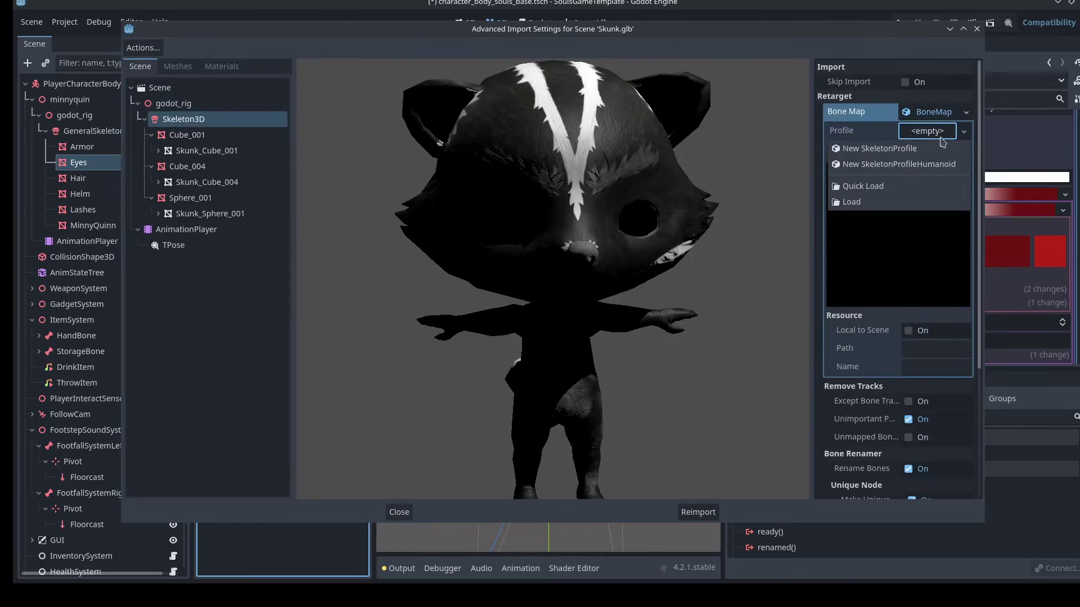
left_click(938, 164)
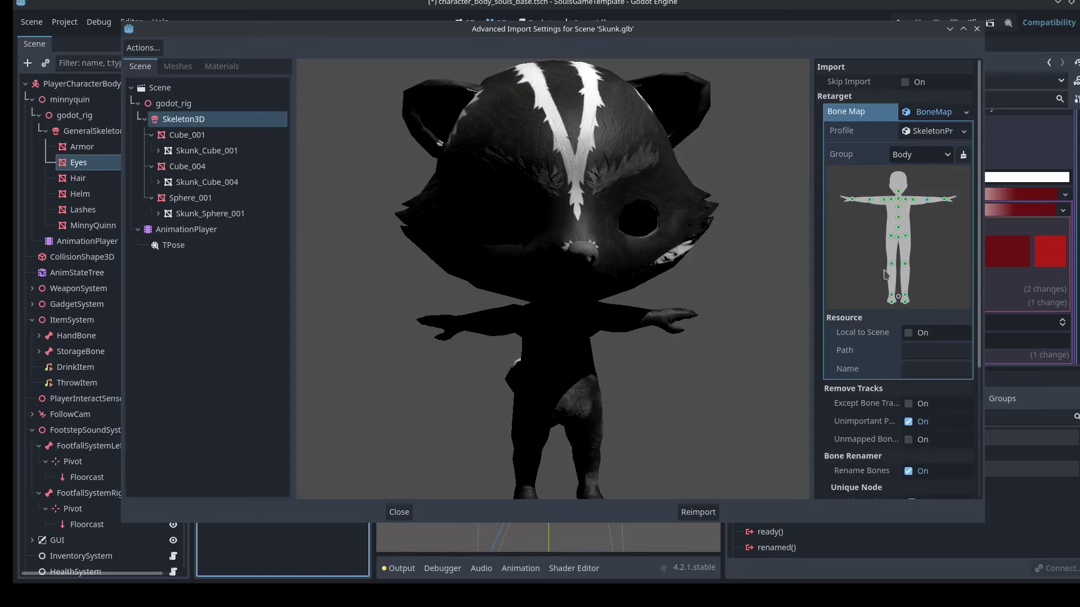
Check the bone mapping of the LeftHand and RightHand groups and view the skunk from another angle.
left_click(931, 155)
left_click(919, 203)
left_click(936, 155)
left_click(922, 219)
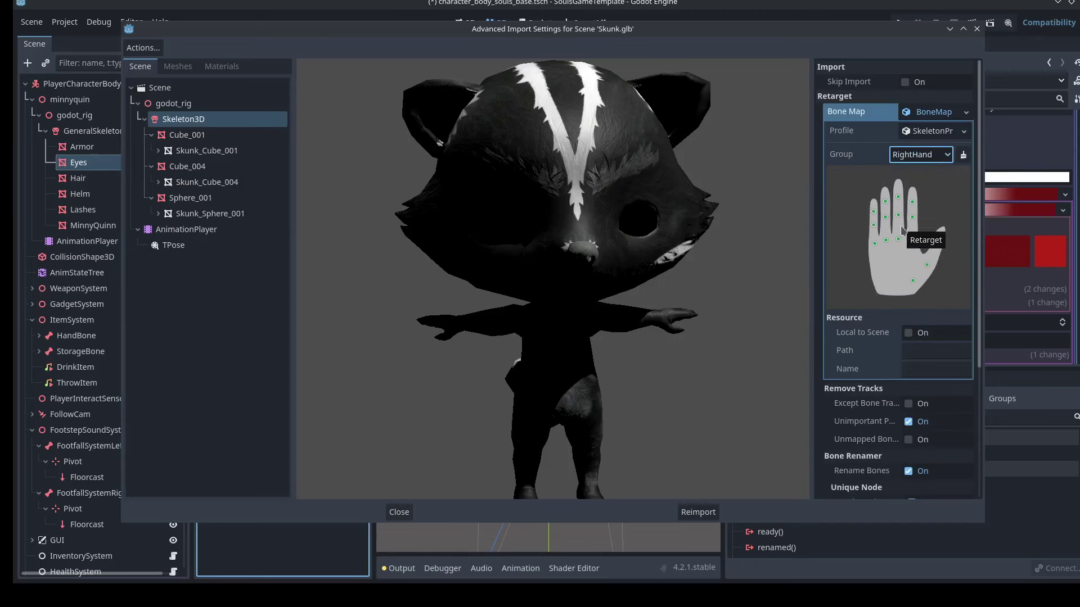
left_click_drag(694, 282, 618, 283)
Review the import settings of the AnimationPlayer and its TPose animation, and reimport Skunk.glb.
left_click(213, 230)
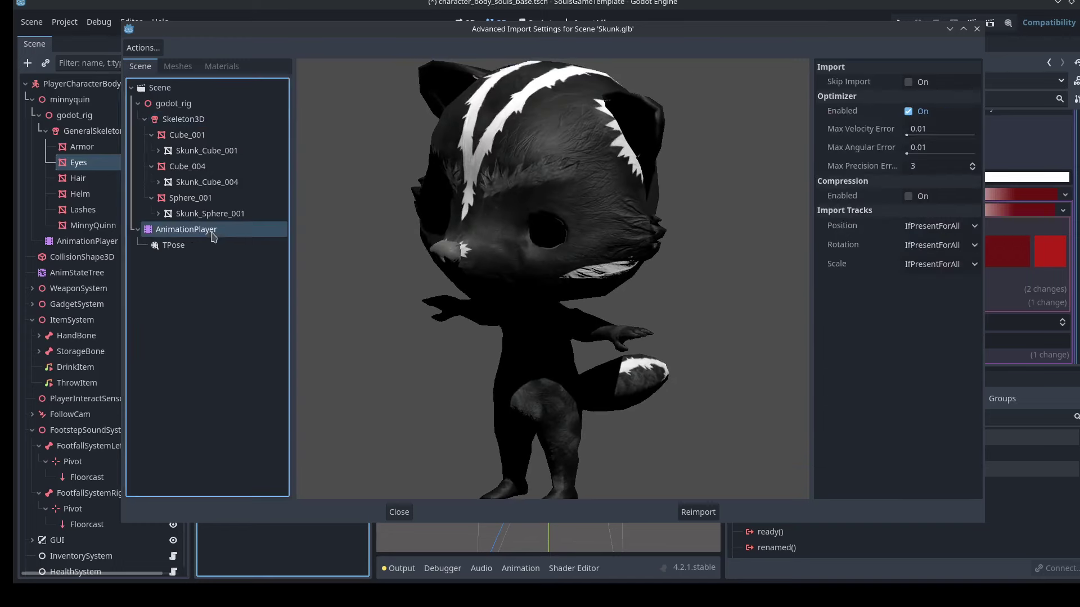
left_click(191, 245)
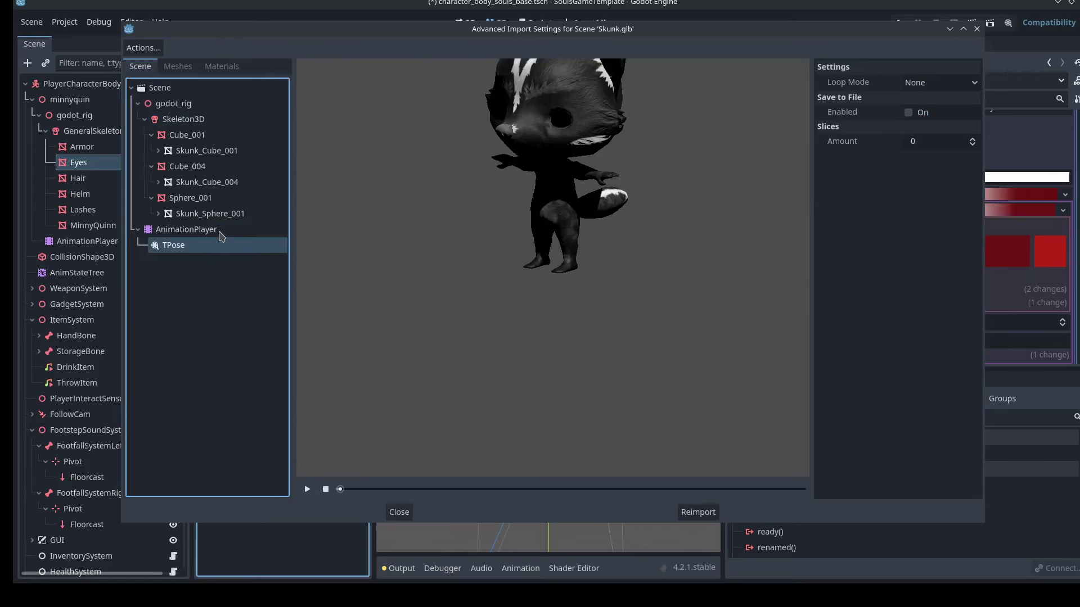
left_click(220, 232)
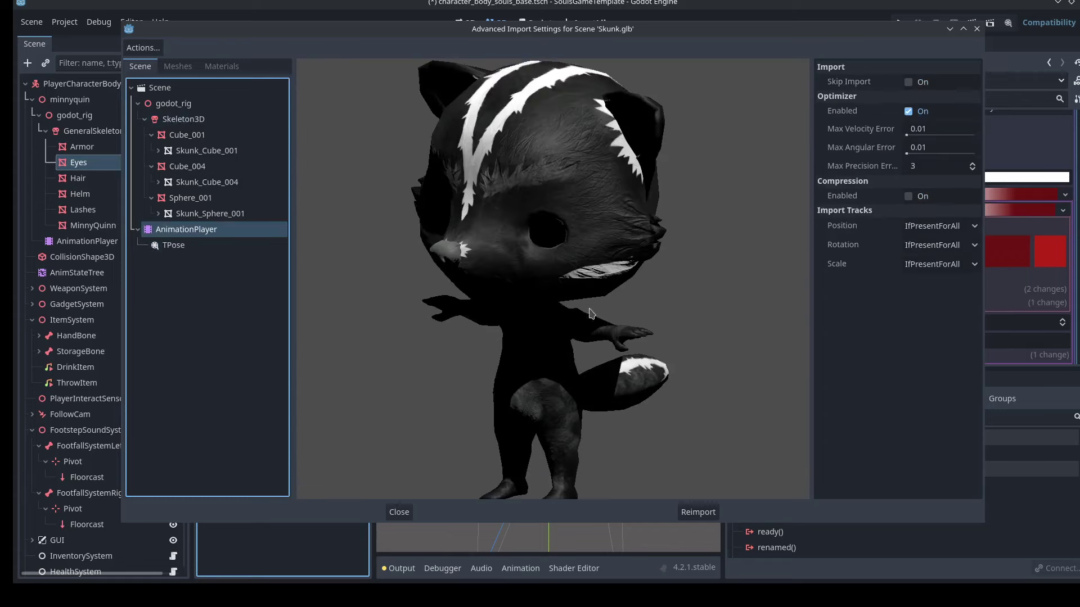
left_click(697, 512)
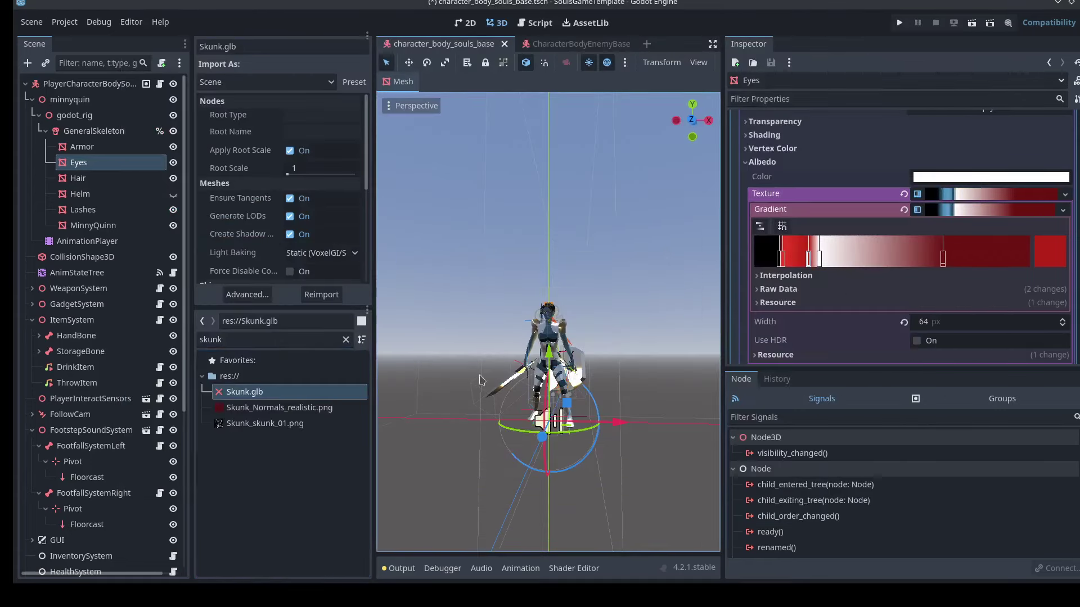
Delete the minnyquin node and all its children from the player character scene.
left_click(69, 100)
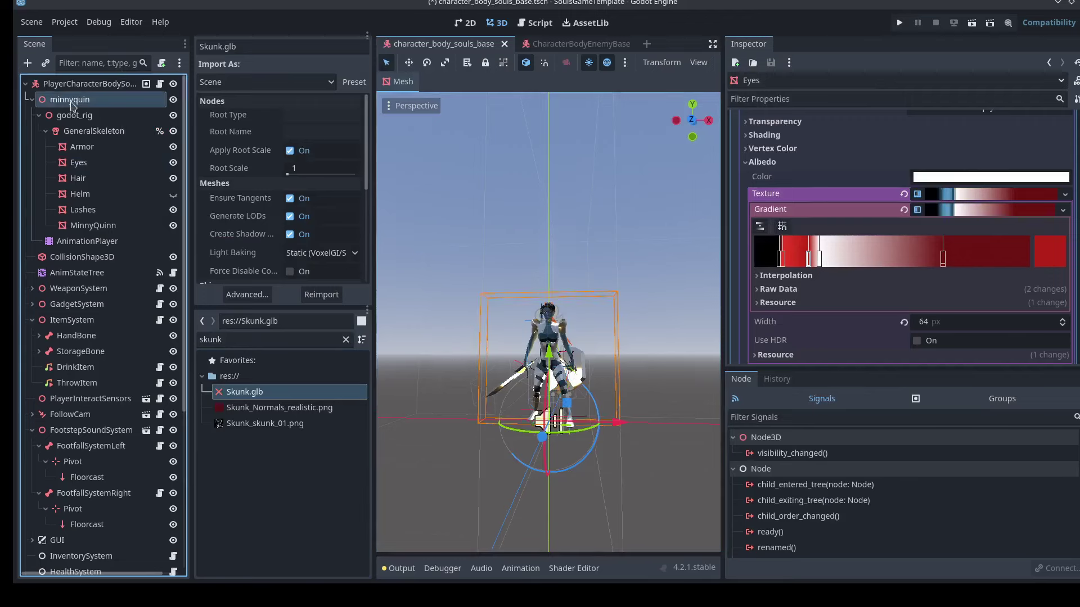
scroll(548, 337, "up", 3)
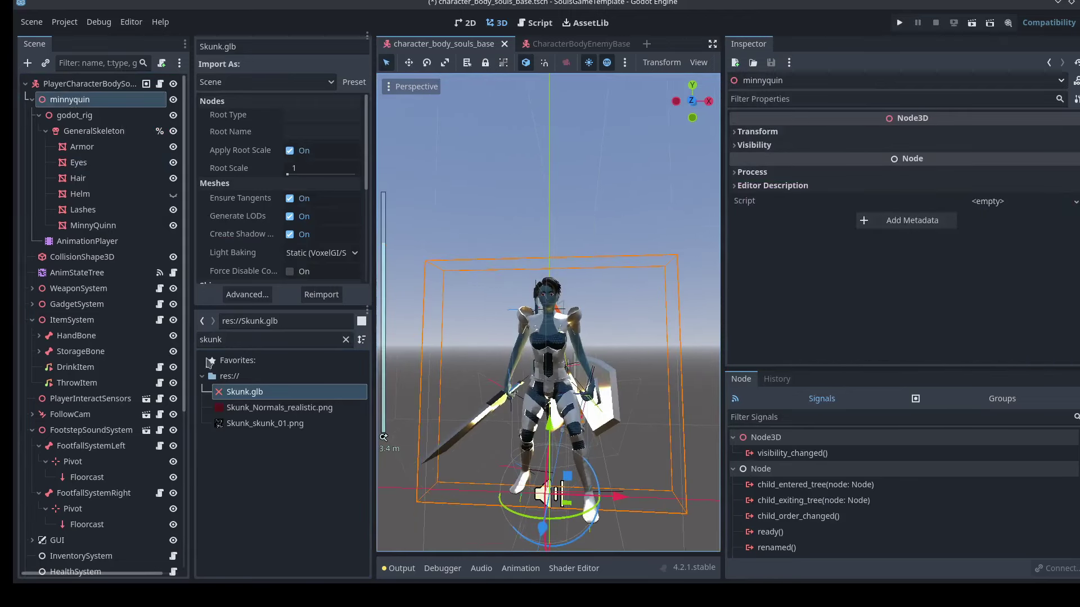
left_click(32, 100)
left_click(32, 100)
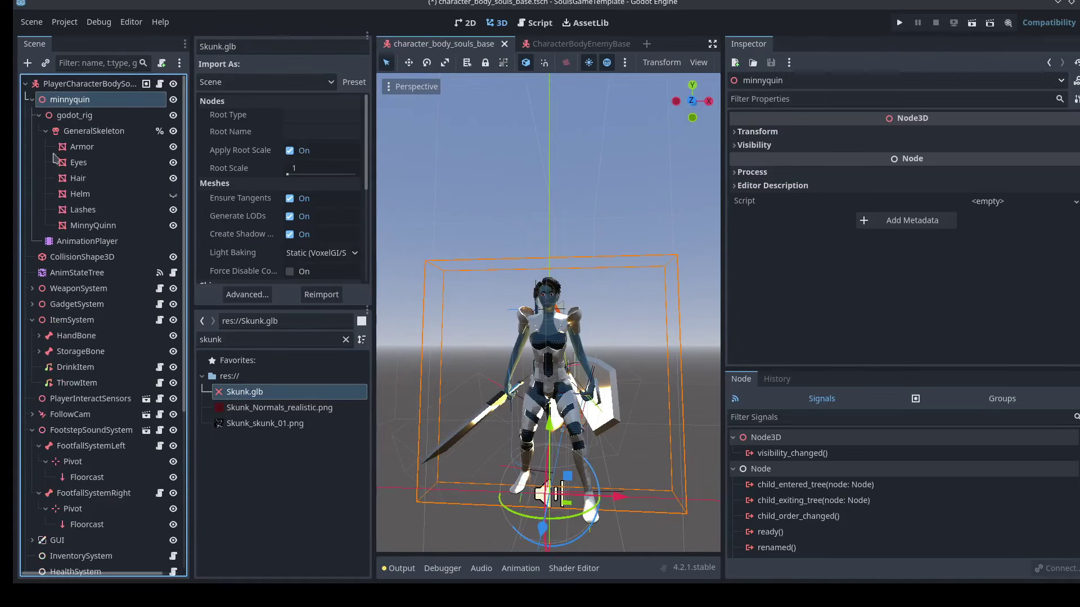
left_click(32, 101)
right_click(55, 100)
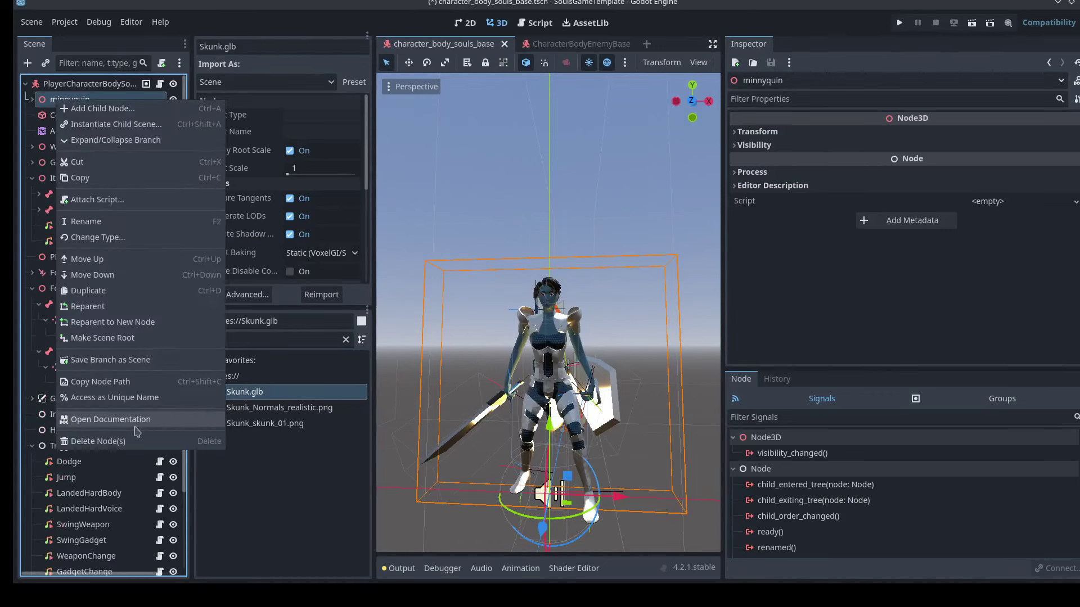
left_click(208, 442)
left_click(587, 289)
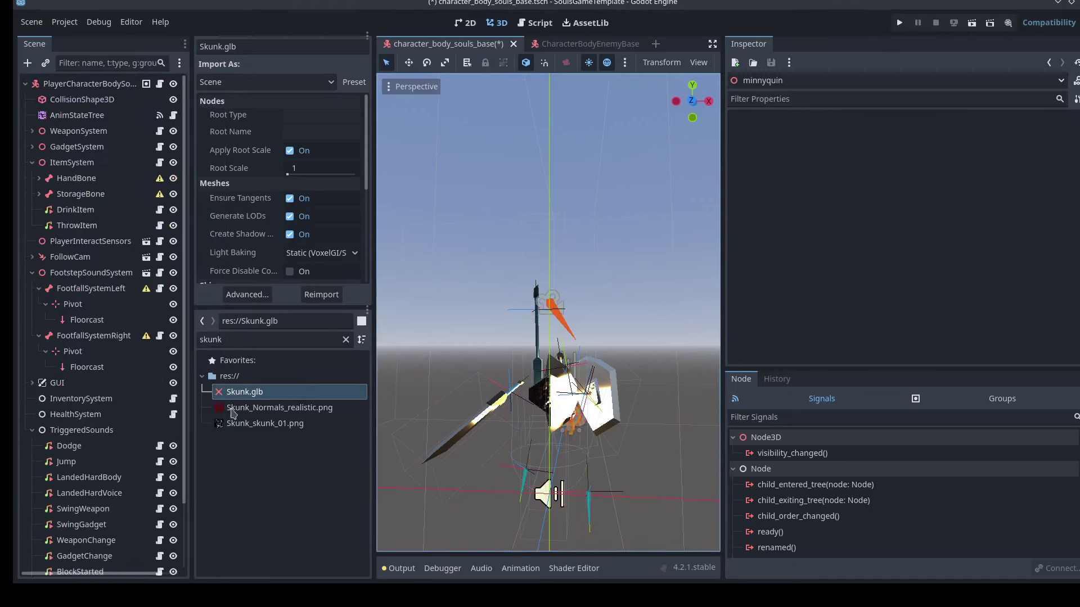
Add Skunk.glb to the scene in place of the deleted model and make the Skunk instance local.
left_click_drag(245, 398, 93, 102)
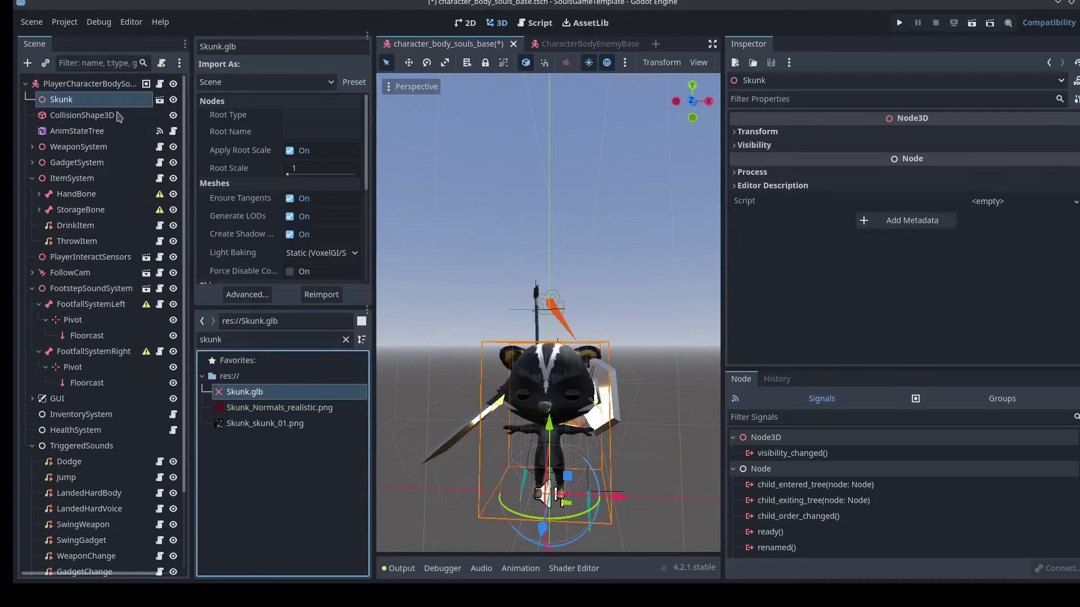
mouse_move(708, 92)
left_mouse_down()
mouse_move(678, 106)
mouse_move(690, 100)
left_mouse_up()
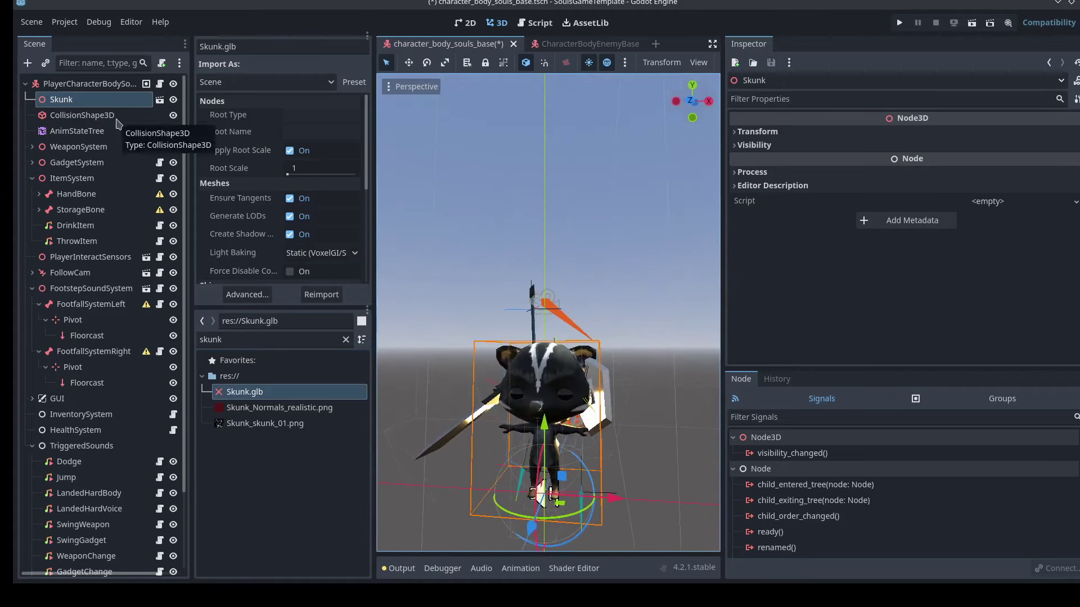
right_click(105, 99)
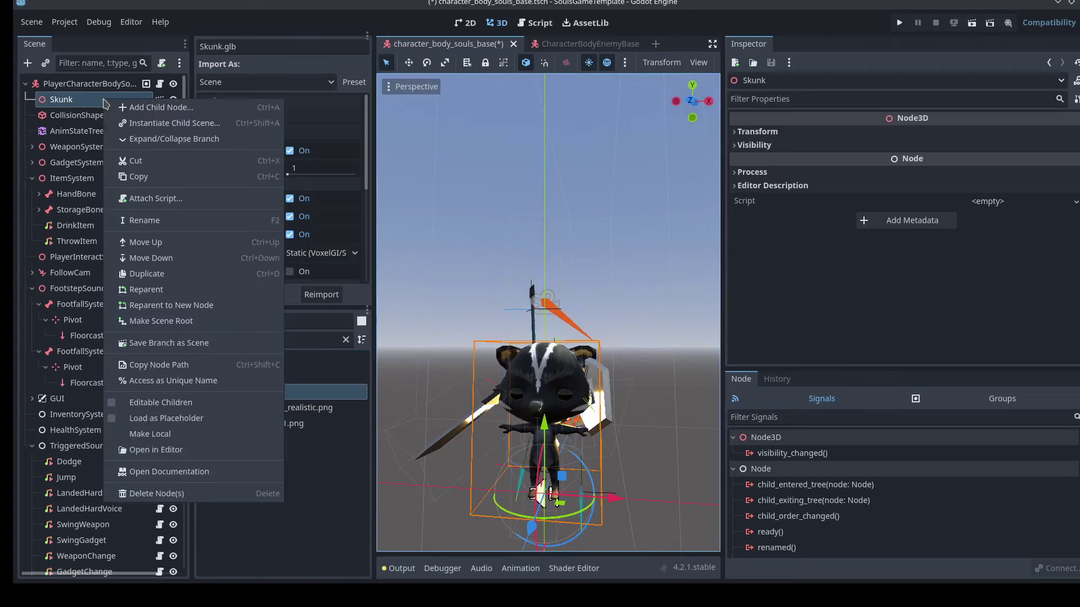
left_click(159, 436)
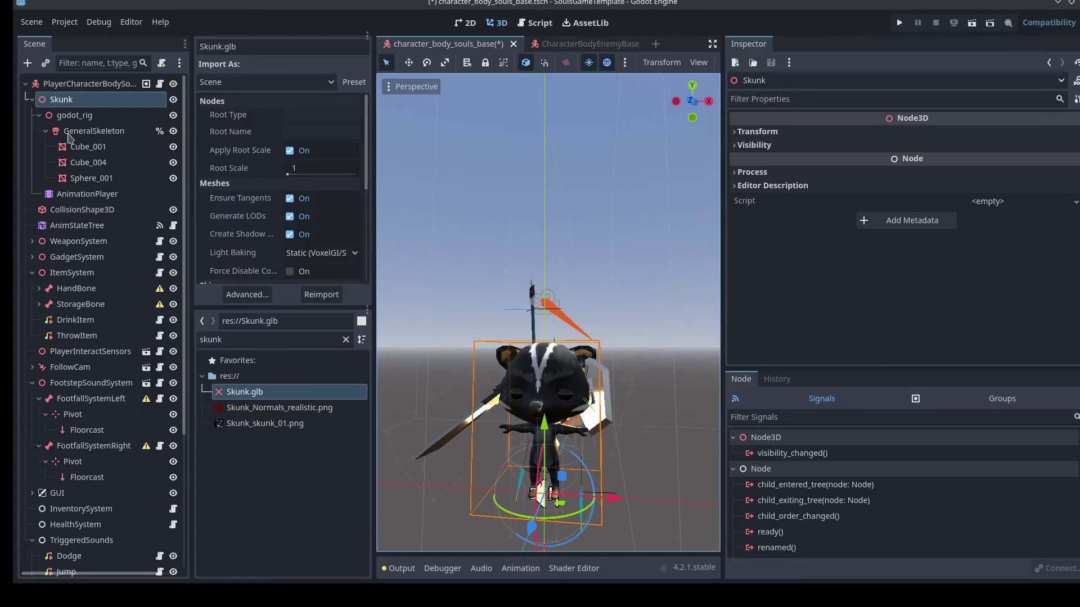
Load MeleeLib.res from res://player/animation_libraries as an animation library of the skunk's AnimationPlayer.
left_click(89, 132)
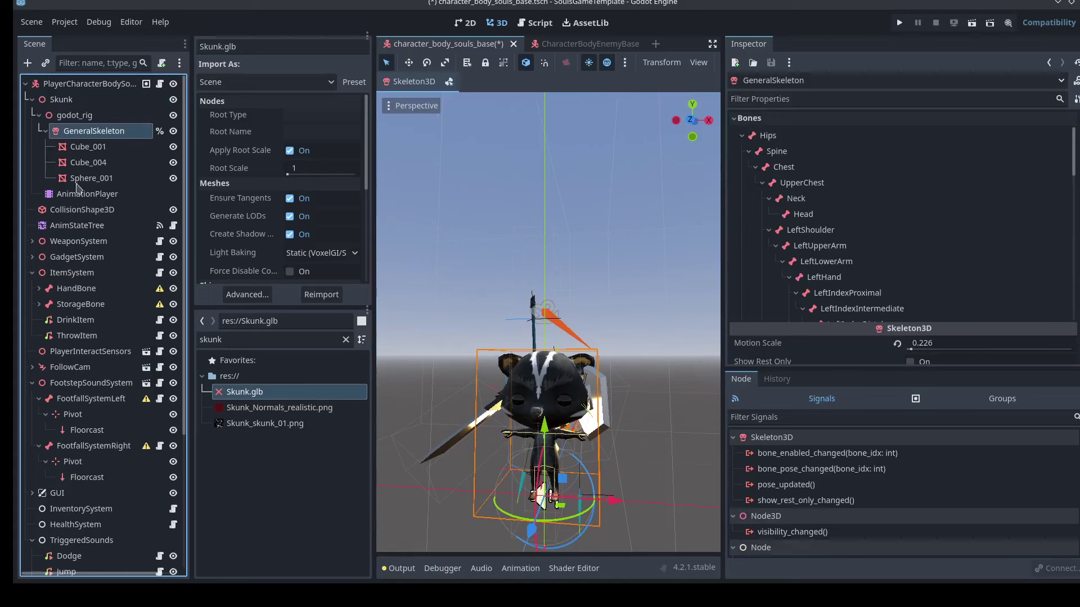
left_click(83, 194)
left_click_drag(689, 104, 880, 150)
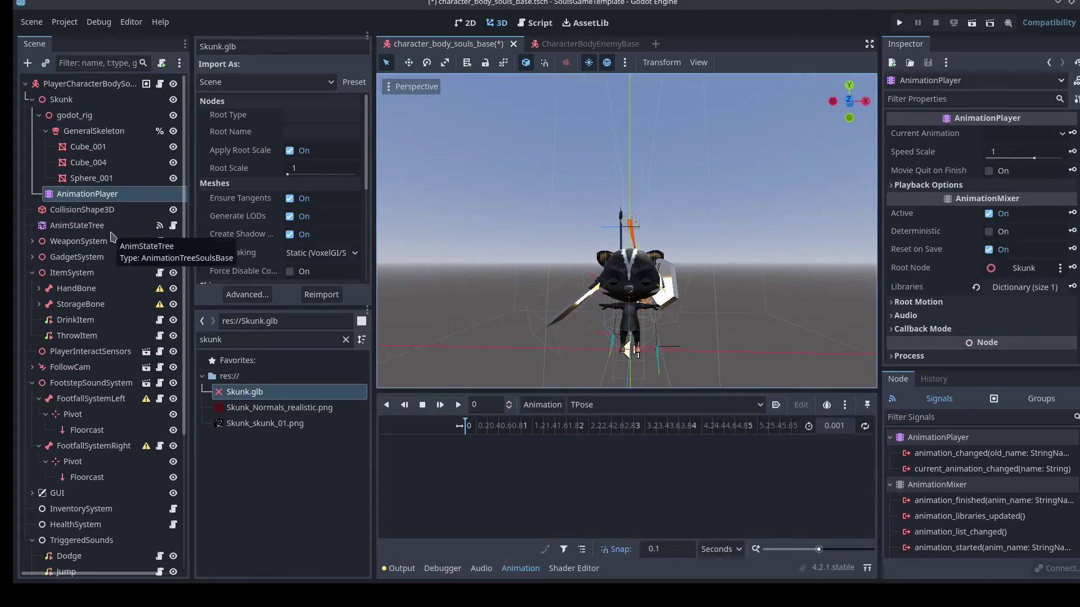
left_click(553, 406)
left_click(565, 445)
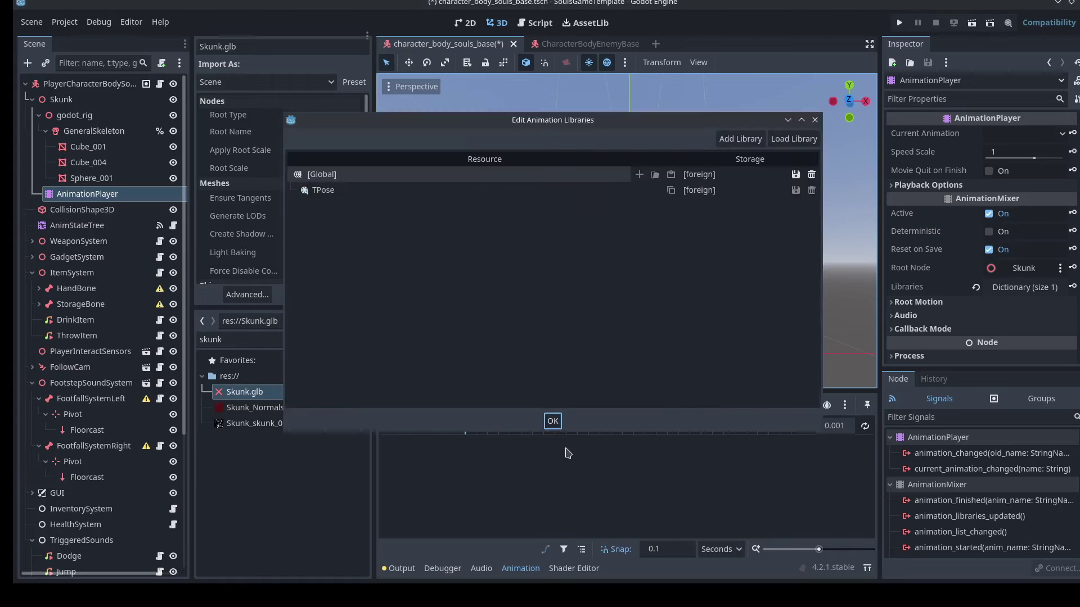
left_click(794, 139)
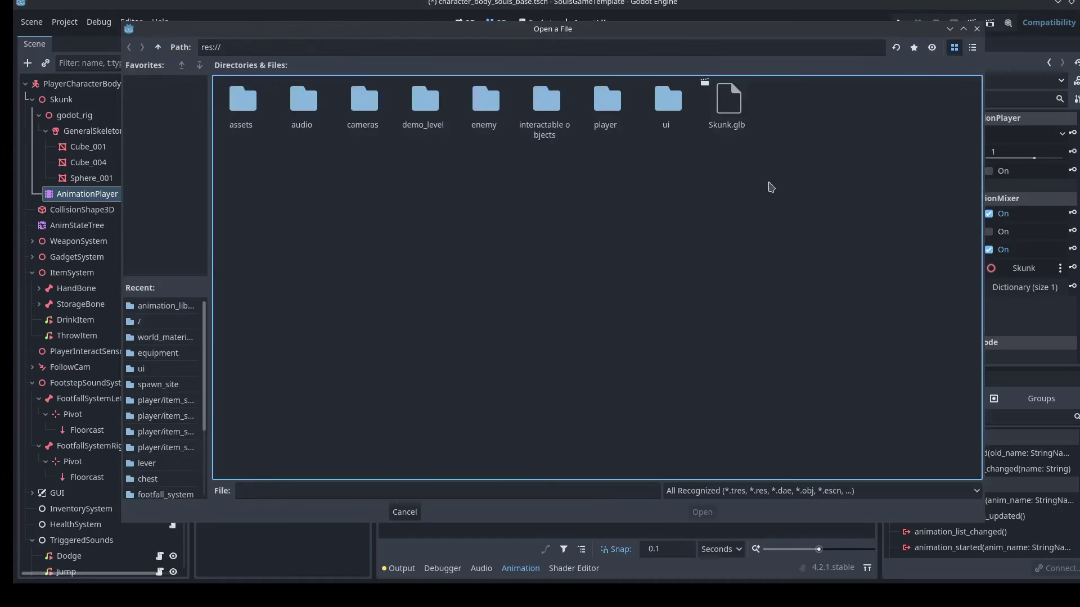
double_click(606, 107)
double_click(243, 102)
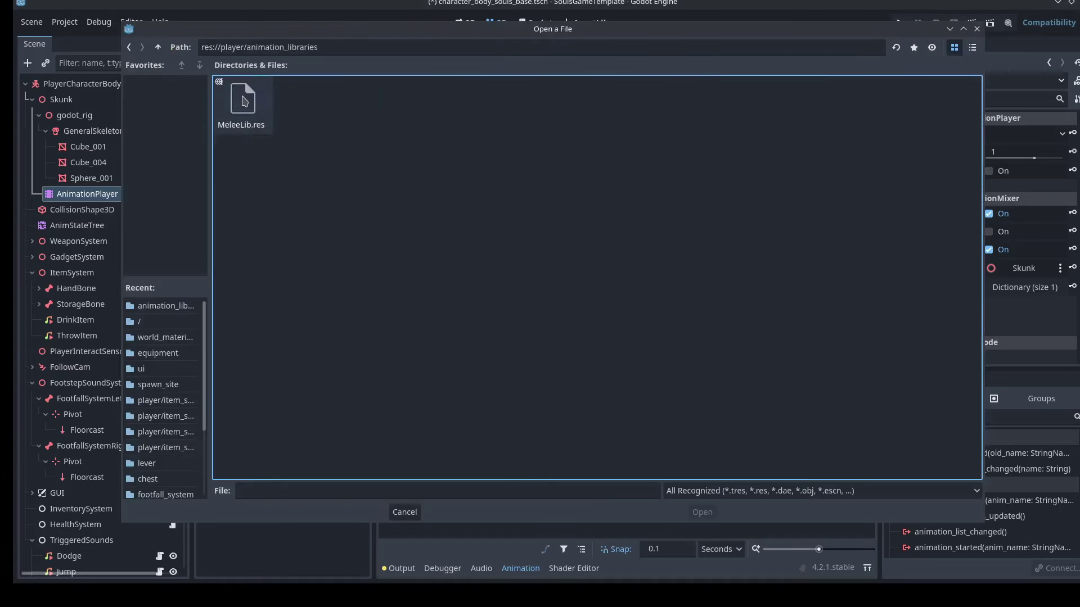
left_click(243, 106)
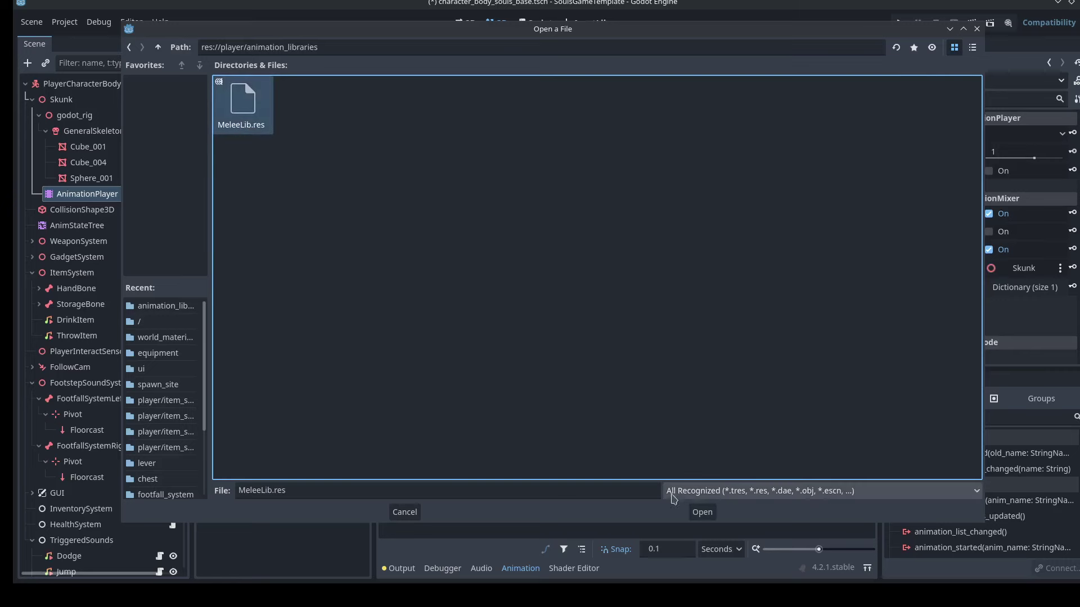
left_click(702, 512)
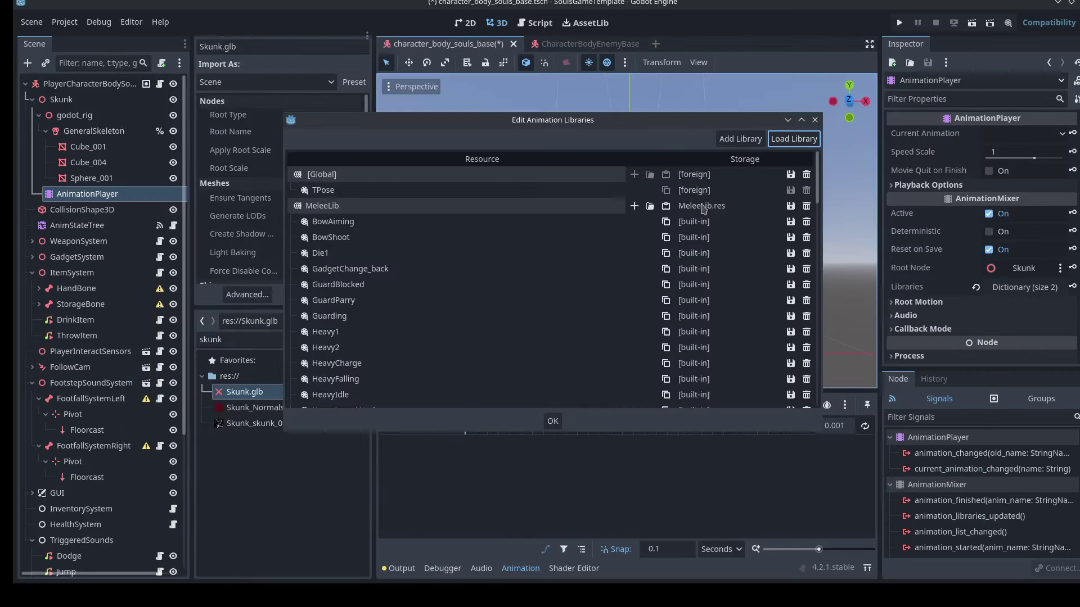
Make the loaded MeleeLib animation library unique and finish editing the animation libraries.
left_click(791, 206)
left_click(806, 254)
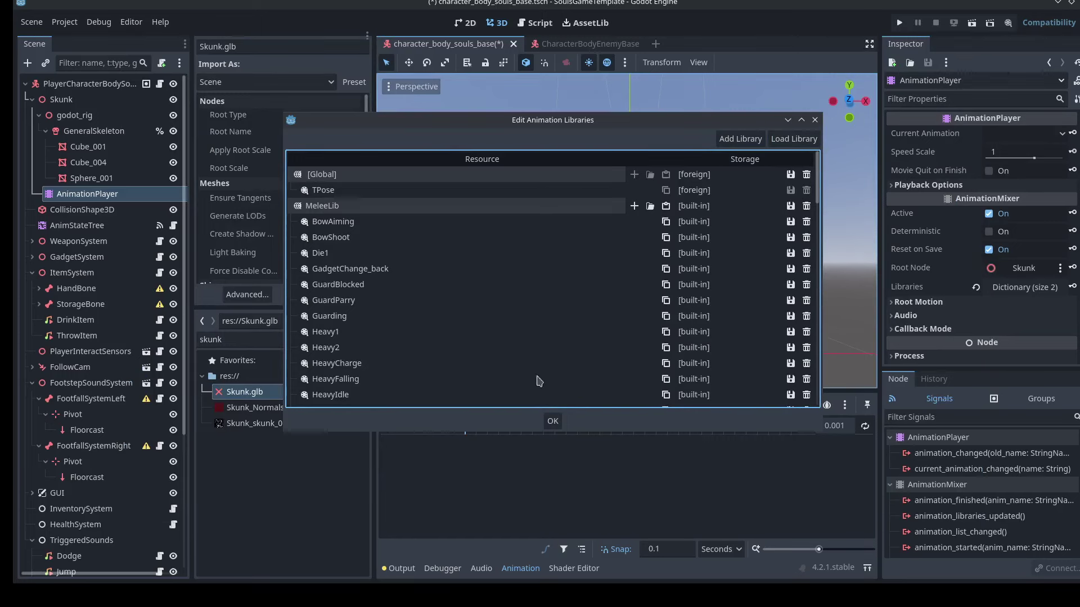
left_click(553, 422)
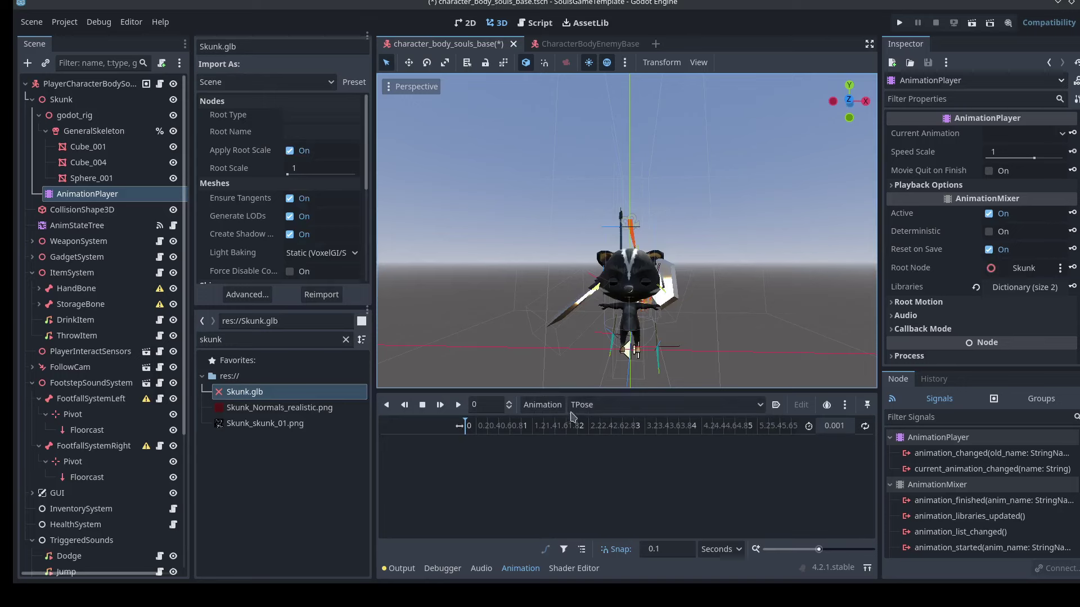
Play the MeleeLib/HeavyWalking animation on the skunk, examine its motion from several angles, and stop playback.
left_click(588, 405)
left_click(618, 396)
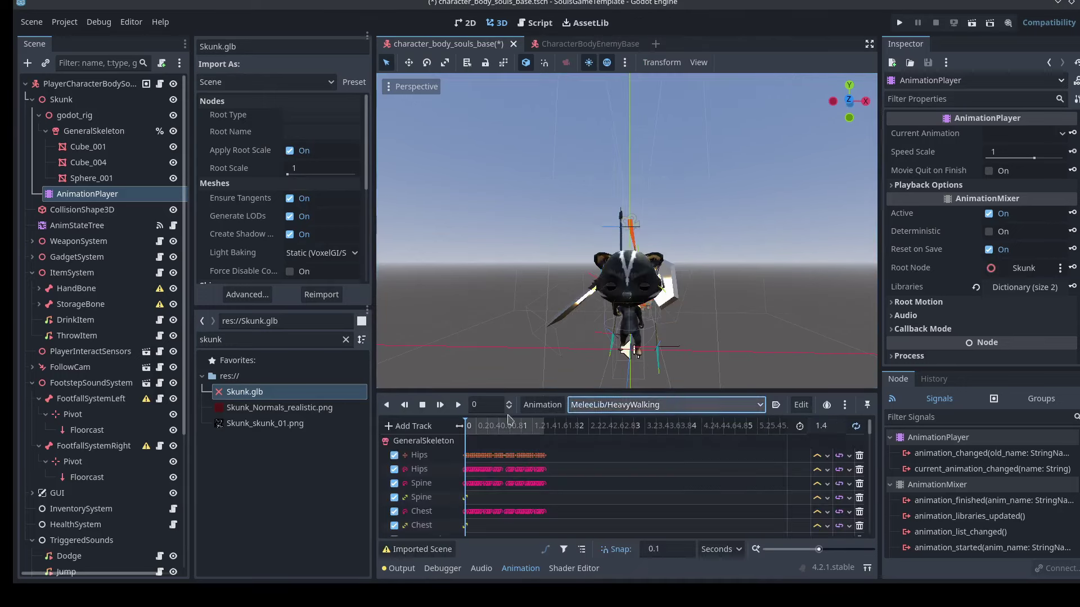
left_click(458, 405)
middle_click_drag(823, 164, 812, 214)
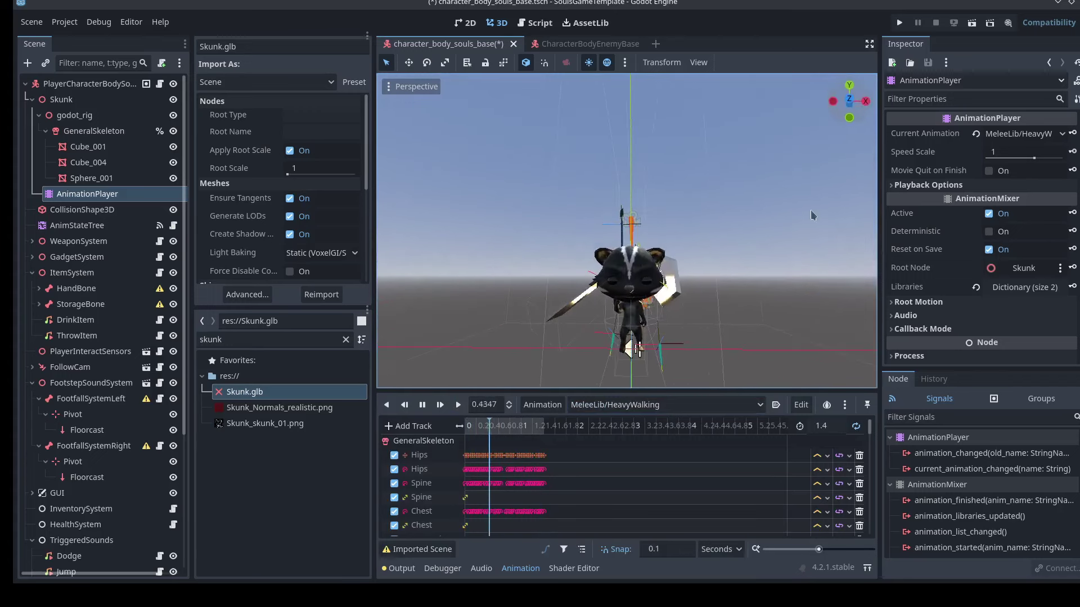
scroll(522, 291, "up", 3)
scroll(521, 291, "down", 5)
middle_click_drag(795, 124, 717, 135)
middle_click_drag(685, 263, 819, 283)
scroll(741, 254, "up", 6)
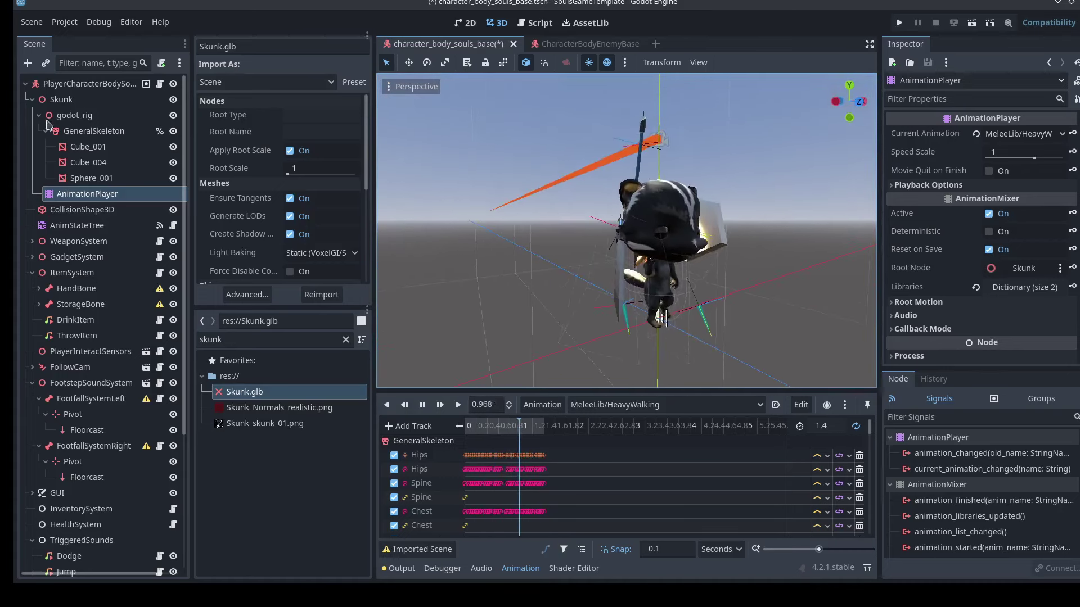
left_click(422, 405)
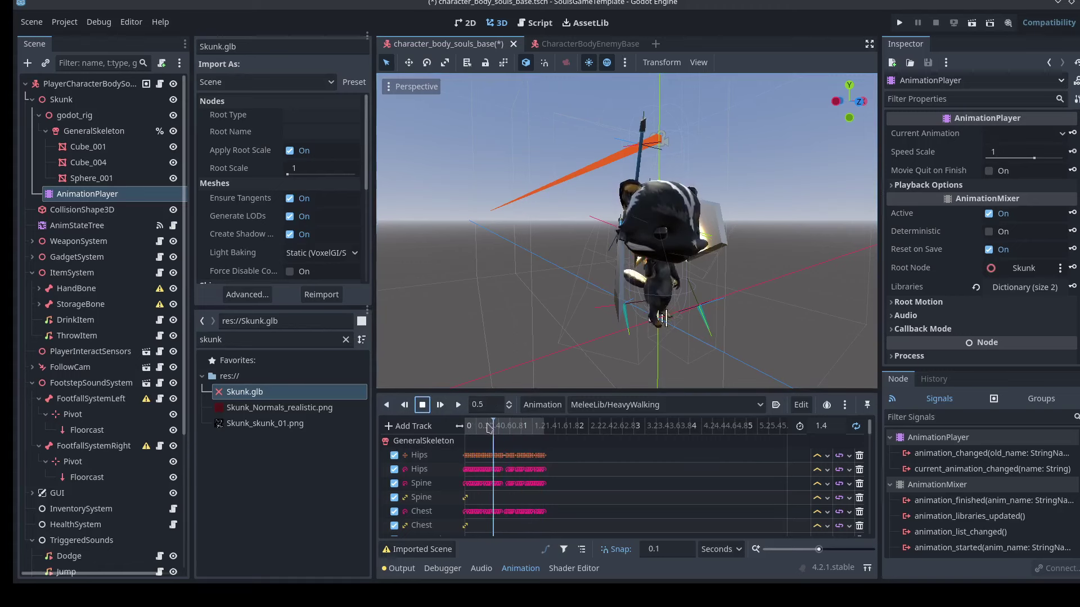
Assign the skunk's AnimationPlayer as the Anim Player of AnimStateTree and check the animated skunk from the front.
left_click(78, 225)
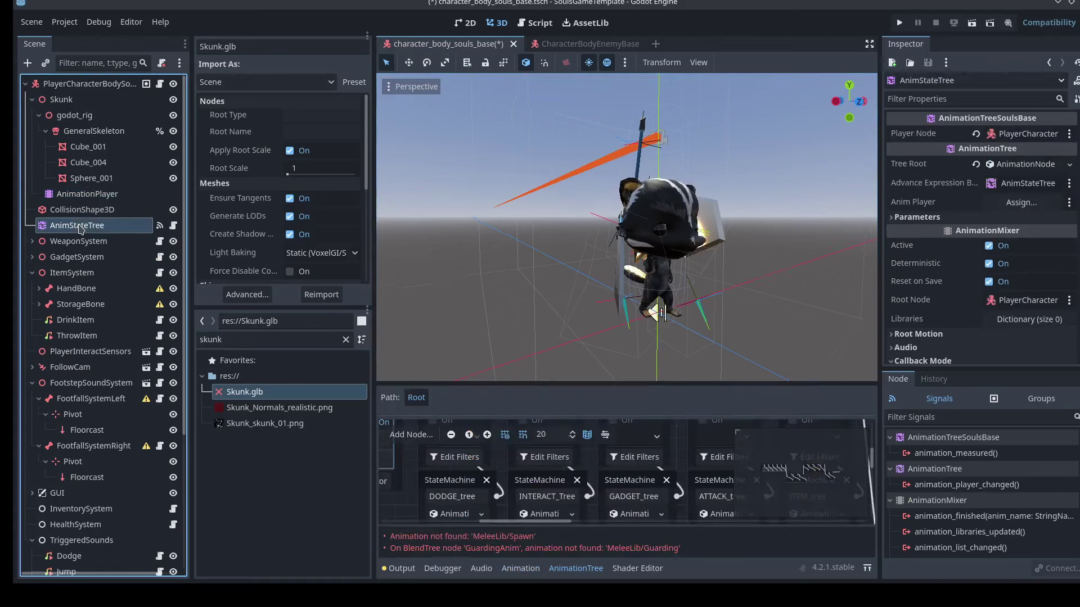
left_click(1009, 201)
left_click(542, 242)
left_click(594, 466)
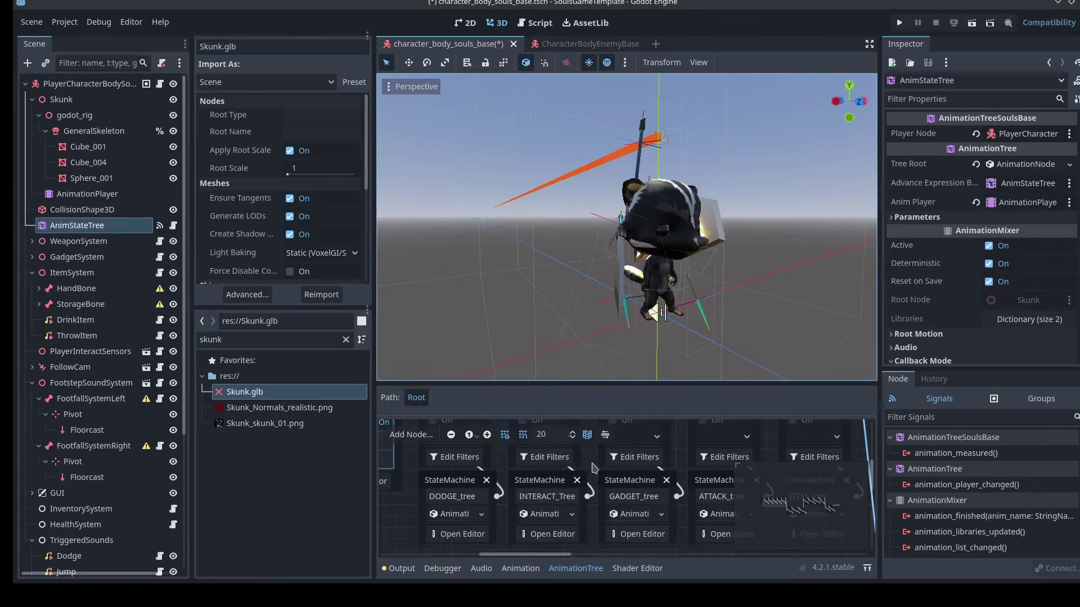
left_click_drag(619, 356, 619, 298)
scroll(685, 464, "down", 4, "ctrl")
mouse_move(588, 556)
left_mouse_down()
mouse_move(625, 542)
mouse_move(599, 543)
left_mouse_up()
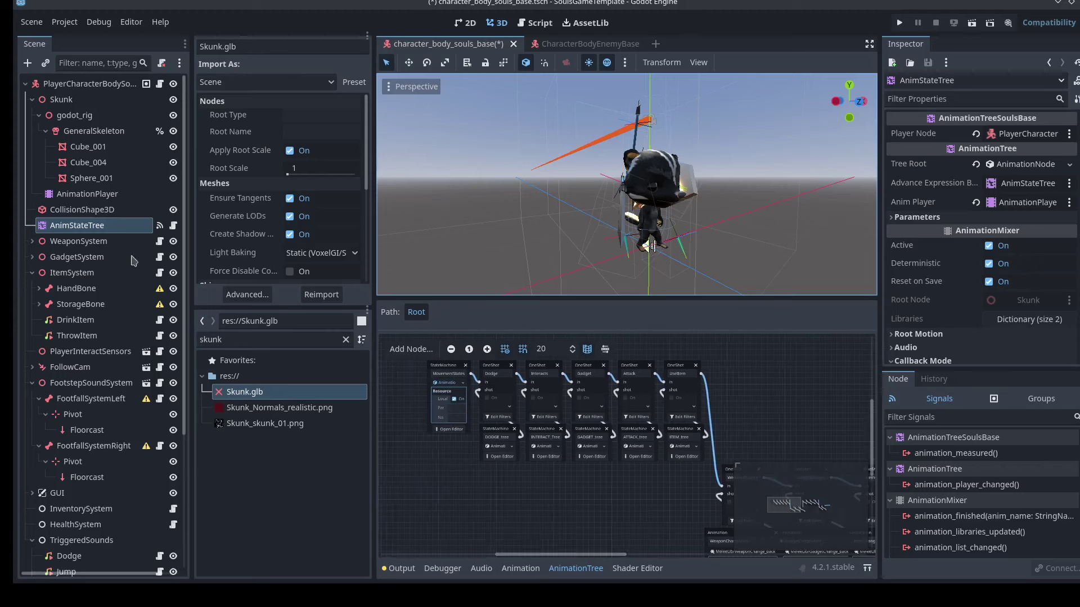
scroll(540, 185, "up", 3)
scroll(547, 216, "down", 3)
left_click_drag(856, 107, 790, 87)
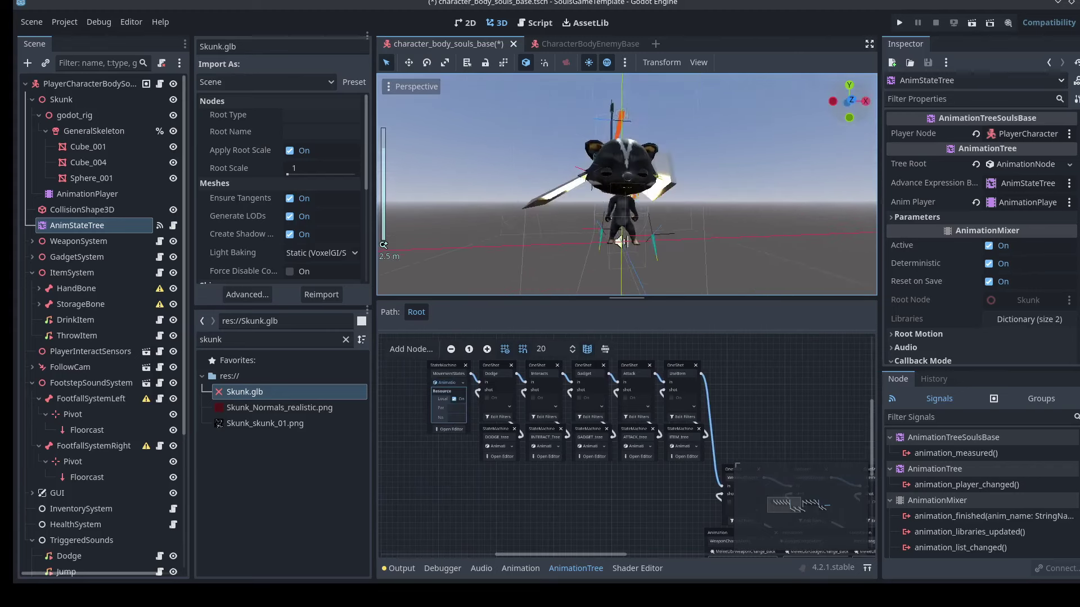
Set the External Skeleton of the WeaponSystem's RightHand bone attachment to the skunk's GeneralSkeleton.
left_click(71, 242)
left_click(31, 242)
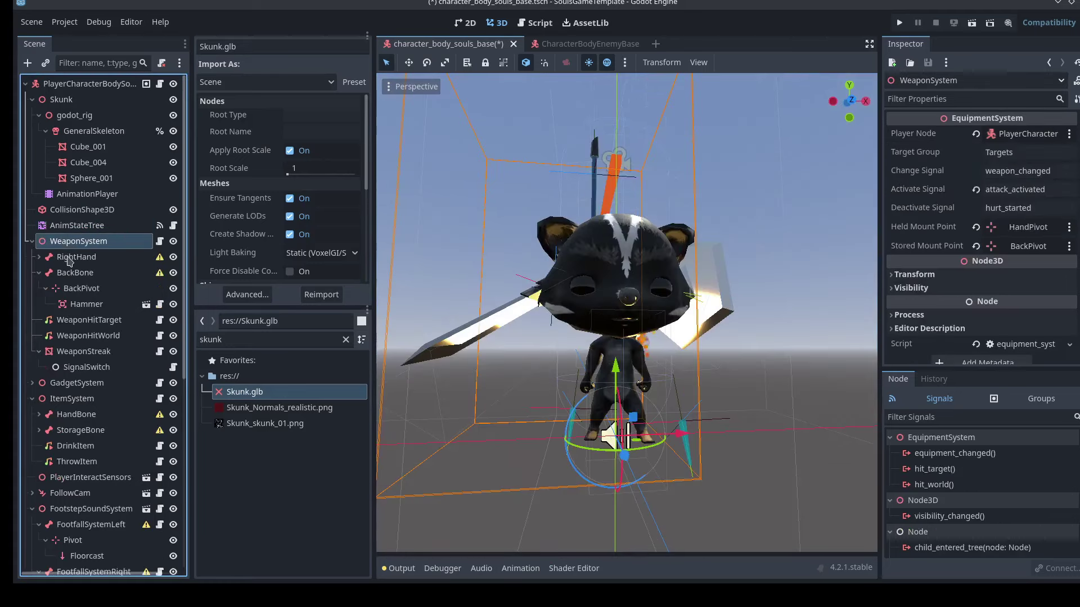
left_click(46, 288)
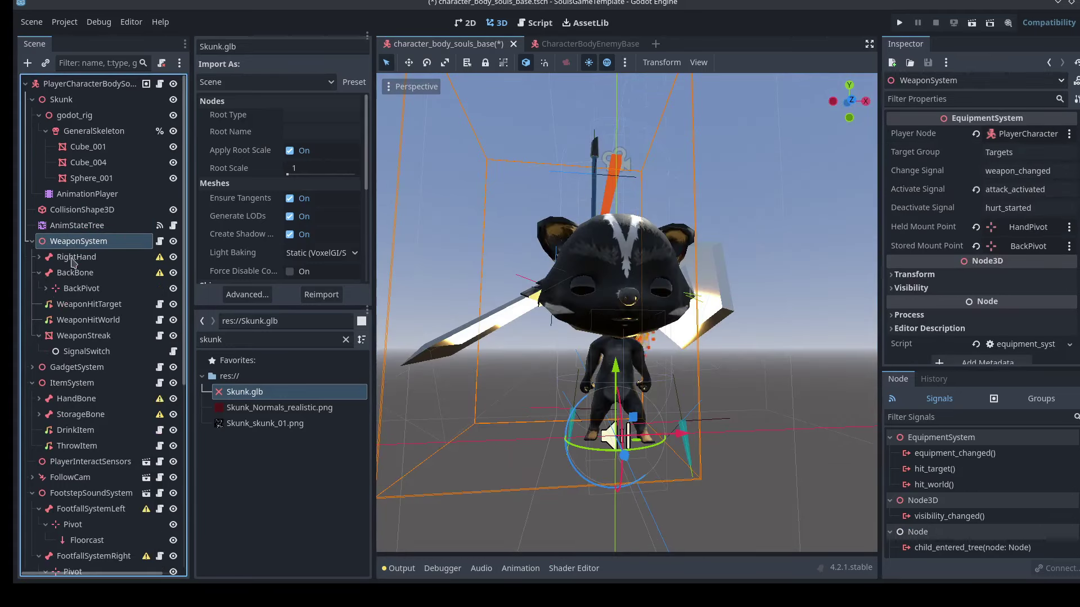
left_click(81, 260)
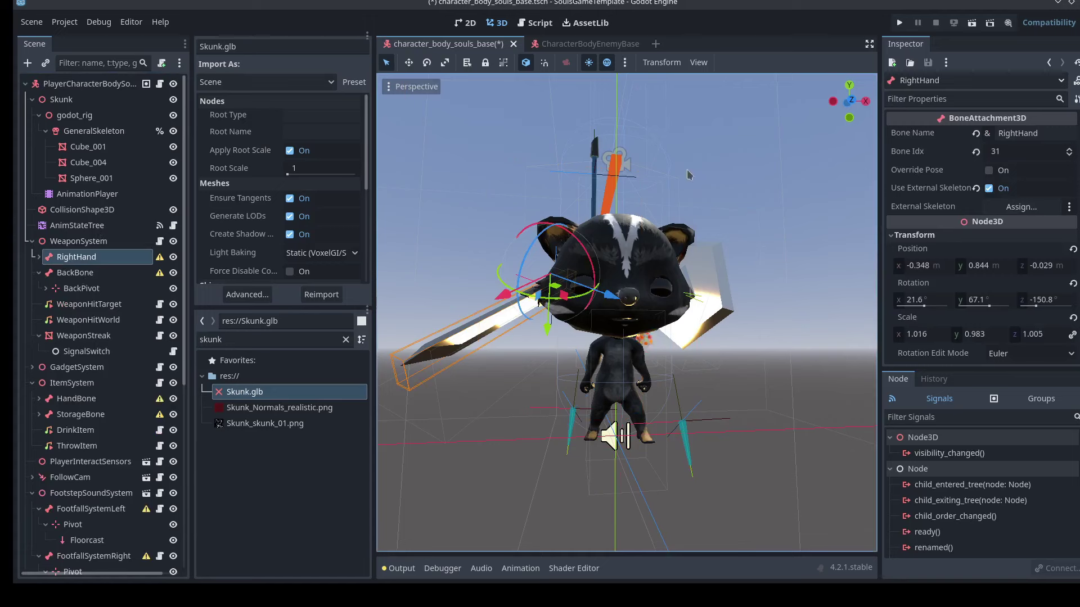
left_click(1020, 207)
double_click(531, 179)
Switch the RightHand attachment's Bone Name to RightLowerArm and back to RightHand to refresh the bone link.
left_click(1033, 140)
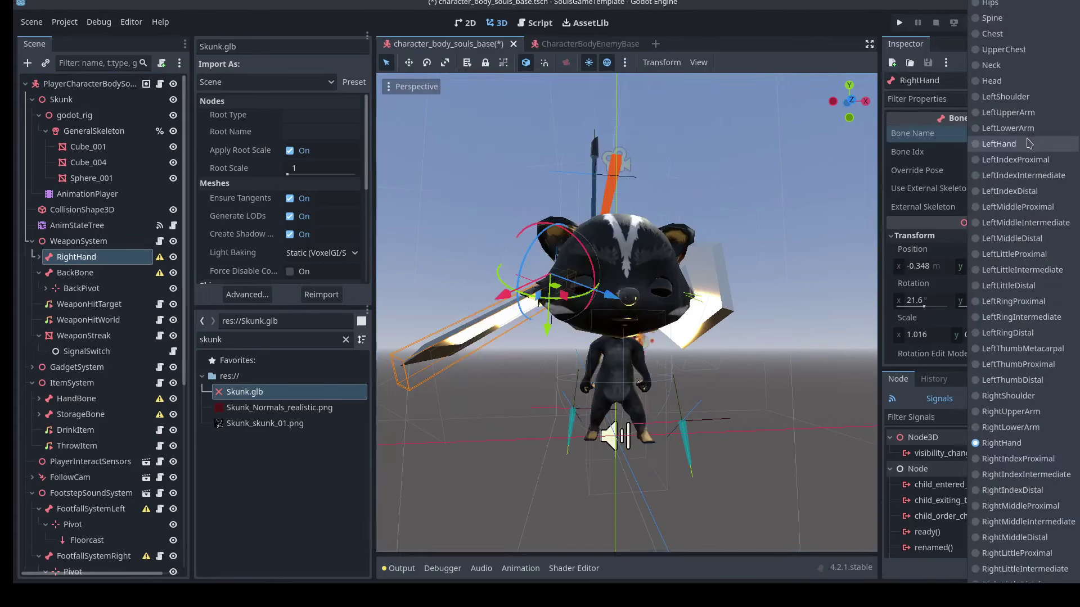
left_click(1021, 284)
left_click(1017, 135)
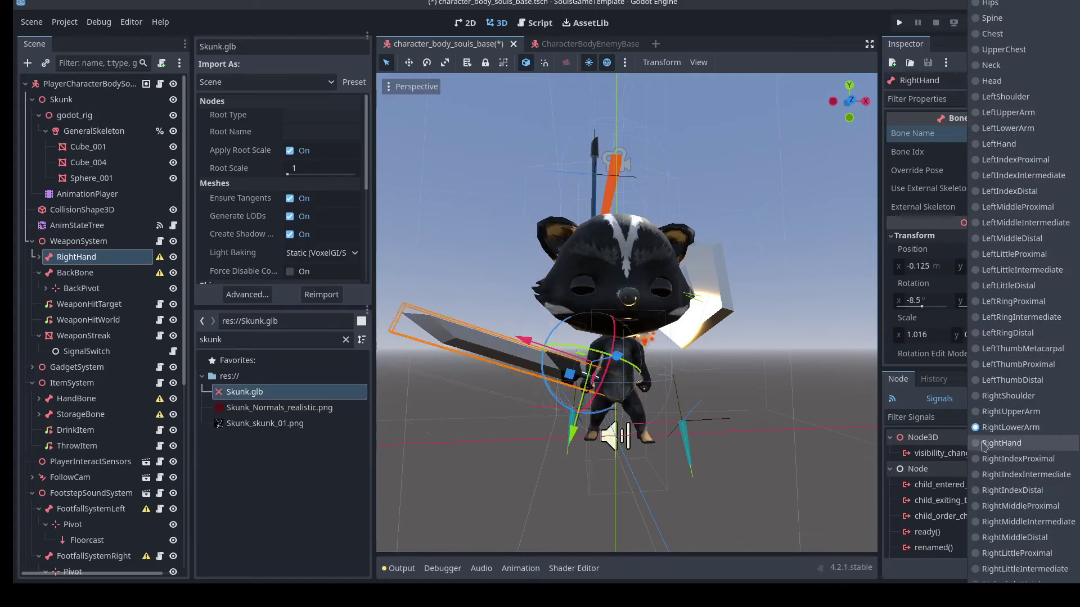
left_click(987, 444)
Move the HandPivot under the WeaponSystem's RightHand to a Y position of about 0.028 m.
middle_click_drag(675, 236, 821, 189)
scroll(835, 179, "up", 5)
scroll(834, 179, "down", 2)
scroll(835, 178, "down", 1)
left_click(33, 261)
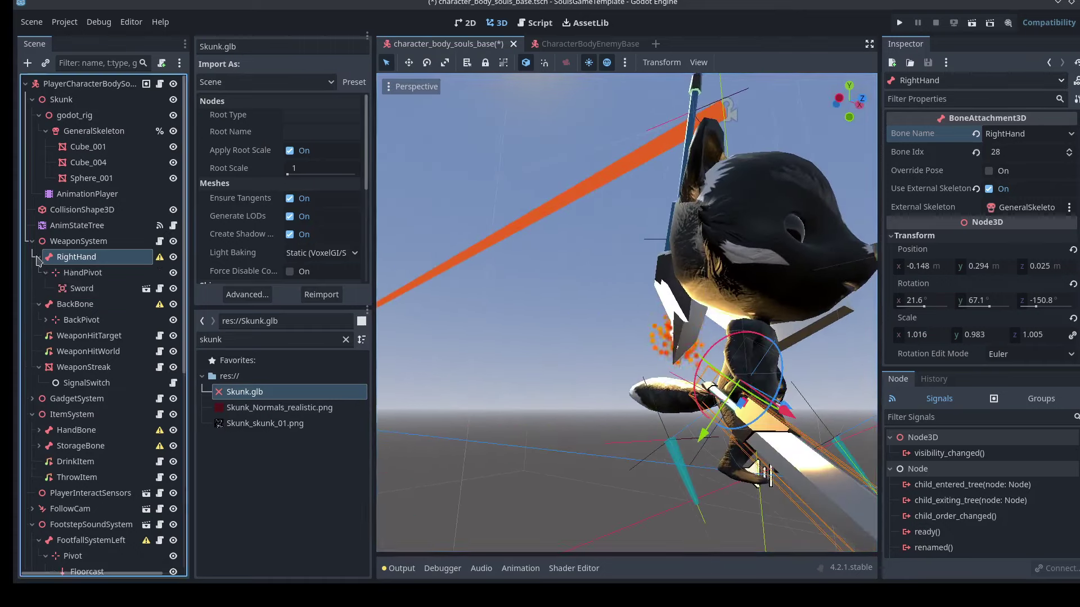
left_click(38, 257)
left_click(73, 275)
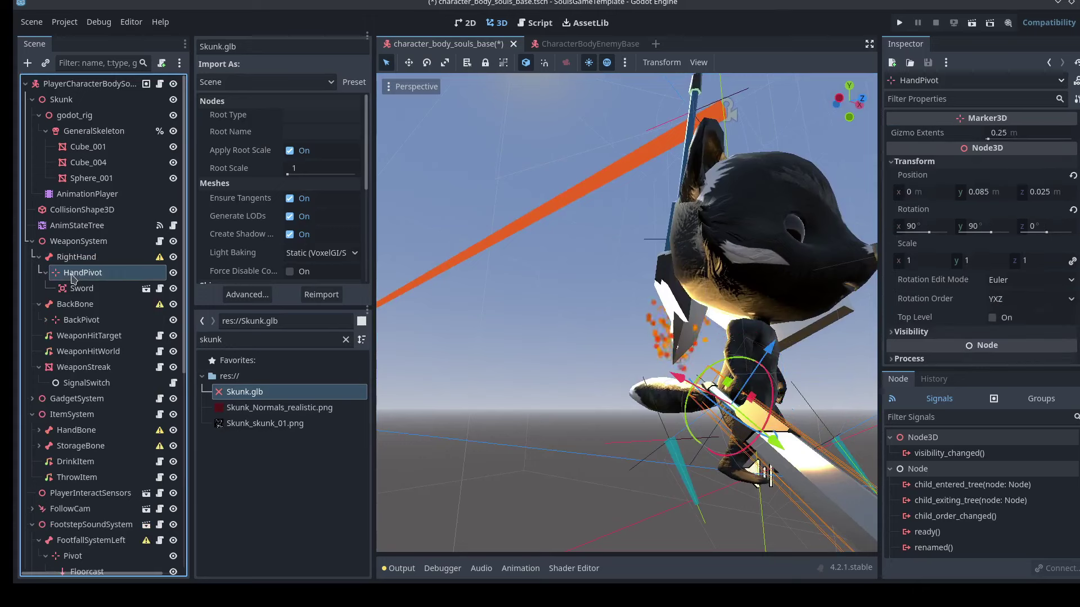
left_click_drag(771, 351, 784, 333)
Fine-tune the HandPivot so the sword fits the skunk's hand, at about Y 0.04 m and Z 0.013 m.
left_click_drag(845, 111, 670, 111)
scroll(533, 411, "up", 3)
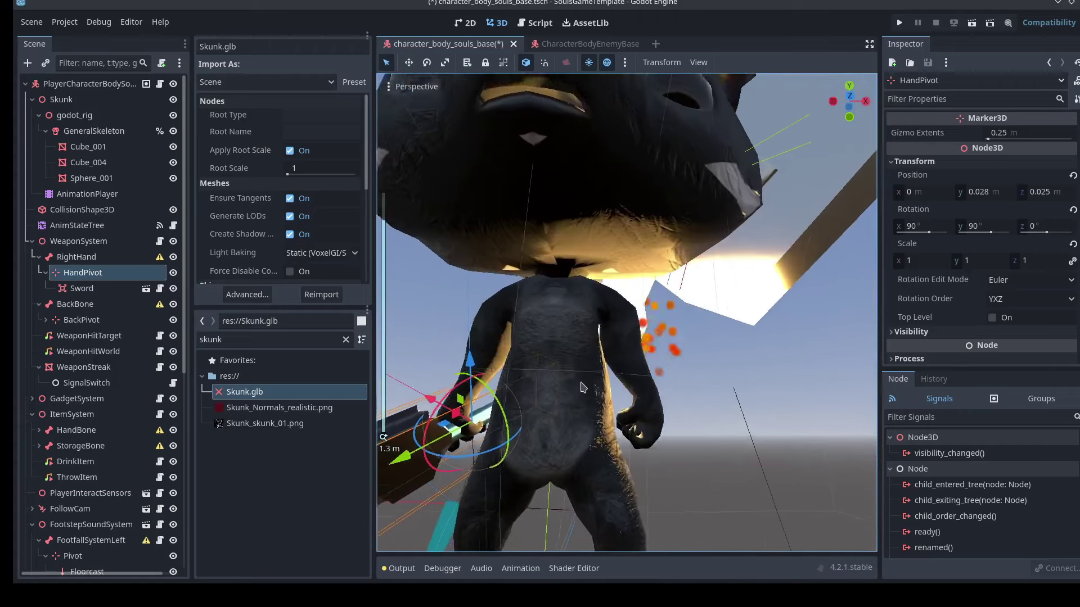
left_click_drag(471, 373, 467, 370)
left_click_drag(513, 329, 513, 334)
middle_click_drag(512, 334, 520, 334)
middle_click_drag(636, 208, 715, 219)
scroll(786, 218, "down", 4)
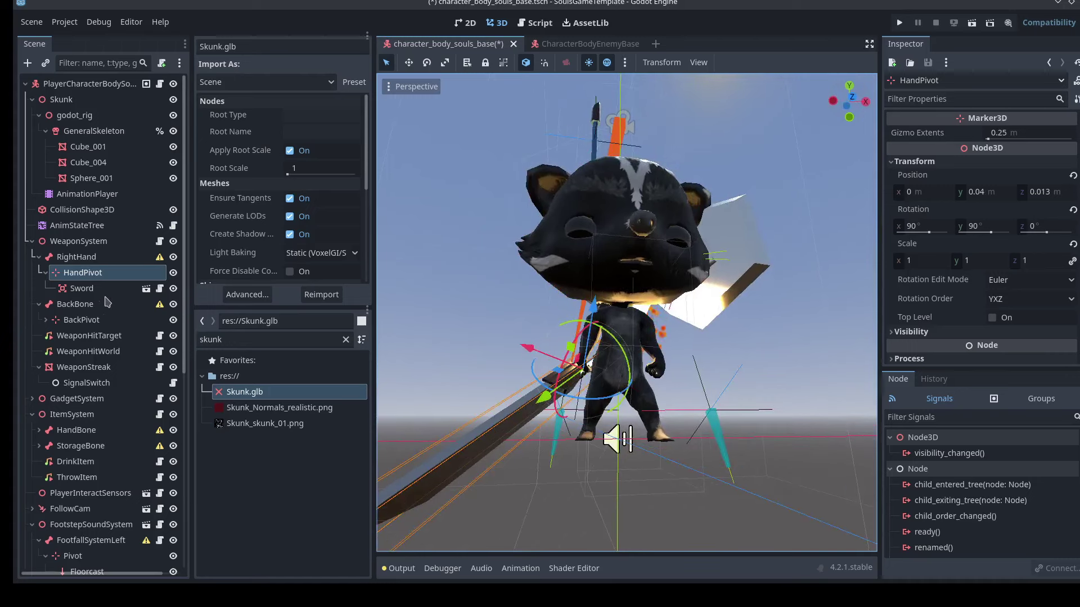
Set the External Skeleton of BackBone to GeneralSkeleton and refresh its bone link by switching to Neck and back to UpperChest.
left_click(78, 306)
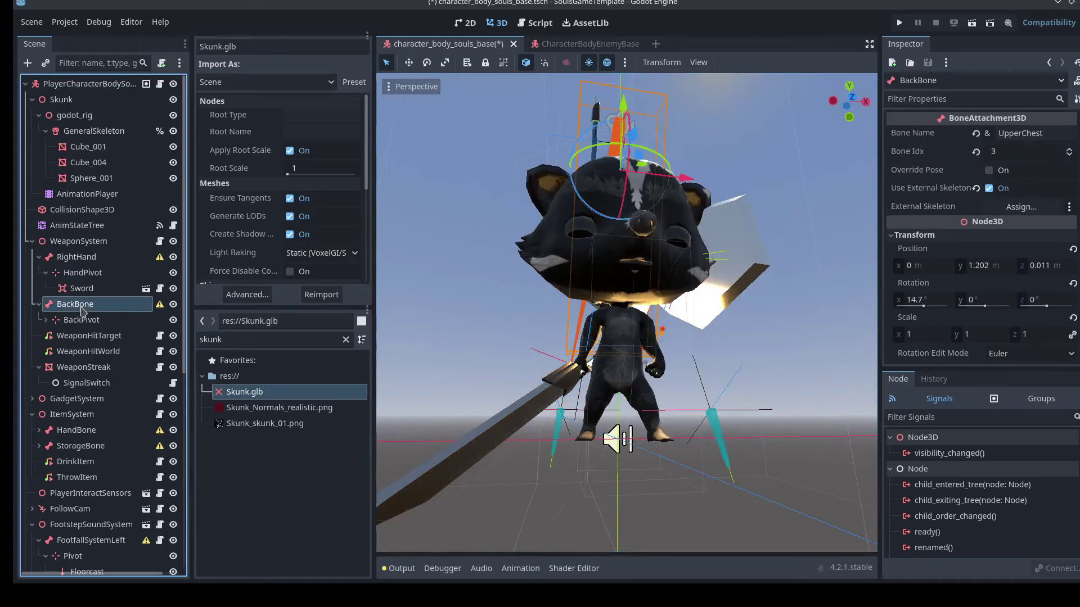
left_click(1010, 206)
double_click(557, 180)
left_click(1034, 135)
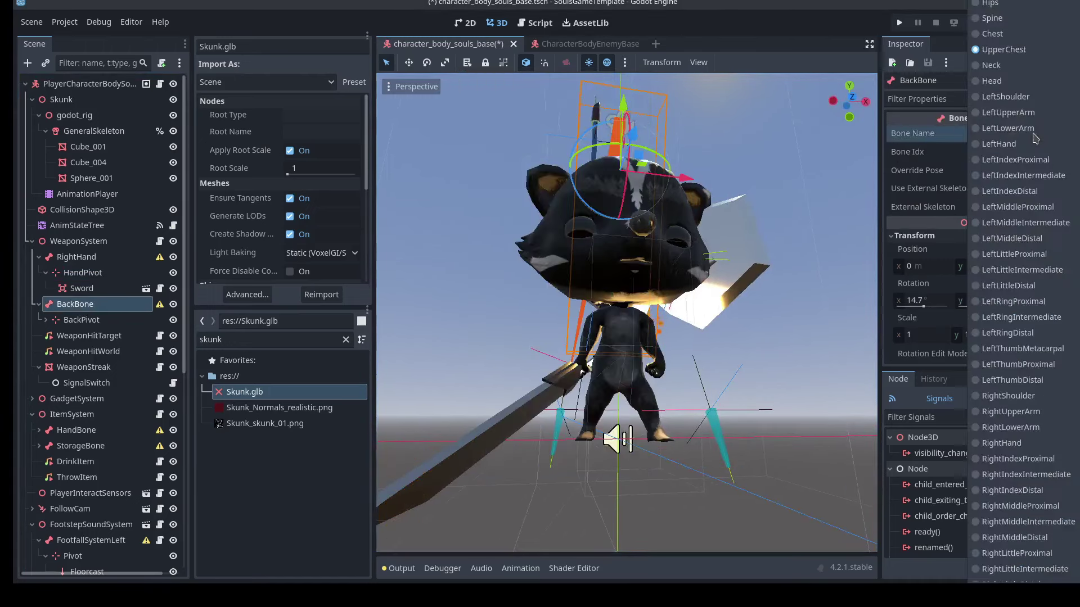
left_click(1011, 67)
left_click(1023, 133)
left_click(1019, 51)
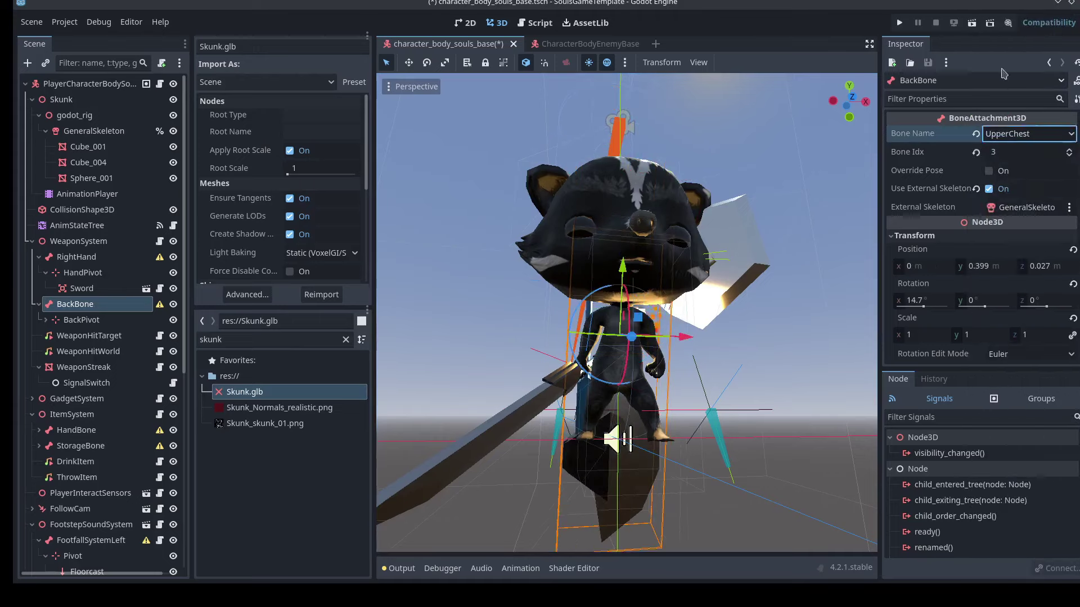
Move BackPivot to about X -0.082, Y 0.216, Z -0.061 m with a Z rotation of about 176.7° so the hammer sits on the back.
middle_click_drag(529, 332, 754, 343)
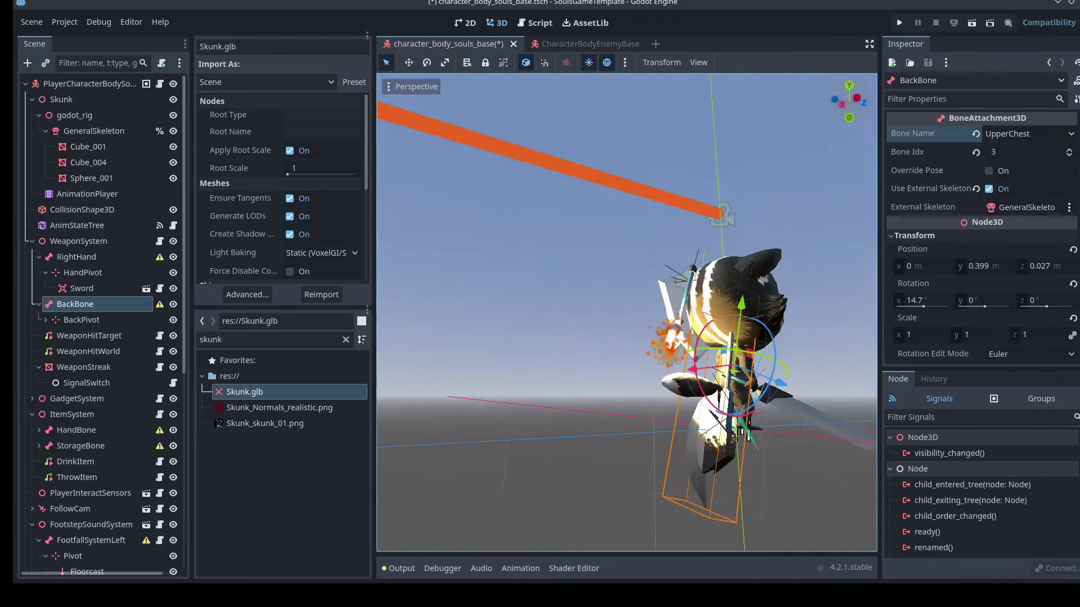
scroll(626, 313, "up", 10)
middle_click_drag(627, 312, 760, 290)
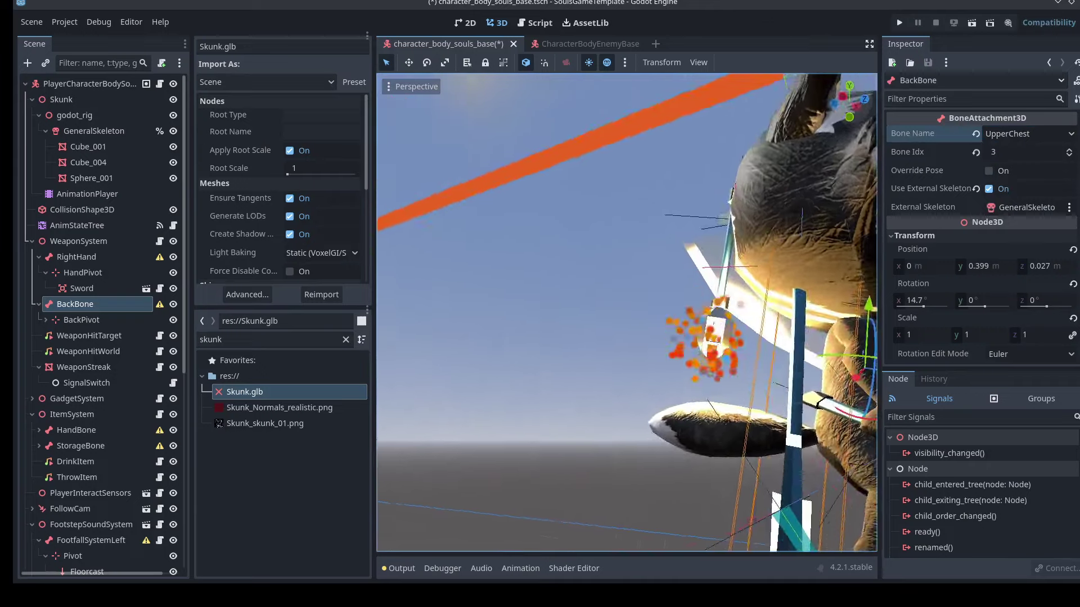
scroll(626, 312, "down", 5)
left_click(79, 320)
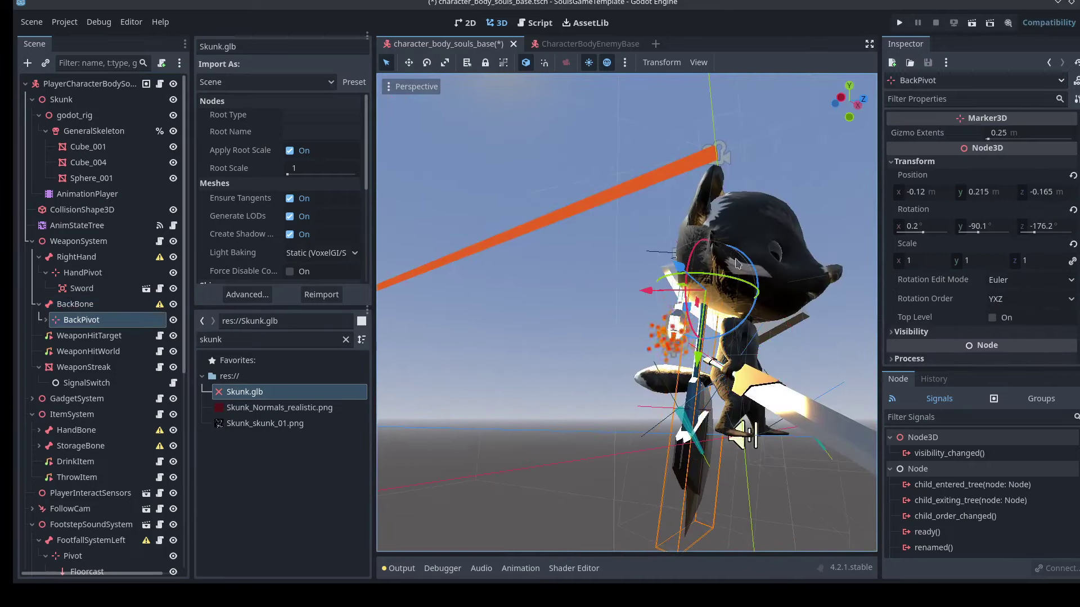
left_click_drag(650, 290, 770, 277)
left_click_drag(661, 283, 668, 288)
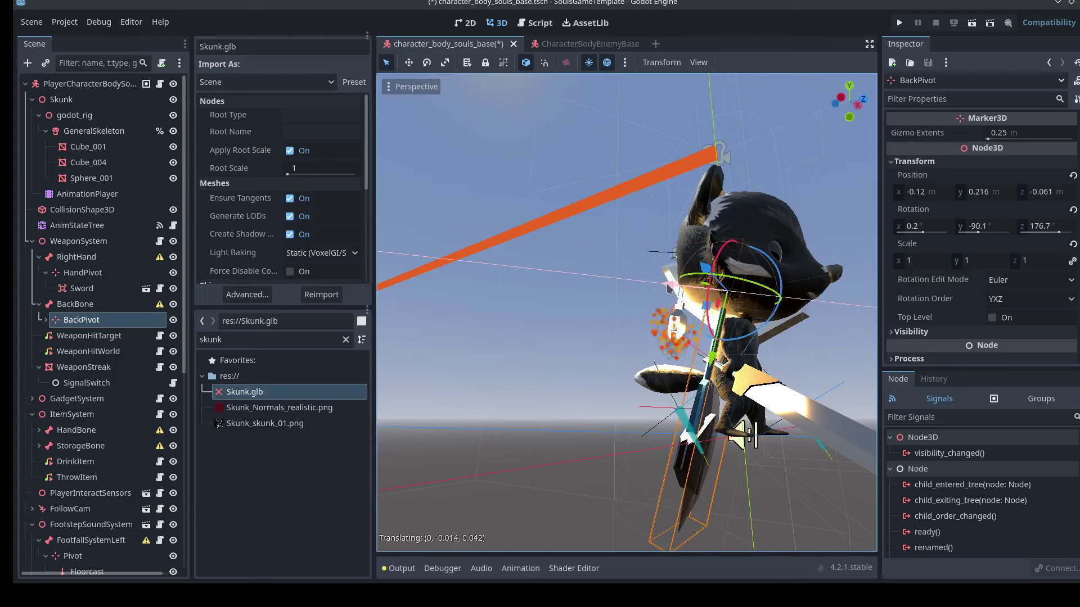
left_click_drag(835, 116, 1068, 167)
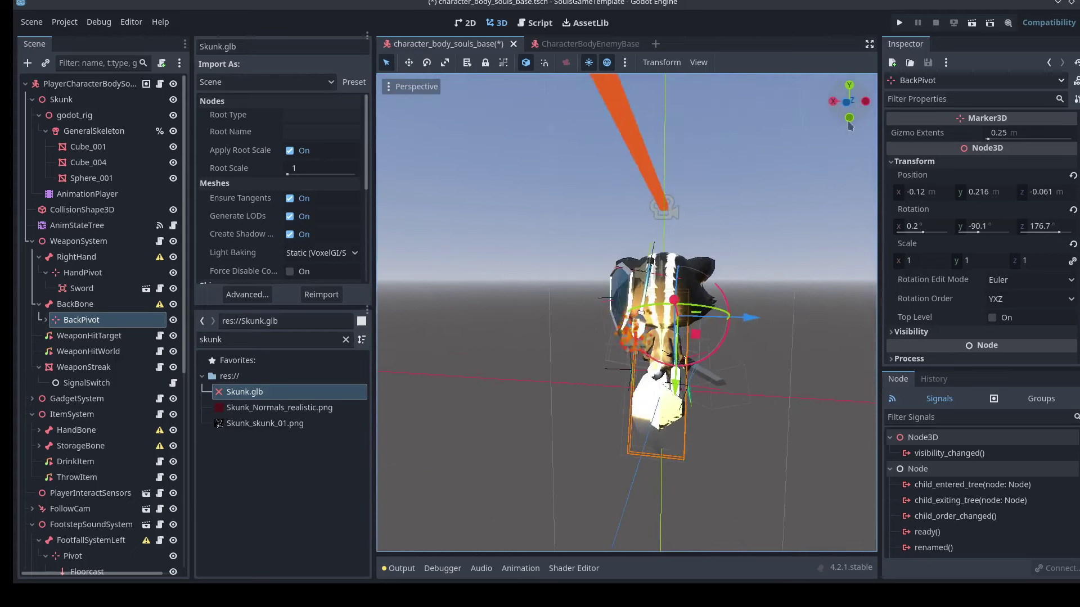
left_click_drag(753, 316, 742, 316)
left_click_drag(851, 108, 579, 113)
Set the External Skeleton of the GadgetSystem's LeftHand attachment to GeneralSkeleton and reselect LeftHand as its Bone Name.
left_click(38, 304)
left_click(38, 257)
left_click(32, 241)
left_click(32, 257)
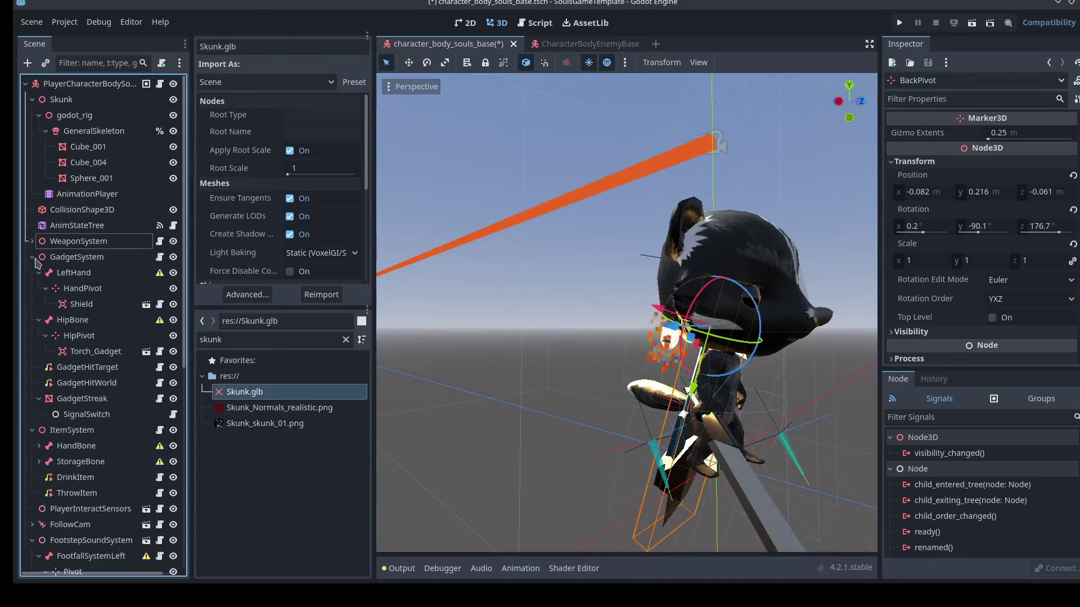
left_click(67, 274)
left_click(1037, 207)
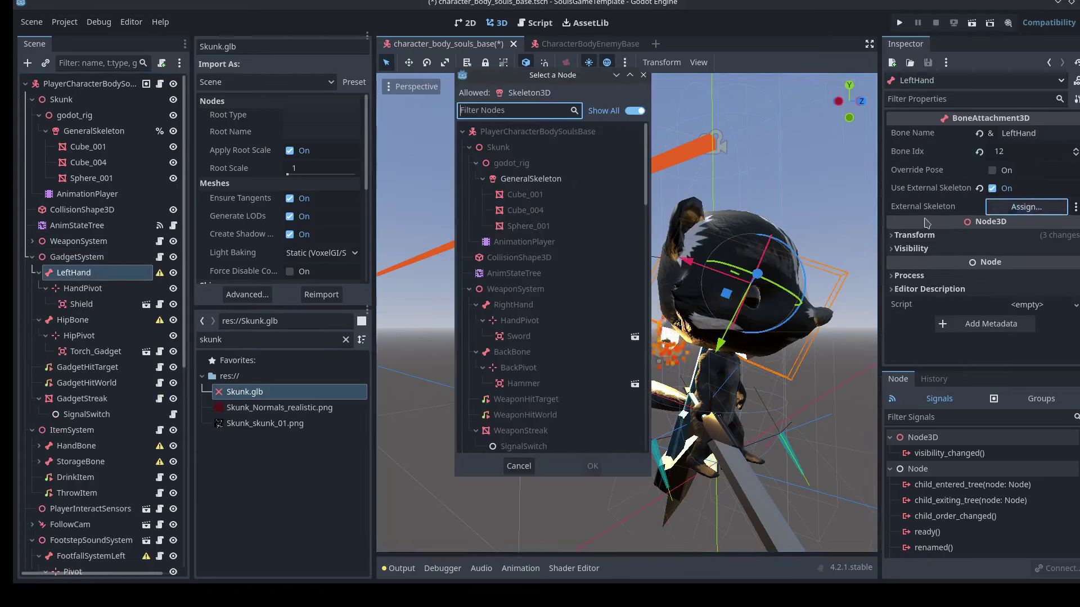
double_click(518, 178)
left_click(1044, 135)
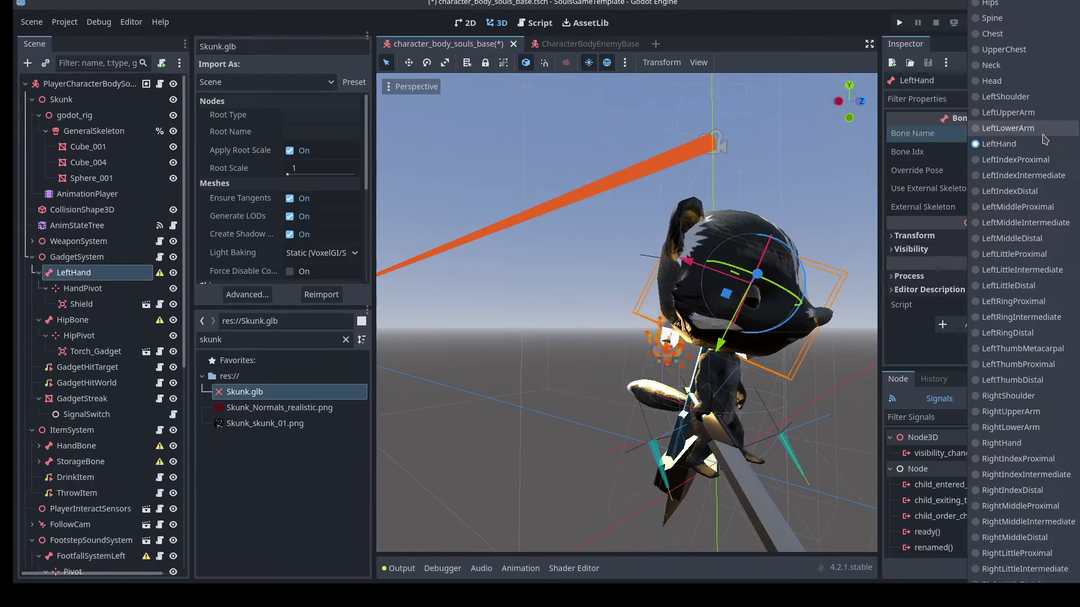
left_click(1041, 144)
left_click(1041, 134)
left_click(1029, 145)
Shift the HandPivot under the GadgetSystem's LeftHand slightly upward along its X axis to fit the shield to the hand.
middle_click_drag(692, 477, 557, 431)
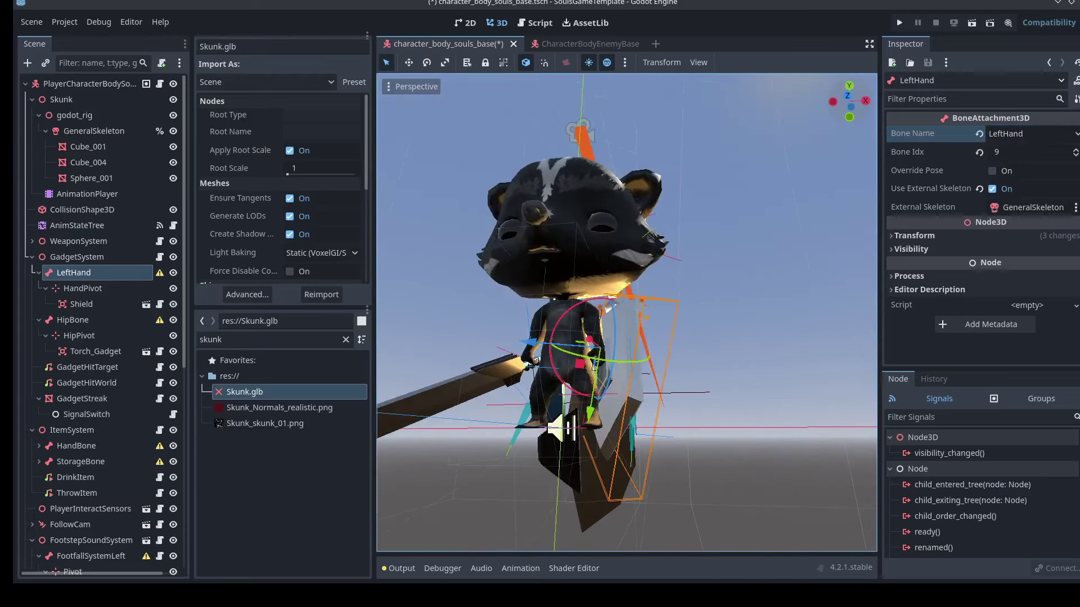
left_click(69, 287)
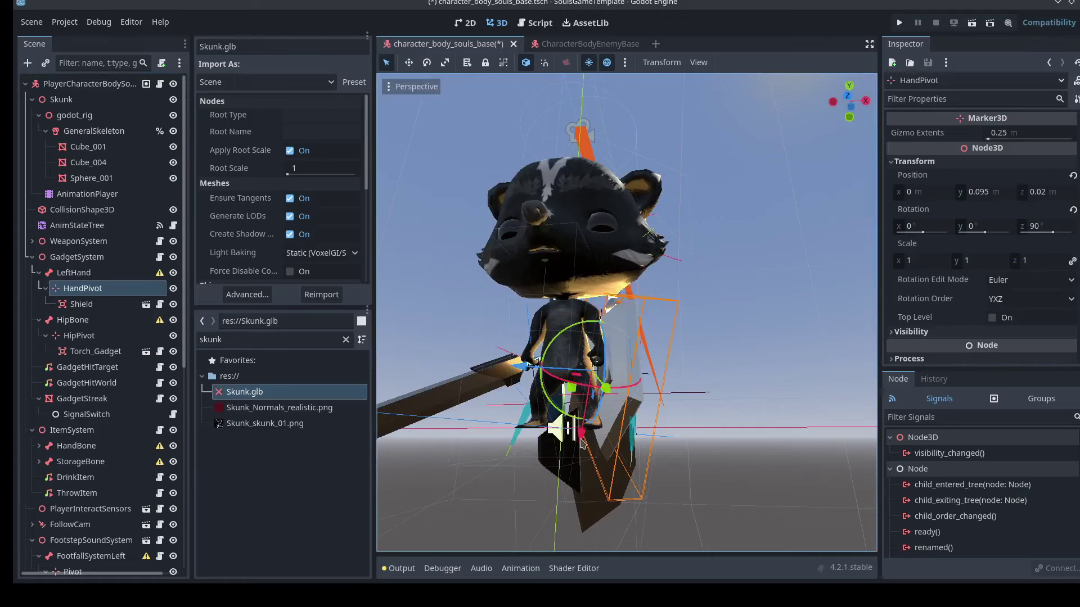
left_click_drag(582, 433, 586, 412)
middle_click_drag(586, 412, 798, 460)
middle_click_drag(450, 415, 649, 416)
middle_click_drag(832, 423, 647, 258)
Scale the Shield uniformly to 0.52.
left_click(81, 304)
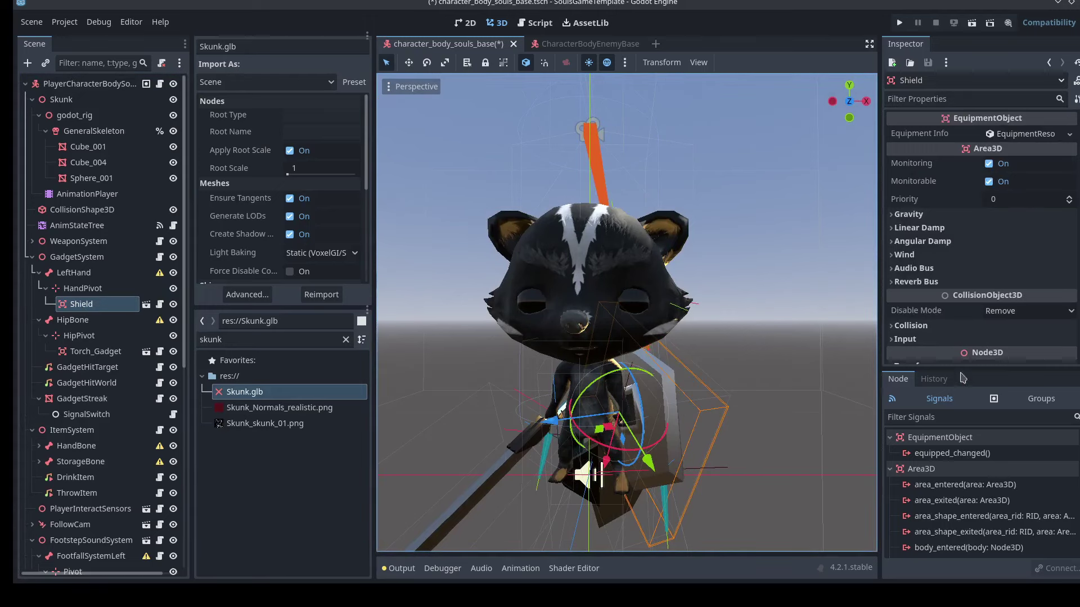
scroll(962, 339, "down", 3)
left_click(971, 266)
scroll(971, 310, "down", 3)
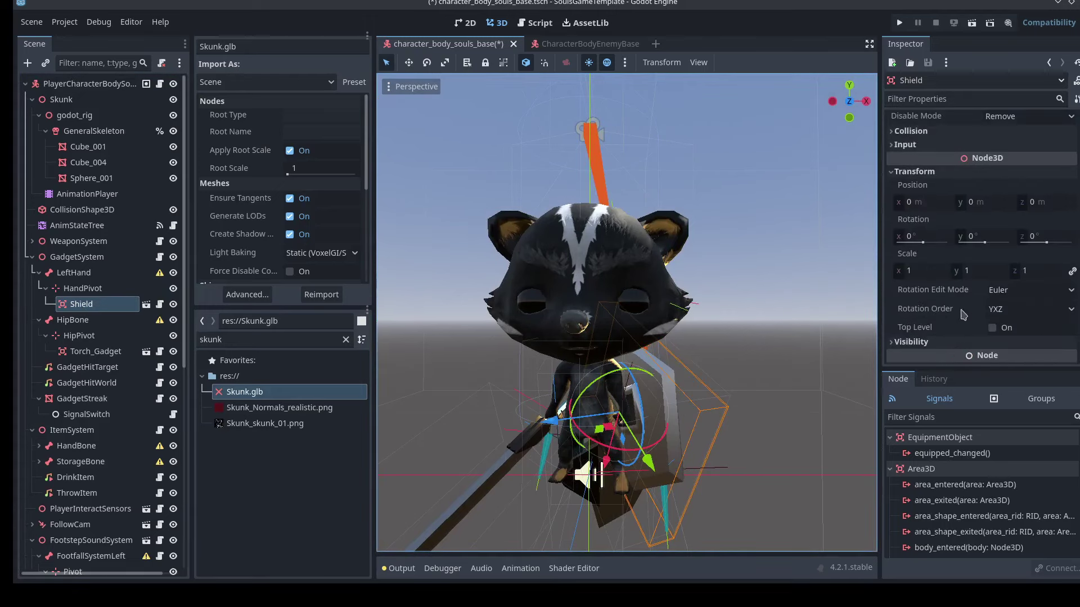
left_click_drag(924, 274, 899, 274)
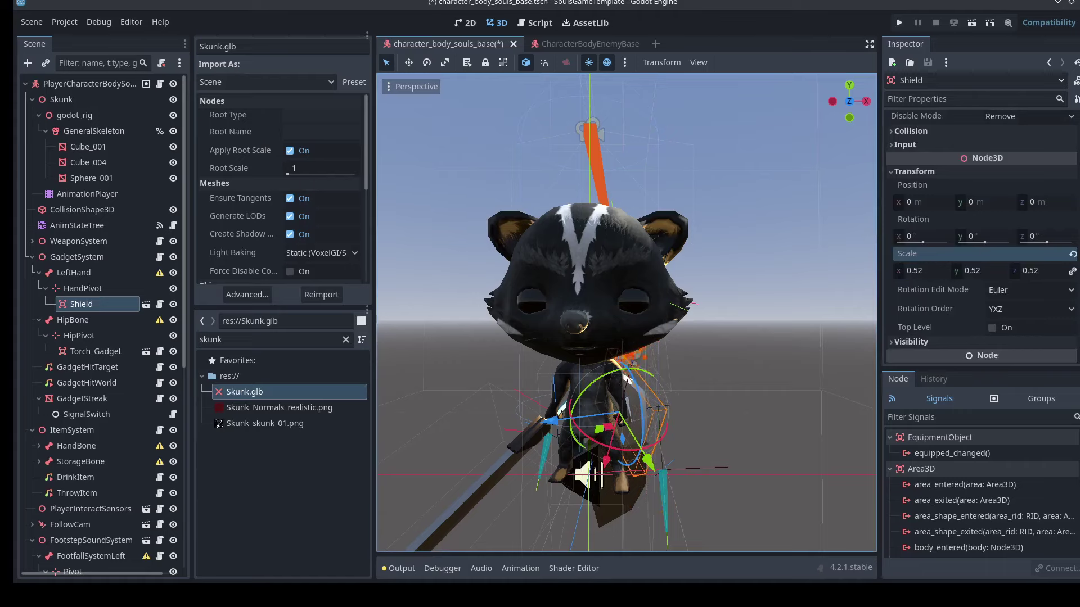
left_click_drag(854, 105, 1012, 104)
middle_click_drag(394, 236, 589, 221)
scroll(609, 260, "down", 4)
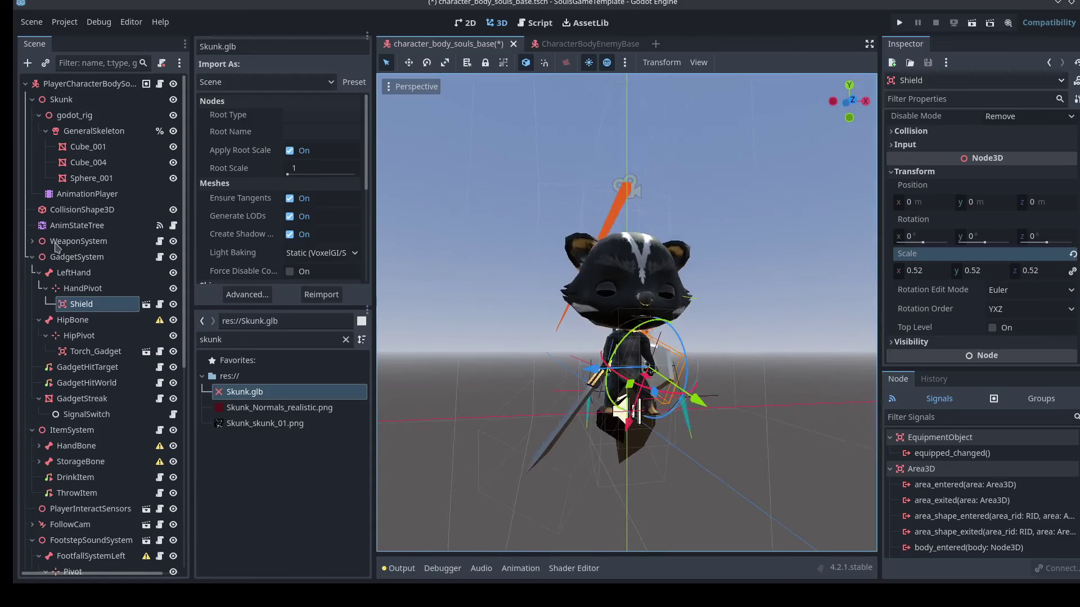
Scale the Sword and the Hammer together uniformly to 0.65 and save the scene.
left_click(32, 241)
left_click(40, 257)
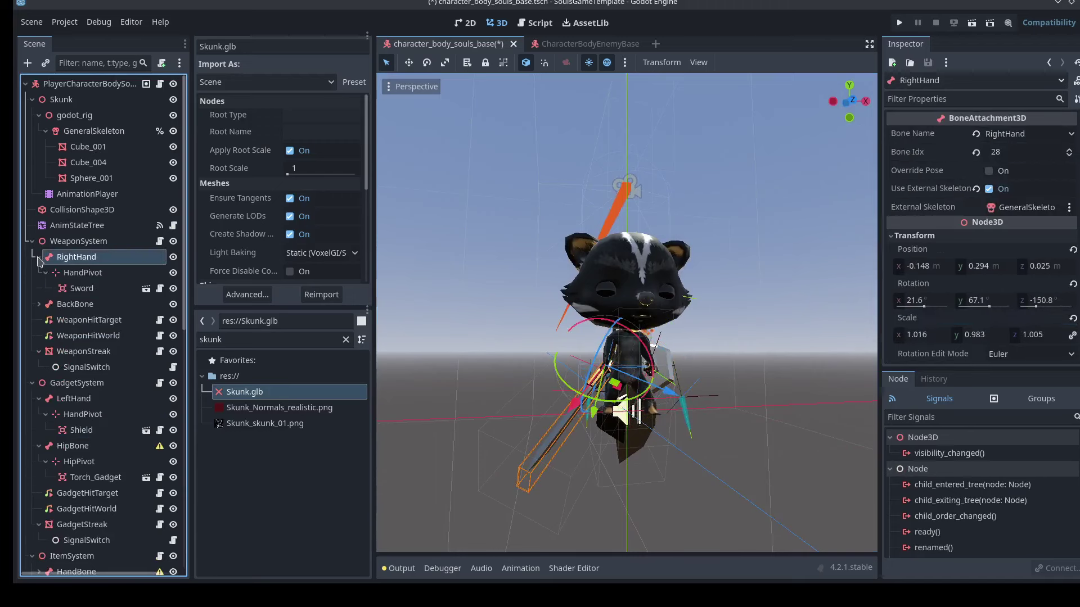
left_click(40, 304)
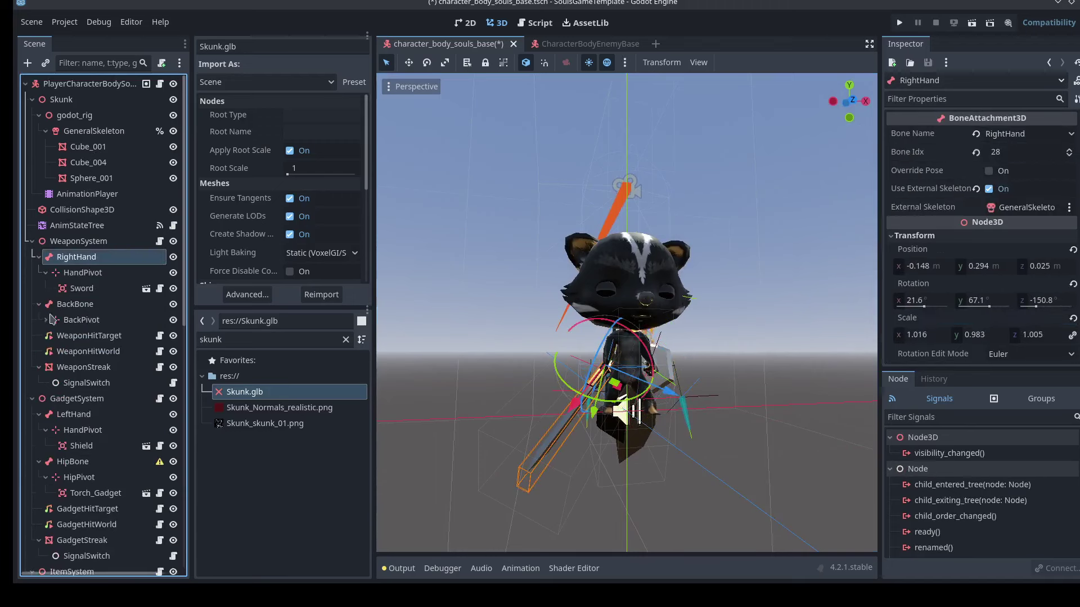
left_click(78, 288)
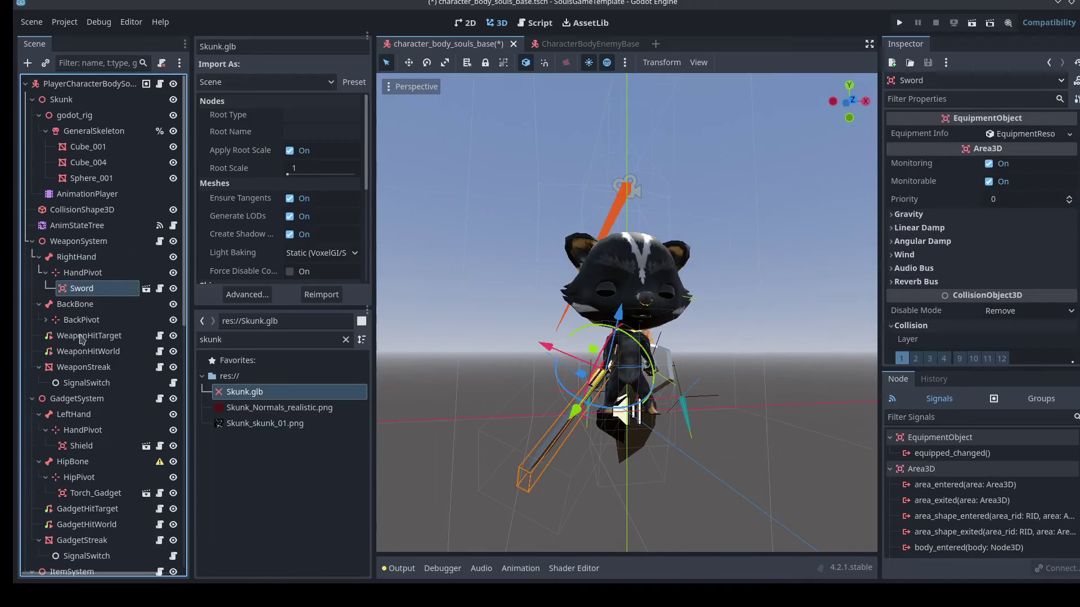
left_click(49, 323)
left_click(46, 320)
left_click(79, 336)
left_click(79, 290, "ctrl")
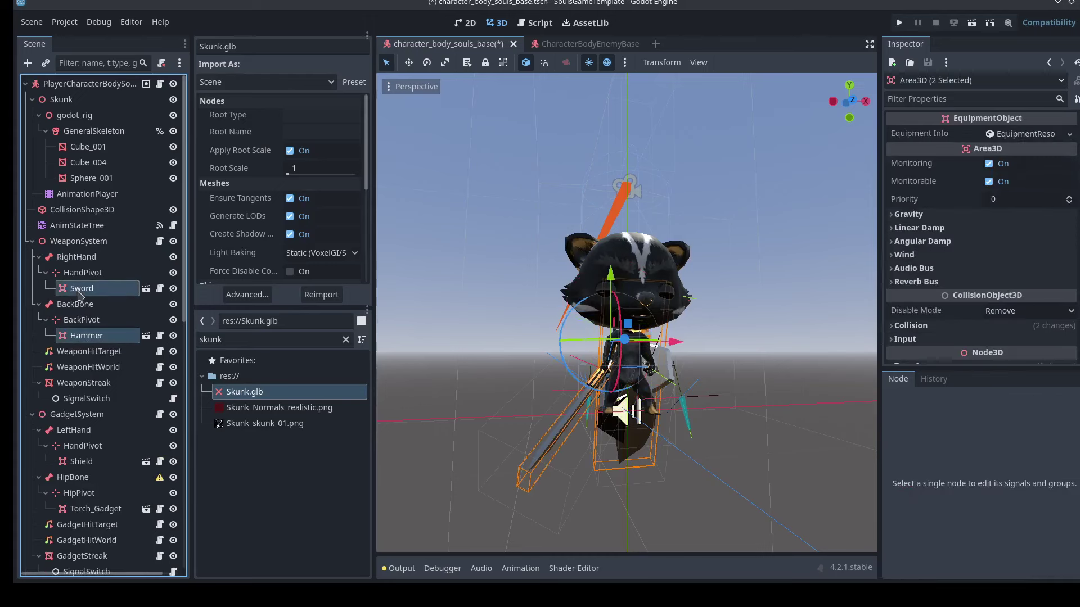
scroll(961, 276, "down", 3)
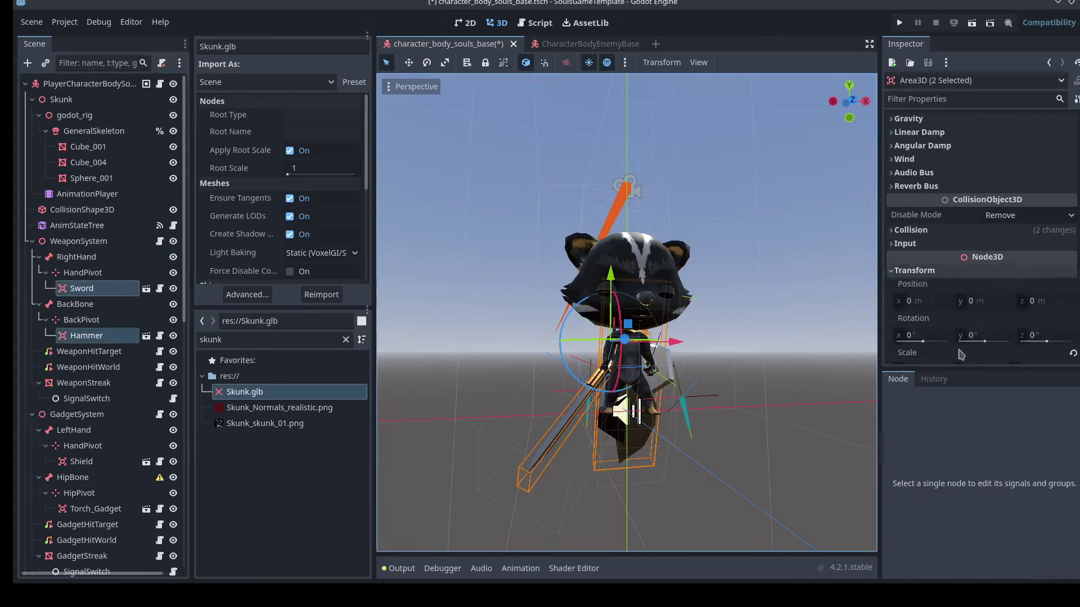
scroll(952, 351, "down", 1)
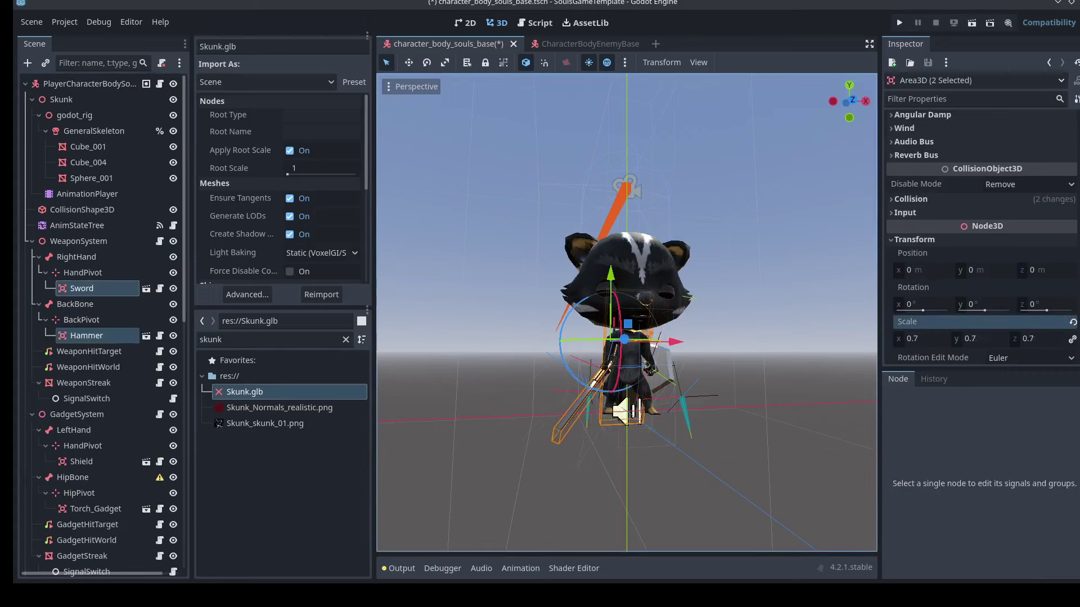
mouse_move(849, 90)
left_mouse_down()
mouse_move(847, 102)
mouse_move(868, 103)
mouse_move(848, 102)
left_mouse_up()
key("ctrl+s")
Set the External Skeleton of the GadgetSystem's HipBone to GeneralSkeleton and refresh its bone link by reselecting Chest.
scroll(803, 212, "up", 2)
scroll(803, 212, "up", 4)
right_click_drag(793, 214, 541, 215)
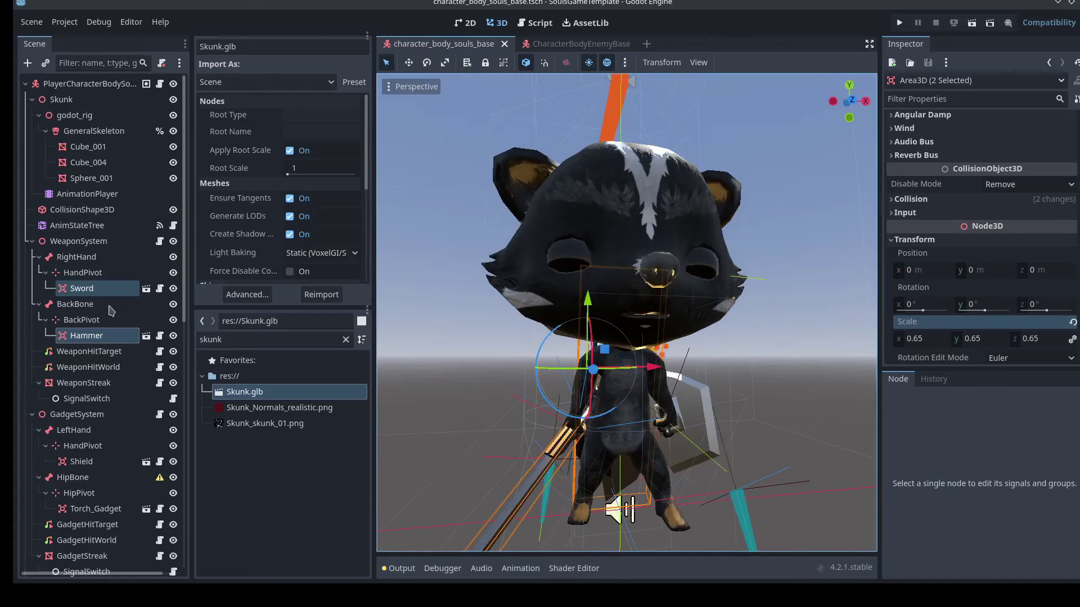
scroll(115, 304, "down", 3)
left_click(60, 359)
left_click(70, 369)
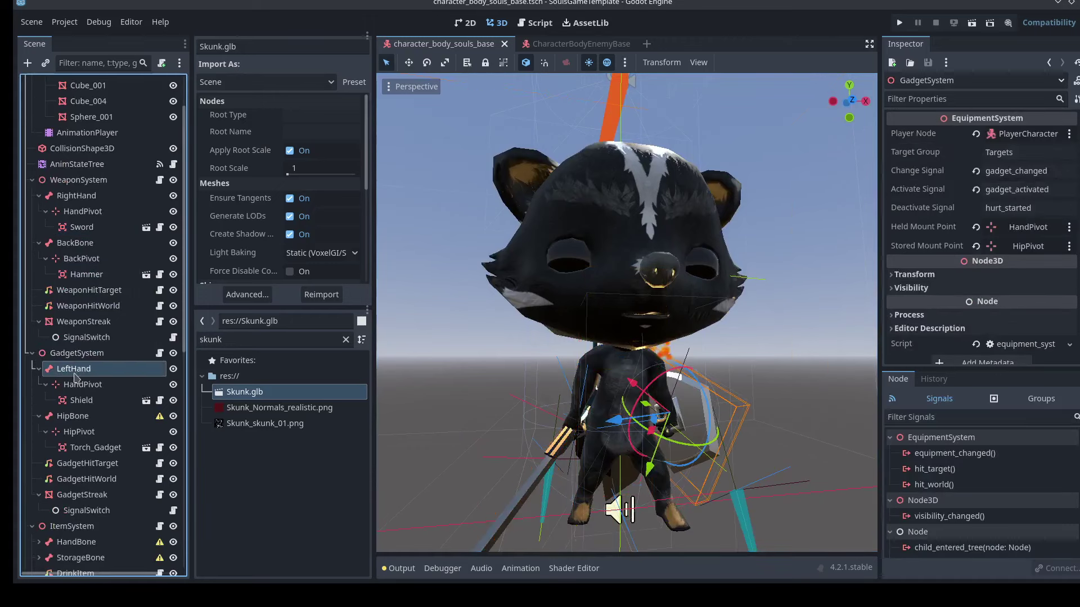
left_click(62, 416)
left_click(1021, 206)
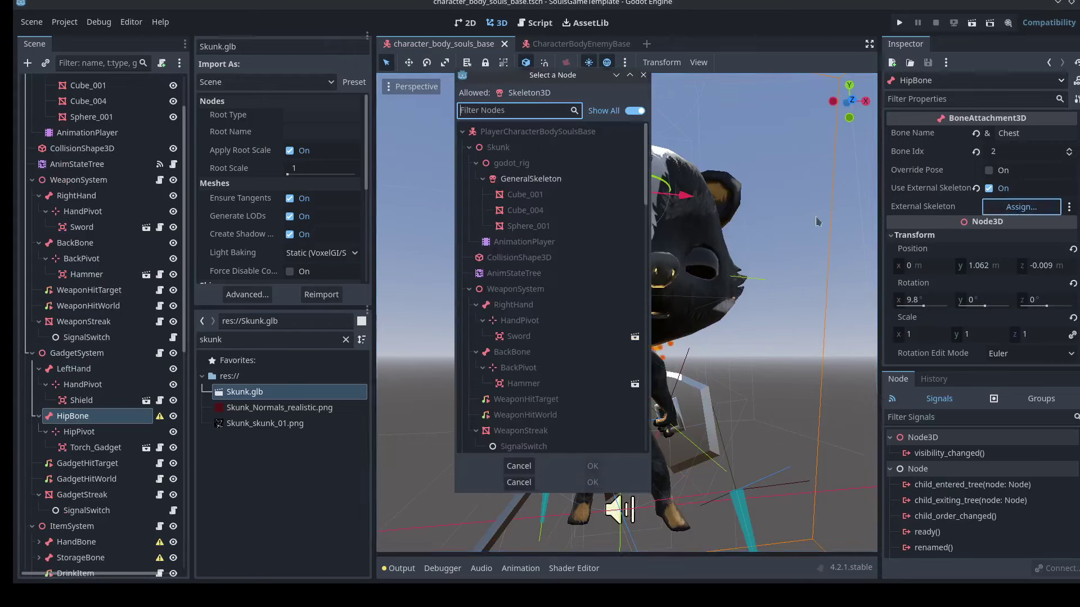
double_click(555, 186)
left_click(1029, 133)
left_click(1020, 138)
left_click(1019, 135)
left_click(1018, 39)
Move HipPivot closer to the skunk's body, to about X 0.113, Y -0.137, Z -0.088 m.
middle_click_drag(552, 402, 851, 96)
left_click(79, 431)
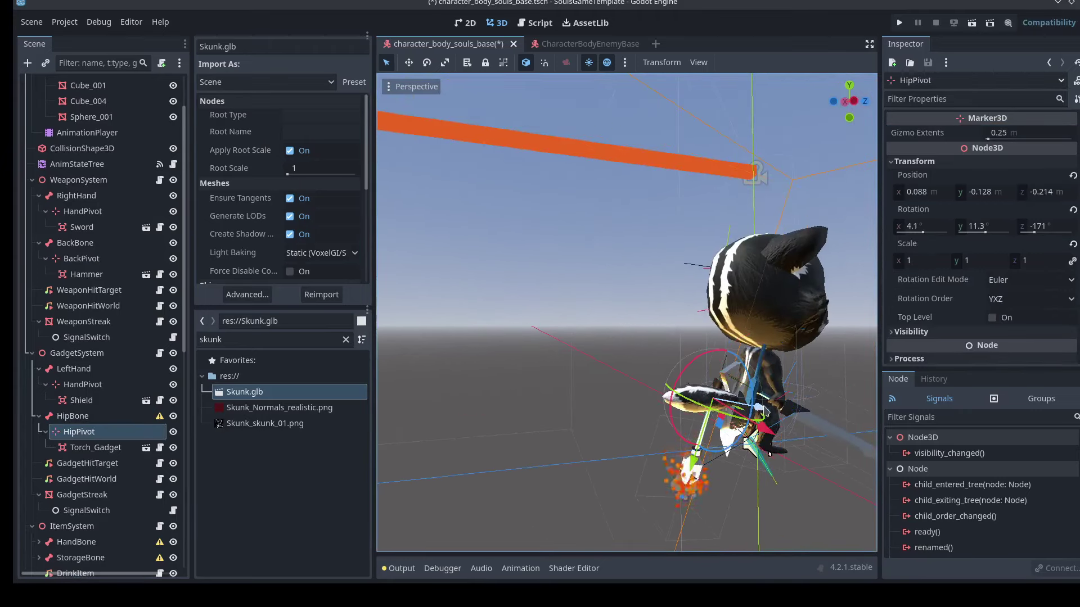
left_click_drag(763, 409, 779, 415)
scroll(99, 432, "down", 3)
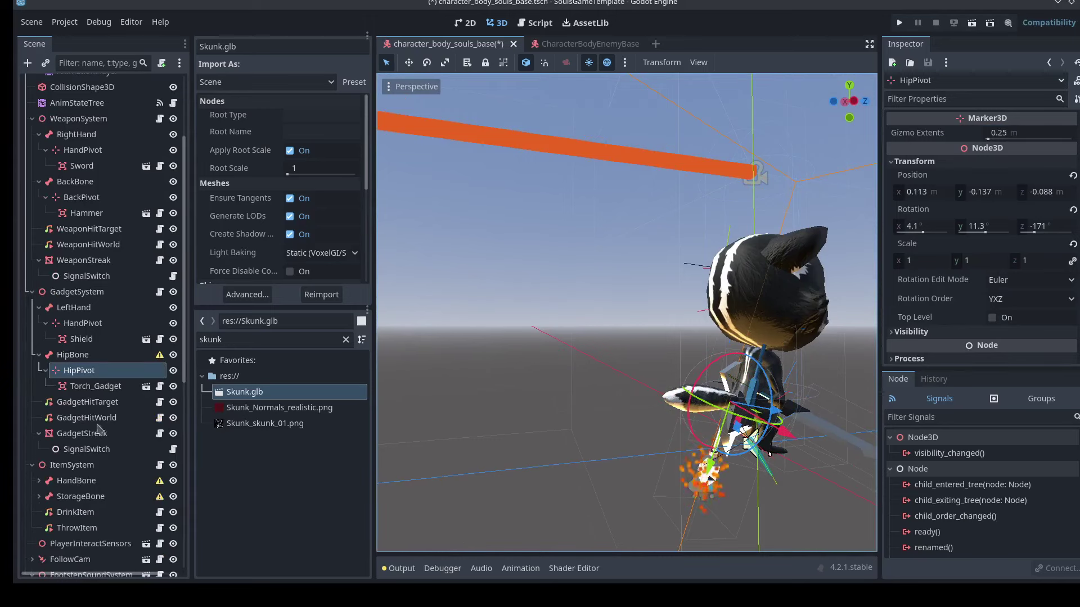
Scale Torch_Gadget uniformly to 0.585 and save the scene.
left_click(105, 389)
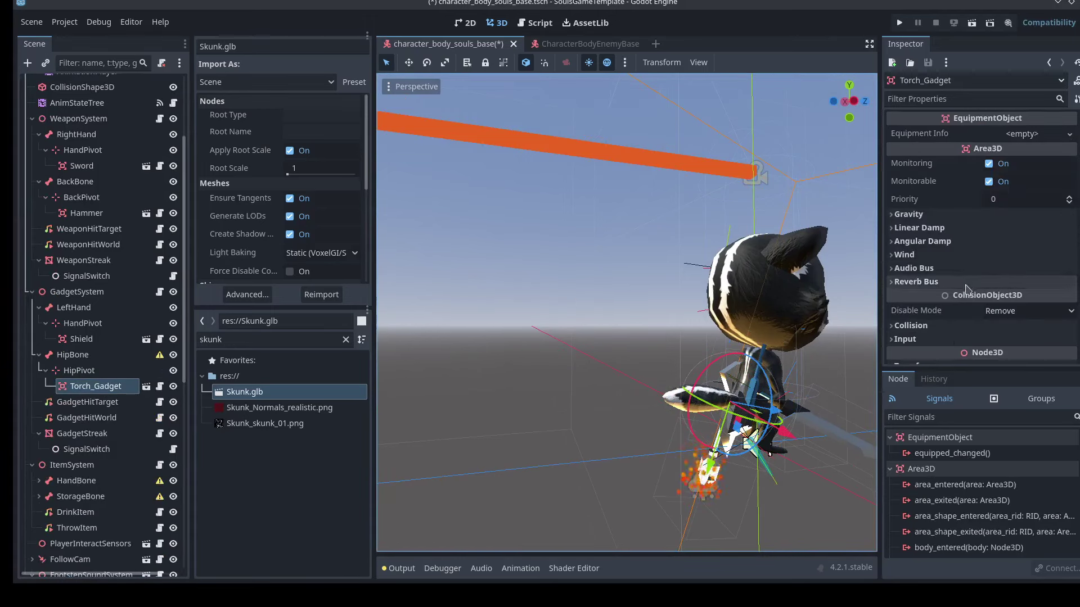
scroll(934, 313, "down", 2)
left_click(914, 266)
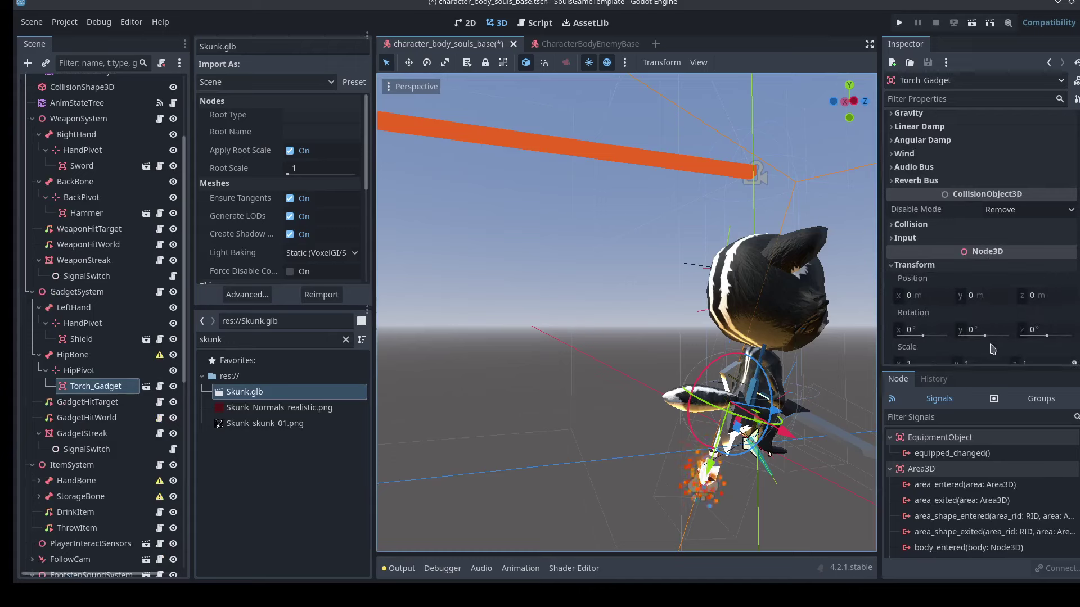
scroll(928, 270, "down", 2)
left_click_drag(915, 301, 880, 302)
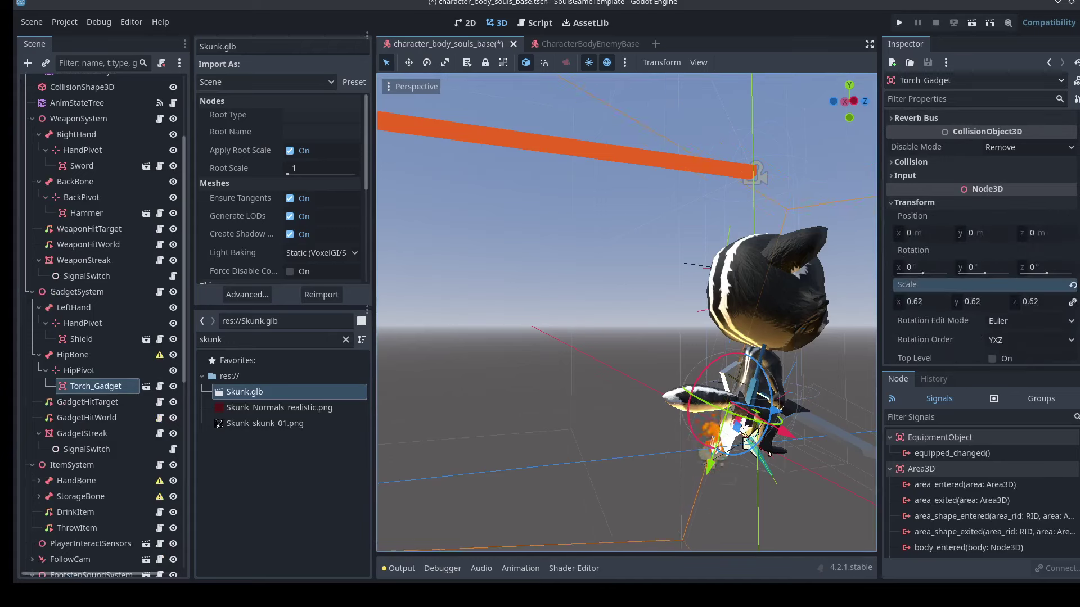
middle_click_drag(861, 133, 786, 168)
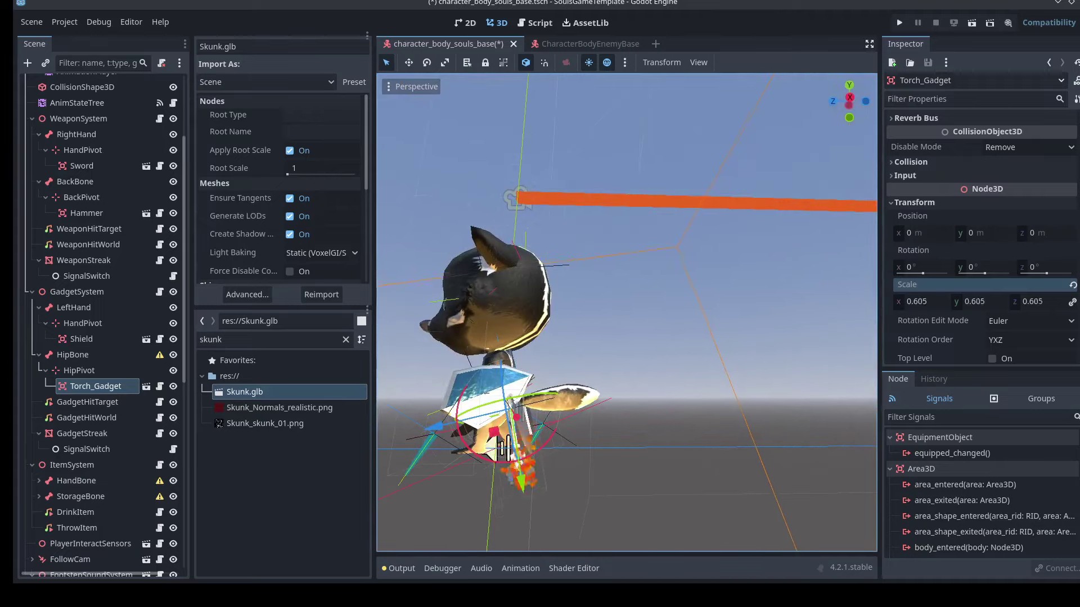
middle_click_drag(562, 236, 855, 253)
middle_click_drag(779, 460, 371, 513)
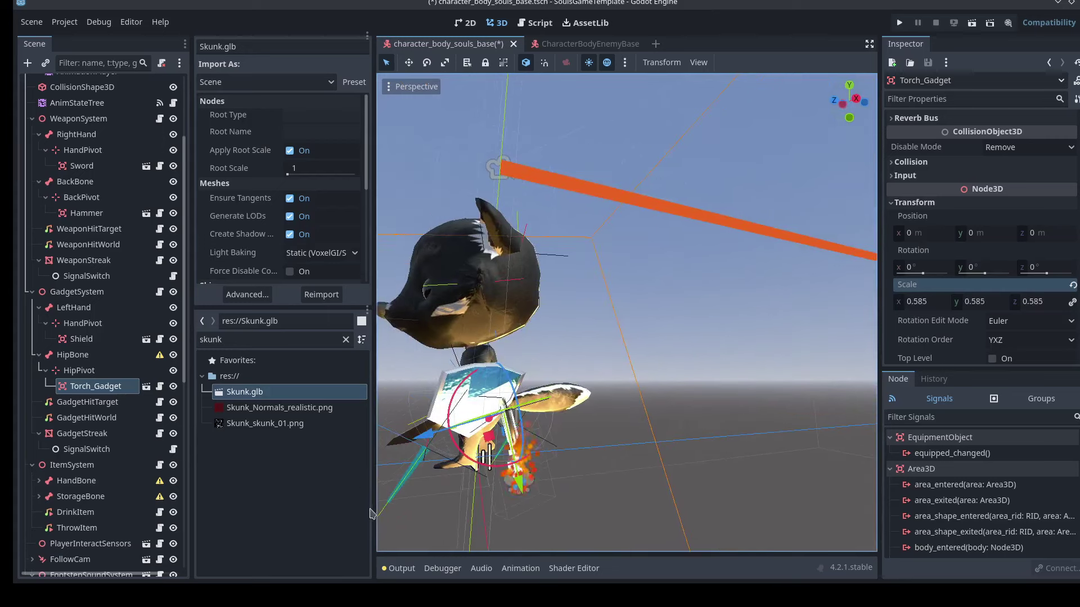
key("ctrl+s")
Collapse the finished GadgetSystem and WeaponSystem branches in the scene tree.
middle_click_drag(487, 455, 569, 468)
middle_click_drag(433, 312, 426, 317)
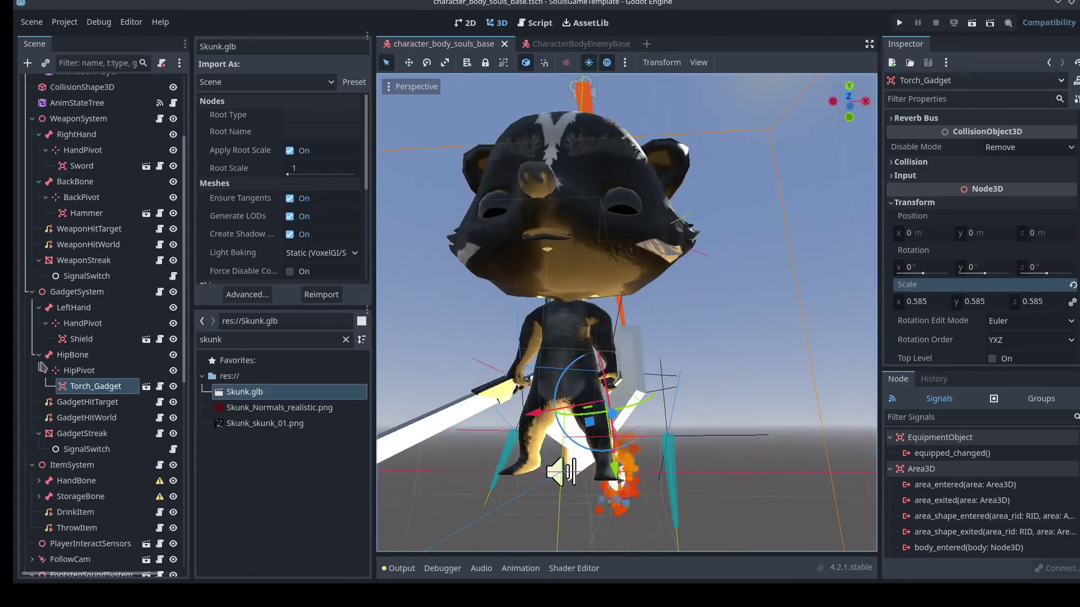
left_click(32, 292)
left_click(38, 182)
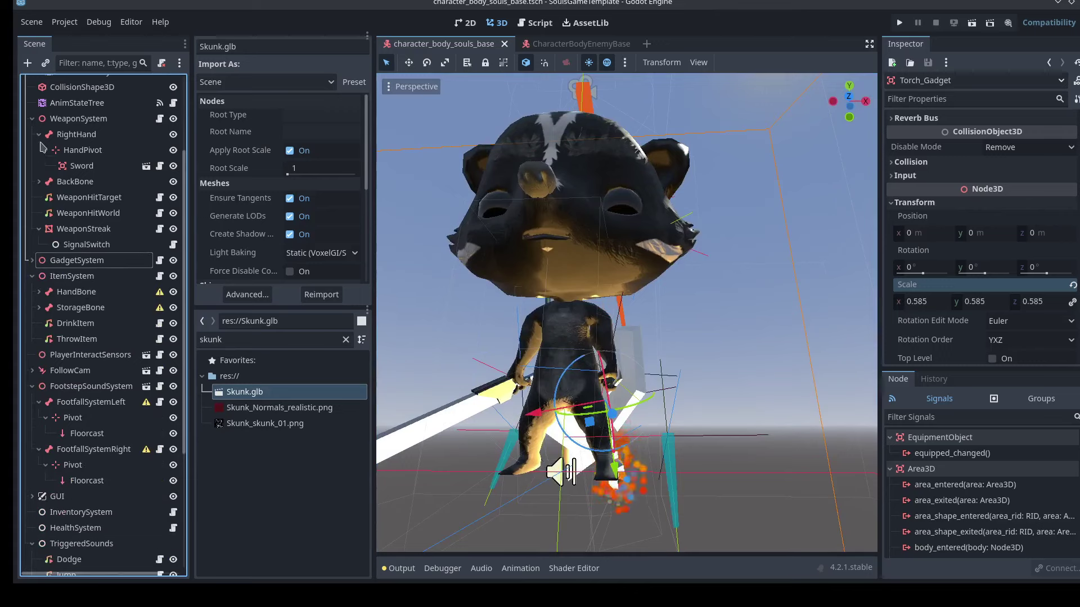
left_click(38, 135)
left_click(31, 119)
left_click(31, 119)
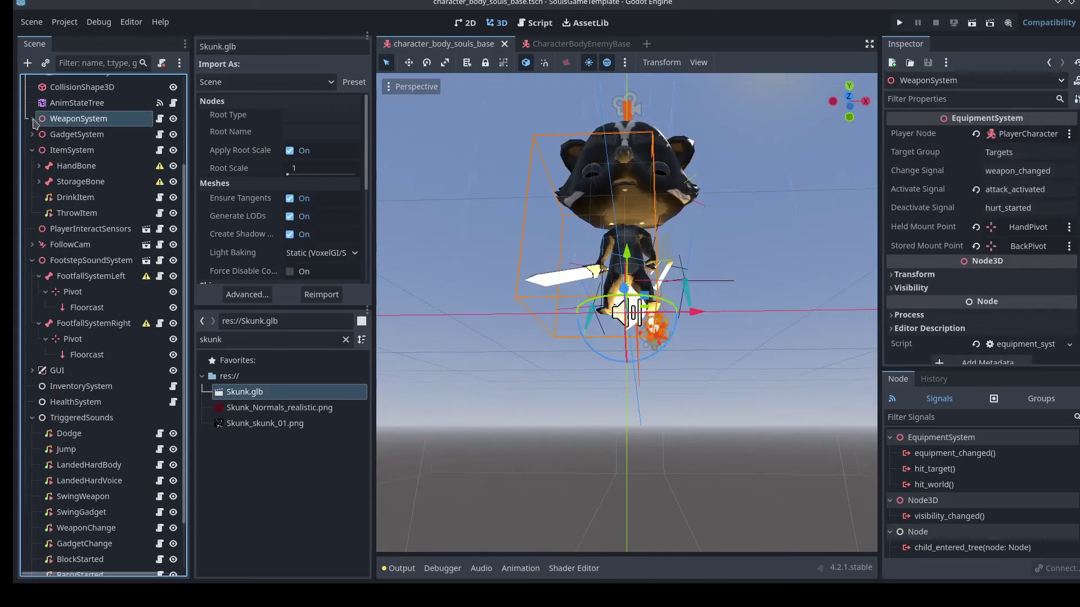
middle_click_drag(414, 246, 399, 308)
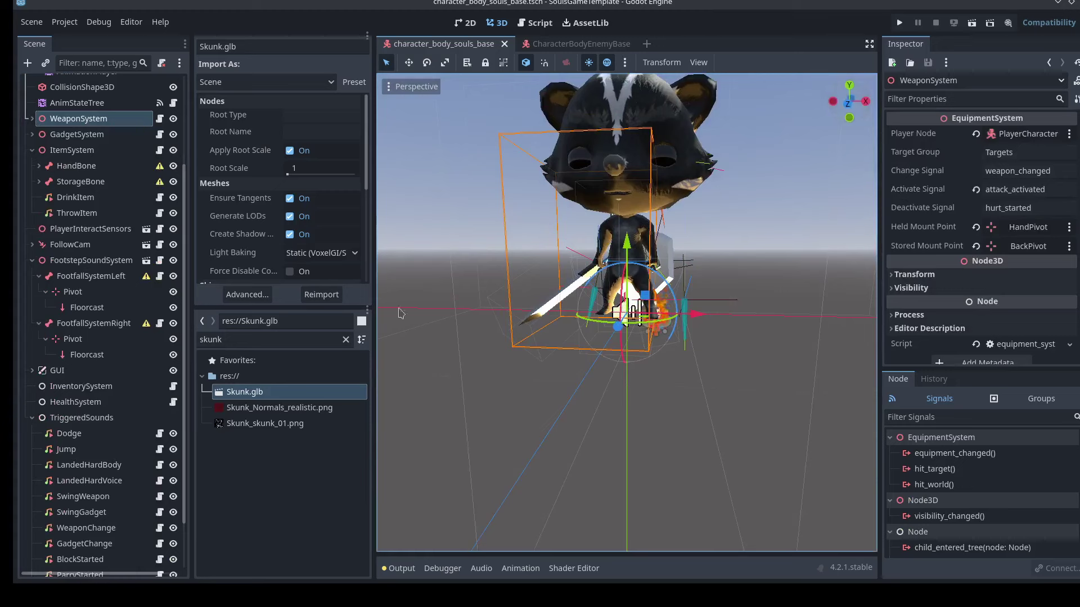
Delete the FootstepSoundSystem node with its left and right footfall attachments and save the scene.
left_click(77, 277)
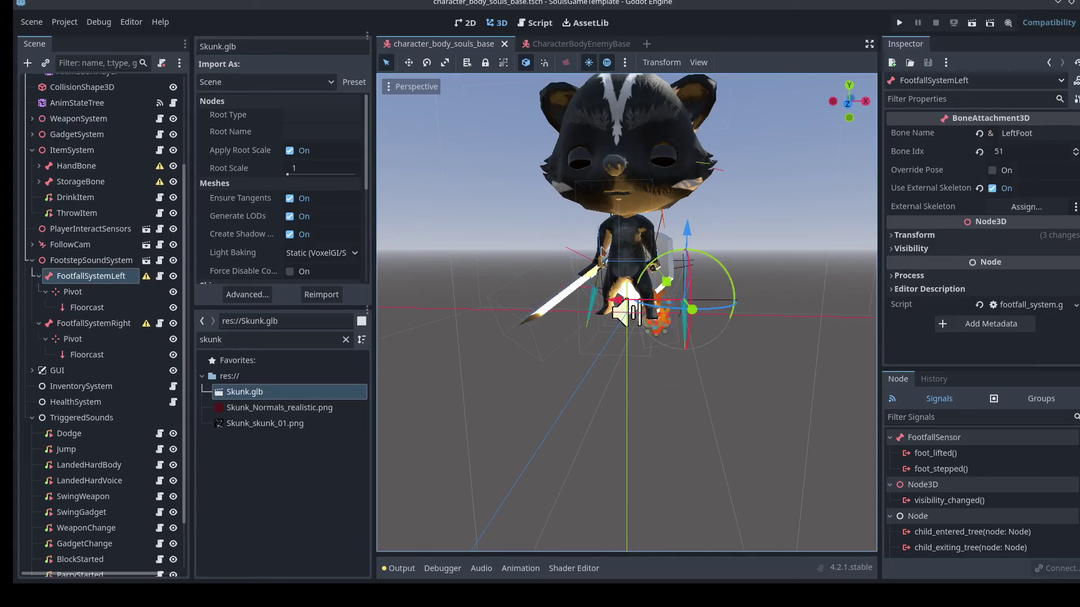
left_click(110, 321)
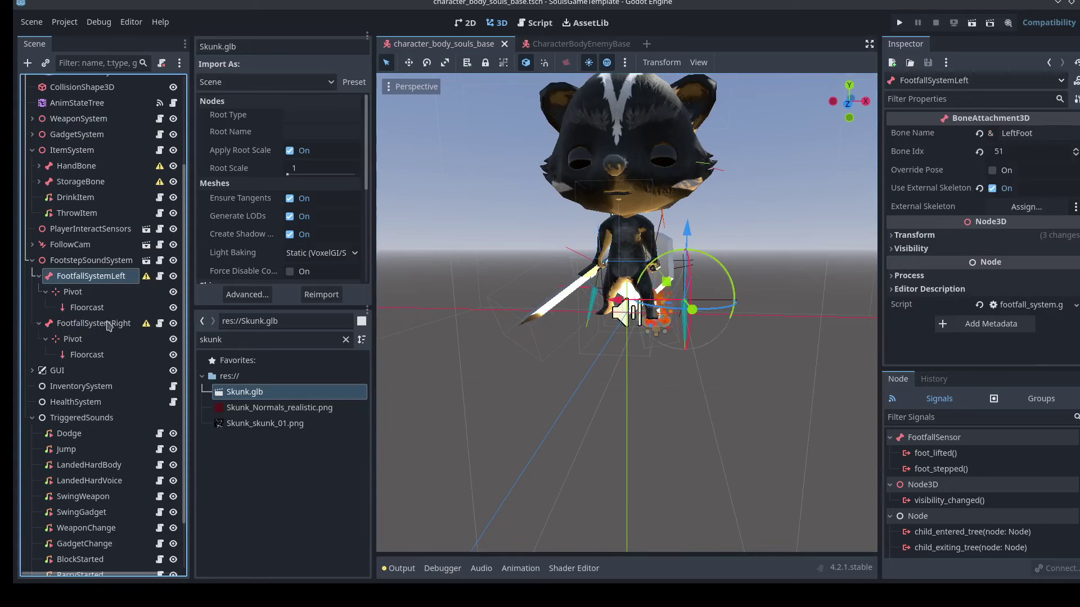
left_click(36, 262)
right_click(63, 262)
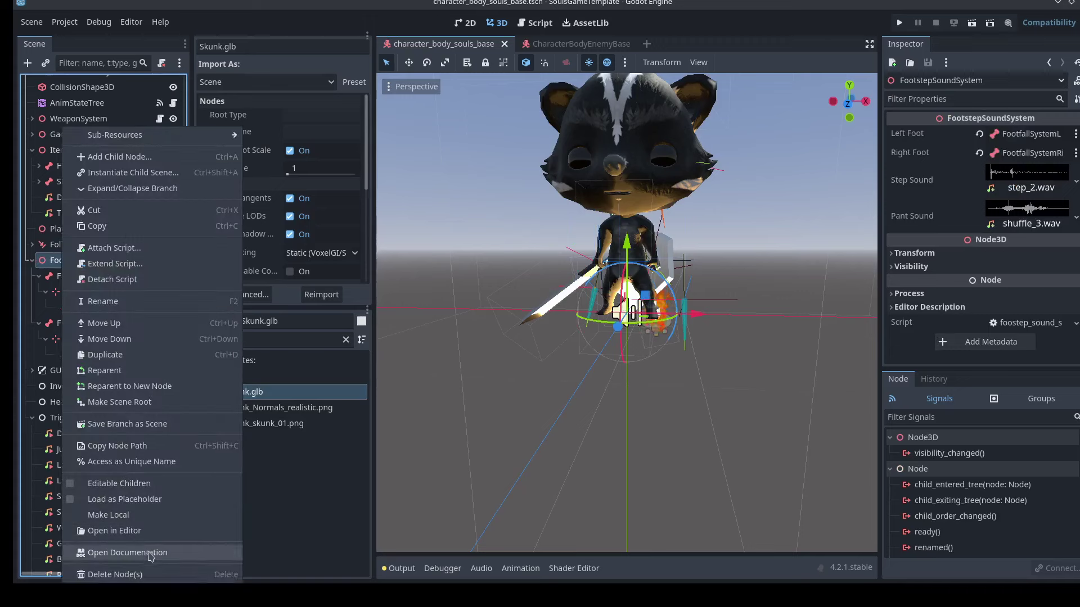
left_click(141, 576)
left_click(582, 297)
left_click_drag(844, 102, 1046, 108)
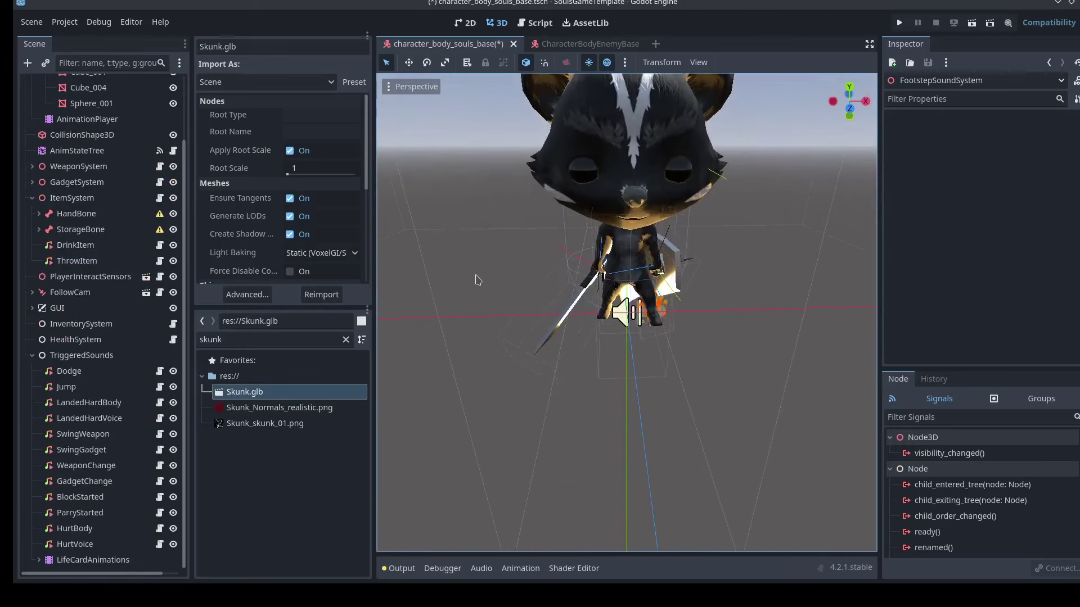
scroll(478, 279, "down", 4)
key("ctrl+s")
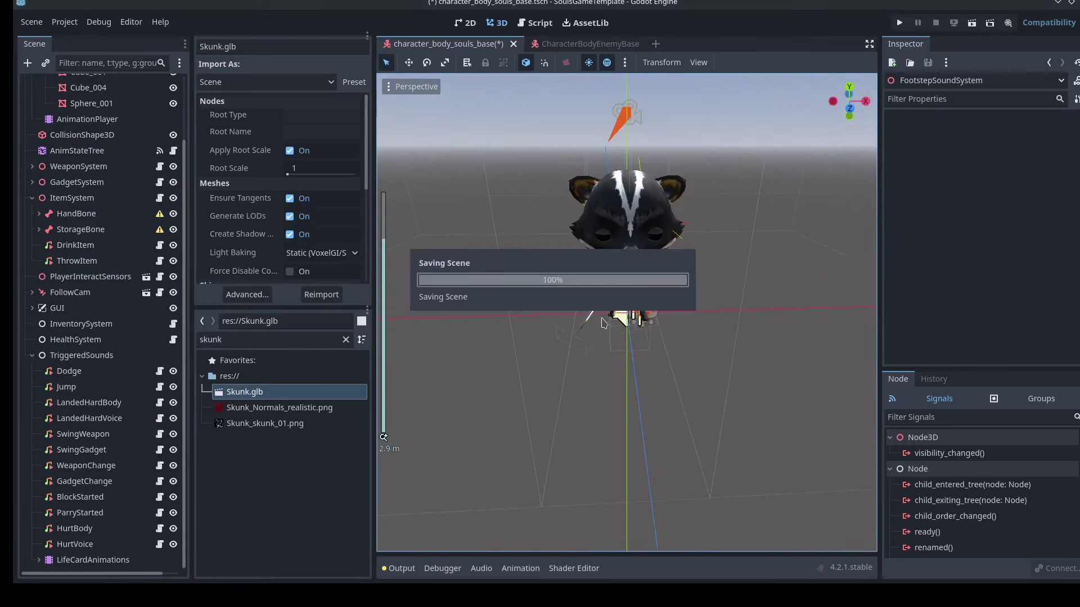
scroll(602, 323, "down", 2)
left_click_drag(849, 102, 799, 95)
Run the project and test the skunk's running, dodge rolls and gate opening in the courtyard.
left_click(901, 23)
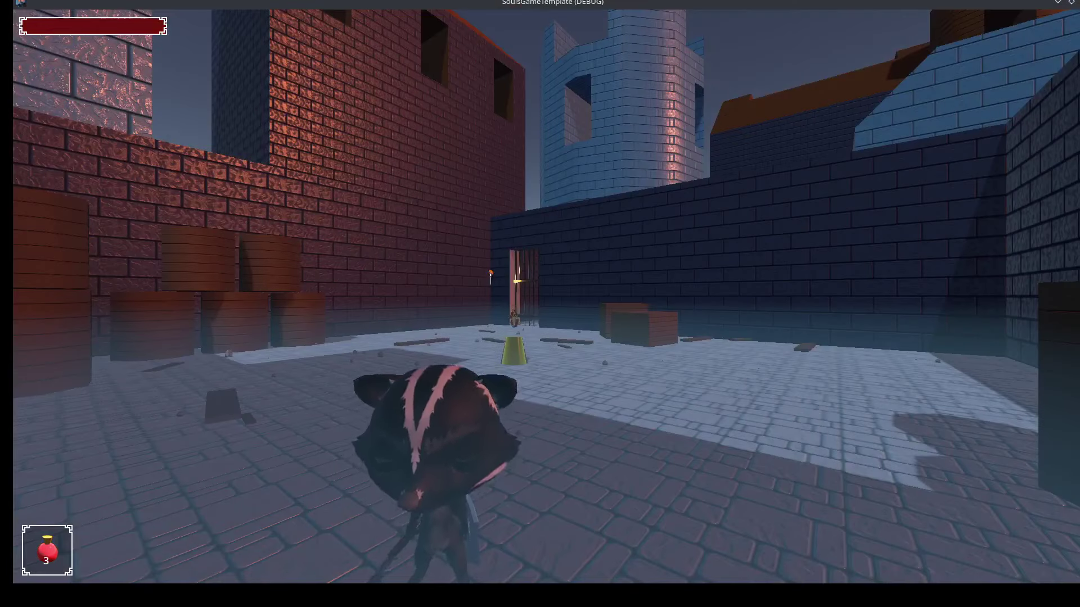
key("w")
key("space")
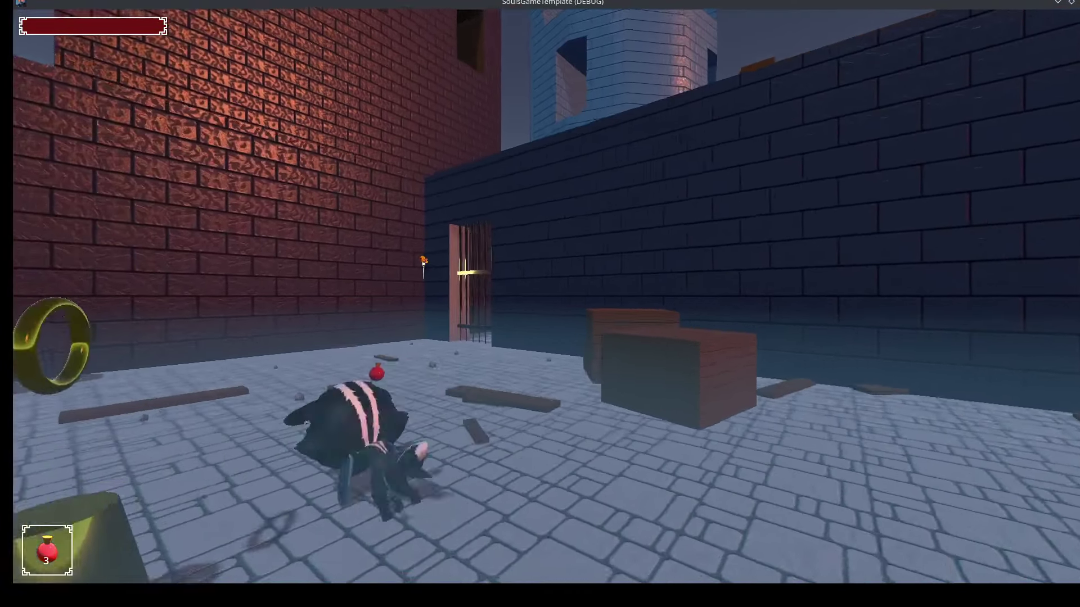
key("w")
key("space")
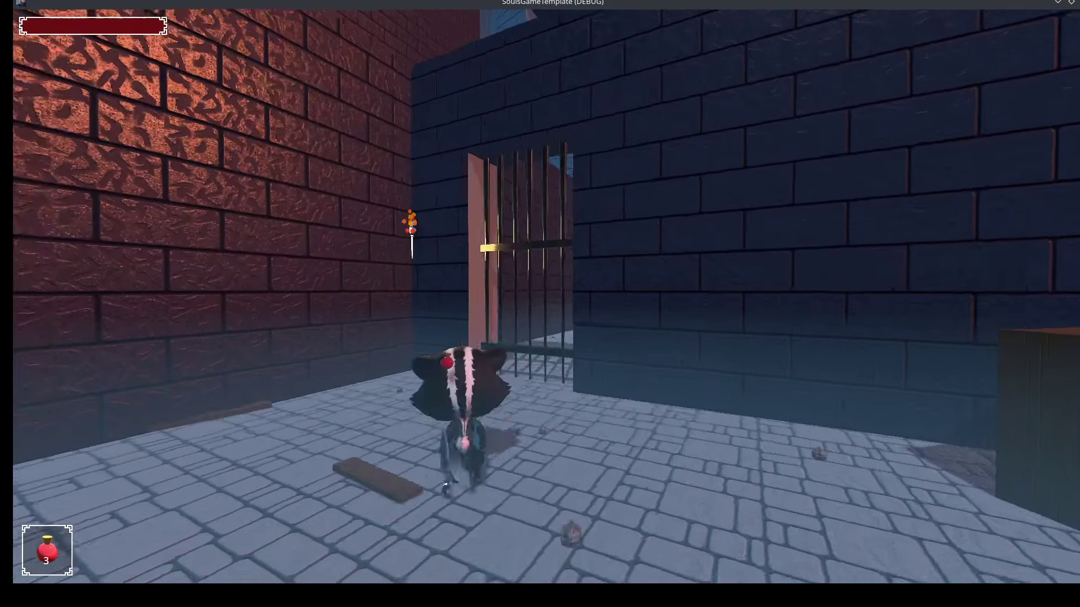
key("w")
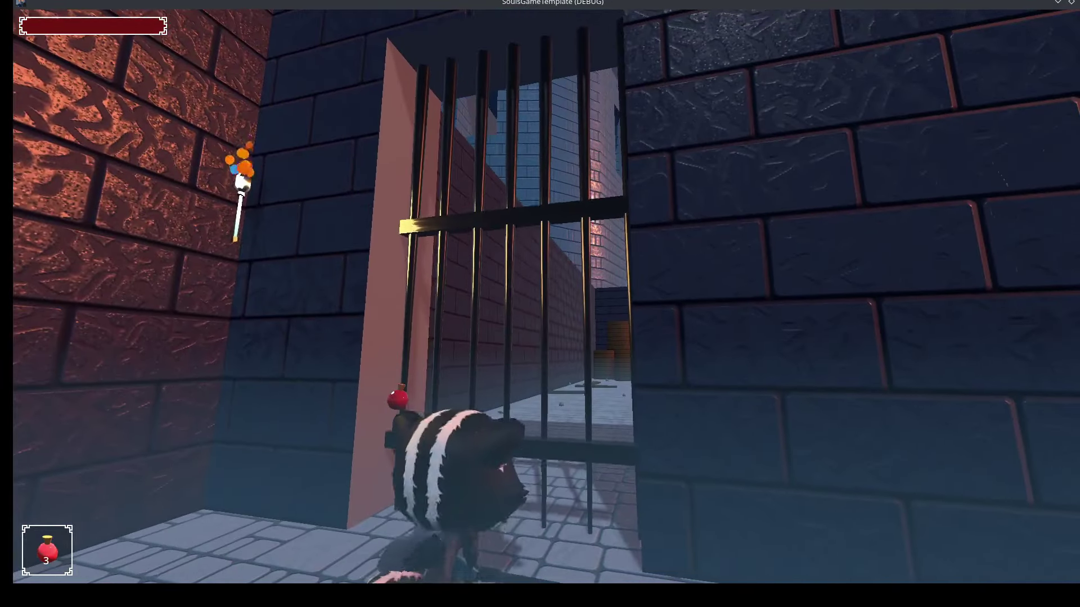
key("e")
key("w")
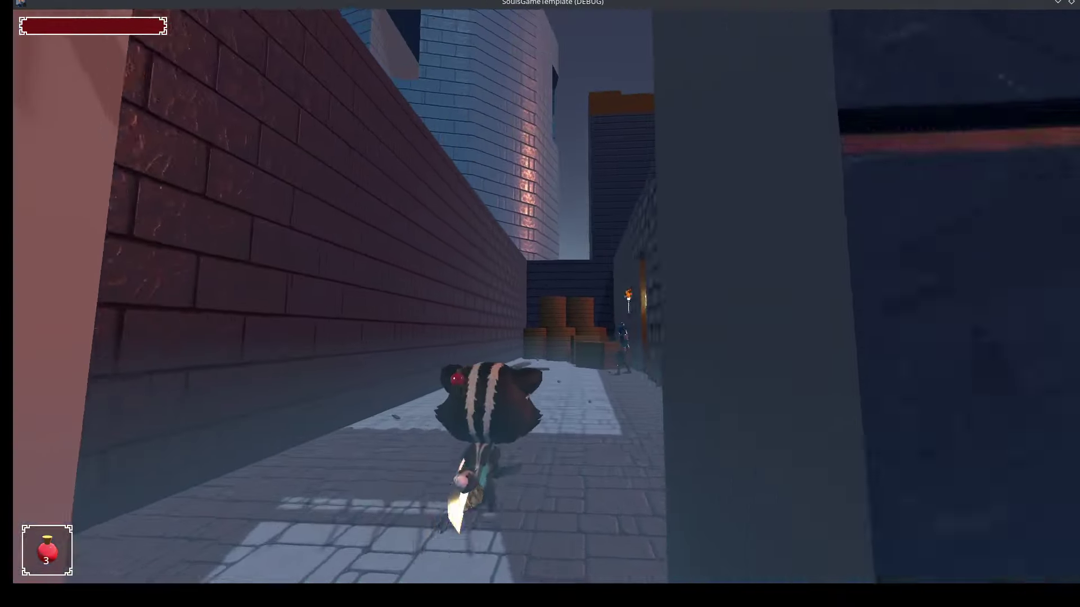
Approach the enemy in the alley, test targeting and strafing movement, and stop the running game.
key("w")
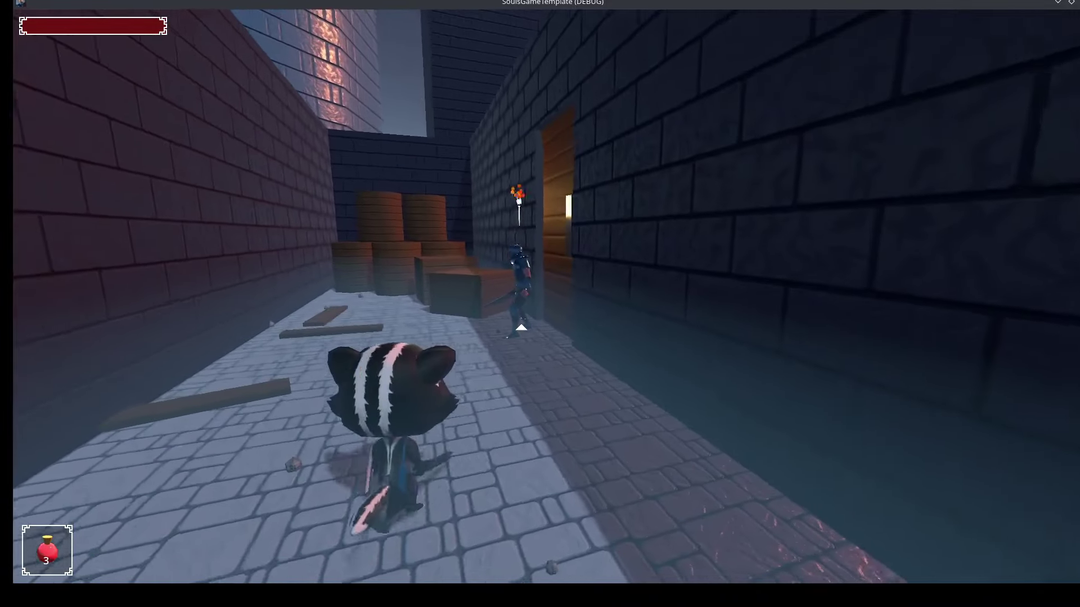
key("d")
key("r")
key("a")
key("s")
key("a")
key("w")
key("F8")
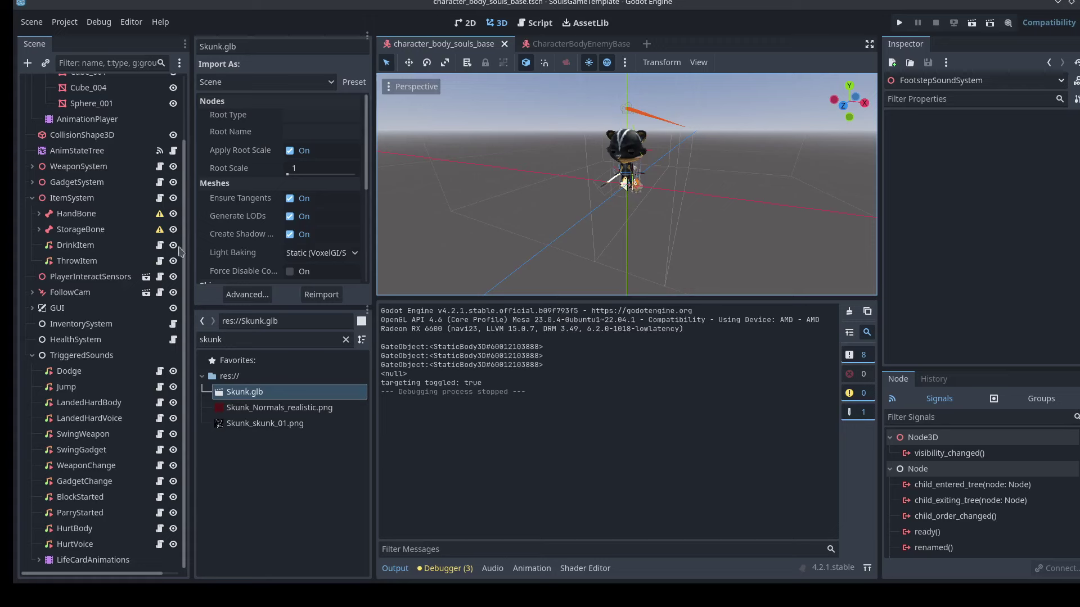
Set the External Skeleton of the ItemSystem's HandBone to GeneralSkeleton and refresh its bone link by reselecting LeftHand.
left_click(68, 198)
left_click(72, 214)
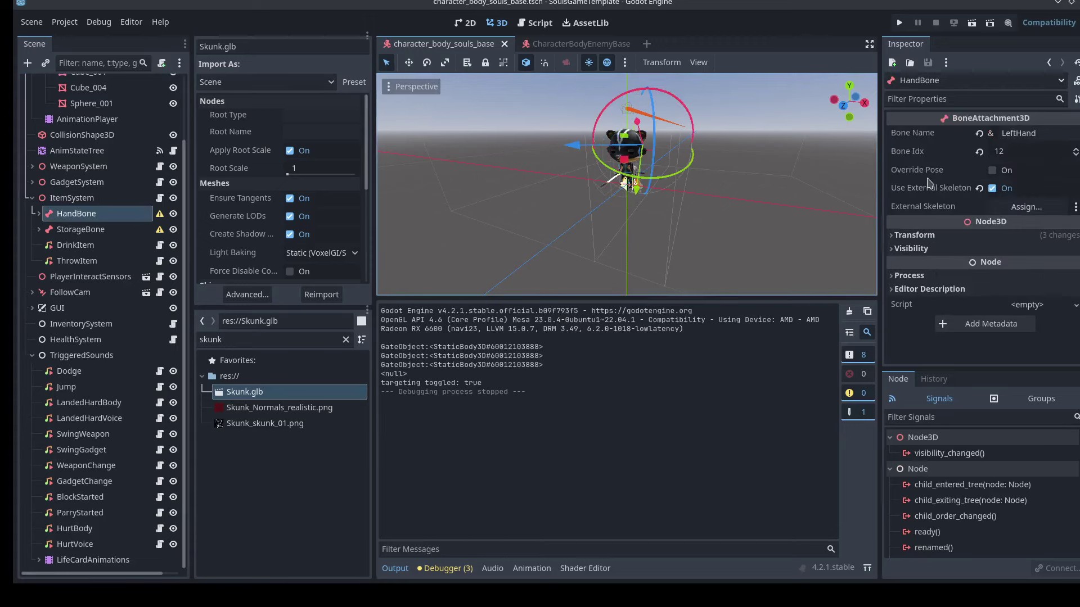
left_click(1013, 206)
double_click(512, 179)
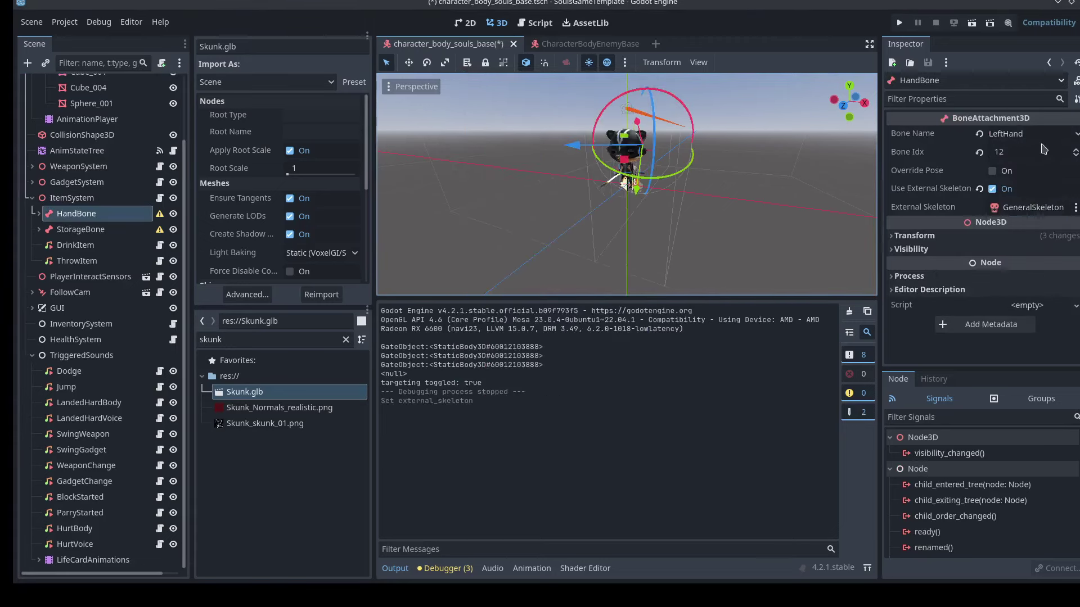
left_click(1041, 135)
left_click(1040, 130)
left_click(1029, 133)
left_click(1001, 144)
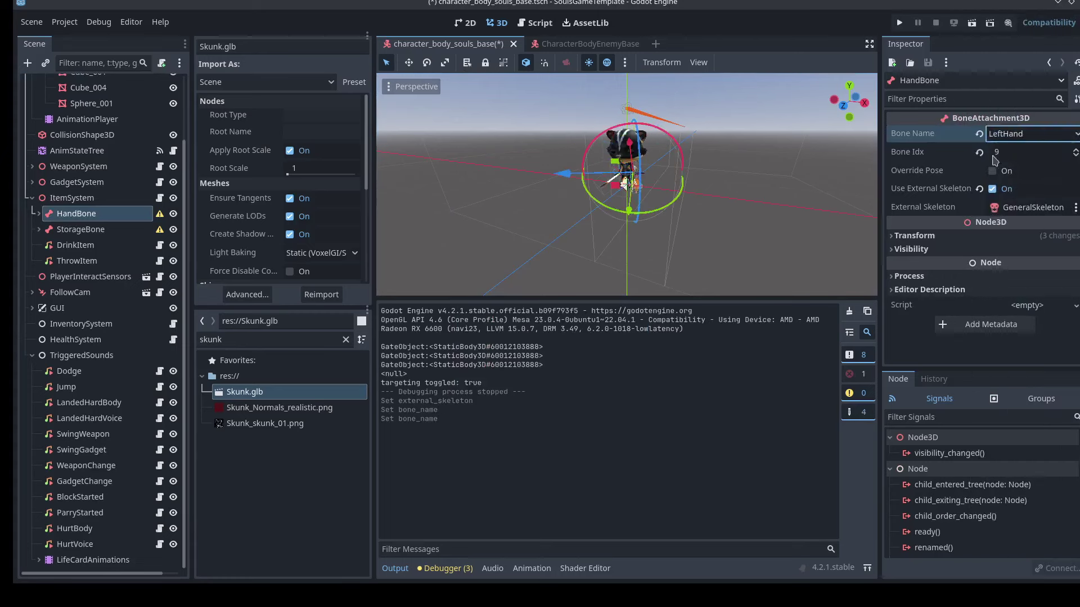
Set the External Skeleton of the ItemSystem's StorageBone to GeneralSkeleton and reselect Spine as its bone.
left_click(39, 229)
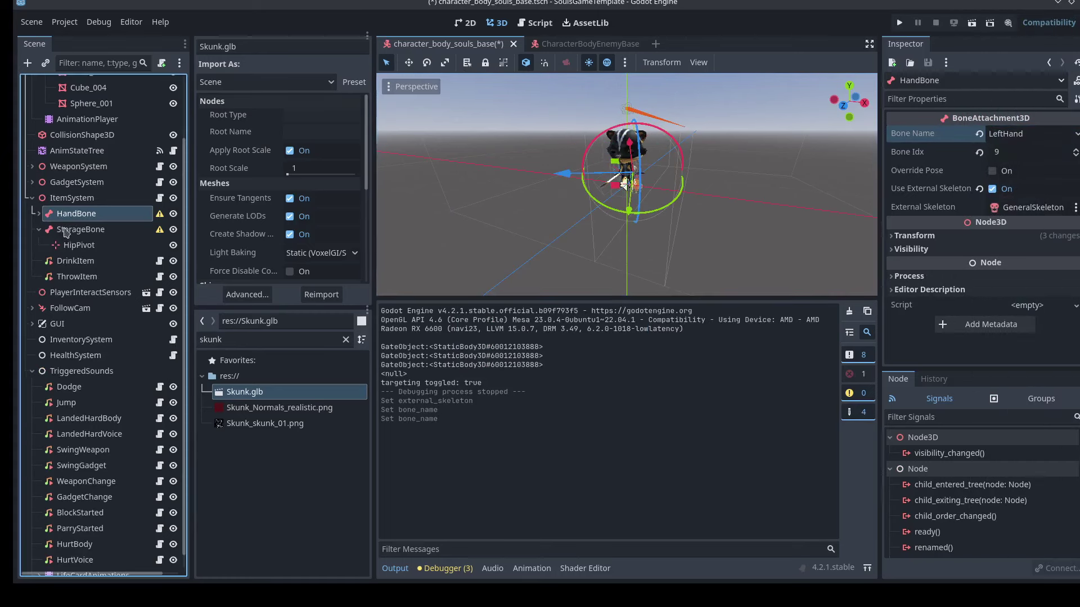
left_click(76, 230)
left_click(1026, 206)
double_click(530, 179)
left_click(1054, 134)
left_click(1015, 35)
left_click(1004, 134)
left_click(1006, 34)
Move StorageBone's HipPivot against the skunk's hip, to about X 0.06, Y 0.011, Z -0.159 m, and save the scene.
middle_click_drag(859, 106, 741, 200)
scroll(725, 147, "up", 8)
left_click(39, 213)
left_click(38, 245)
left_click(38, 245)
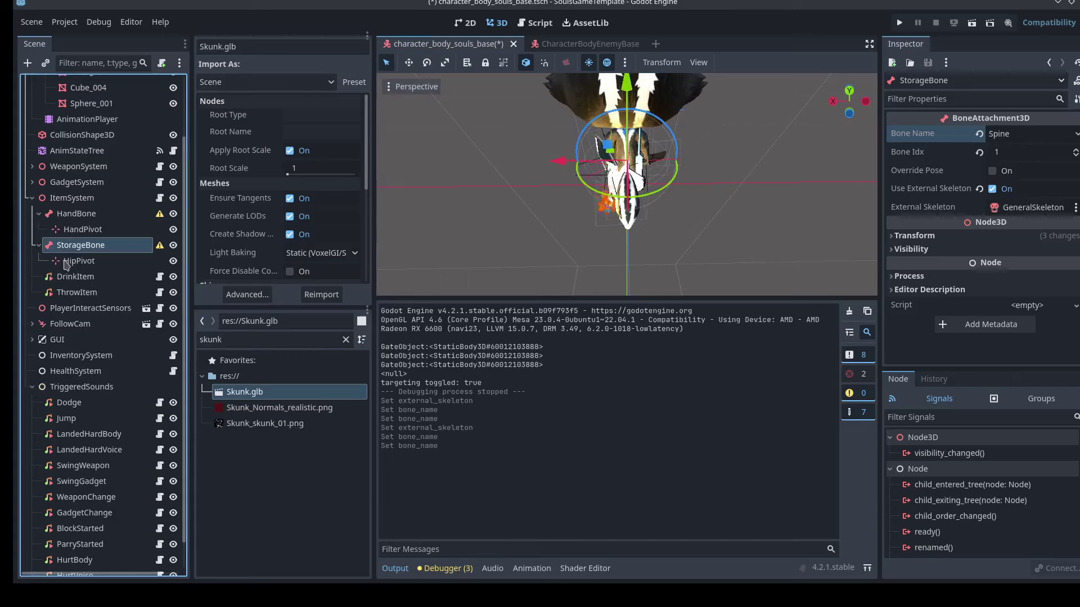
left_click(79, 261)
scroll(383, 244, "up", 4)
middle_click_drag(669, 135, 689, 125)
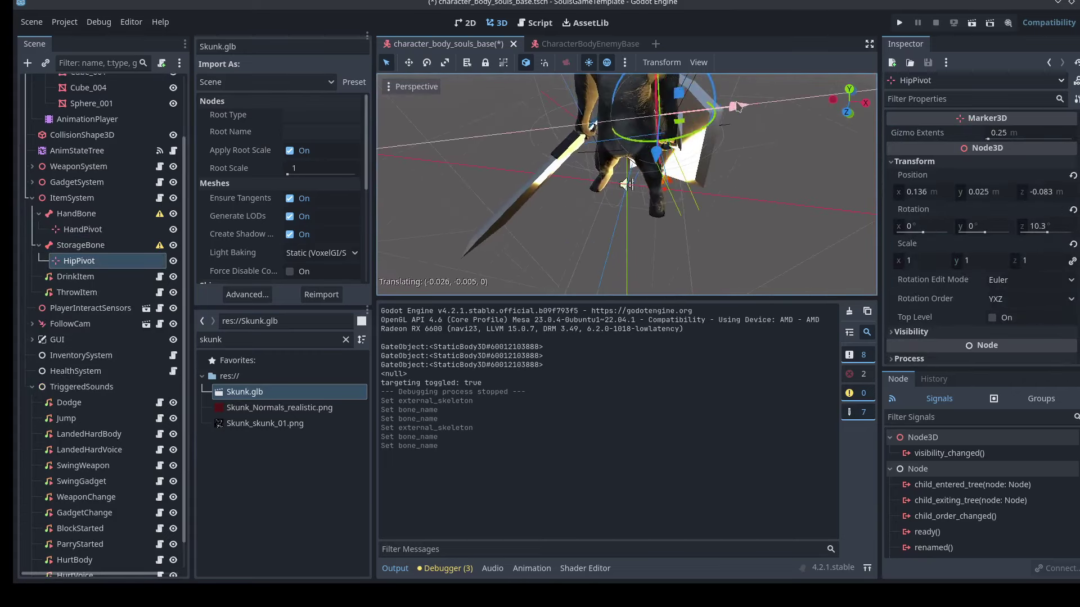
middle_click_drag(845, 94, 506, 199)
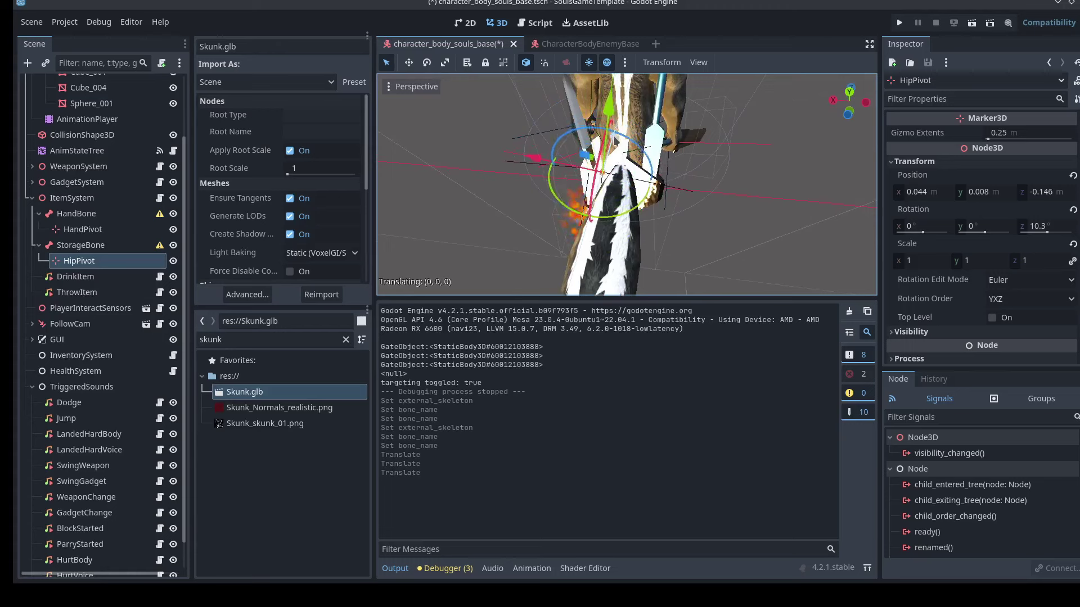
key("ctrl+s")
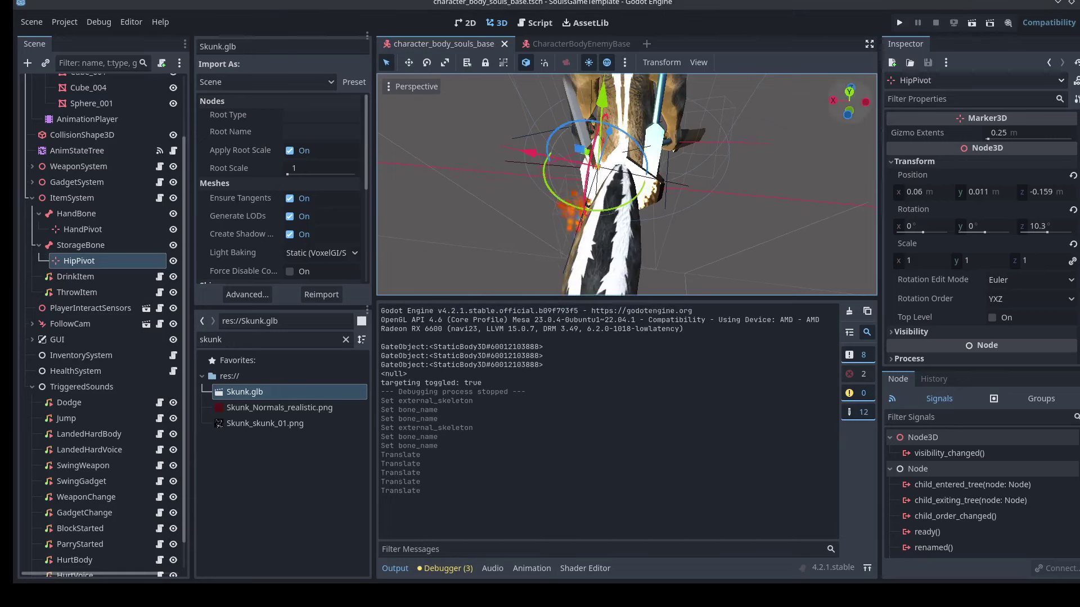
middle_click_drag(588, 203, 795, 136)
scroll(795, 137, "down", 5)
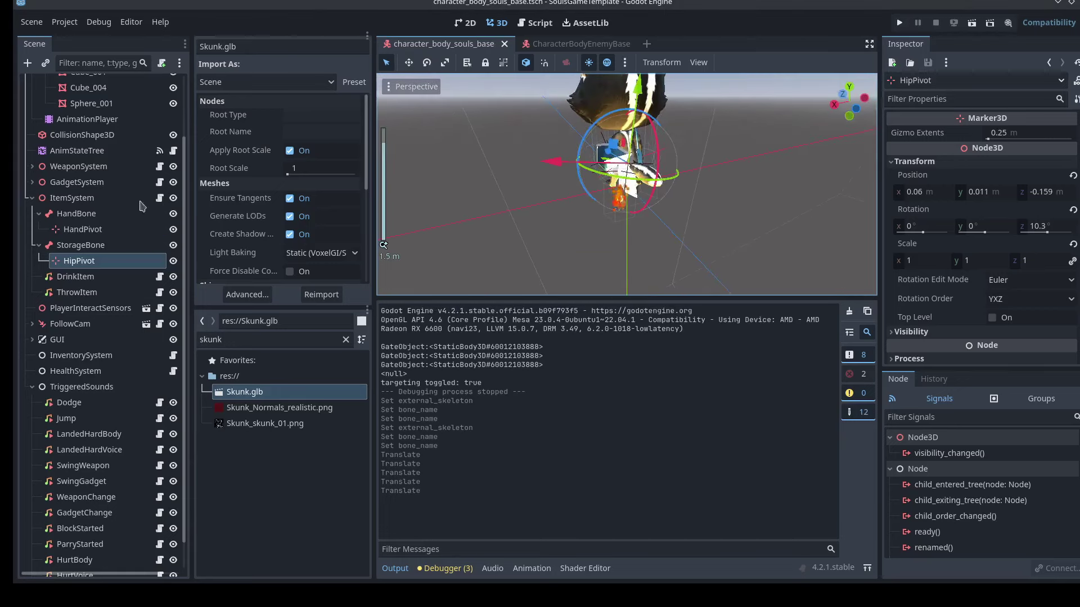
Set the Walk Speed of the root player character node to 0.7 and save the scene.
scroll(141, 206, "up", 3)
left_click(78, 83)
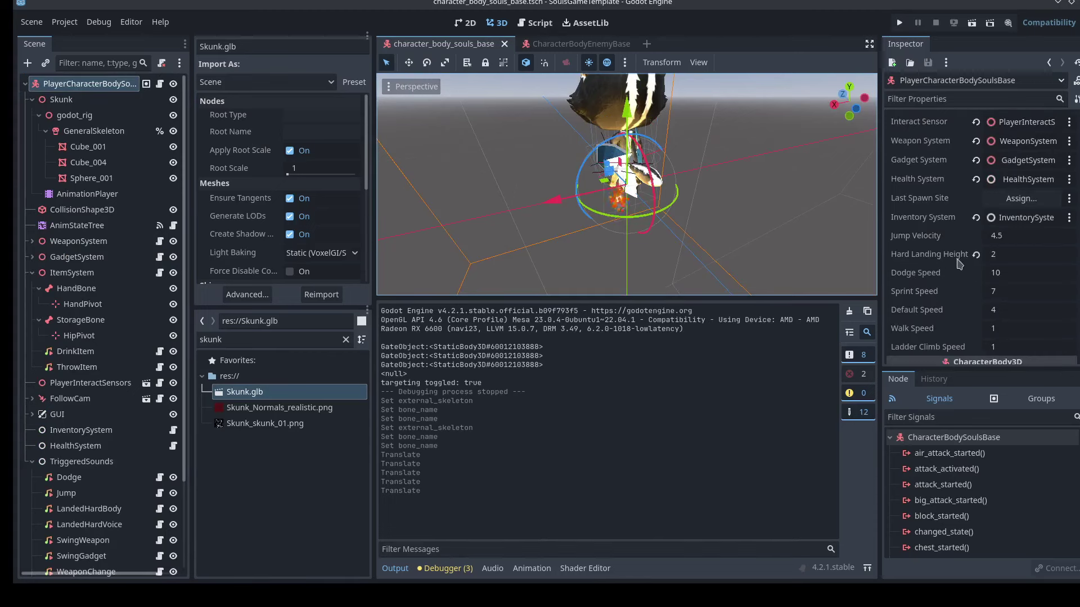
scroll(959, 264, "down", 1)
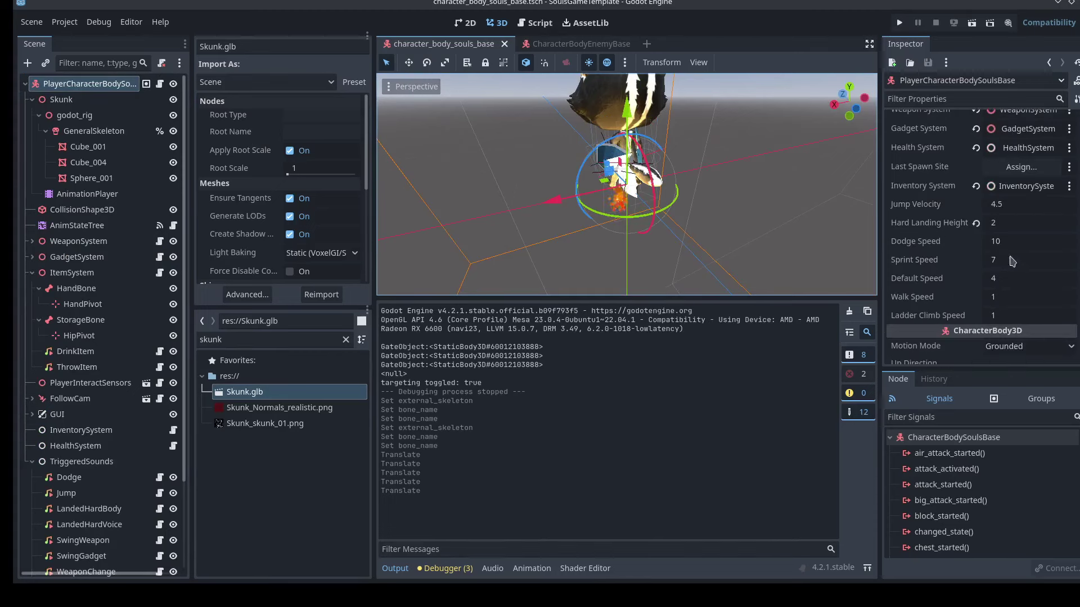
scroll(965, 281, "up", 1)
scroll(1004, 297, "down", 1)
left_click(1006, 300)
type("0.7")
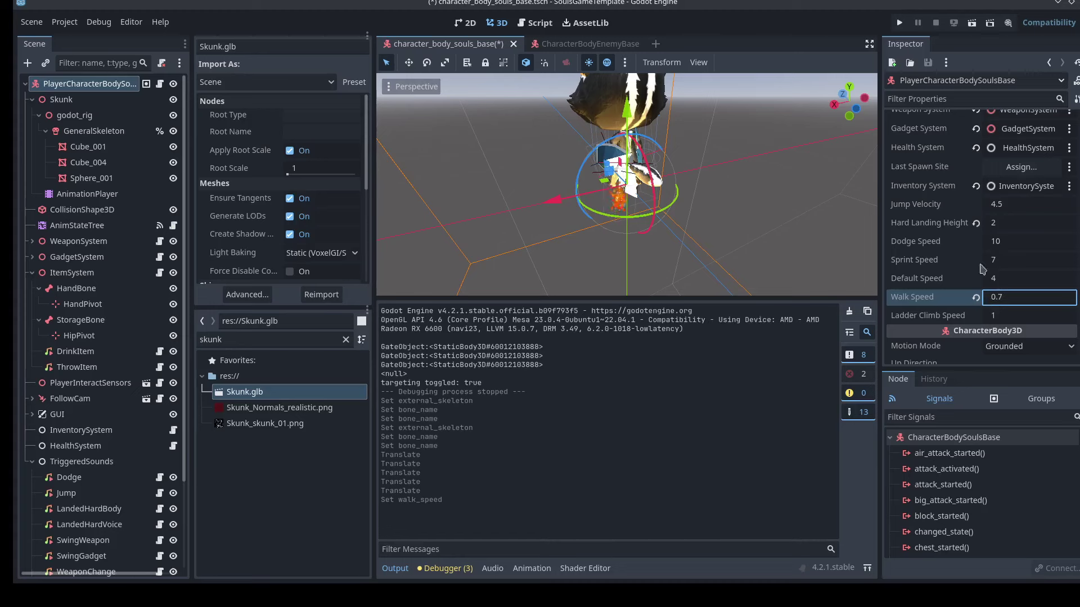
key("ctrl+s")
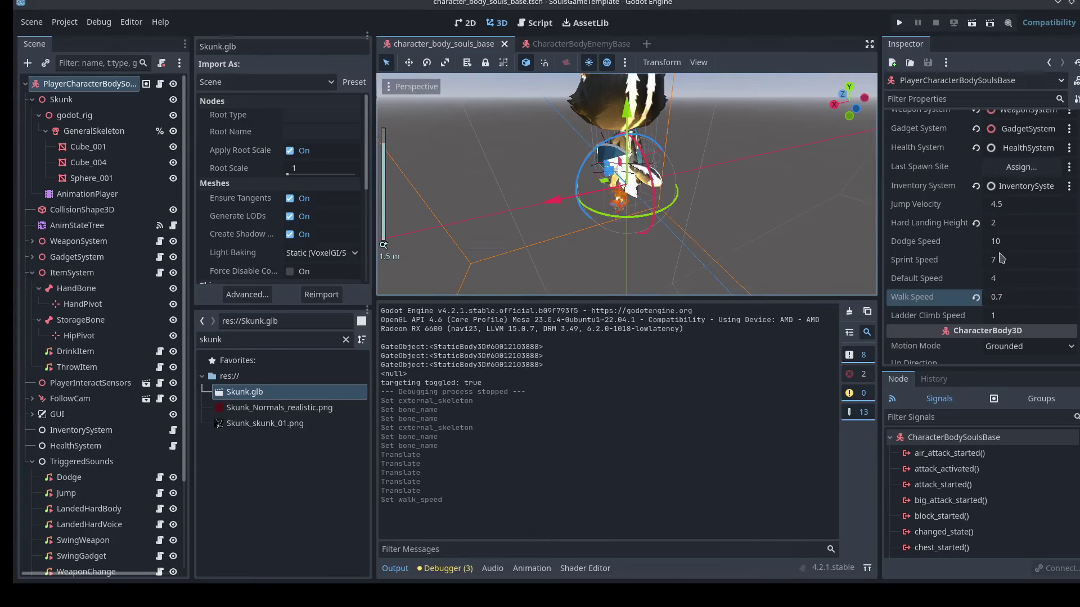
Set the player character's Walk Speed to 1 and its Default Speed to 3.
scroll(964, 276, "down", 1)
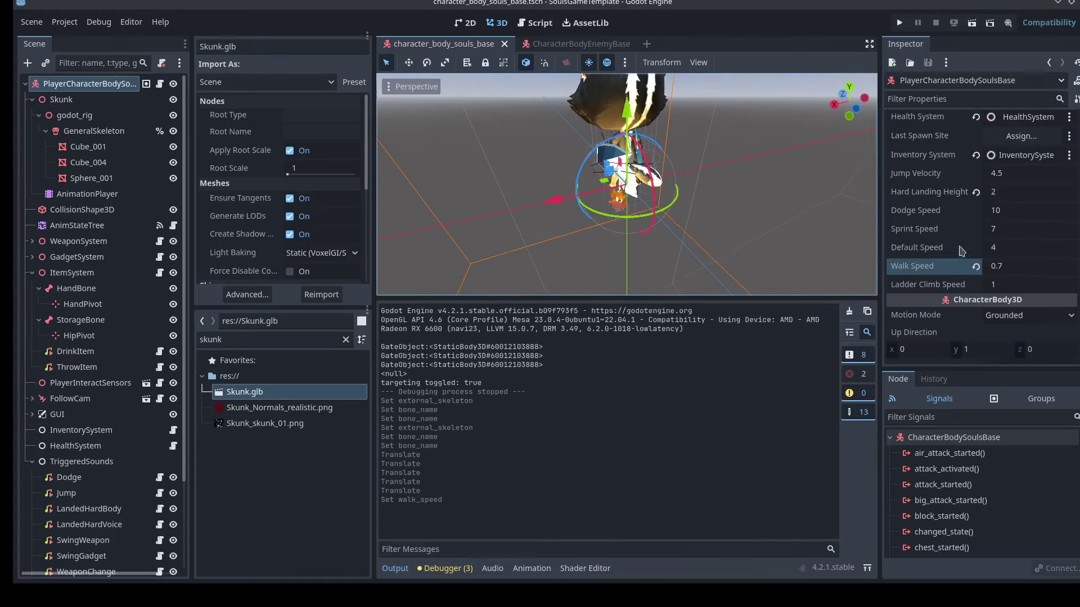
left_click(1007, 252)
left_click(1007, 268)
type("1")
left_click(1032, 248)
type("3")
key("Return")
Run the project and test the skunk's movement by walking it across the courtyard and through the gate to the guard.
left_click(902, 25)
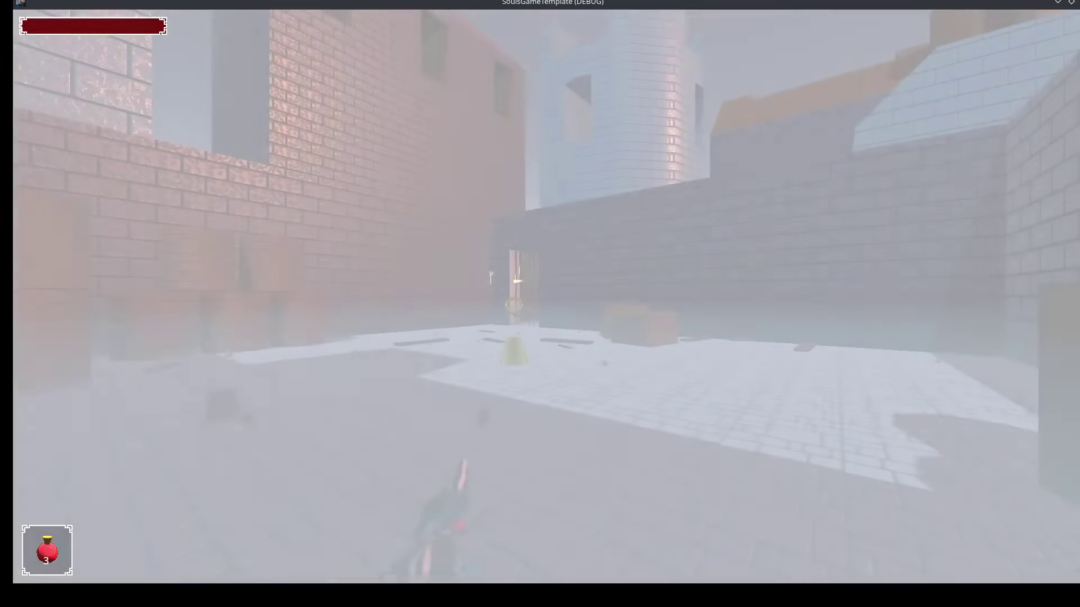
key("w")
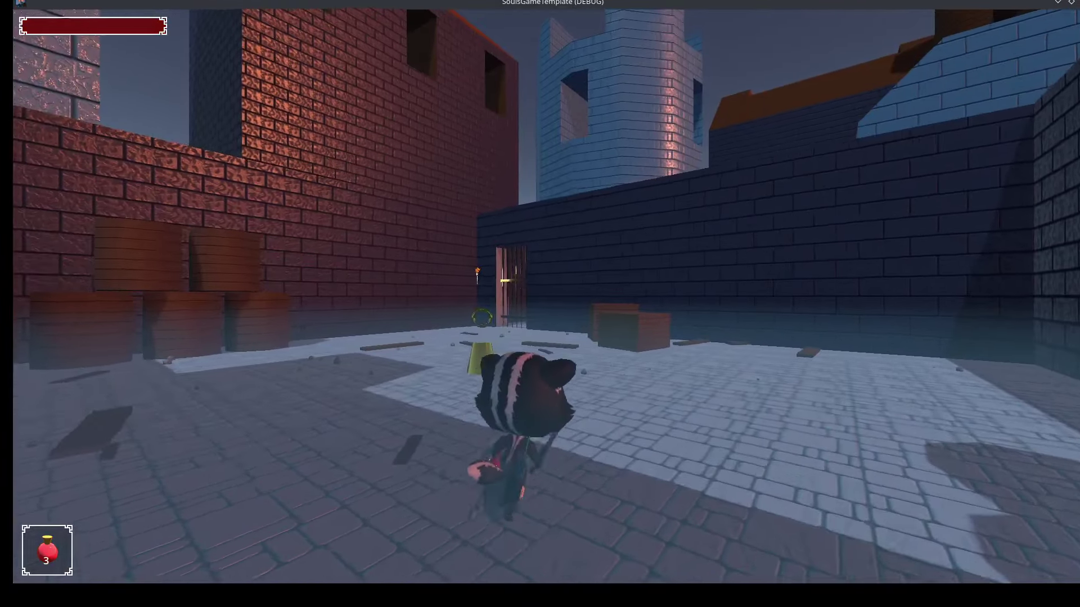
key("w")
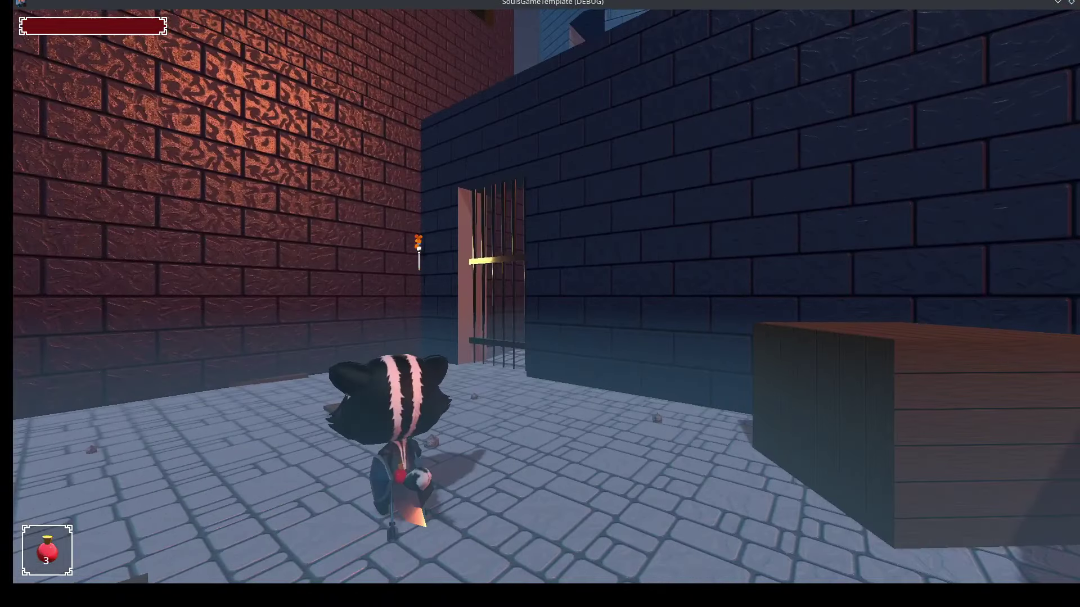
key("w")
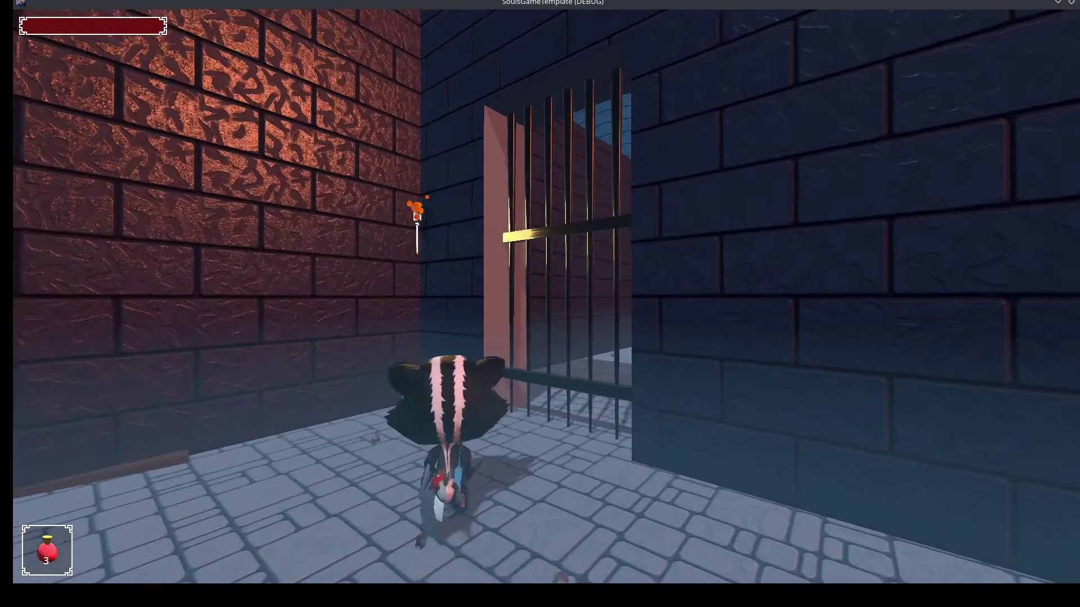
key("w")
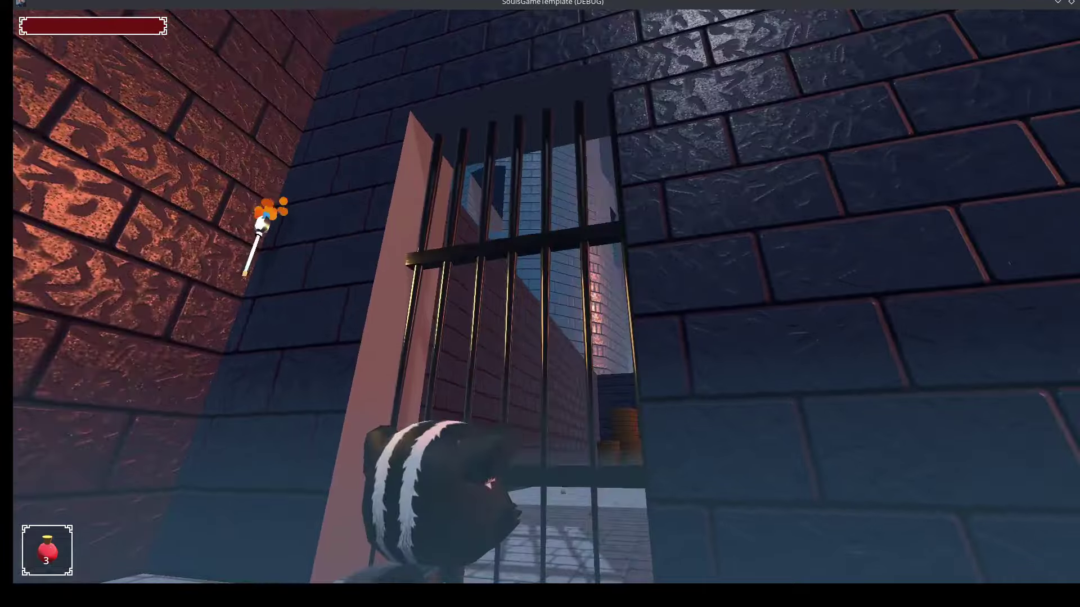
key("w")
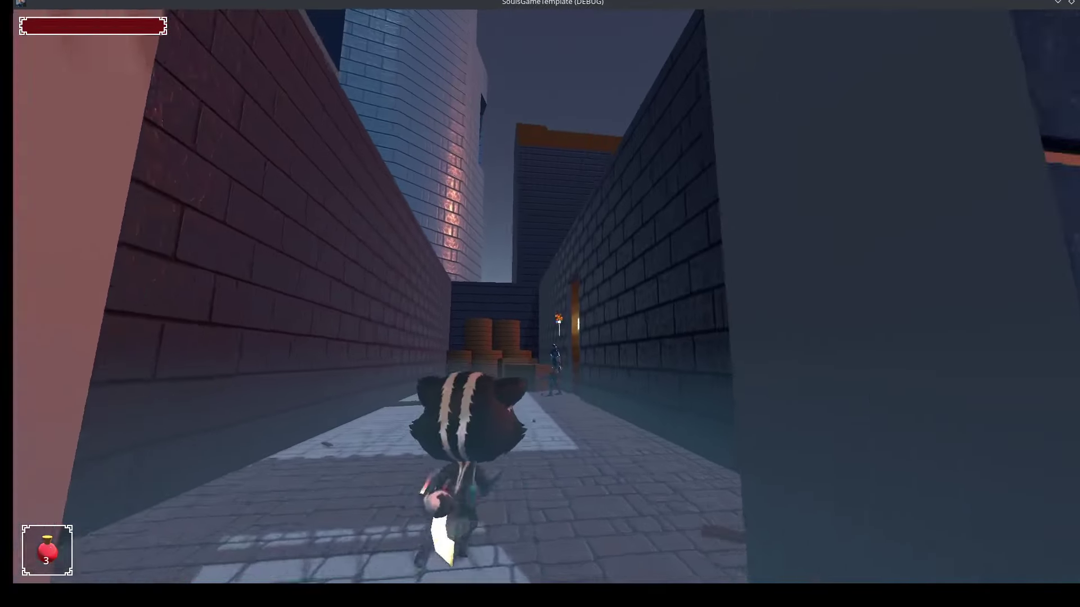
key("w")
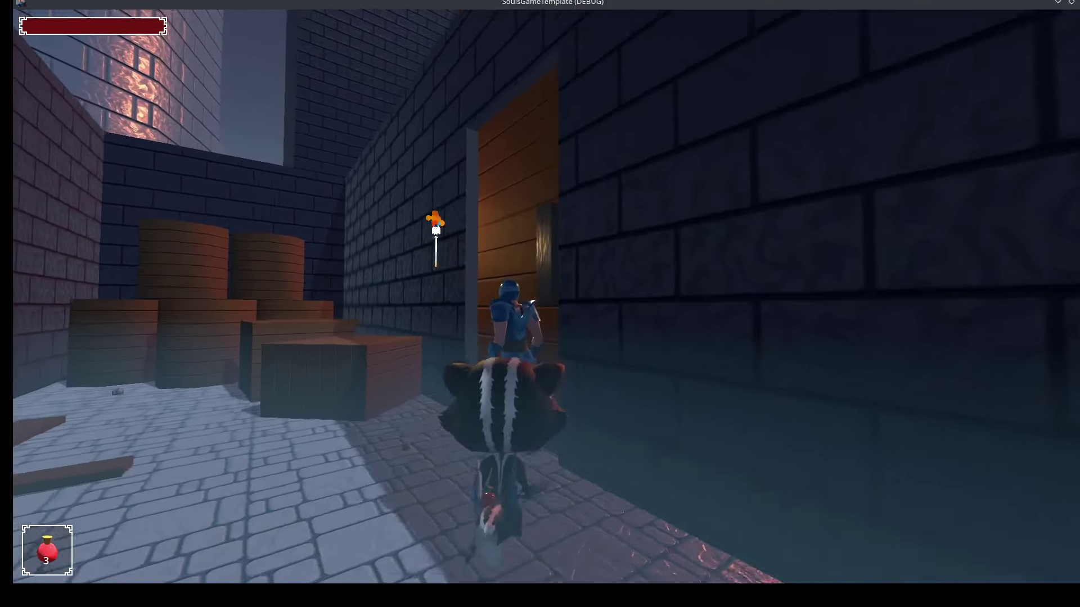
Test the skunk's combat movement around the armoured enemy with targeting active, and leave the running game.
key("s")
key("w")
key("w")
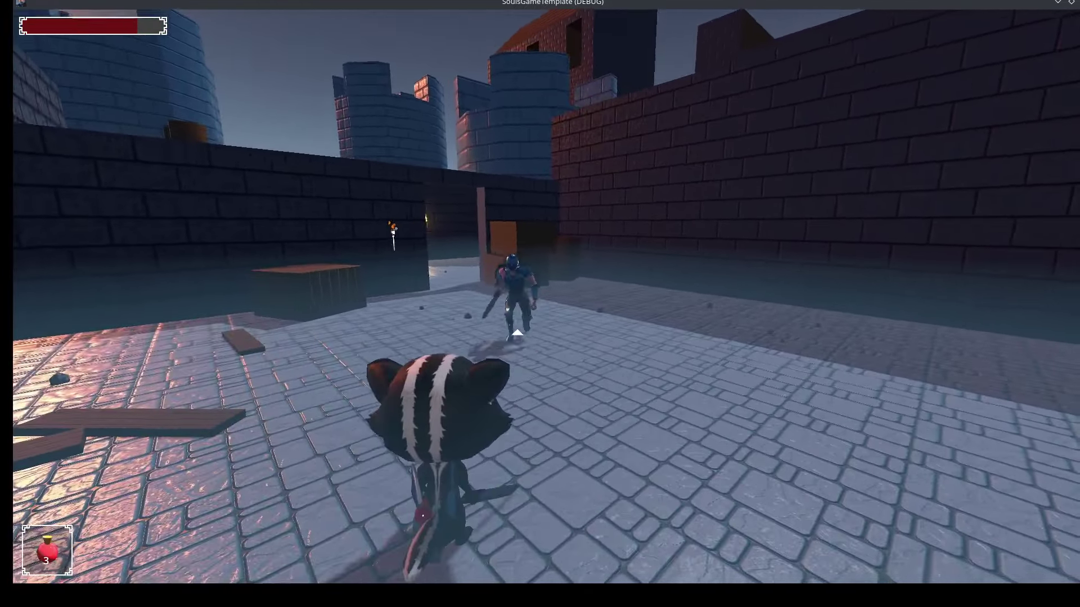
key("a")
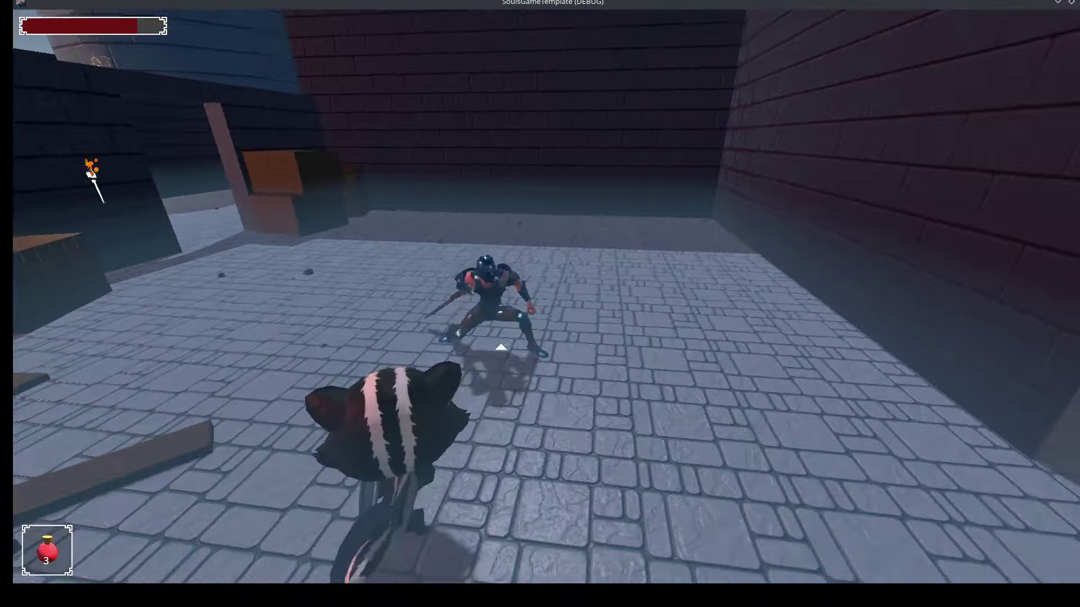
key("w")
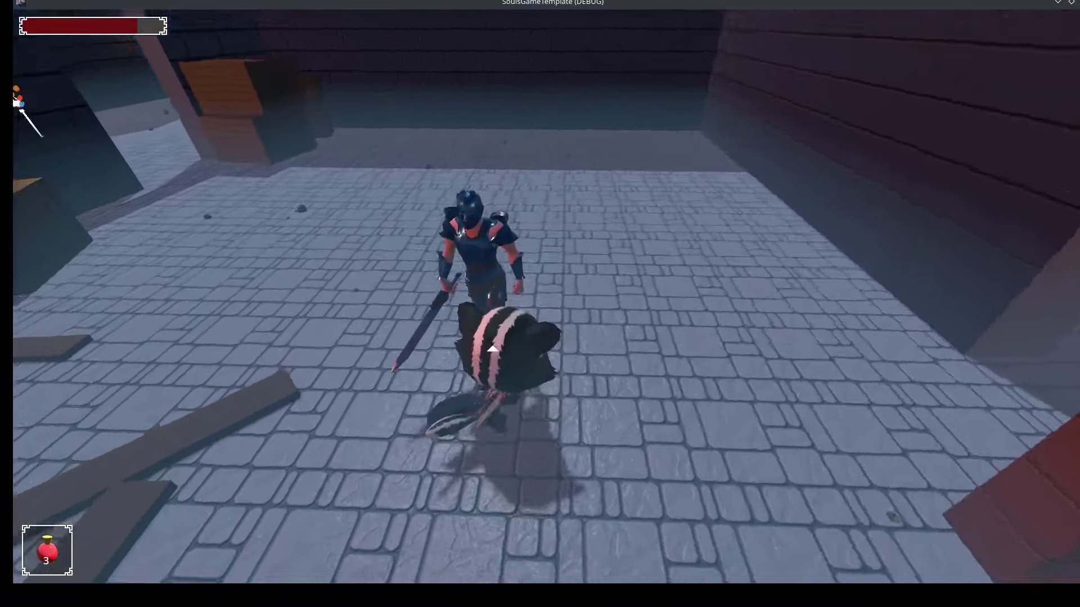
key("d")
key("d")
key("s")
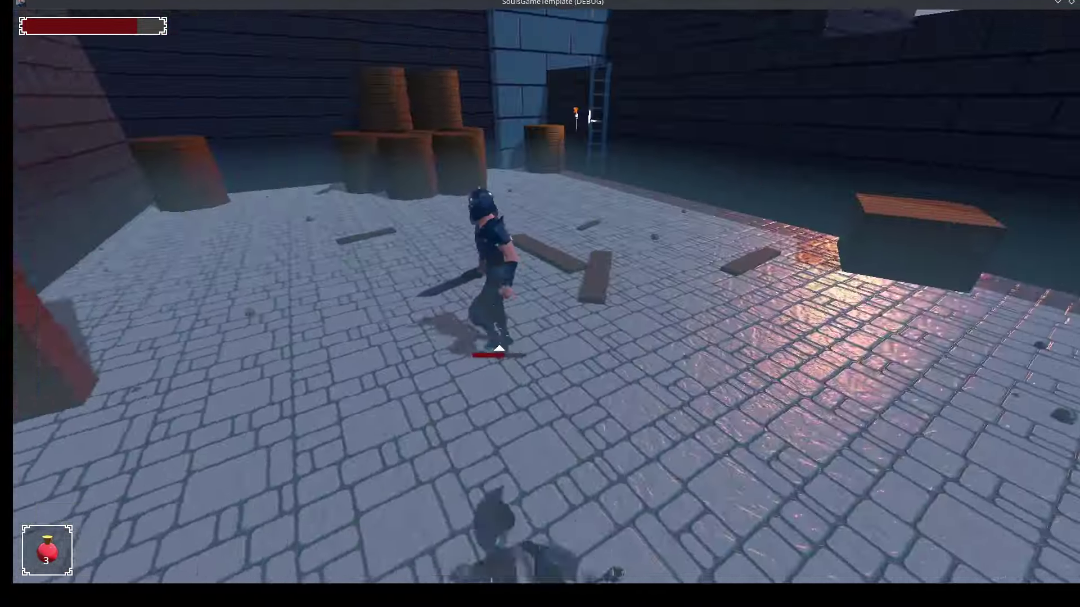
key("d")
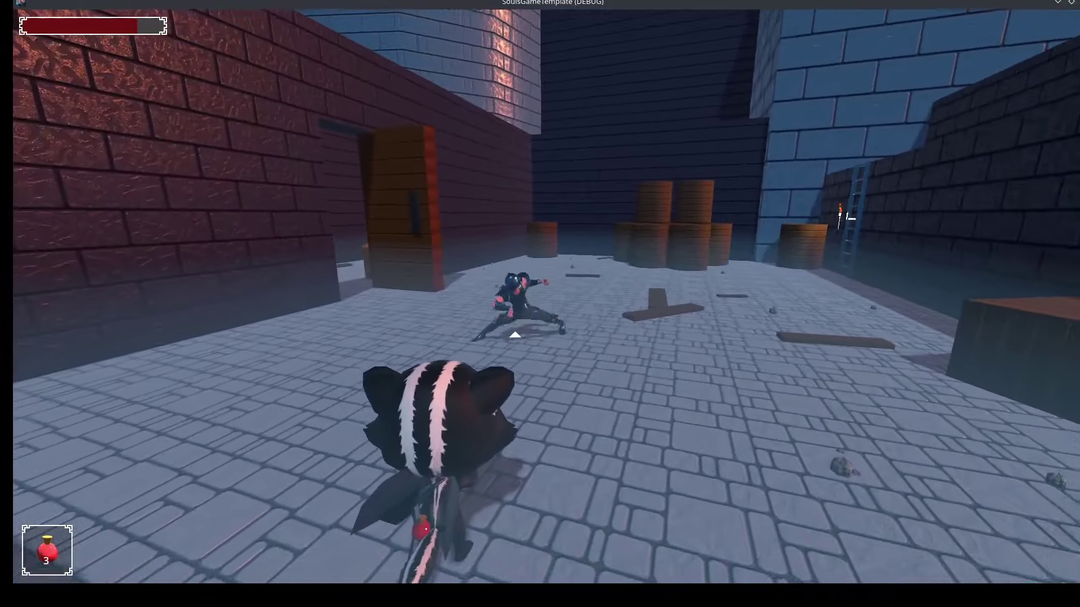
key("Escape")
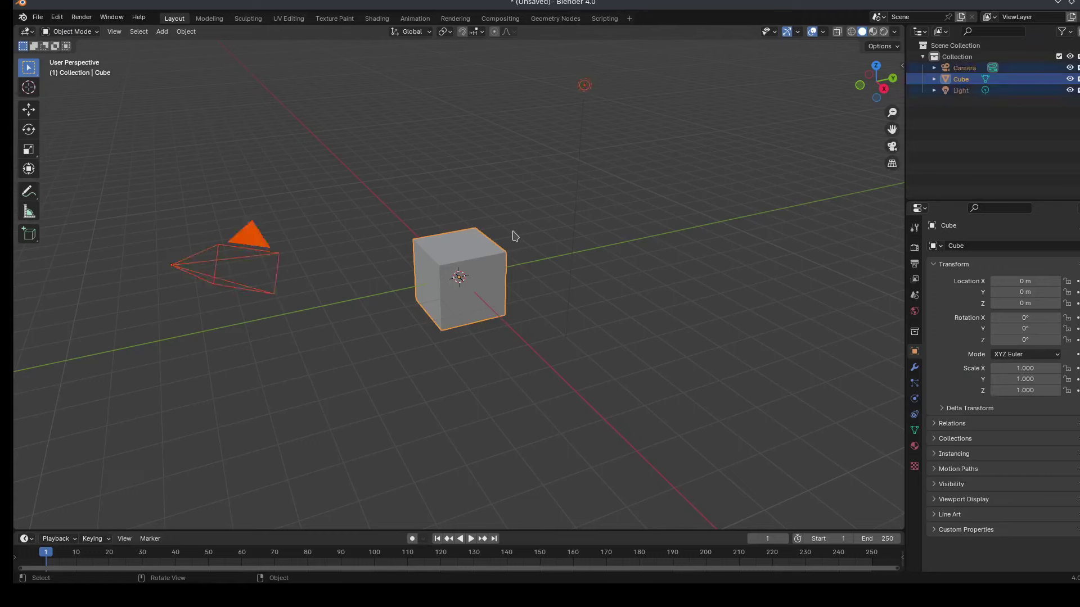
In Blender, clear the default objects and import Maw J Laygo, mutant dying, mutant idle and mutant swiping FBX files from the Creature NPC Pack folder.
key("Delete")
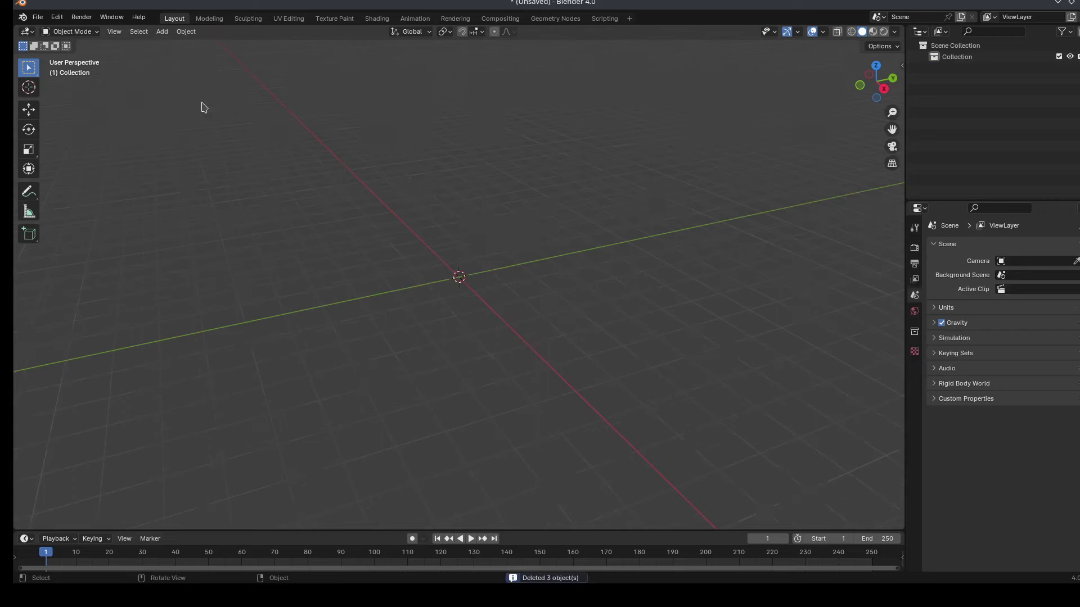
left_click(38, 16)
mouse_move(98, 182)
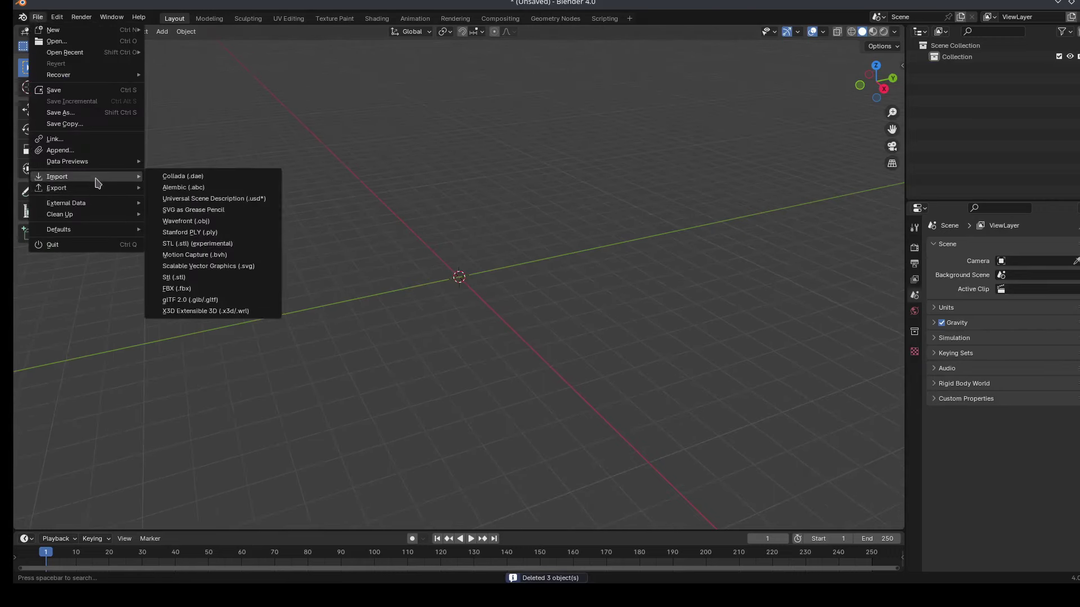
left_click(191, 290)
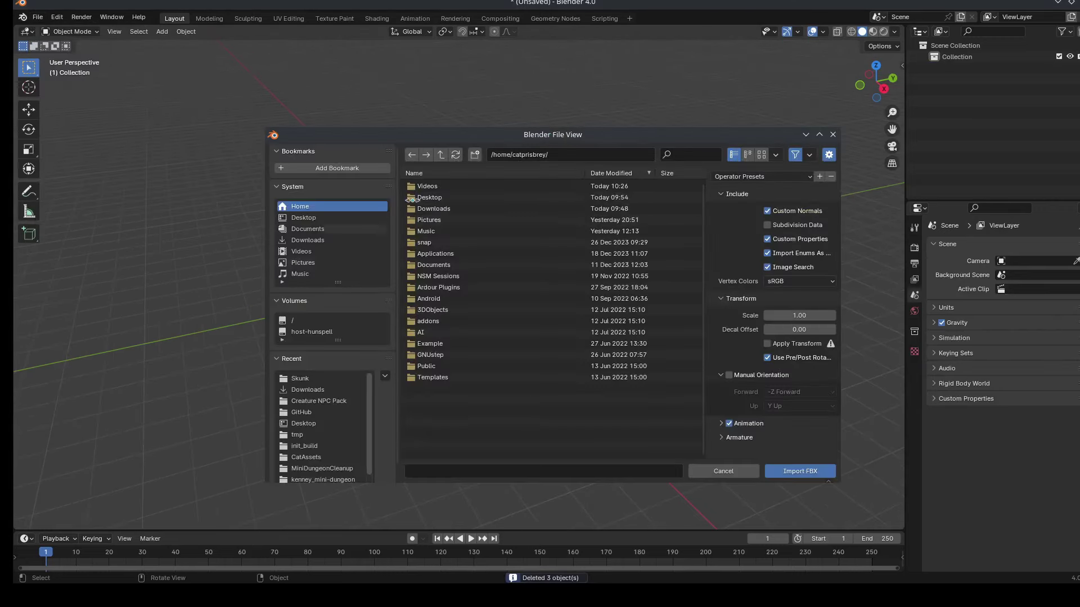
left_click(308, 240)
double_click(424, 187)
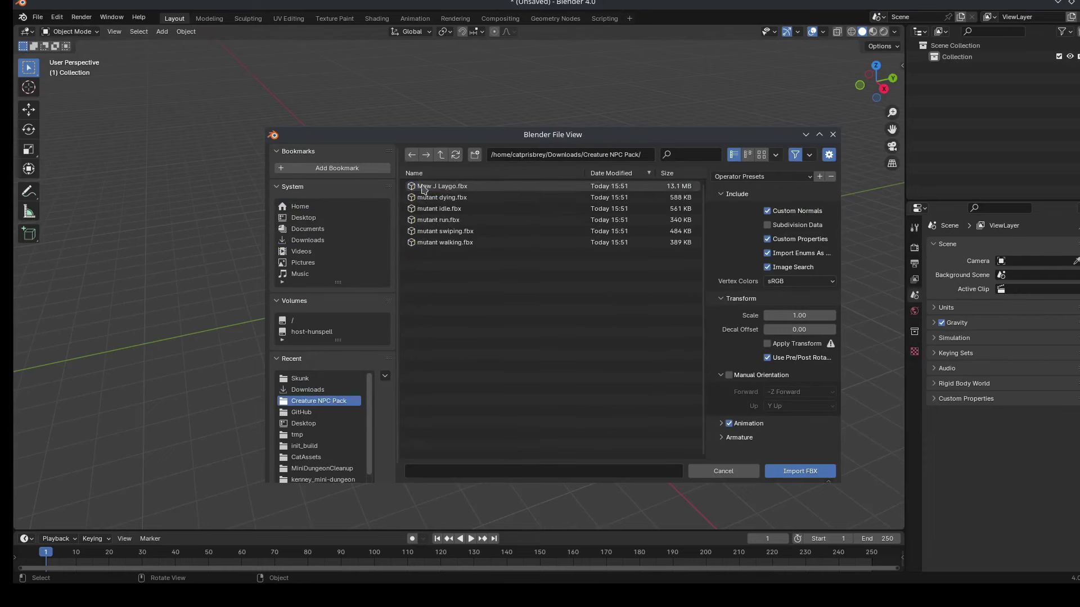
left_click_drag(424, 188, 453, 211)
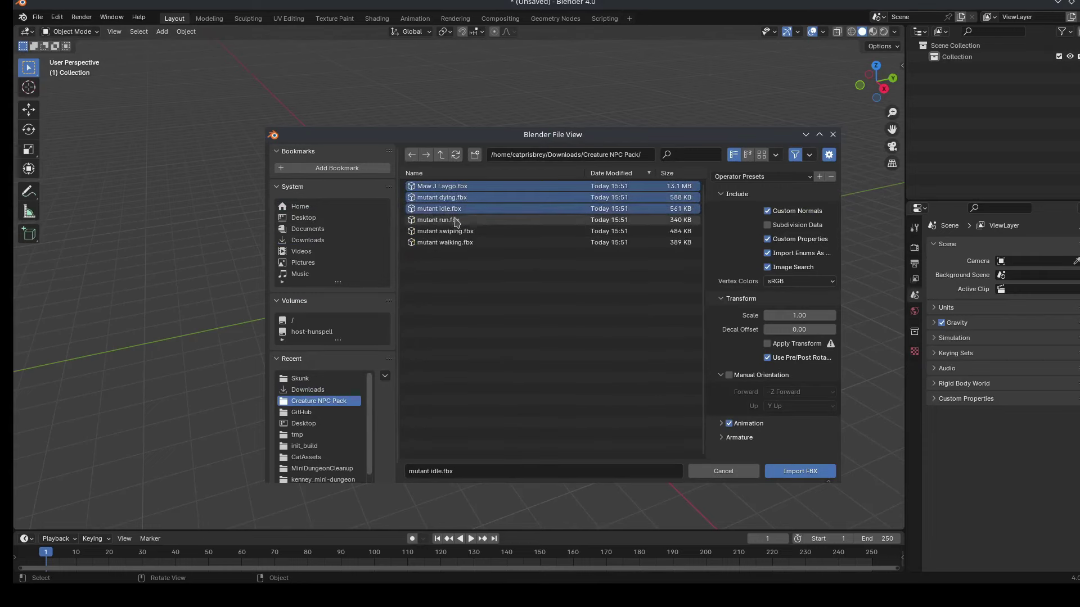
left_click(447, 231, "ctrl")
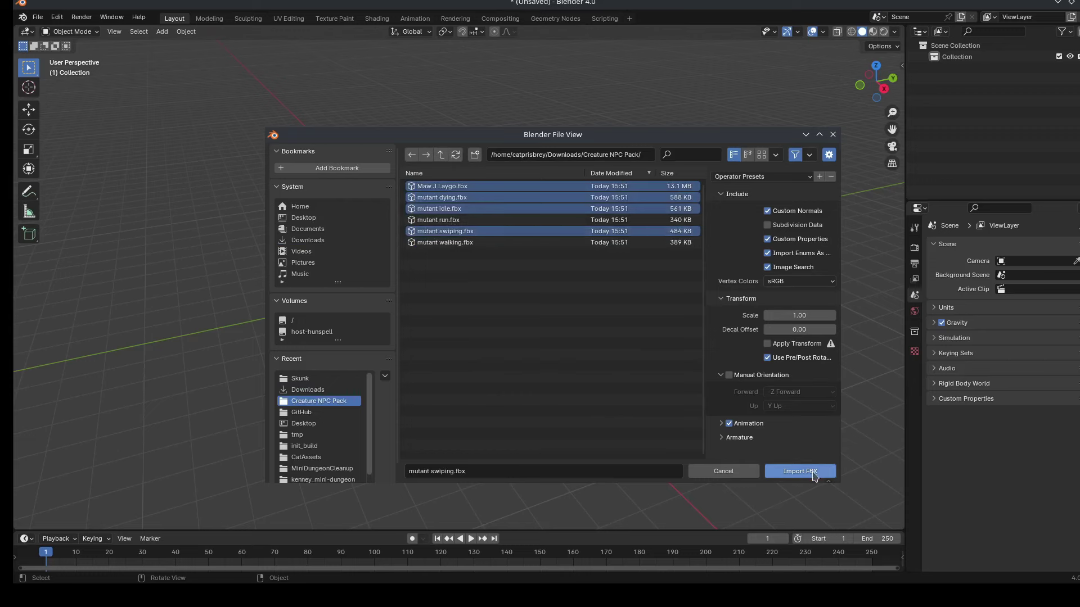
left_click(813, 473)
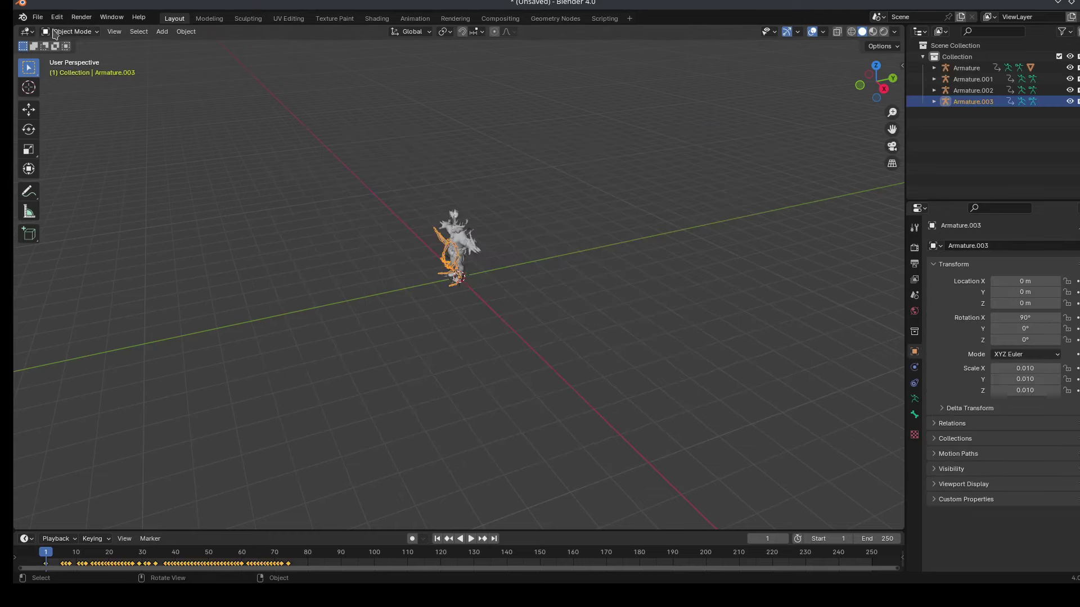
Import the animation files Mutant Walking.fbx and Zombie Run(1).fbx from the Downloads folder.
left_click(38, 16)
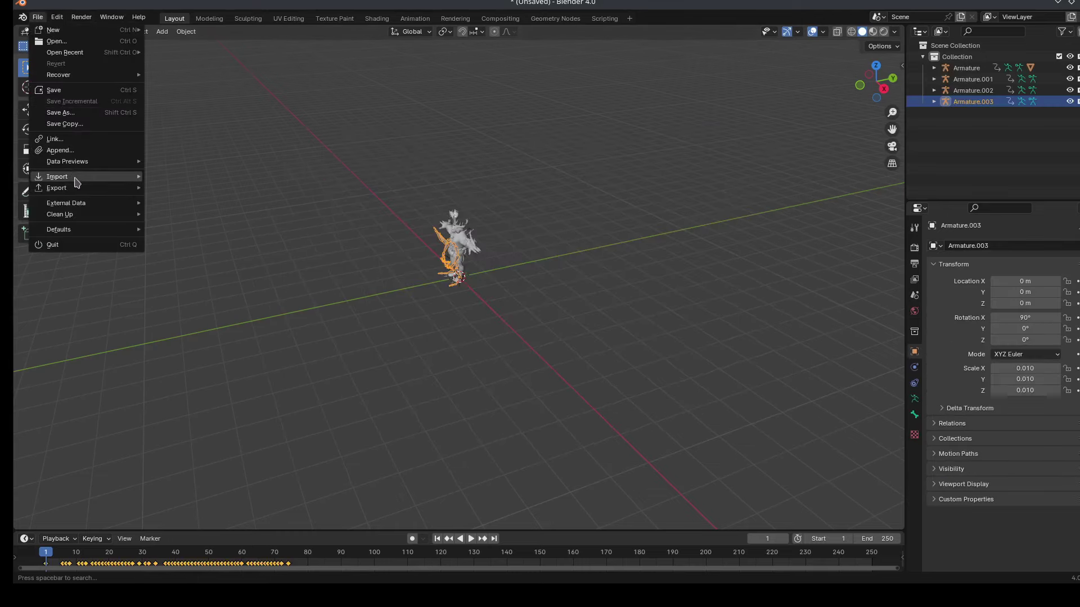
mouse_move(79, 181)
left_click(187, 288)
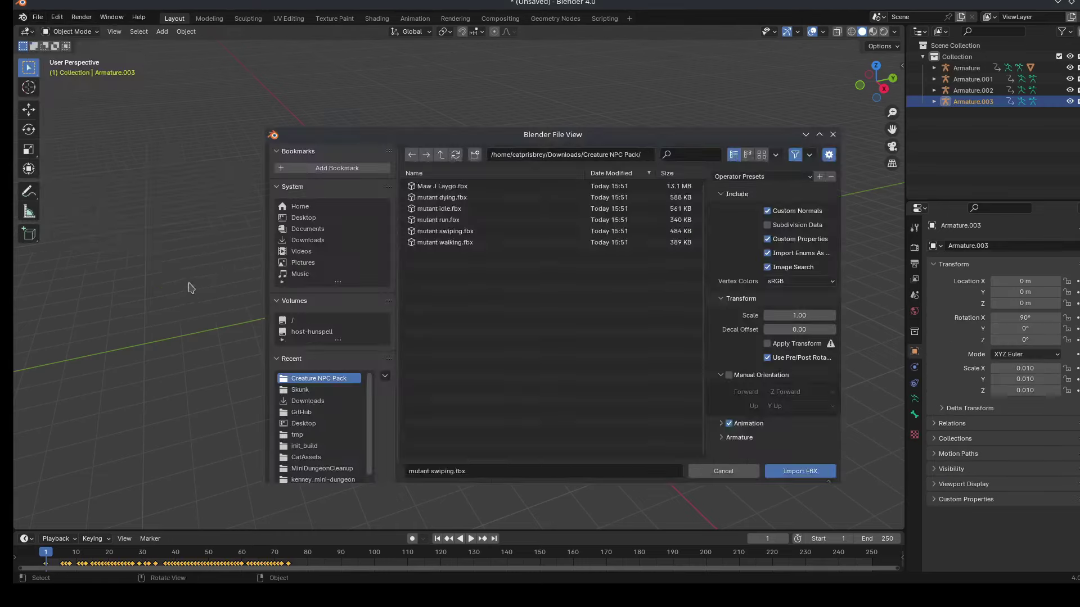
left_click(441, 154)
left_click(449, 367)
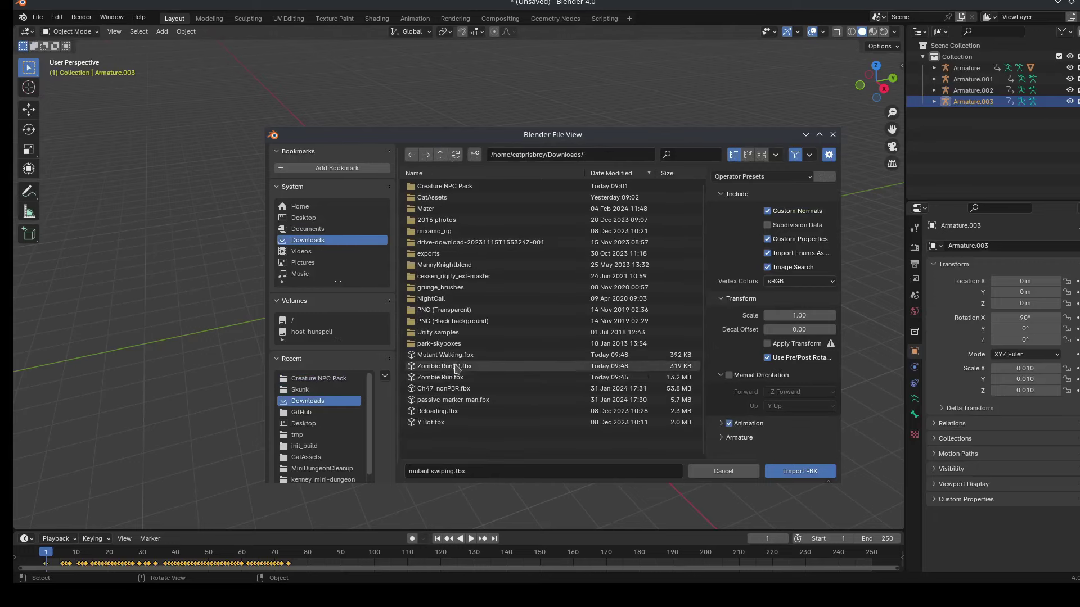
left_click(444, 355, "shift")
left_click(788, 474)
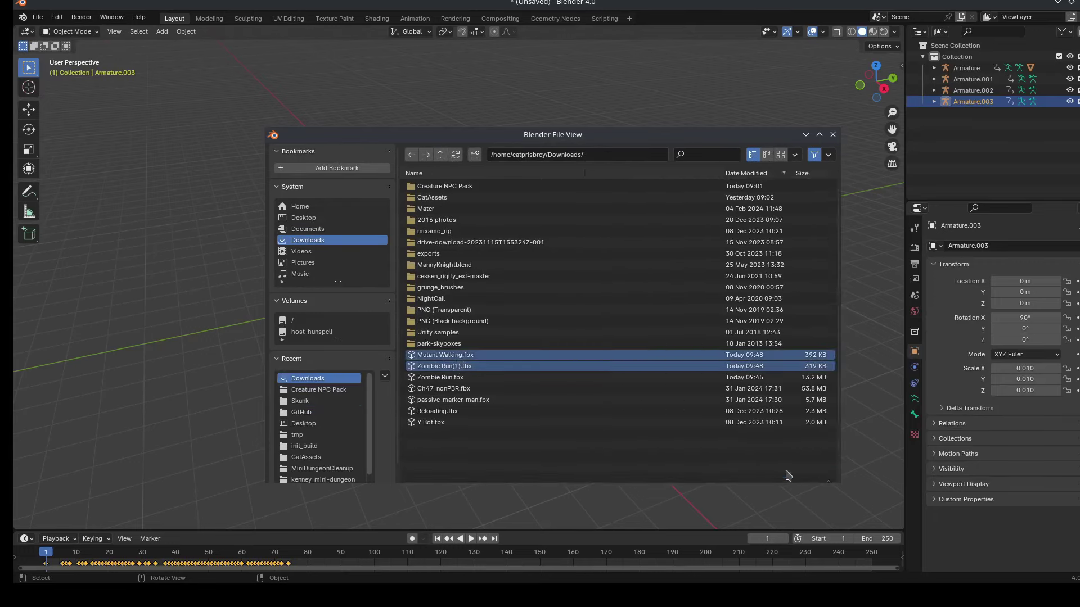
Examine the imported MAW character mesh and the surrounding armatures from several angles.
scroll(691, 304, "up", 5)
left_click_drag(871, 90, 922, 90)
mouse_move(889, 124)
left_mouse_down()
mouse_move(880, 135)
mouse_move(871, 124)
left_mouse_up()
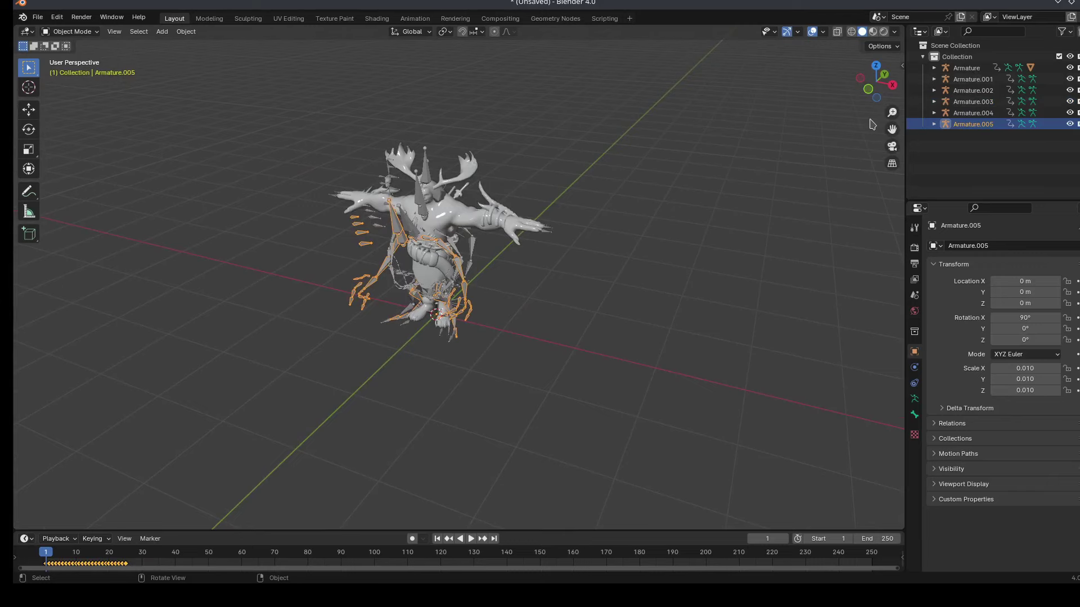
scroll(523, 192, "up", 1)
scroll(523, 192, "down", 2)
mouse_move(871, 90)
left_mouse_down()
mouse_move(885, 89)
mouse_move(876, 84)
left_mouse_up()
scroll(623, 248, "up", 3)
left_click(429, 168)
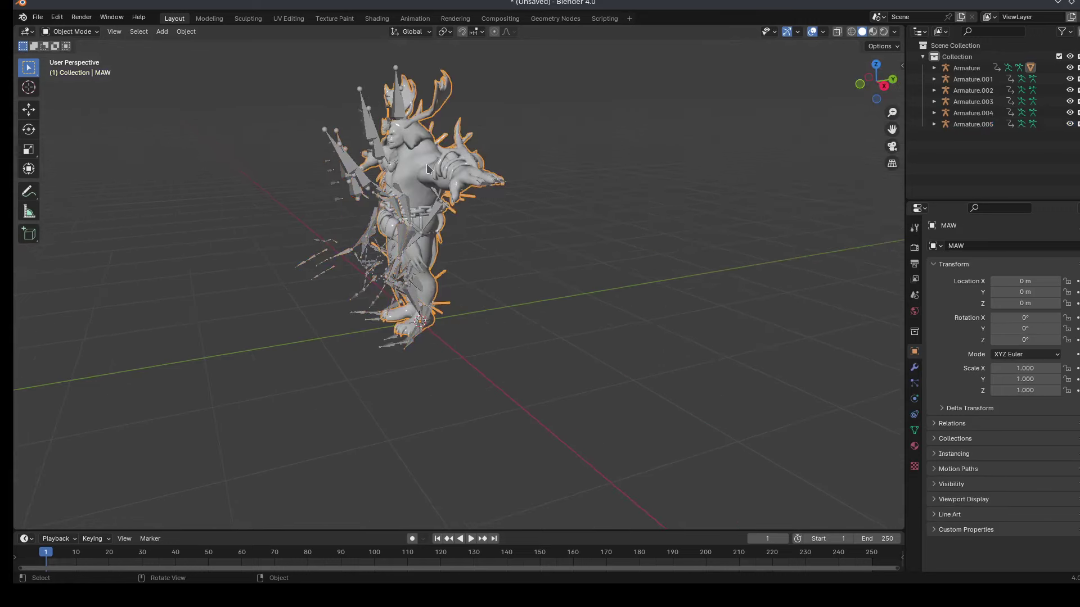
left_click_drag(872, 63, 874, 79)
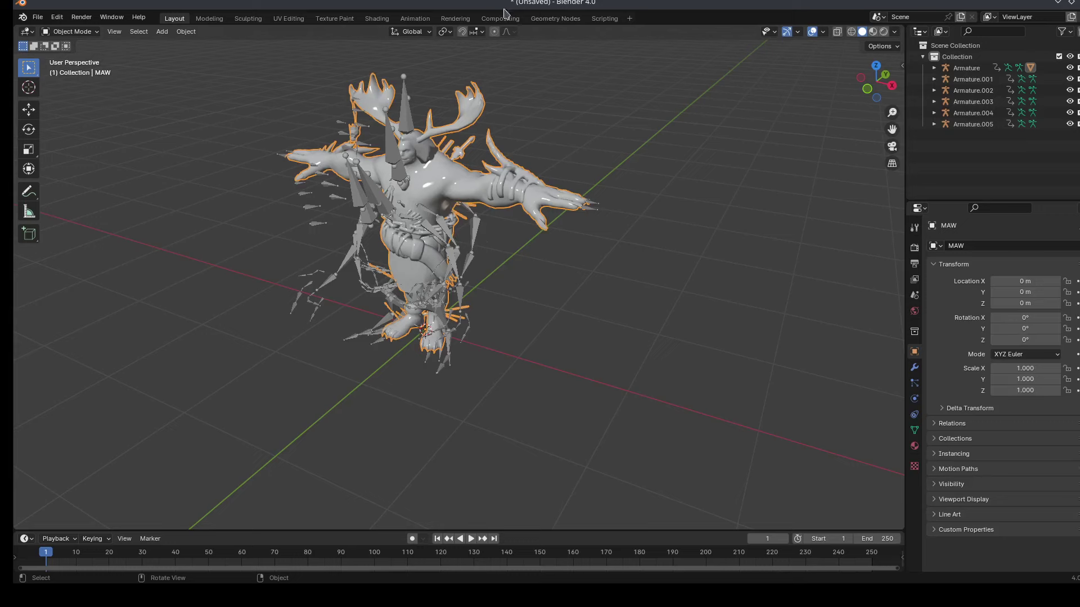
Switch to the Animation workspace and replace the Dope Sheet with an enlarged Nonlinear Animation editor.
left_click(415, 19)
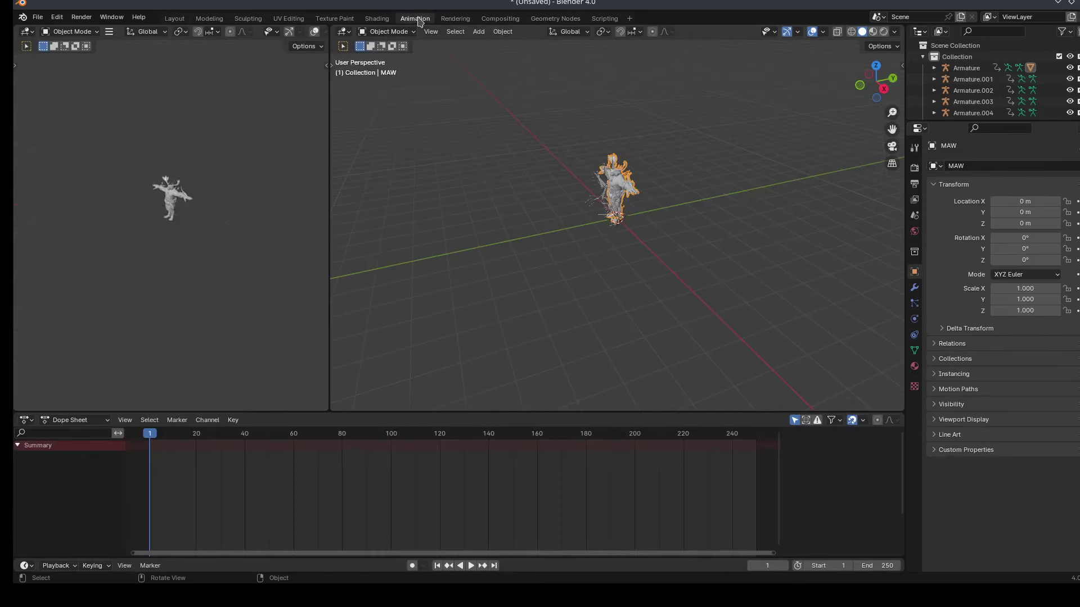
left_click(26, 420)
left_click(187, 502)
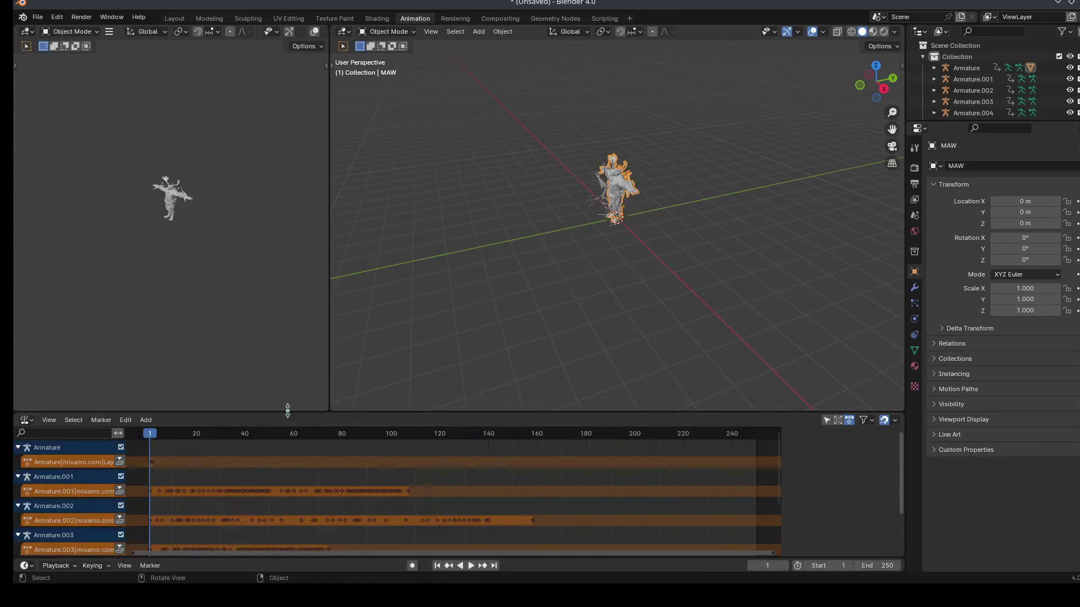
left_click_drag(287, 411, 287, 246)
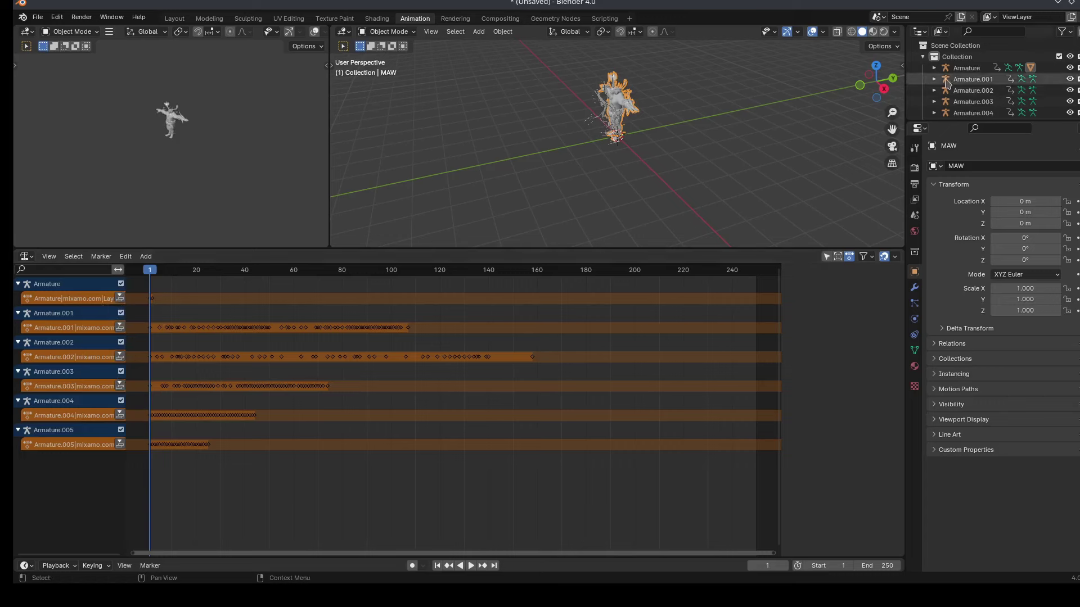
Push down the main Armature's own action as an NLA strip, and assign and push down the Armature.001 action on it as well.
left_click(966, 68)
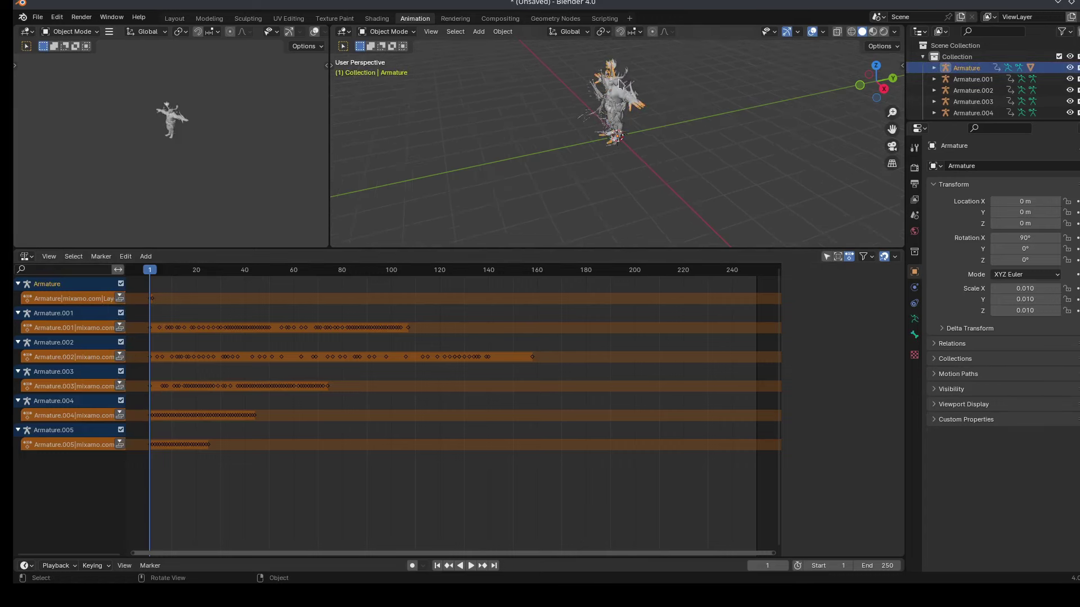
left_click(119, 299)
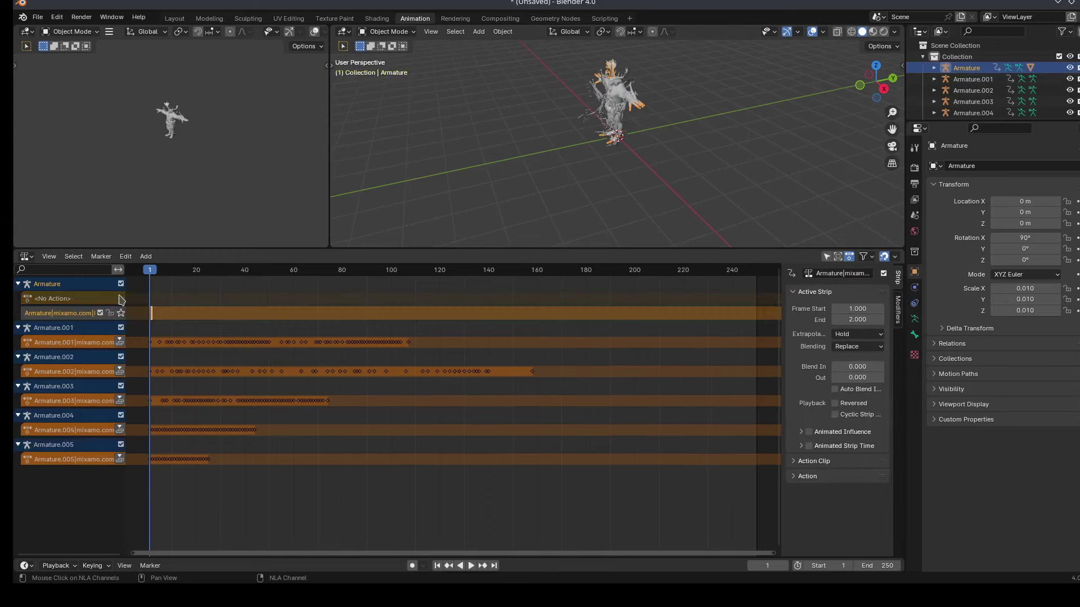
left_click(55, 301)
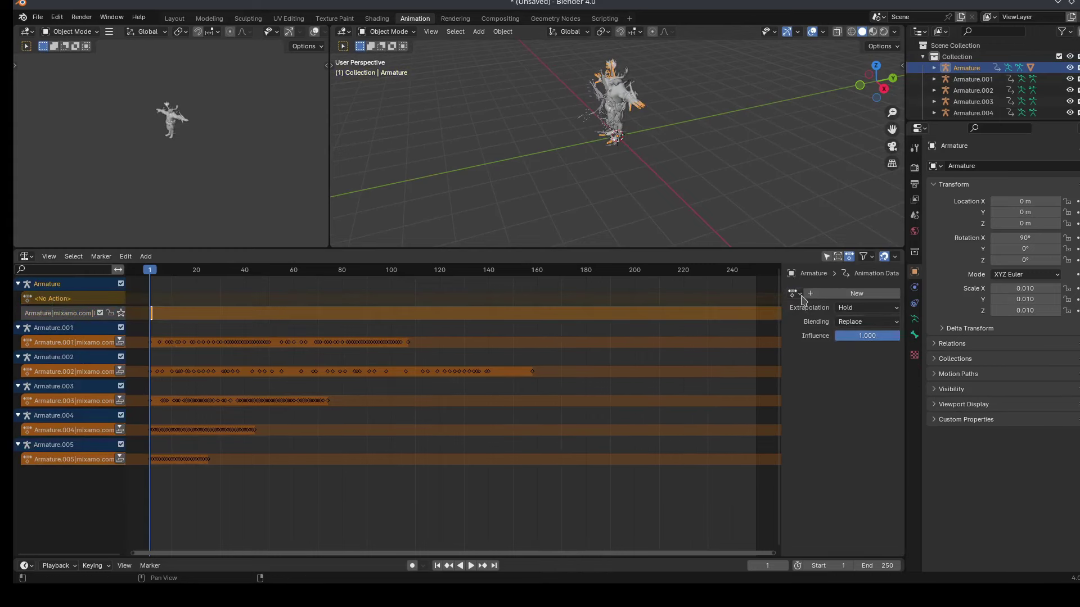
left_click(799, 293)
left_click(820, 310)
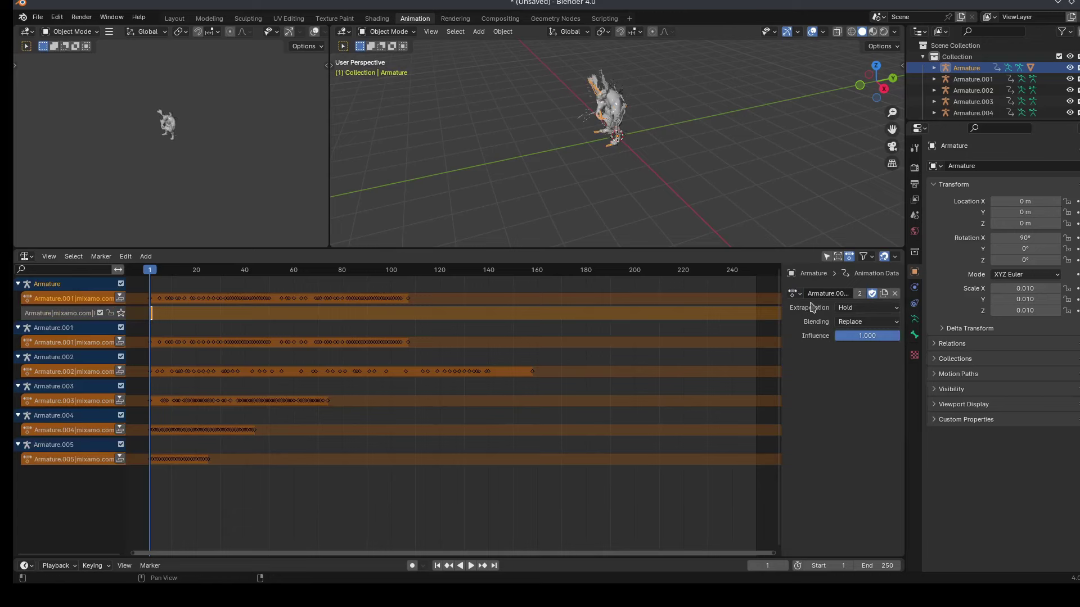
left_click(120, 301)
left_click(83, 301)
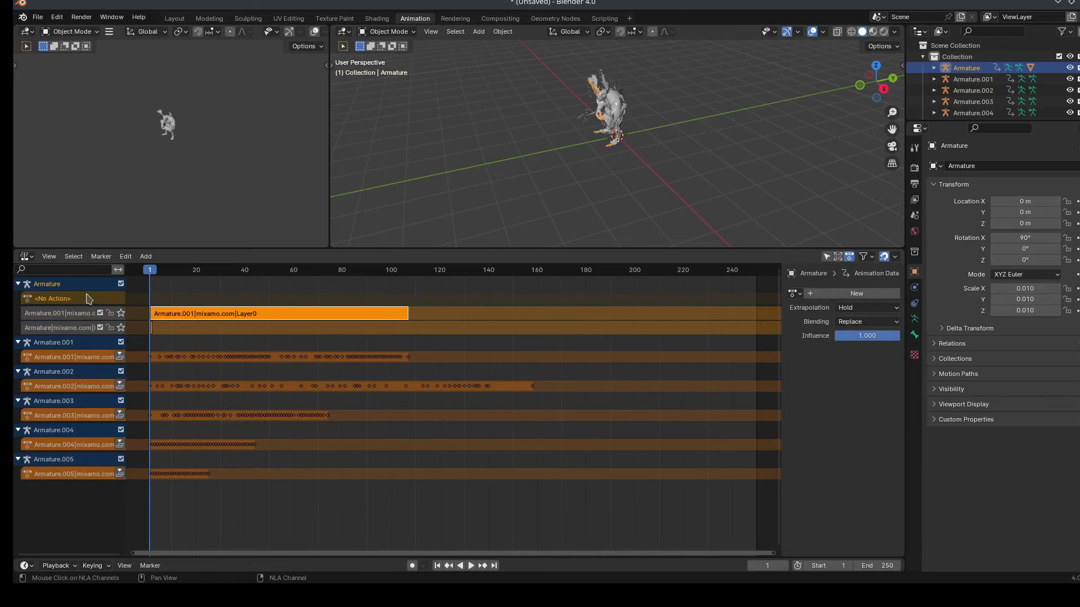
Assign the Armature.002 and Armature.003 actions to the main Armature and push each down as an NLA strip.
left_click(796, 294)
left_click(846, 321)
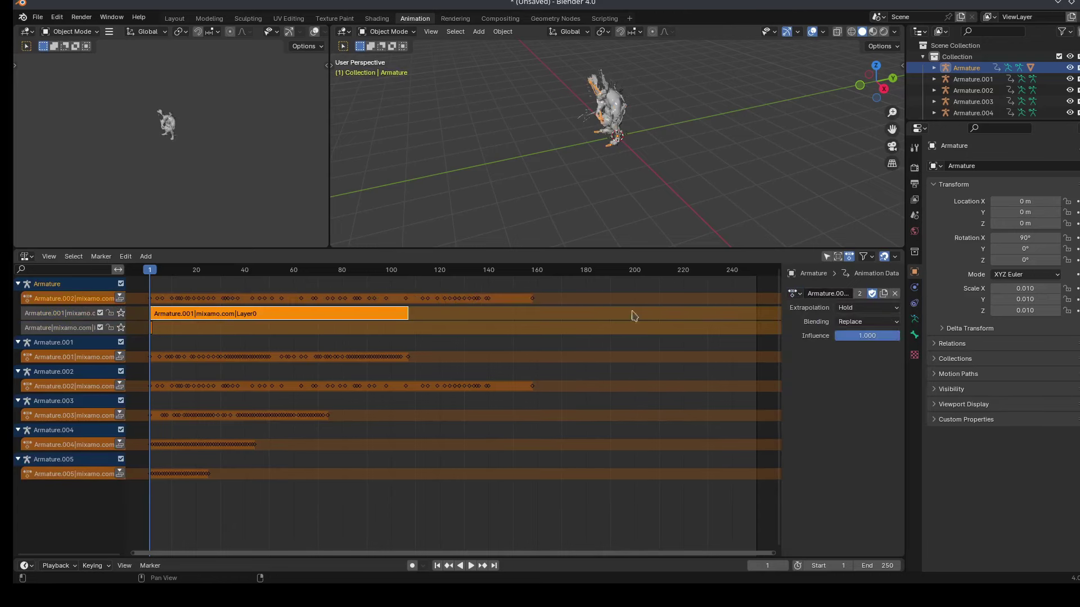
left_click(120, 299)
left_click(759, 295)
left_click(796, 293)
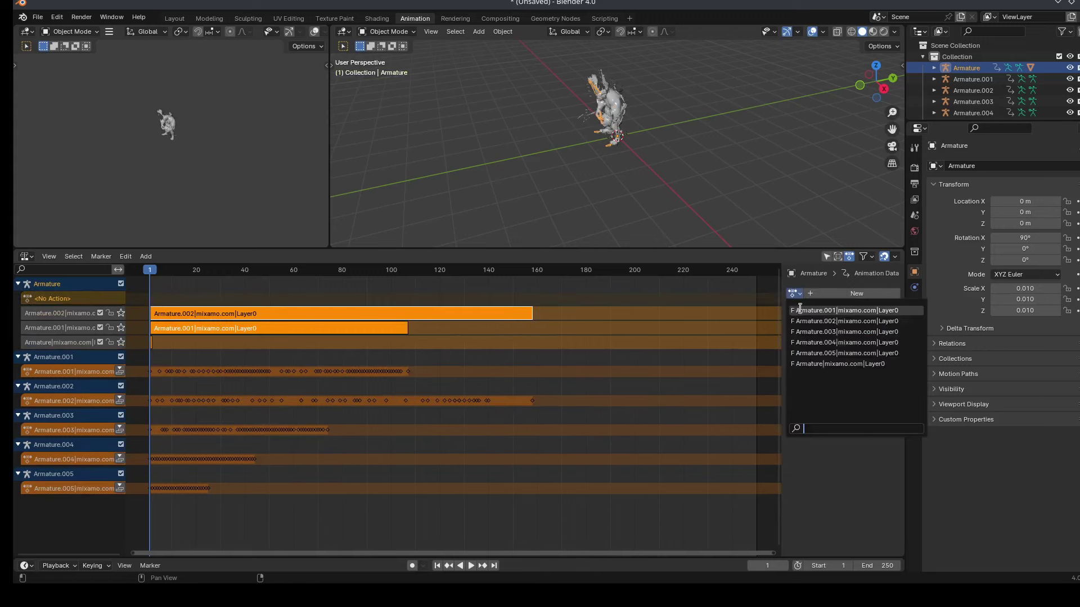
left_click(846, 332)
left_click(121, 300)
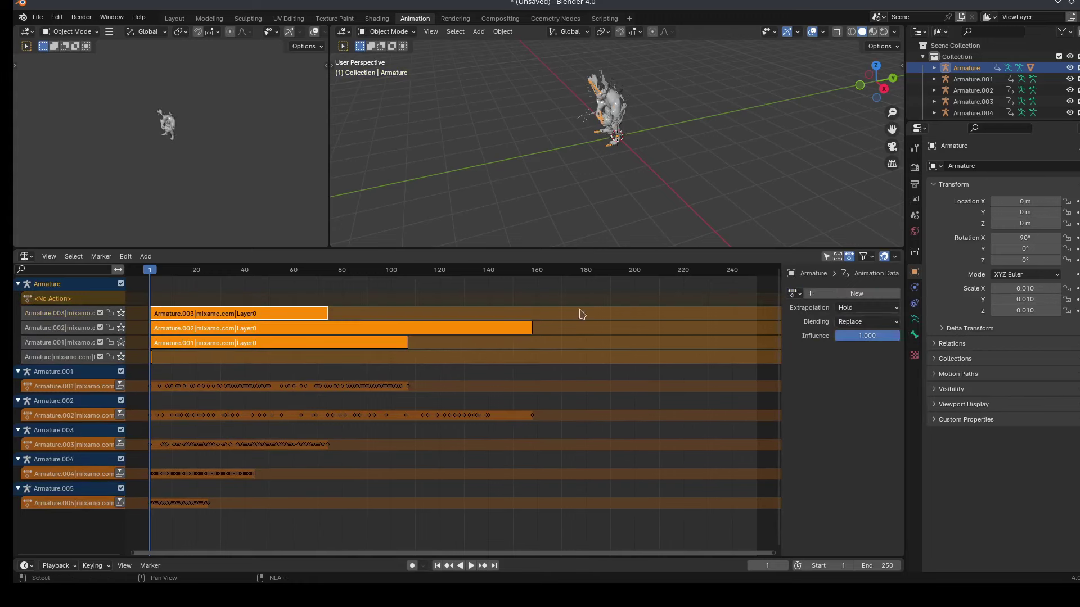
Assign the Armature.004 and Armature.005 actions to the main Armature and push each down as an NLA strip.
left_click(796, 294)
left_click(810, 343)
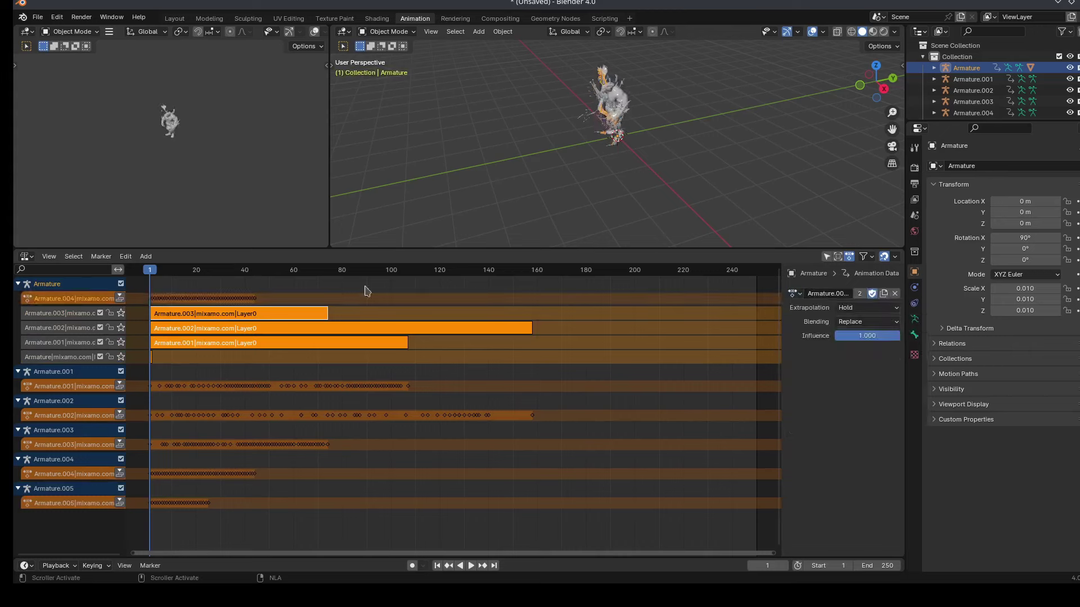
left_click(119, 299)
left_click(753, 298)
left_click(795, 293)
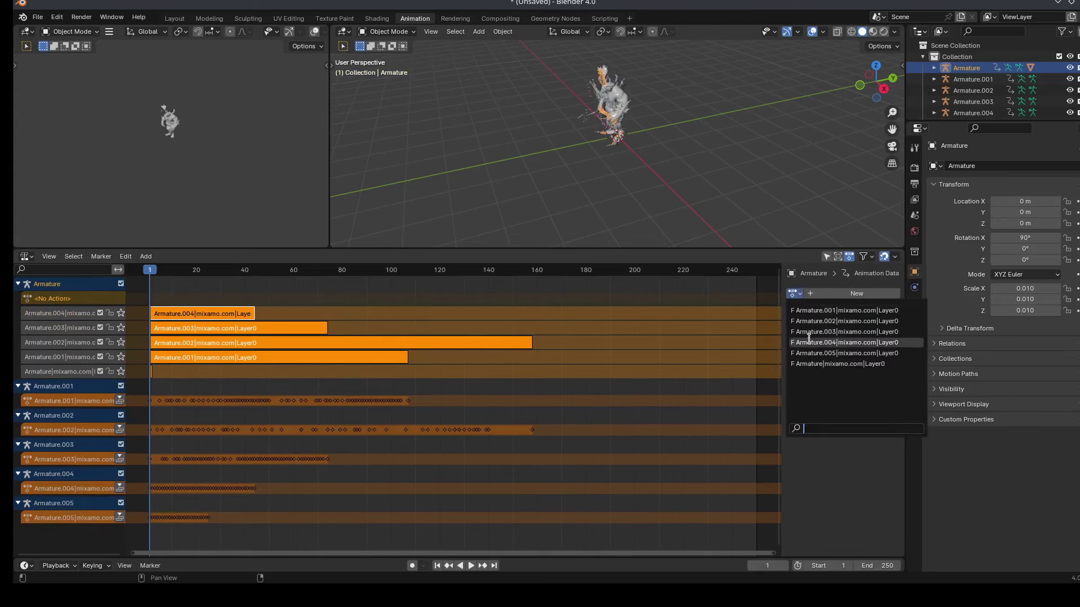
left_click(811, 351)
left_click(122, 299)
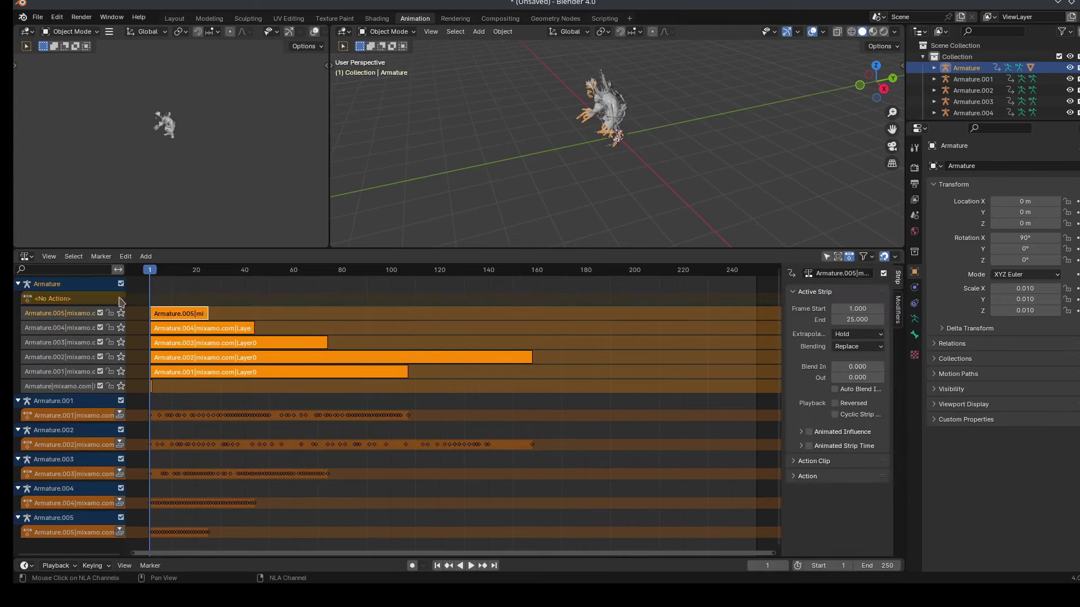
Delete the extra armatures Armature.001 through Armature.005 from the scene.
left_click(989, 82)
scroll(990, 85, "down", 1)
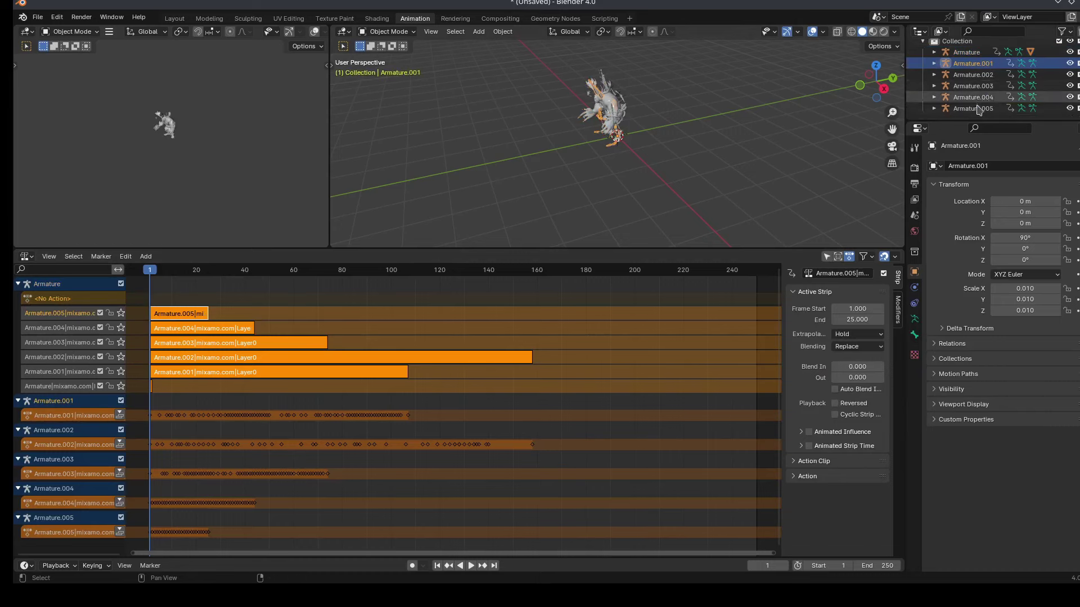
left_click(976, 109, "shift")
right_click(978, 109)
left_click(947, 108)
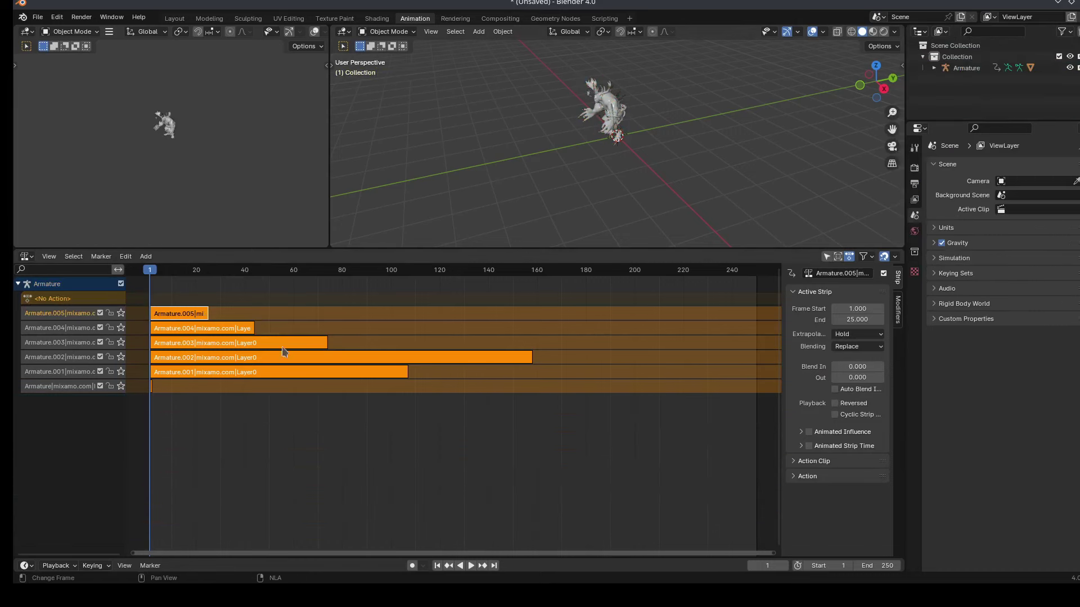
Play the Armature.005 NLA track in solo over frames 0 to 32 and rename it run-loop.
mouse_move(878, 573)
left_mouse_down()
mouse_move(703, 573)
mouse_move(737, 572)
left_mouse_up()
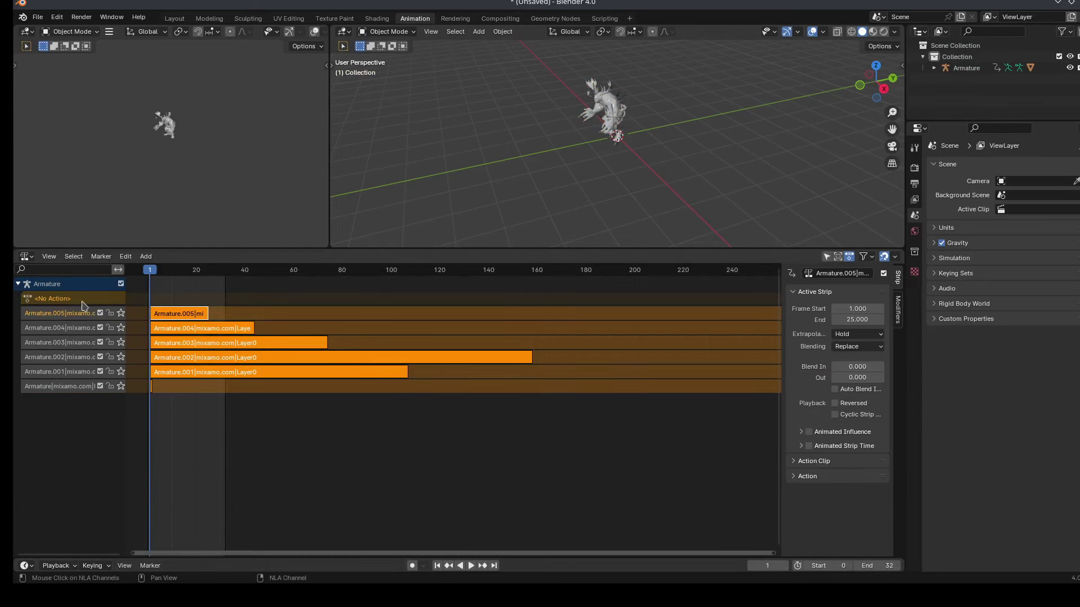
left_click(121, 313)
key("space")
double_click(79, 313)
key("BackSpace")
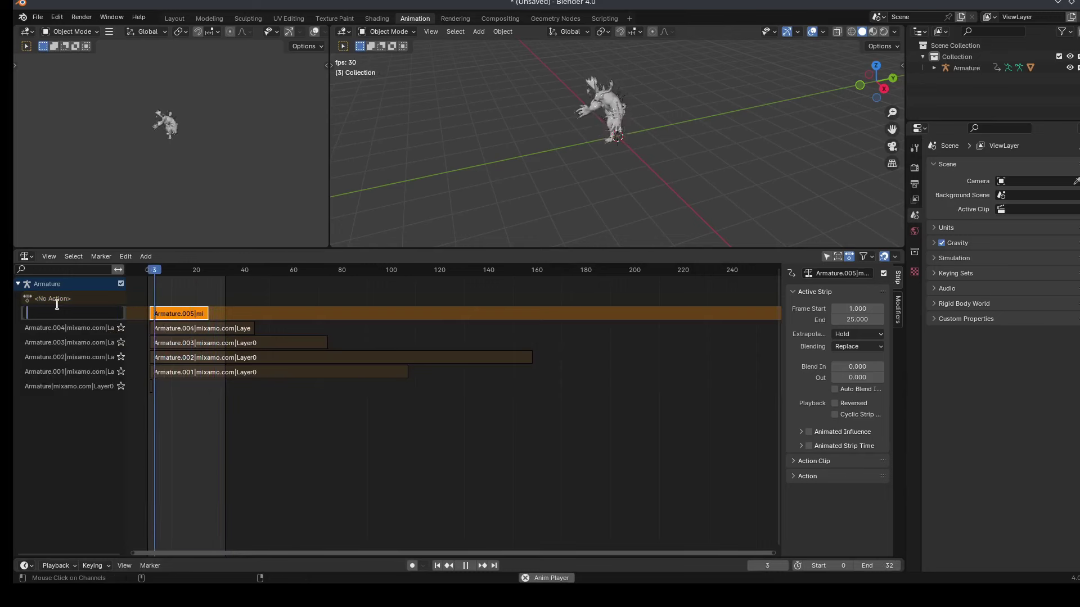
type("run-loop")
key("Return")
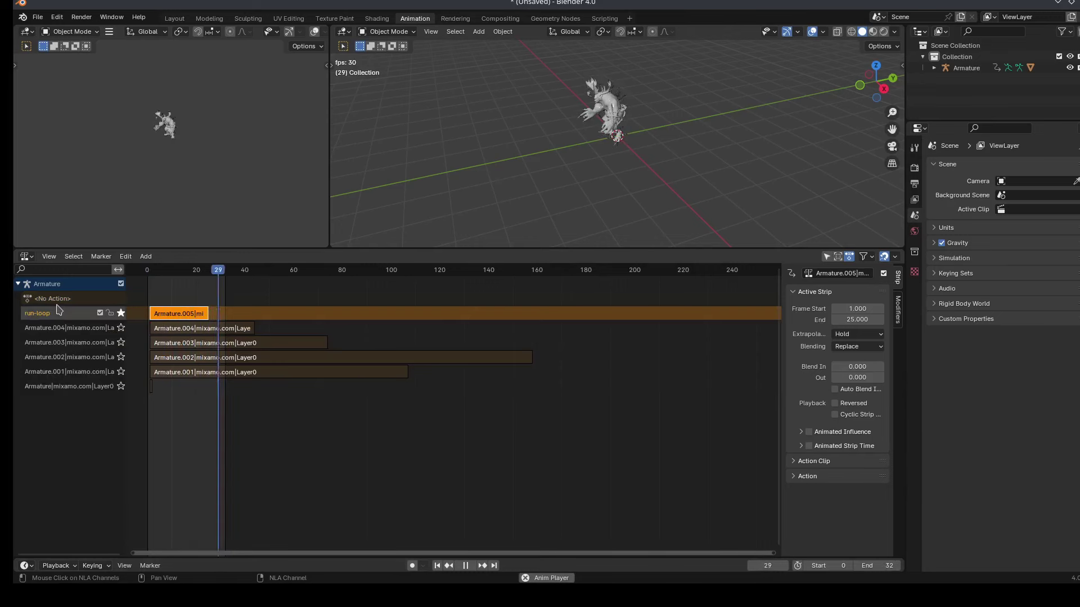
Solo the Armature.004 NLA track and rename it walk-loop.
left_click(121, 328)
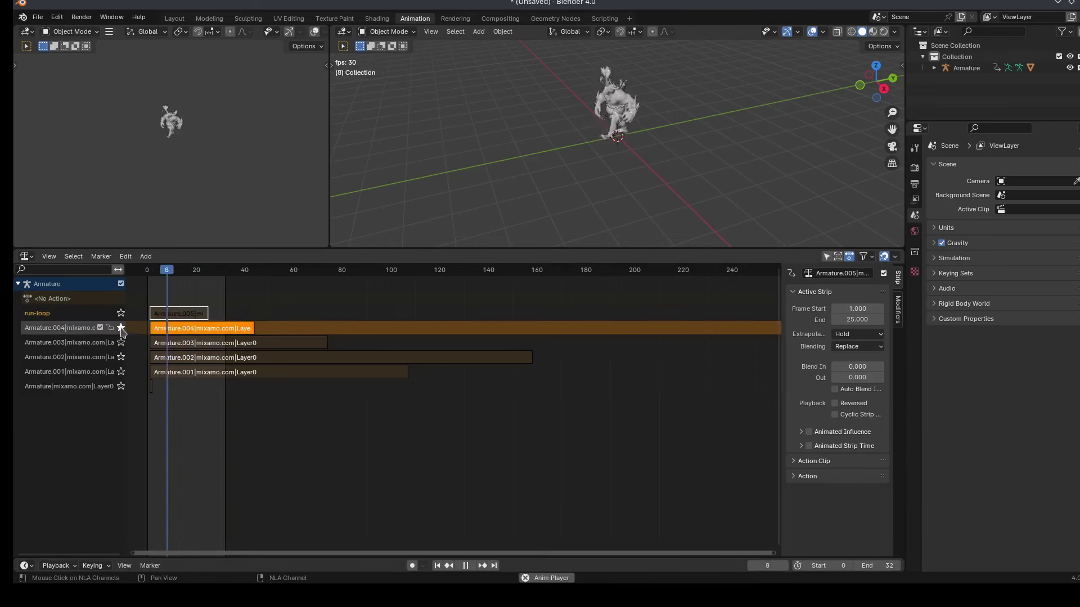
double_click(85, 329)
type("walk=-l")
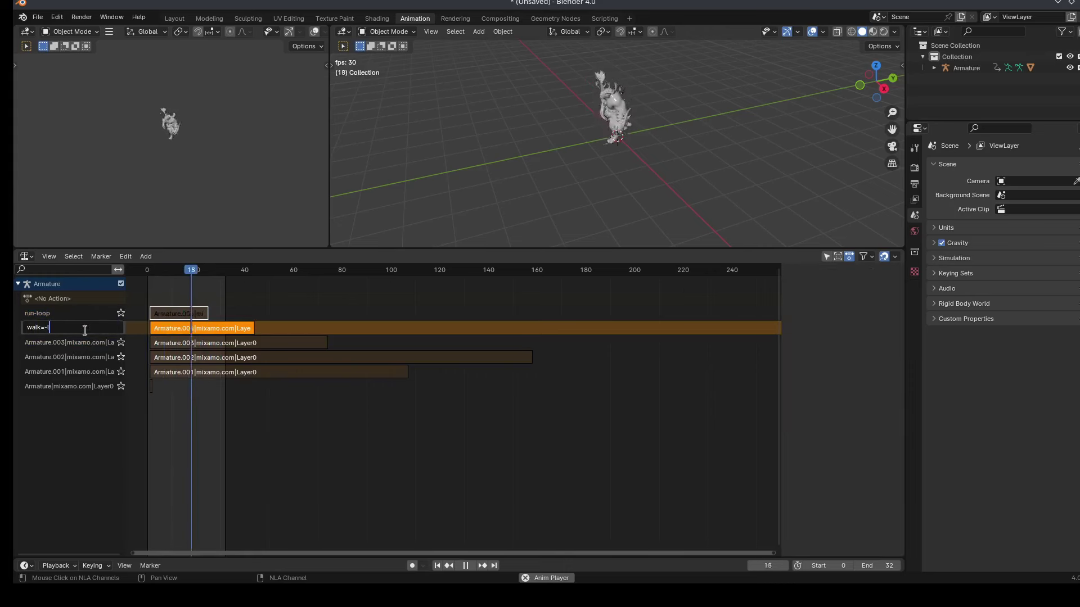
key("BackSpace")
key("BackSpace")
key("BackSpace")
key("BackSpace")
type("k-loop")
key("Return")
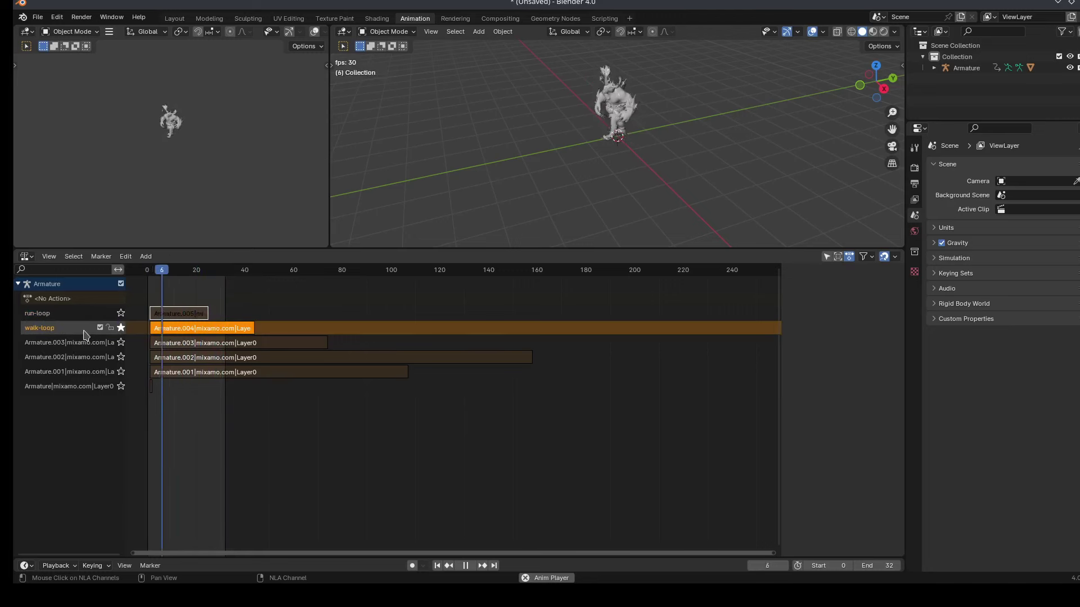
Solo the Armature.003 NLA track and rename it attack.
left_click(112, 344)
double_click(81, 342)
type("attack")
key("Return")
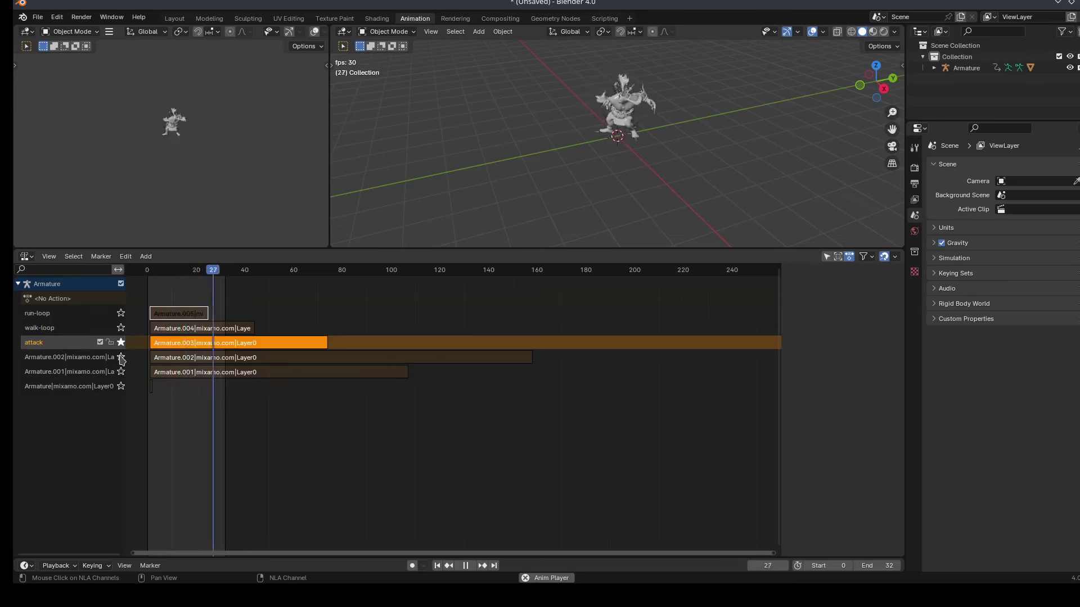
Solo the Armature.002 NLA track and rename it idle-loop.
left_click(119, 358)
double_click(81, 357)
type("idl")
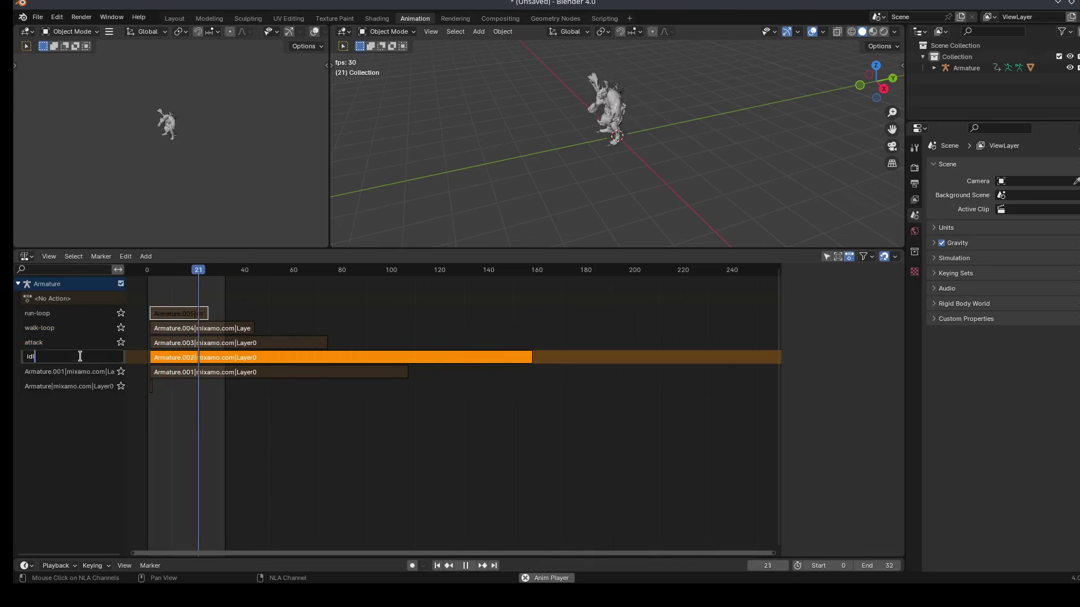
type("e-loop")
key("Return")
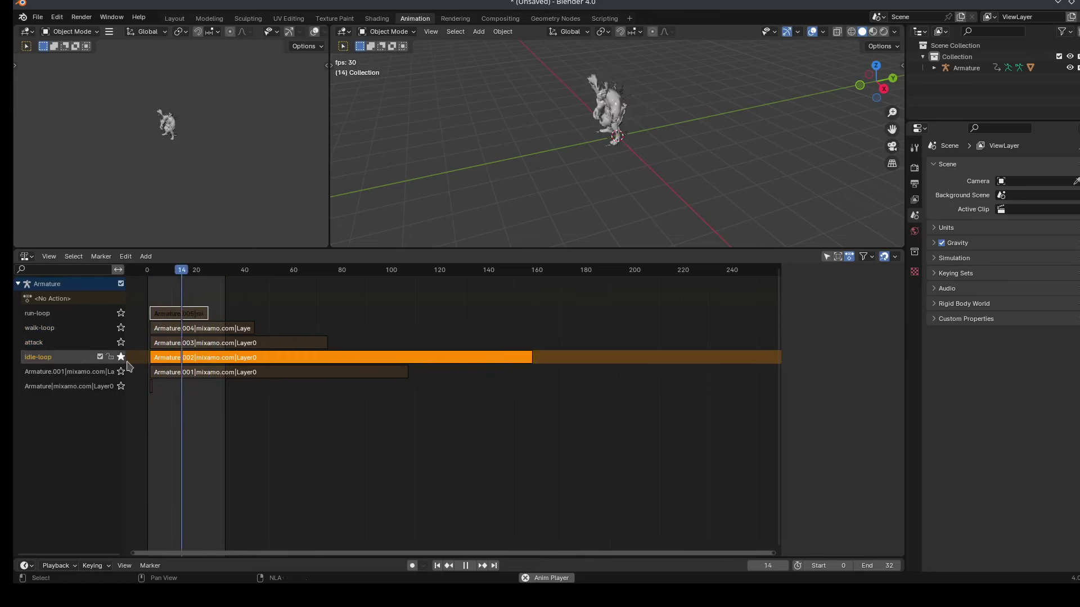
Solo the Armature.001 NLA track and rename it die, and rename the original Armature track tpose.
left_click(86, 373)
double_click(85, 373)
type("die")
key("Return")
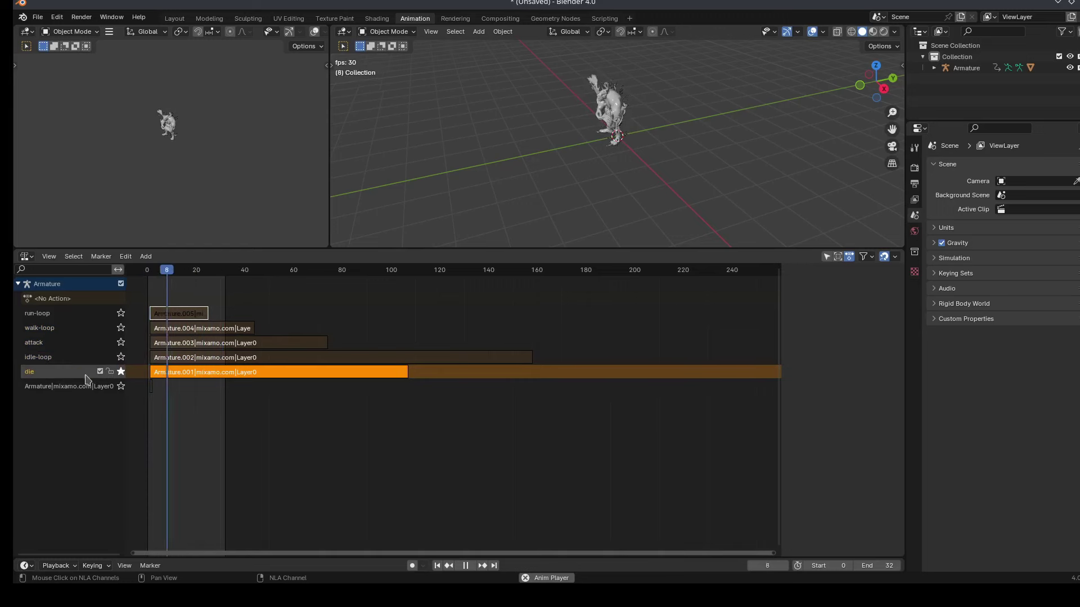
double_click(86, 386)
type("tpose")
key("Return")
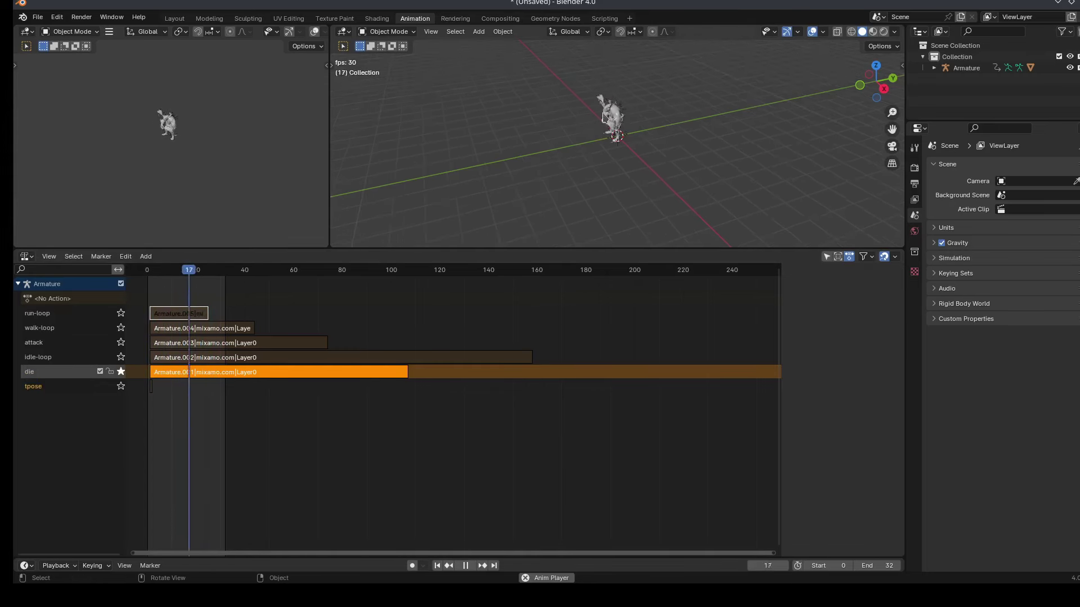
Inspect the playing die animation up close in the 3D viewport and stop the playback.
left_click_drag(880, 88, 925, 89)
left_click_drag(892, 129, 866, 205)
scroll(708, 157, "up", 7)
left_click_drag(891, 129, 922, 1)
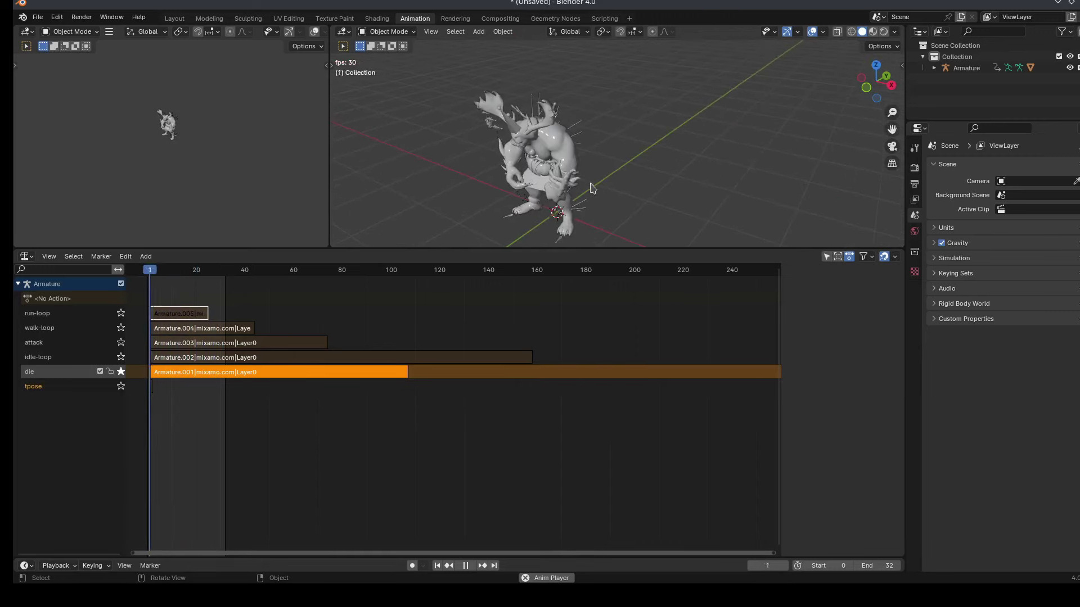
key("space")
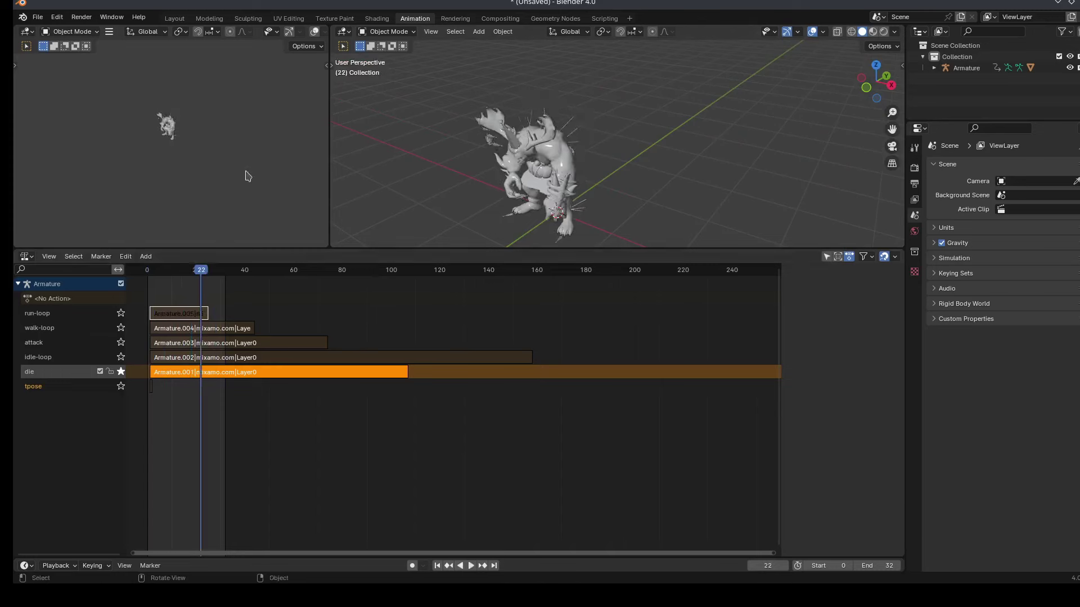
Switch to the Layout workspace and, with the armature and MAW mesh selected, start a glTF 2.0 export.
left_click(35, 17)
left_click(546, 134)
left_click(174, 19)
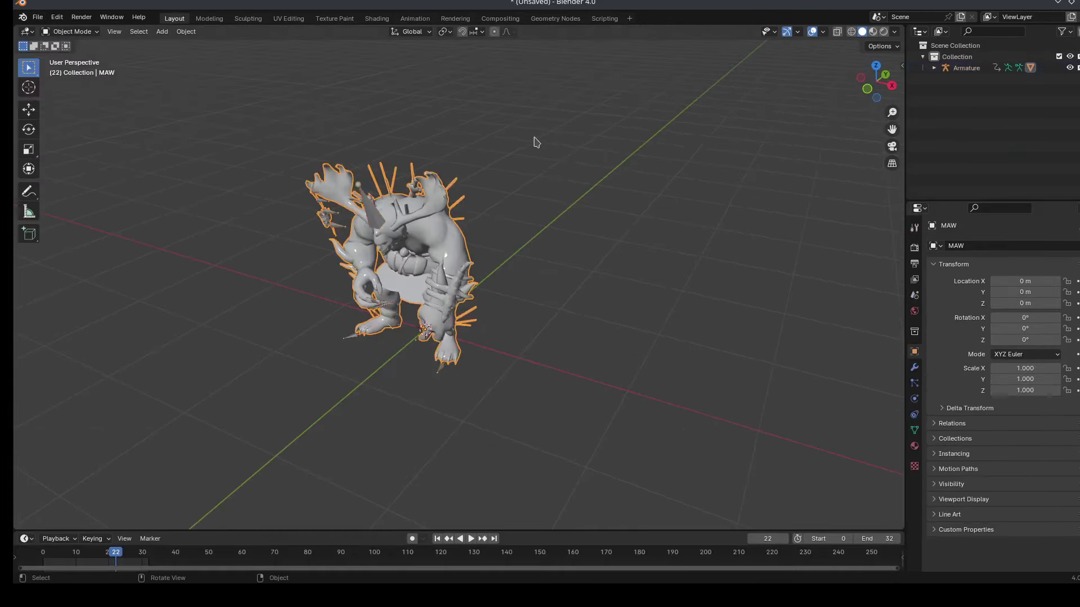
left_click(37, 17)
left_click(37, 17)
left_click(37, 17)
mouse_move(72, 188)
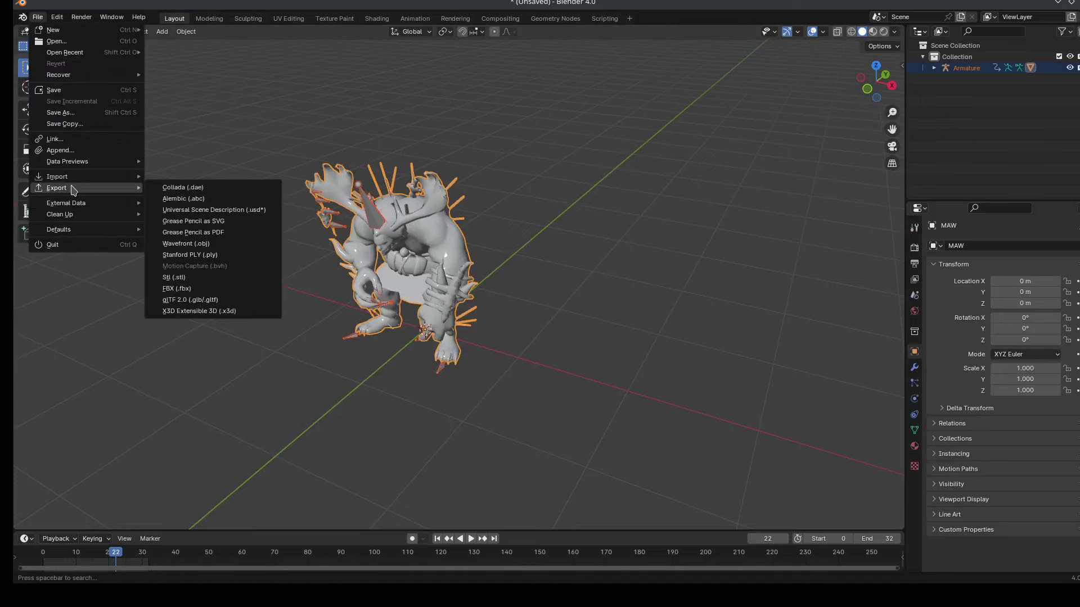
left_click(201, 303)
Check the material and armature data options of the glTF export, including the rest position and deformation bone settings.
left_click(737, 243)
left_click(721, 372)
scroll(727, 367, "down", 2)
left_click(725, 369)
scroll(723, 370, "down", 3)
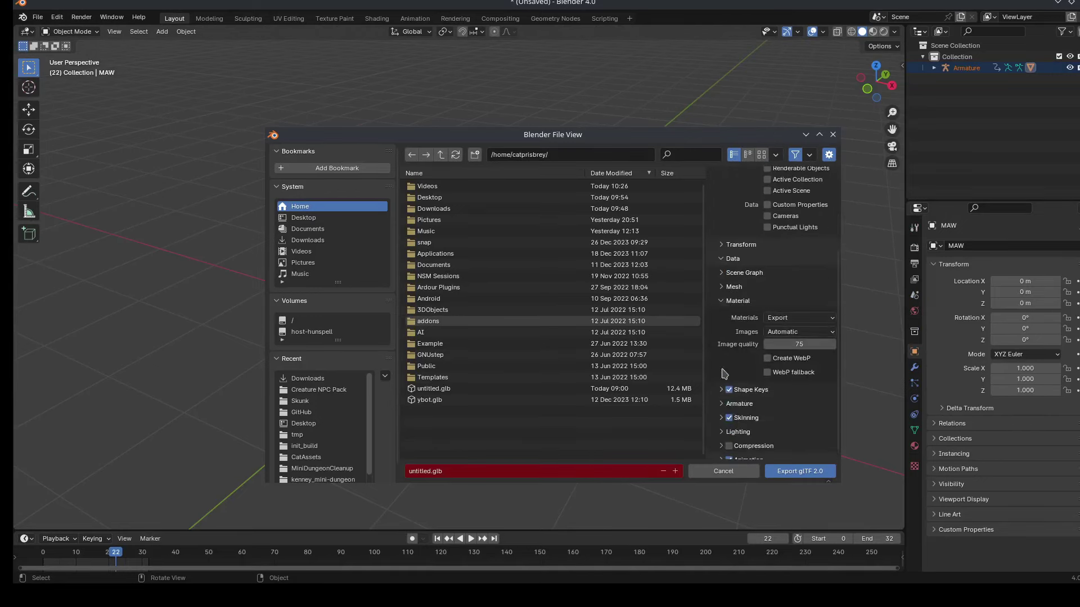
left_click(724, 404)
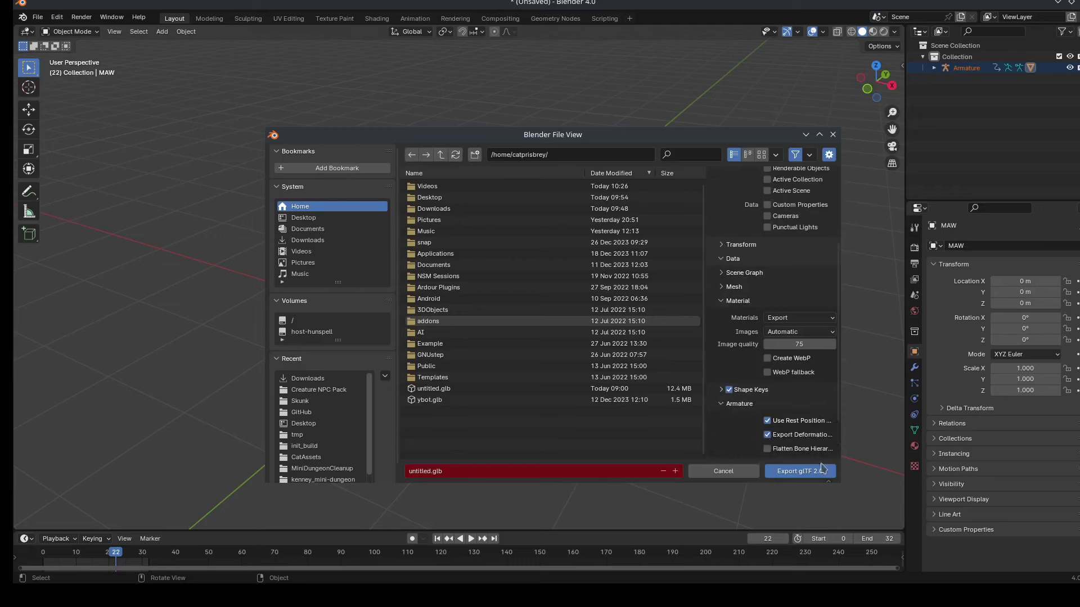
Export the character as untitled.glb into the Skunk folder on the Desktop.
left_click(319, 228)
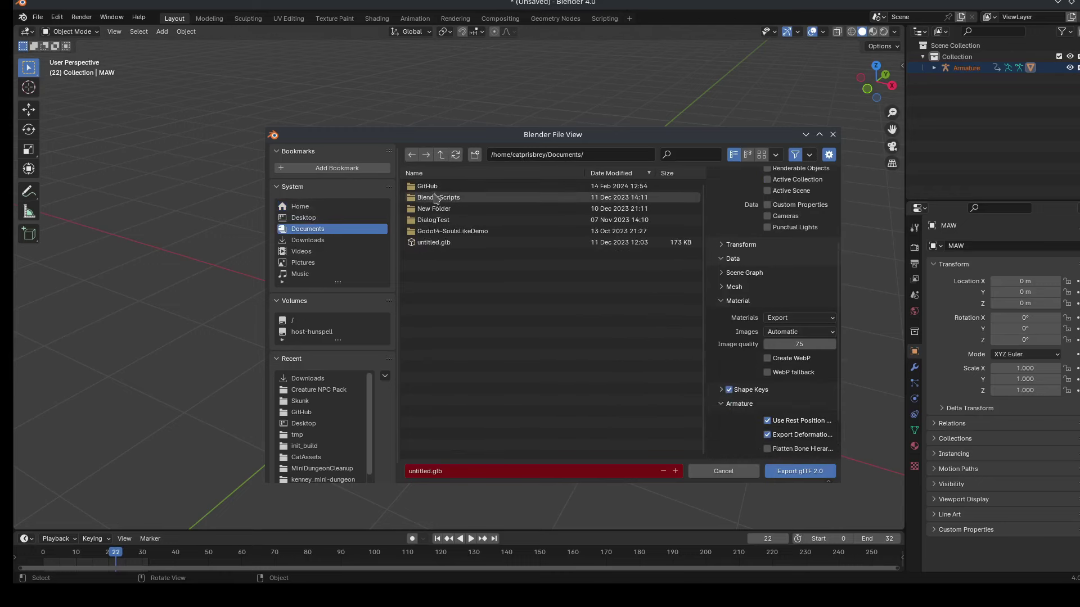
left_click(318, 241)
left_click(303, 219)
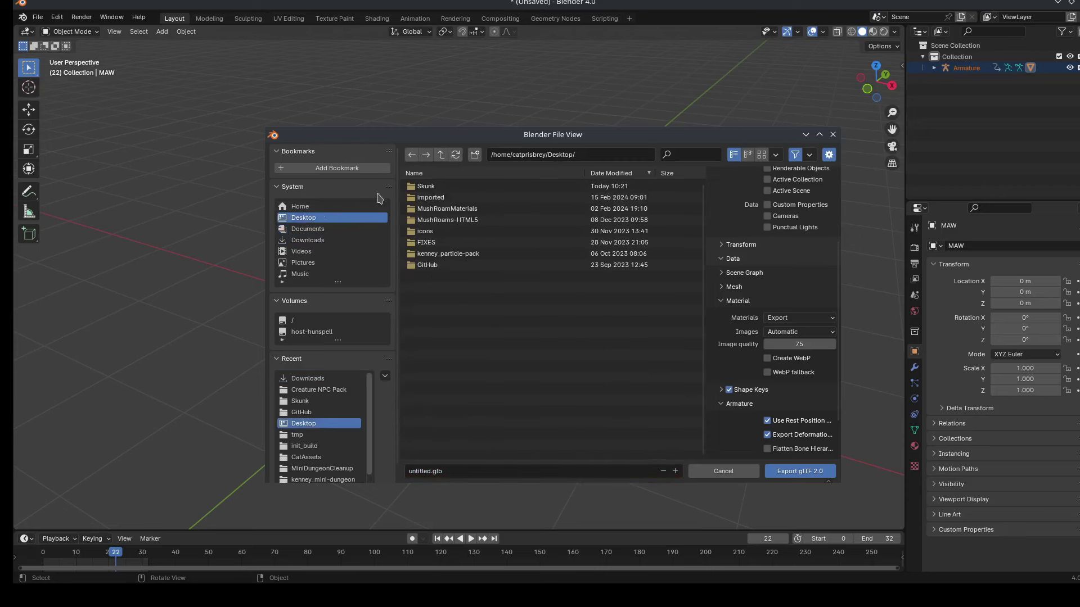
left_click(439, 187)
left_click(440, 187)
left_click(810, 470)
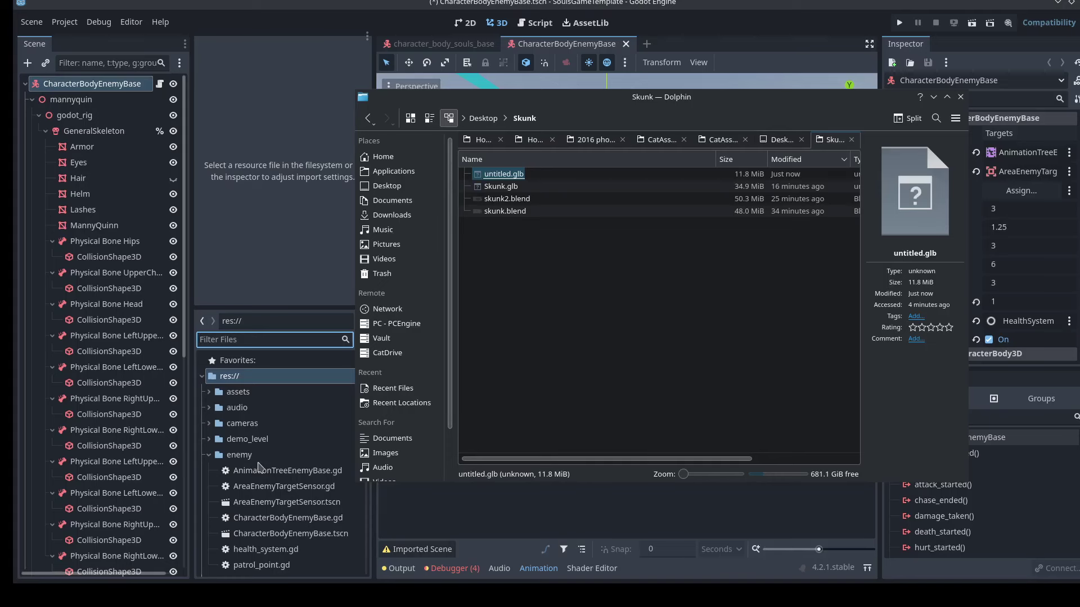
Switch to Godot, bring untitled.glb into the assets folder, and open its advanced import settings to view the untitled_MAW mesh.
left_click(291, 397)
scroll(303, 424, "down", 7)
left_click(286, 339)
type("unti")
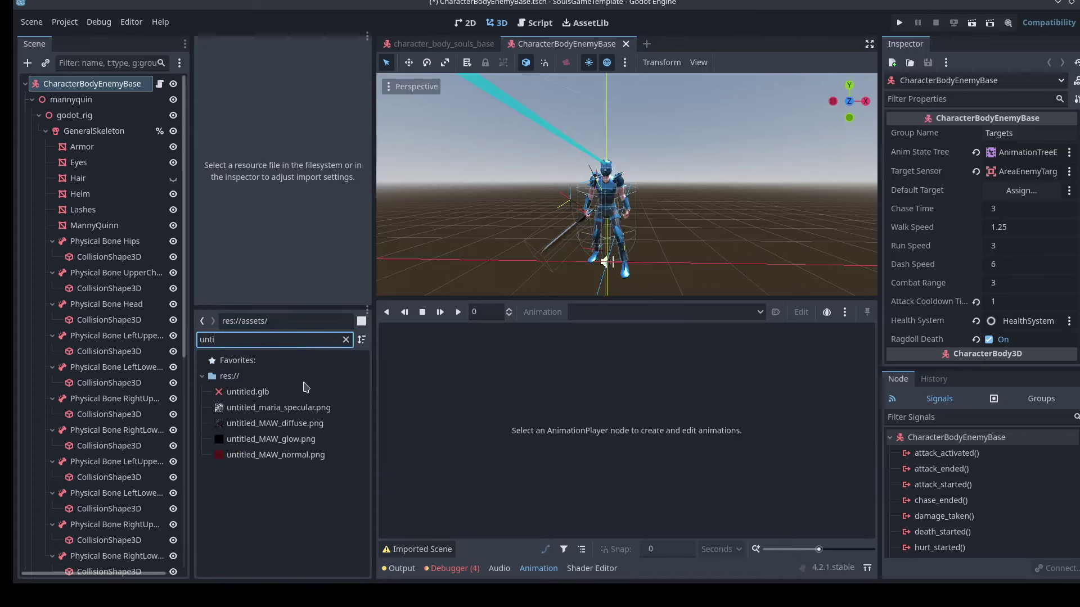
double_click(256, 393)
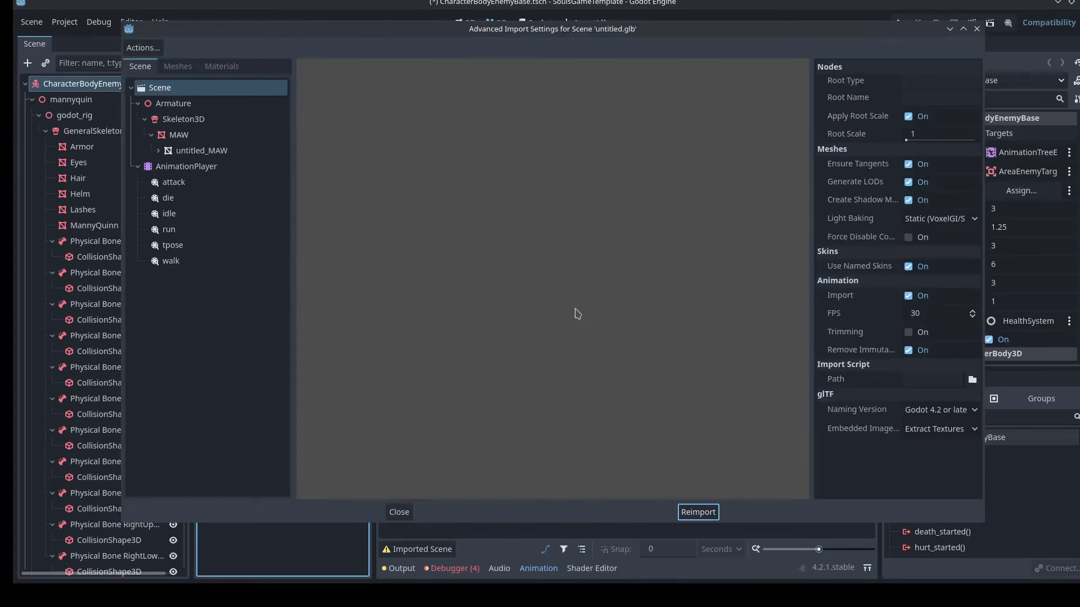
left_click(198, 152)
left_click_drag(591, 324, 536, 293)
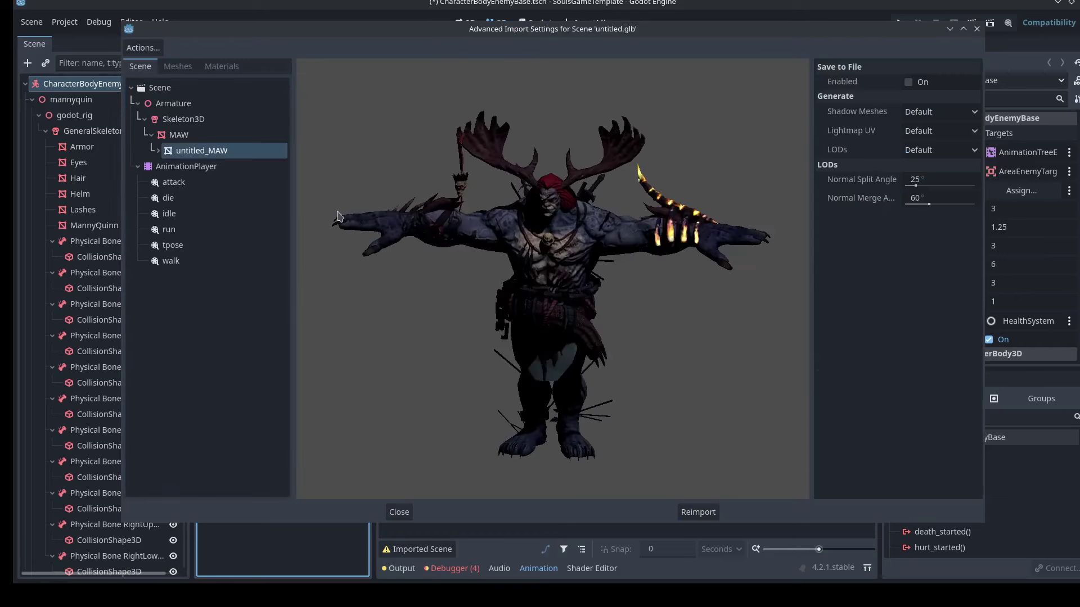
Give Skeleton3D a new BoneMap that uses a new SkeletonProfileHumanoid as its profile.
left_click(183, 119)
left_click(952, 112)
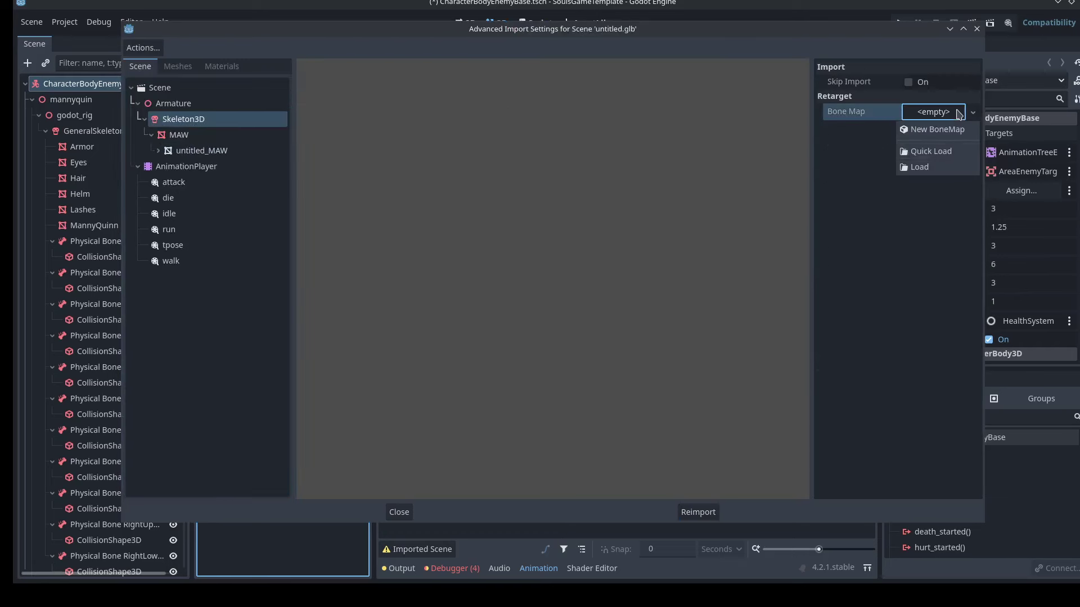
left_click(930, 128)
left_click(939, 111)
left_click(948, 133)
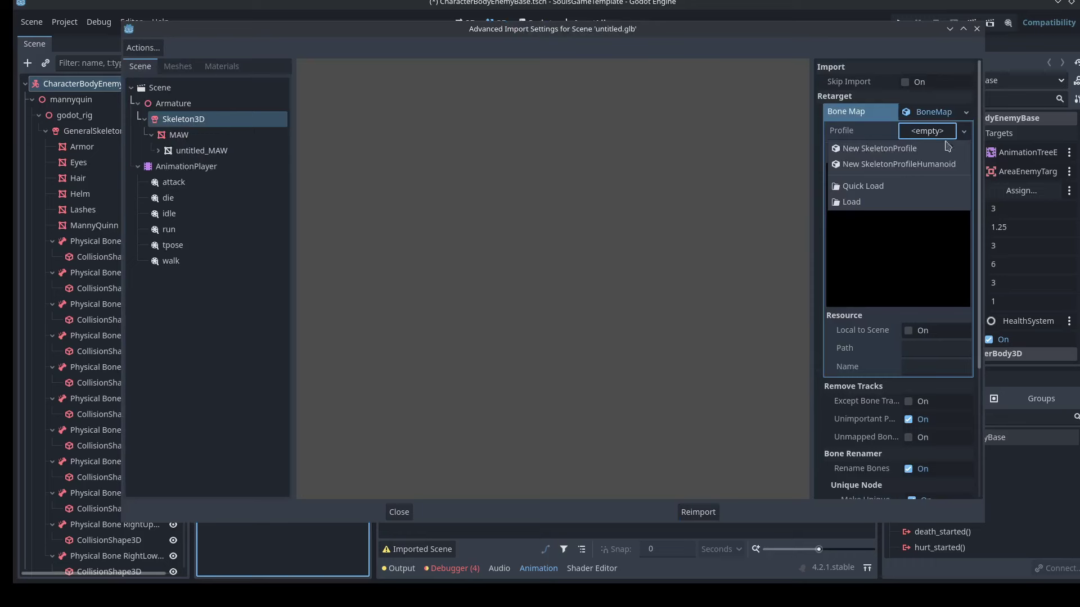
left_click(933, 164)
Check the bone map's LeftHand group and view the untitled_MAW mesh from another angle.
left_click(938, 157)
left_click(929, 193)
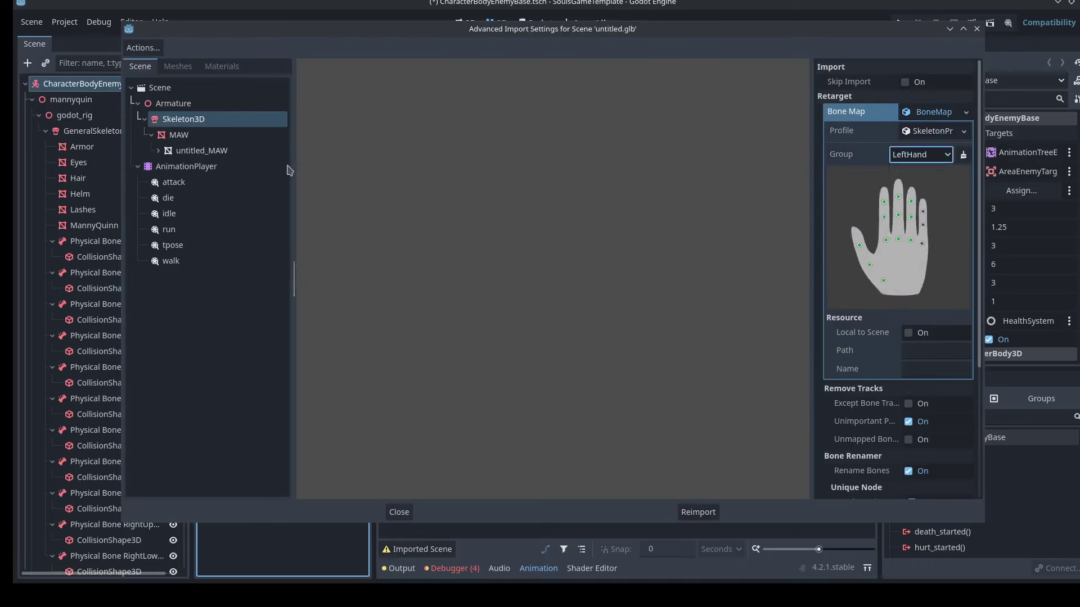
left_click(218, 152)
left_click_drag(412, 241, 547, 343)
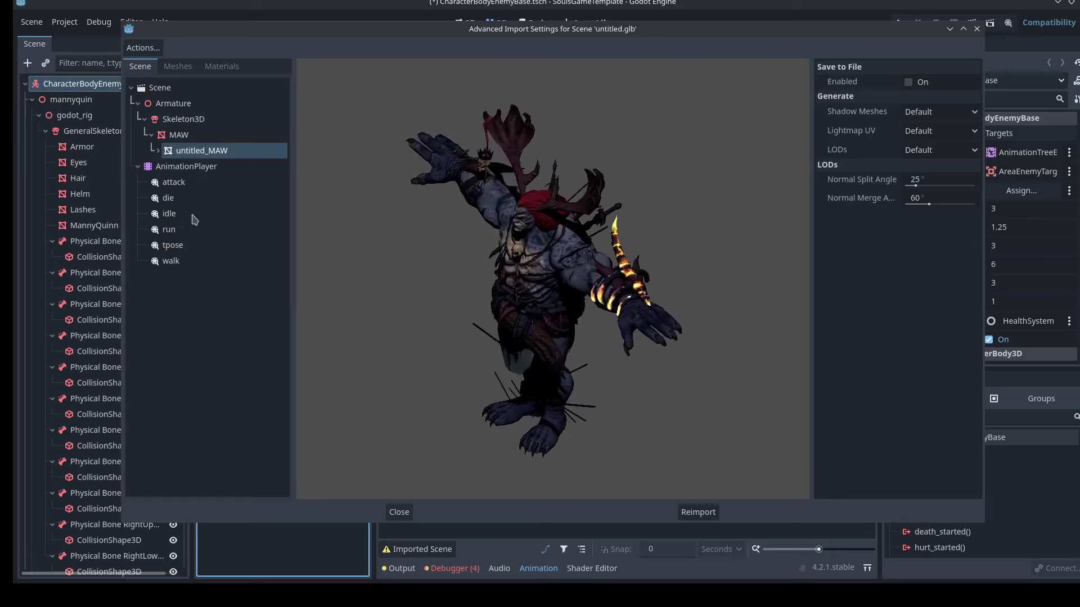
Reimport untitled.glb with its bone mapping and turn off Ragdoll Death on the CharacterBodyEnemyBase root node.
left_click(698, 512)
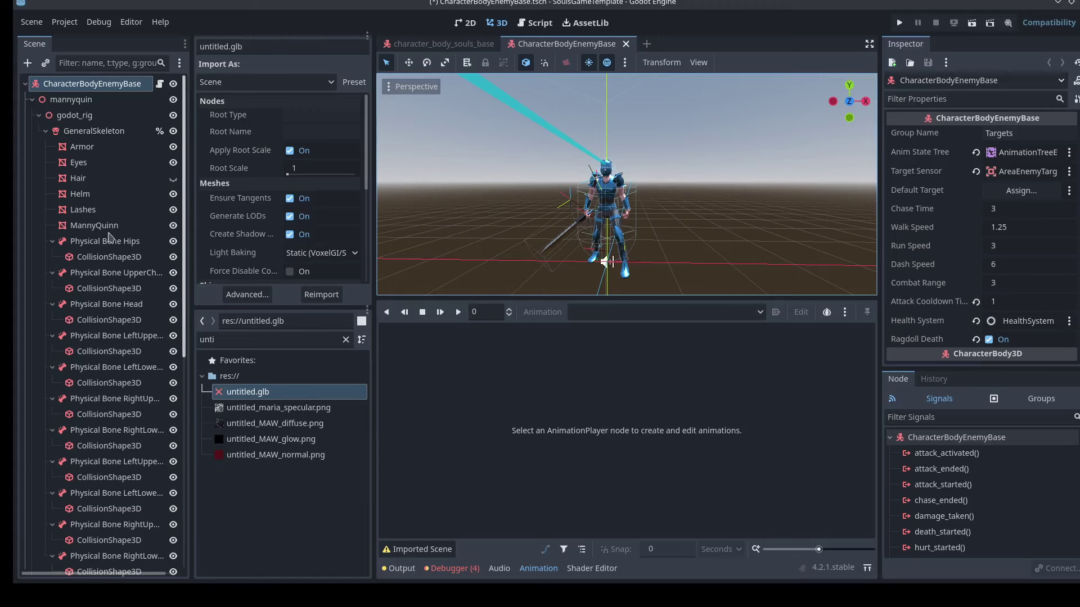
scroll(94, 263, "down", 5)
left_click(110, 449)
scroll(143, 388, "up", 5)
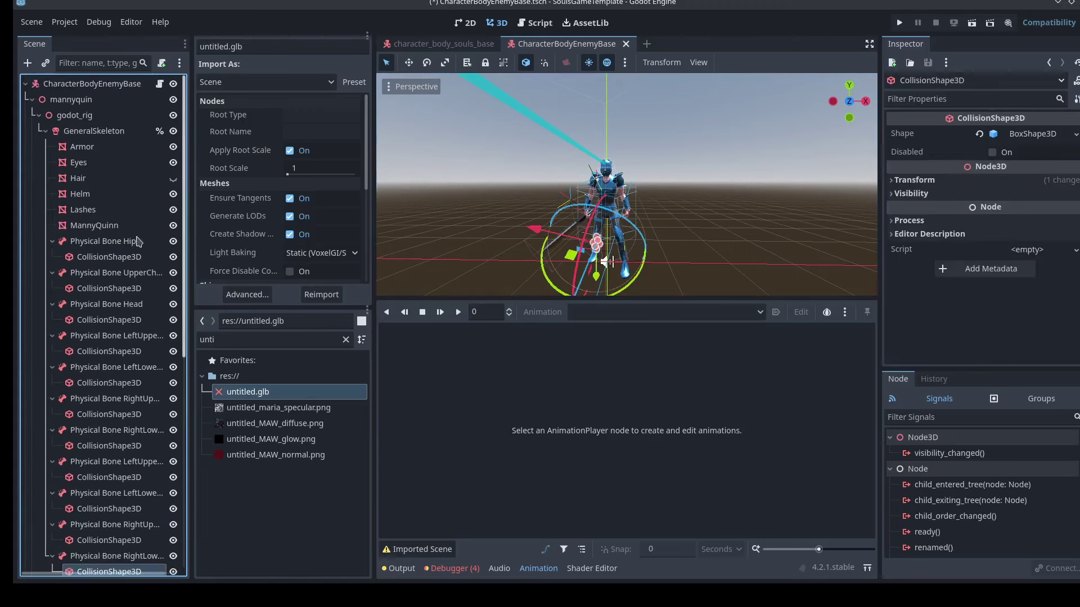
left_click(79, 101)
left_click(84, 84)
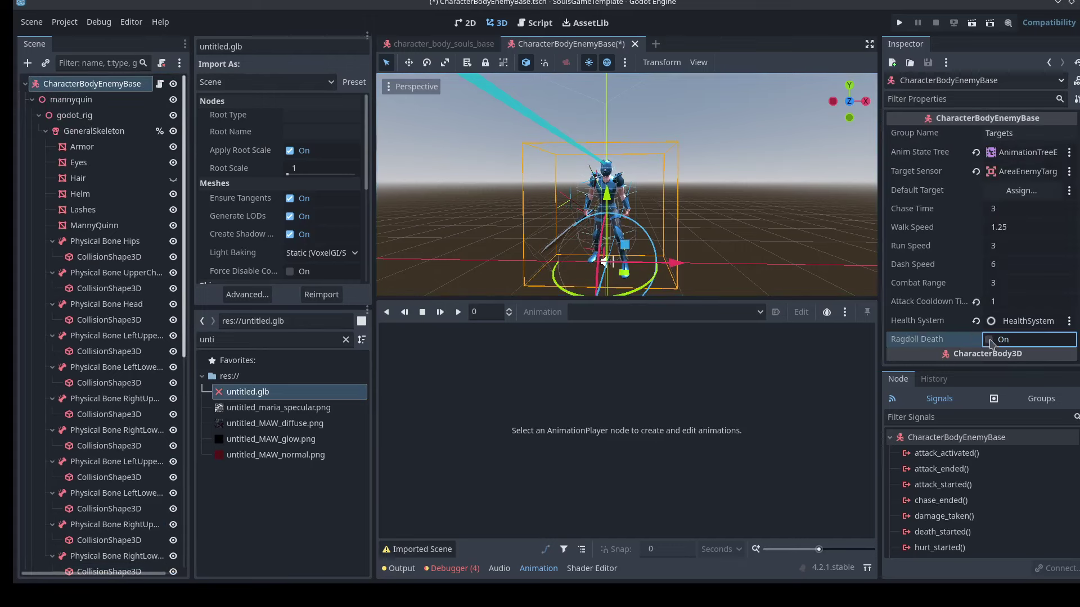
Delete the mannyquin node and all of its children from the enemy scene.
left_click(32, 99)
left_click(56, 101)
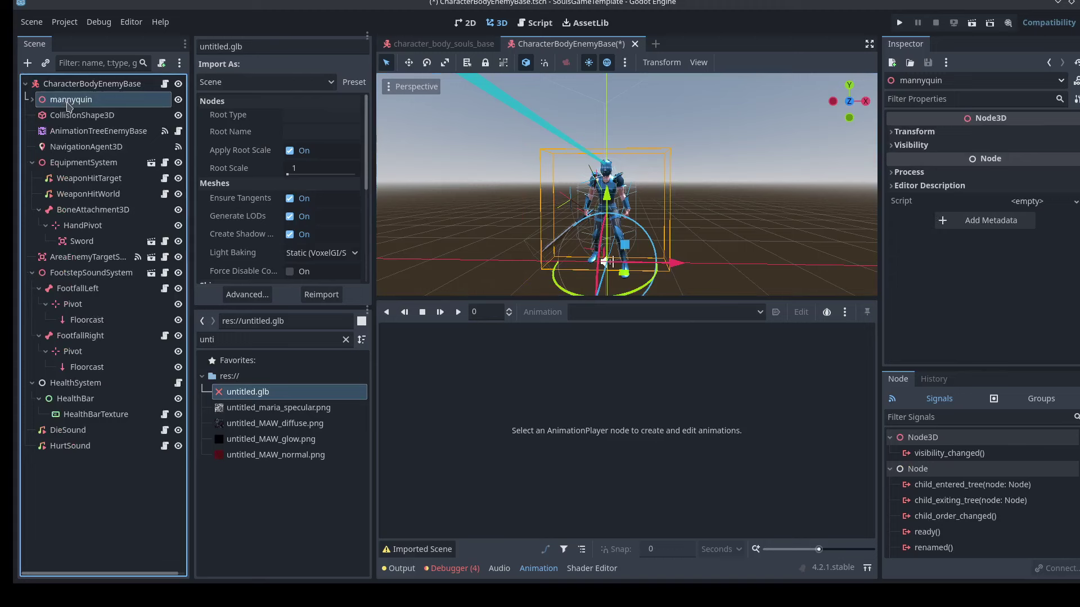
right_click(67, 103)
left_click(113, 444)
left_click(587, 289)
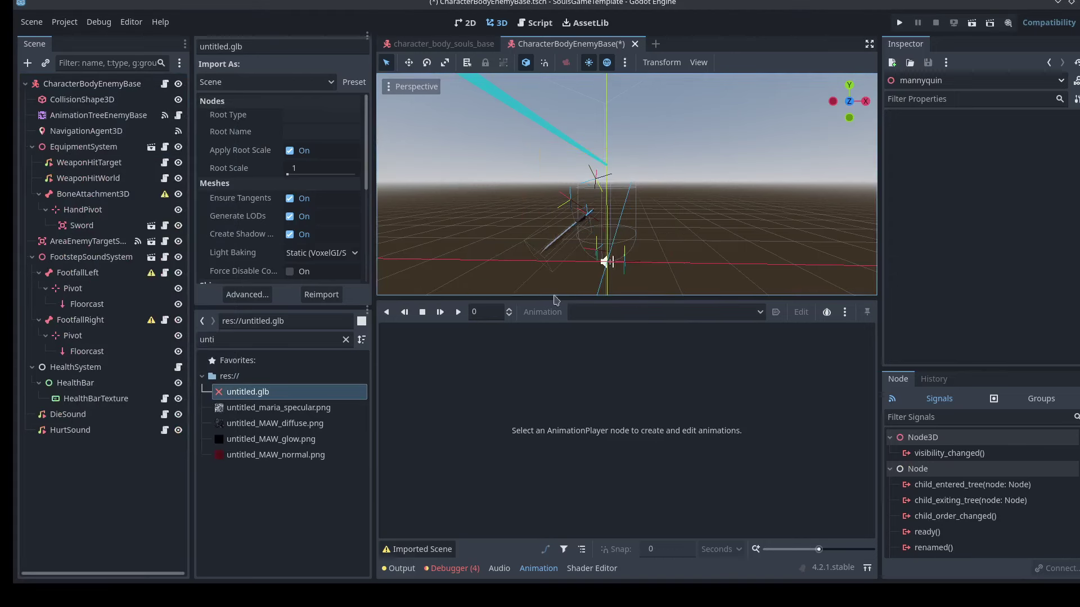
Add untitled.glb as a child of CharacterBodyEnemyBase and make the instance local.
left_click_drag(267, 392, 91, 94)
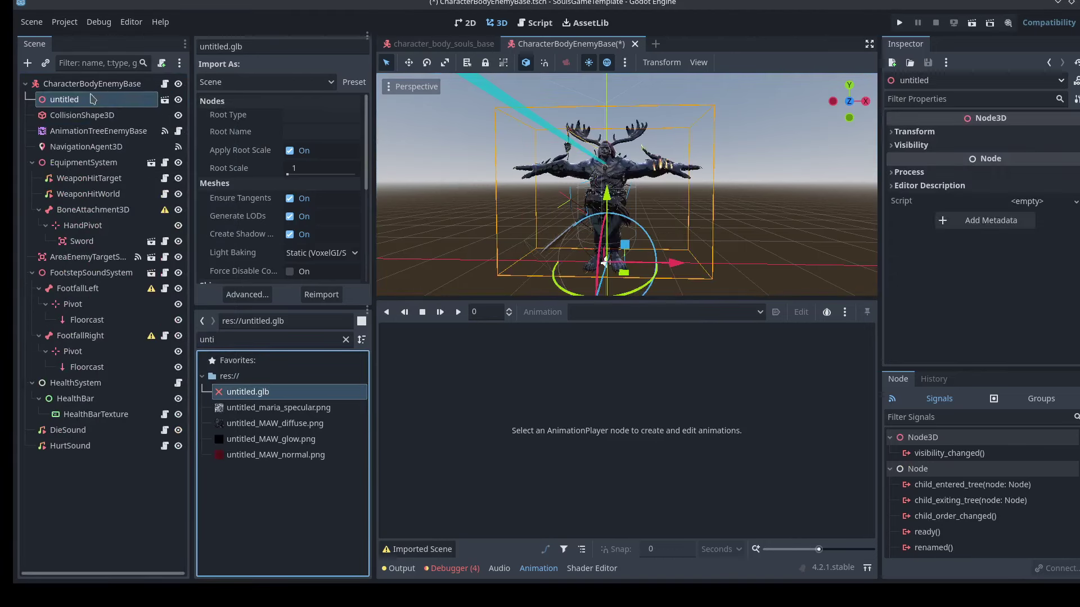
left_click_drag(839, 98, 856, 111)
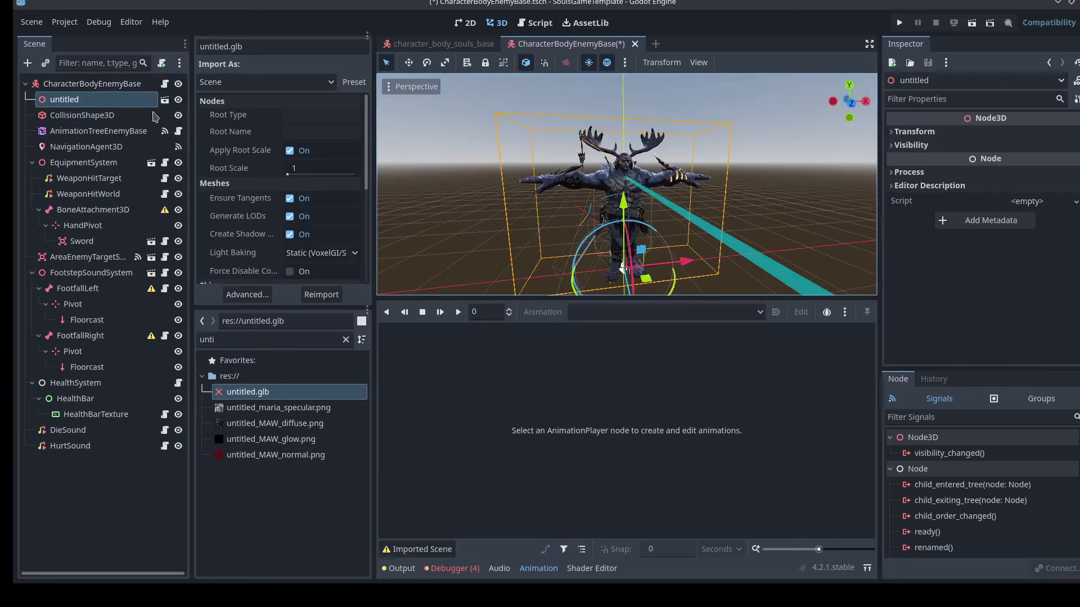
right_click(83, 104)
left_click(145, 437)
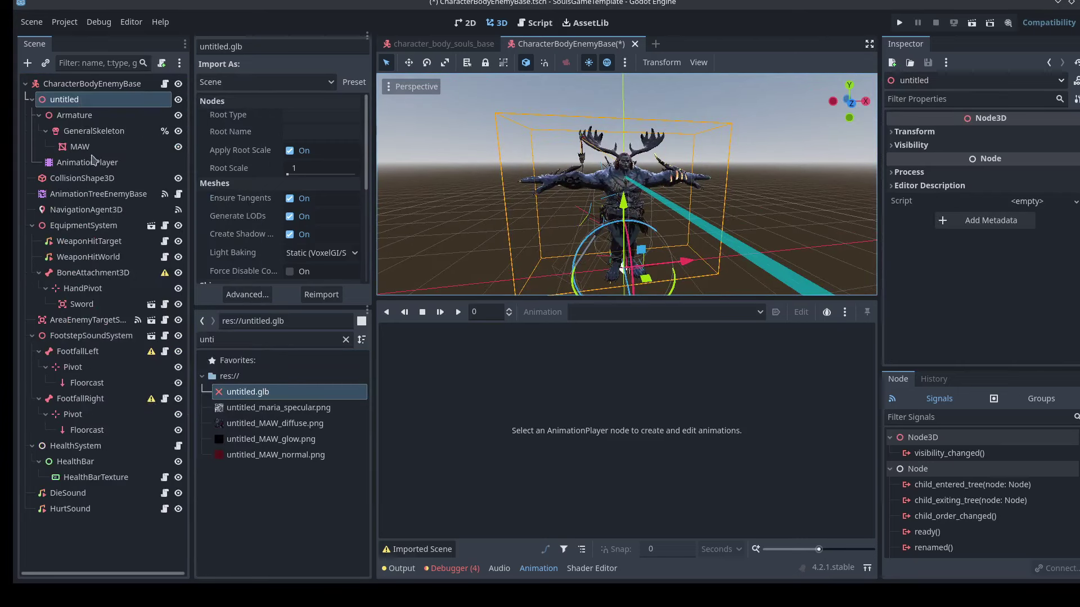
Load MeleeLib.res into the new character's AnimationPlayer and make the library unique to the scene.
left_click(88, 164)
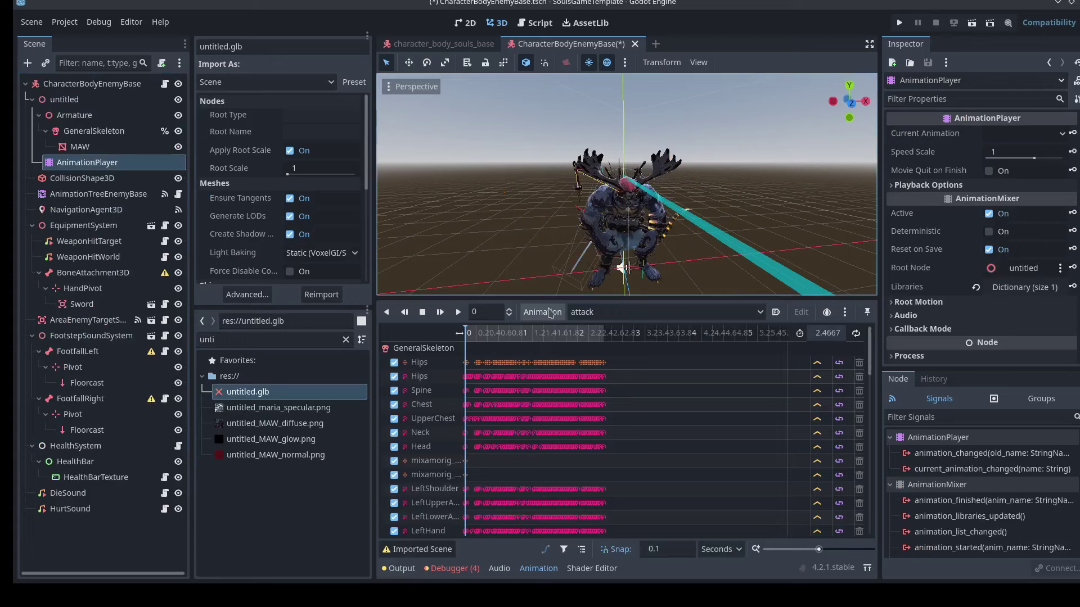
left_click(549, 312)
left_click(573, 351)
left_click(793, 140)
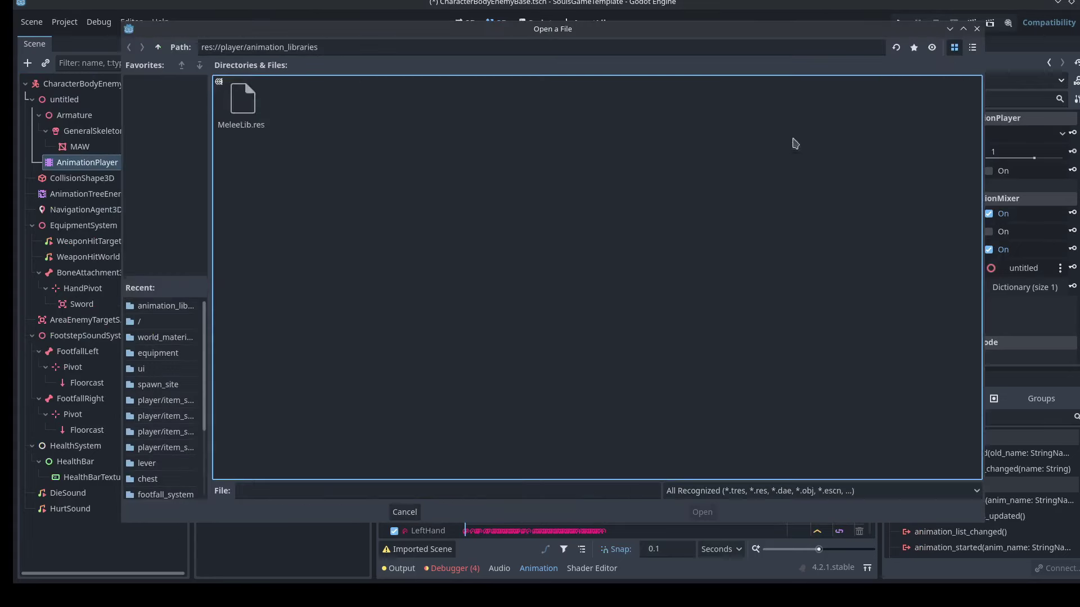
double_click(242, 100)
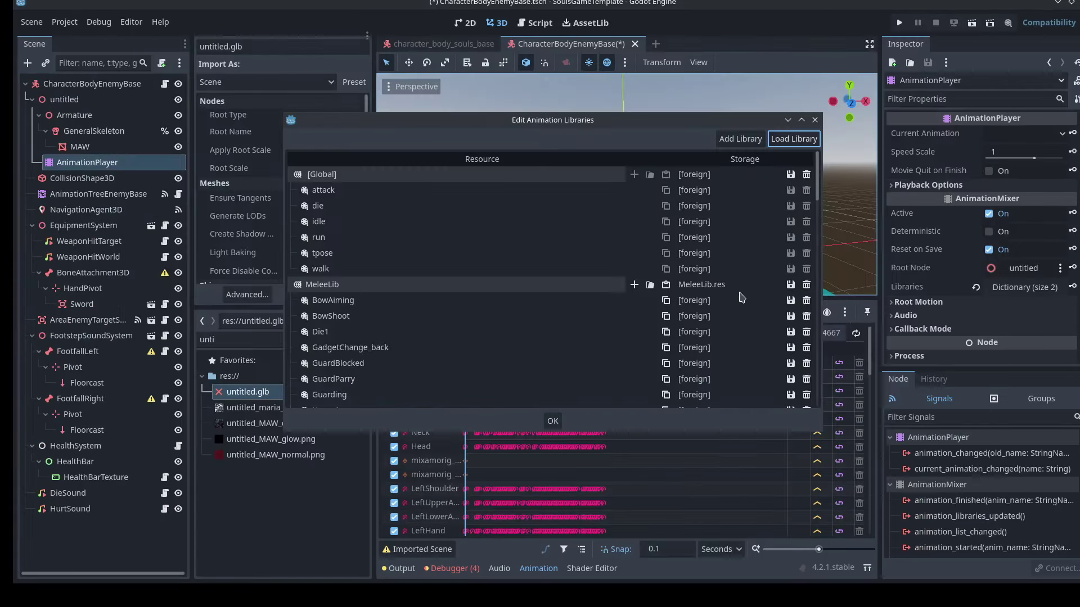
left_click(790, 285)
left_click(790, 337)
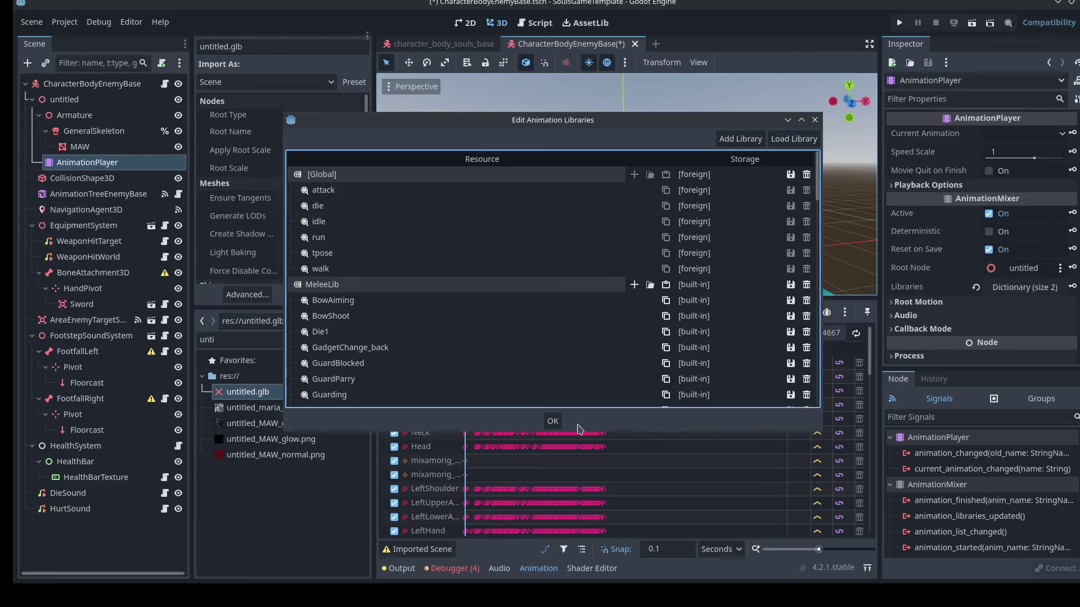
left_click(553, 421)
Preview the MeleeLib/HeavyStrafe45L, MeleeLib/HeavyCharge and walk animations on the mutant.
left_click(579, 312)
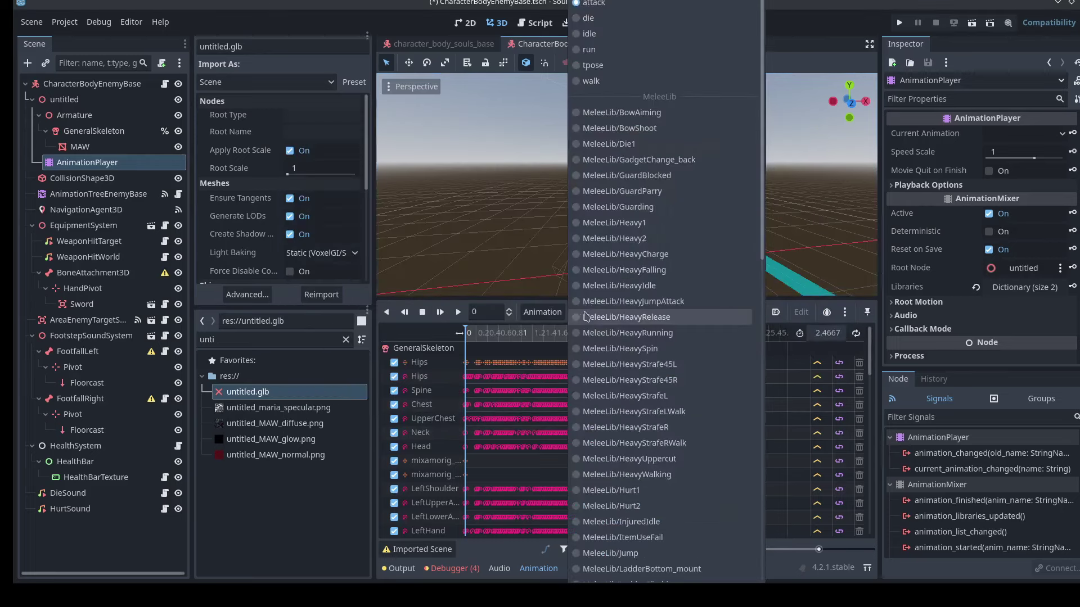
left_click(611, 363)
left_click(459, 313)
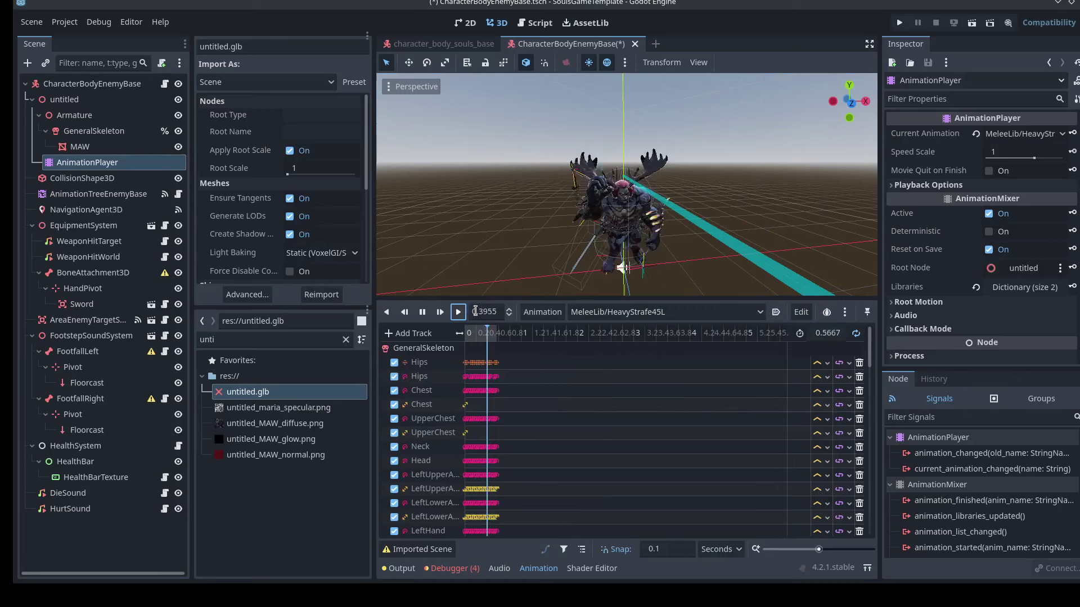
left_click(636, 311)
left_click(624, 253)
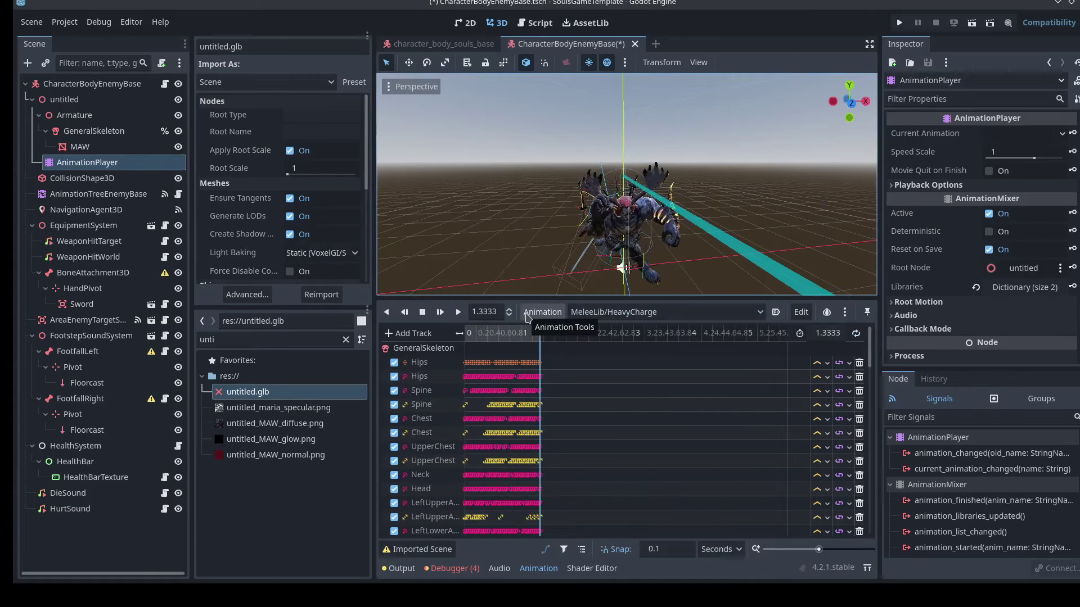
left_click(666, 312)
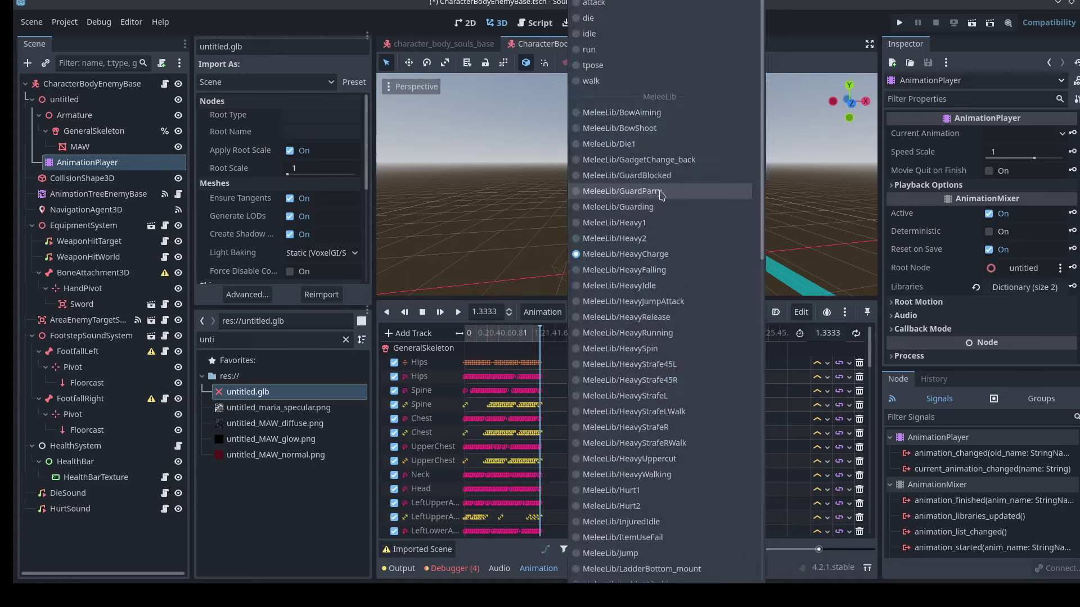
left_click(600, 83)
left_click(459, 313)
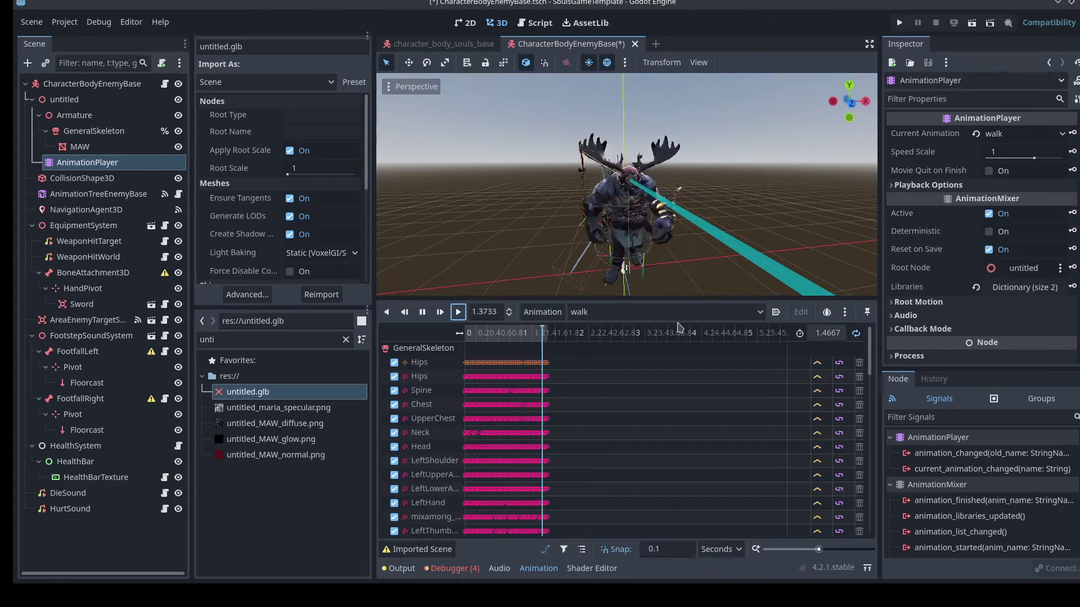
left_click(423, 312)
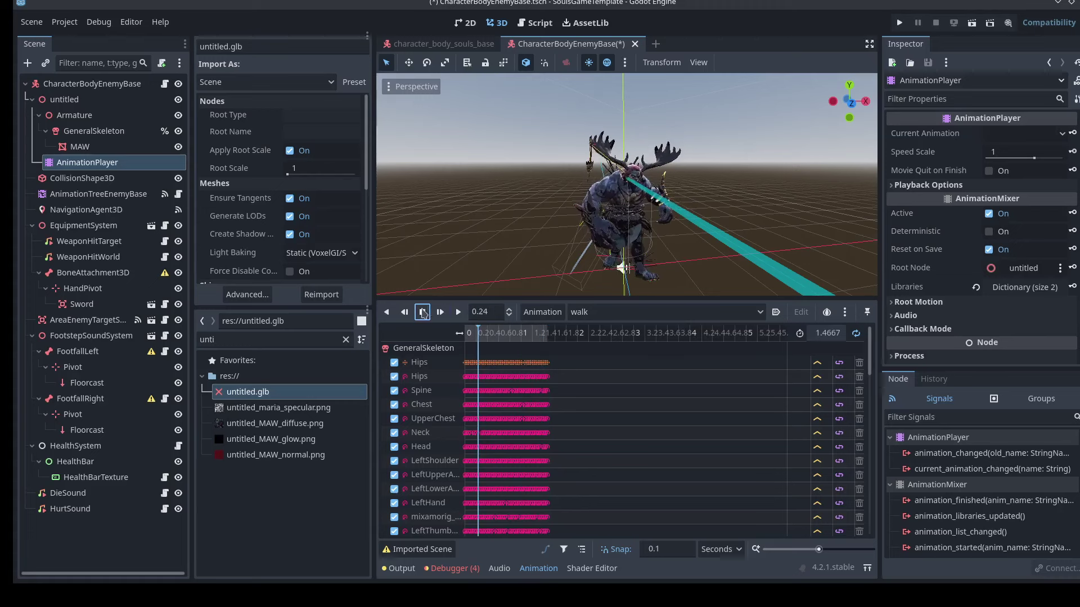
Assign the new character's AnimationPlayer as the Anim Player of AnimationTreeEnemyBase and view the pose from the side.
left_click(91, 194)
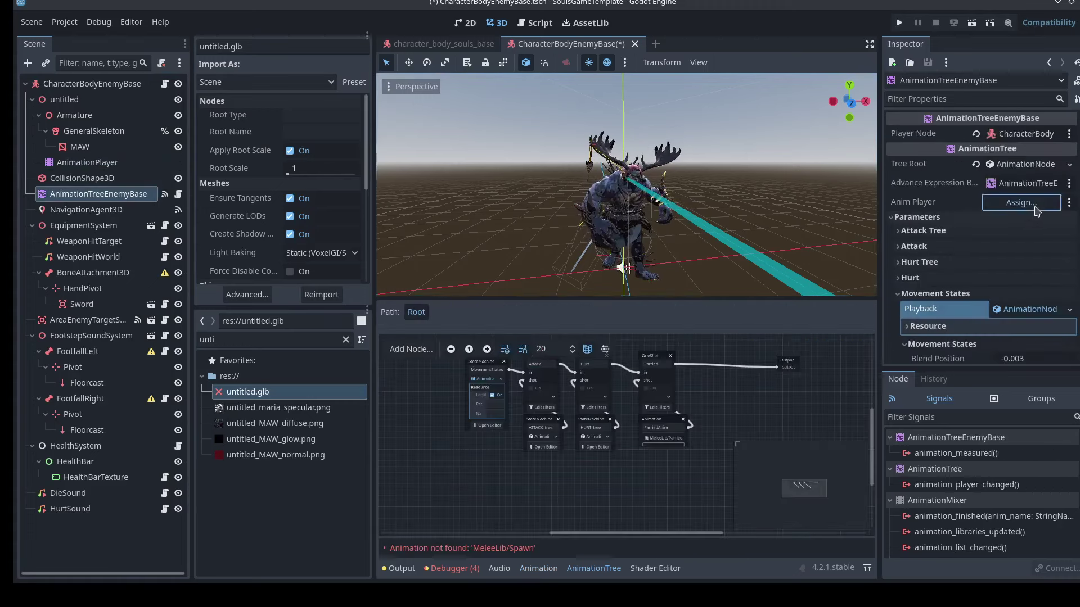
left_click(1021, 202)
left_click(524, 210)
double_click(524, 210)
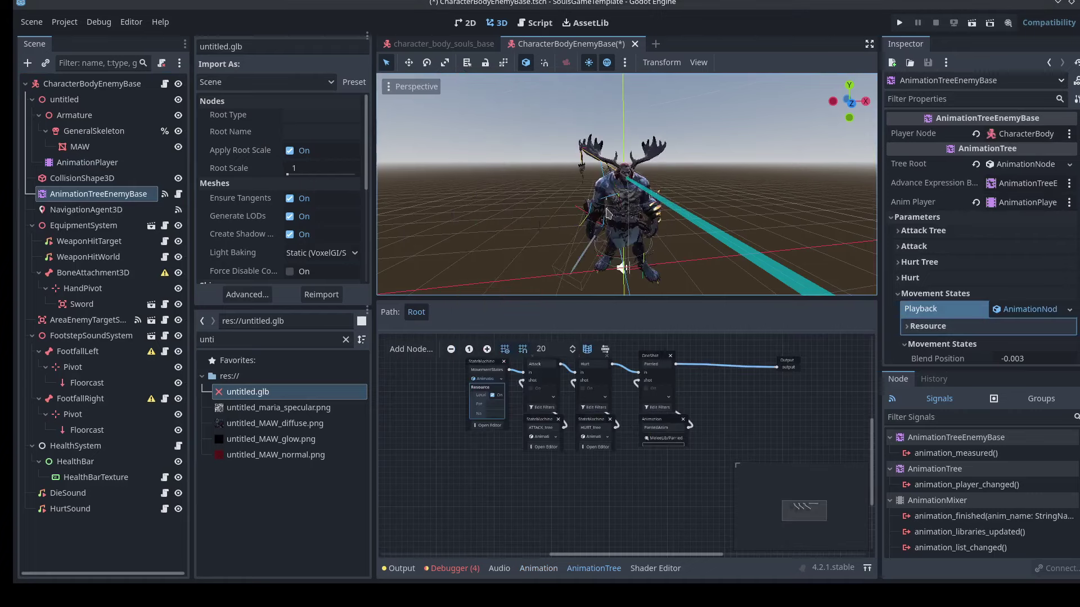
scroll(725, 180, "up", 3)
left_click_drag(847, 121, 917, 85)
scroll(847, 124, "down", 4)
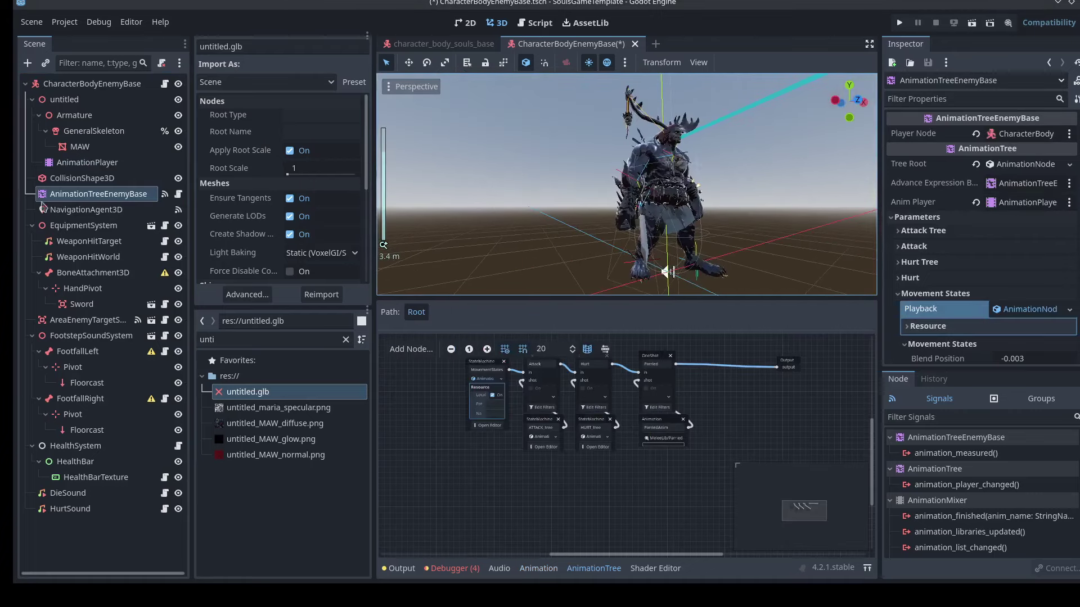
Set the EquipmentSystem BoneAttachment3D's external skeleton to GeneralSkeleton and reselect RightHand as its bone.
left_click(62, 225)
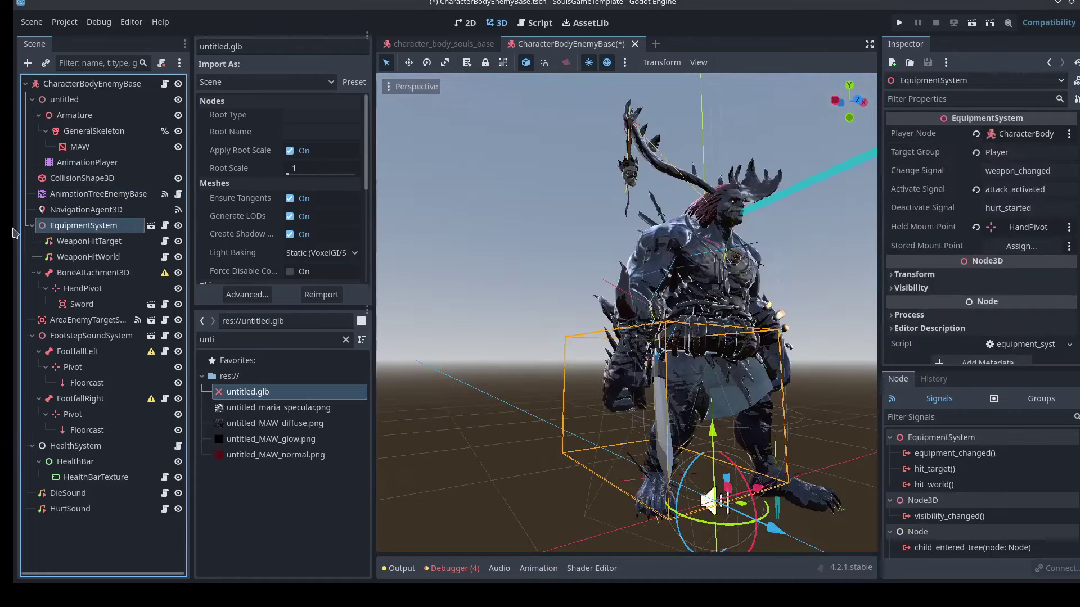
left_click(70, 274)
left_click(1025, 207)
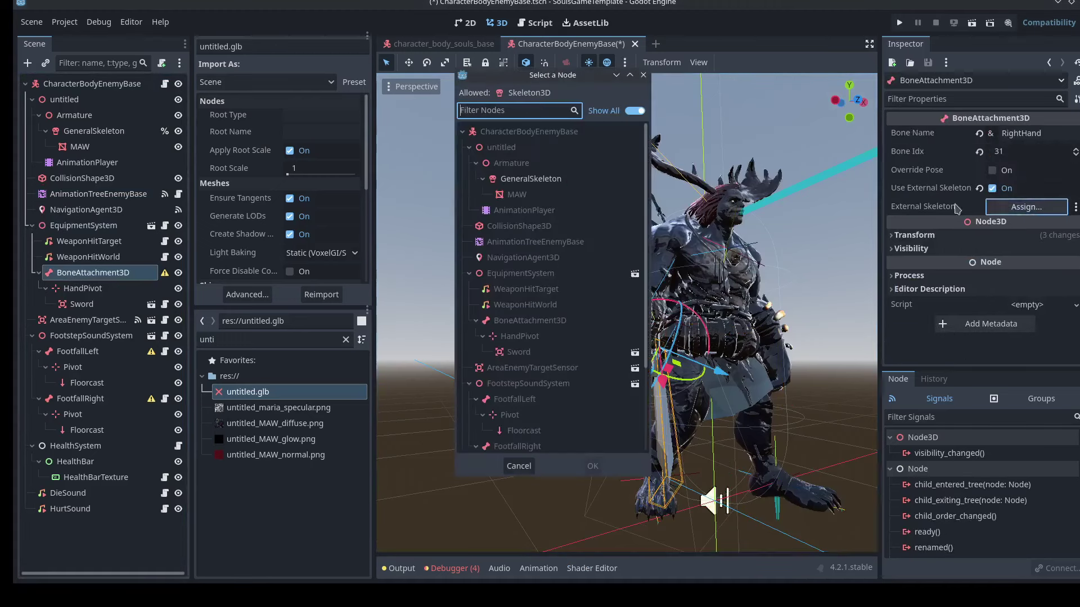
double_click(556, 189)
left_click(1029, 134)
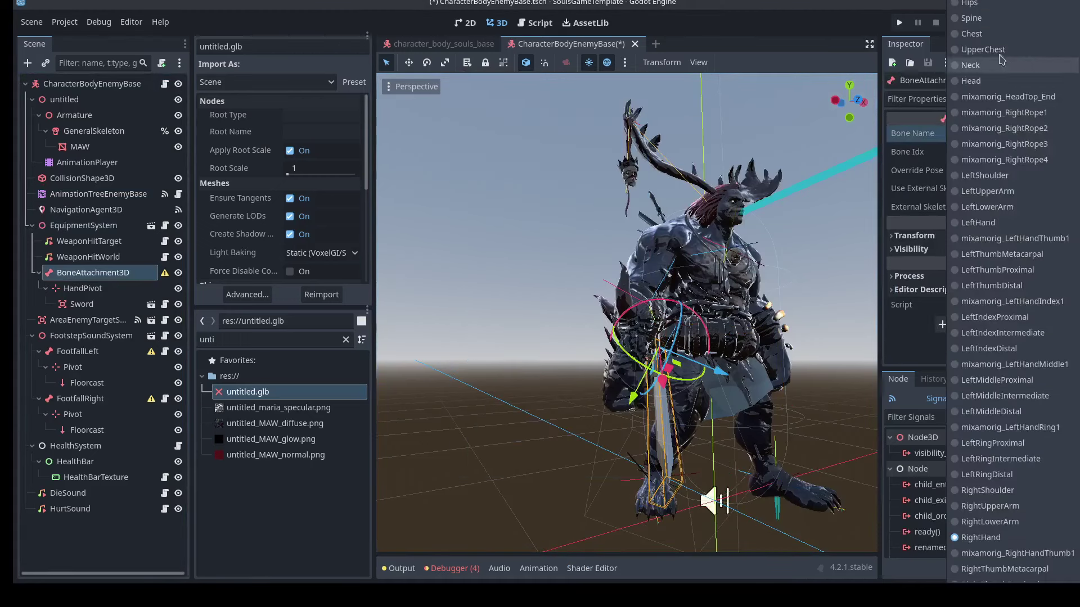
left_click(988, 518)
left_click(1029, 134)
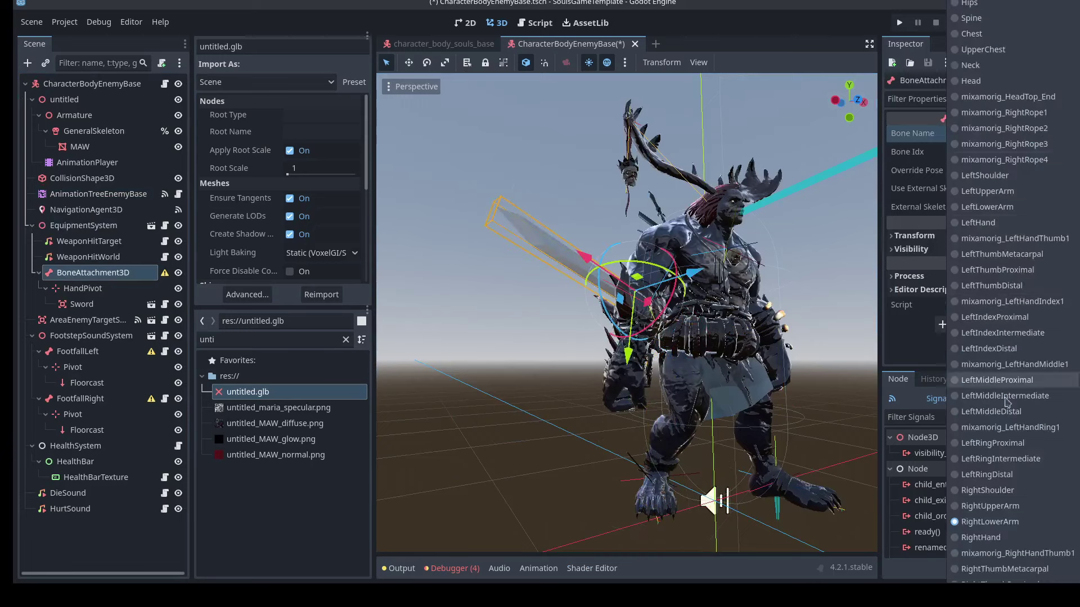
left_click(990, 534)
Move HandPivot along its Y axis to about 0.298 m to fit the sword to the mutant's hand.
left_click(87, 287)
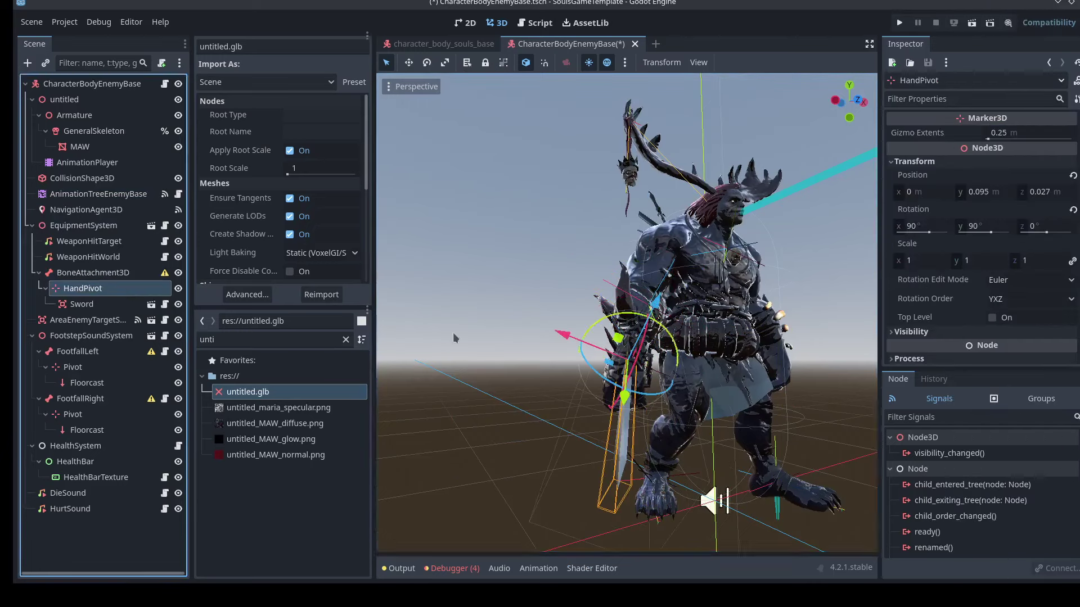
left_click_drag(660, 309, 654, 327)
middle_click_drag(509, 328, 462, 302)
left_click_drag(538, 263, 536, 275)
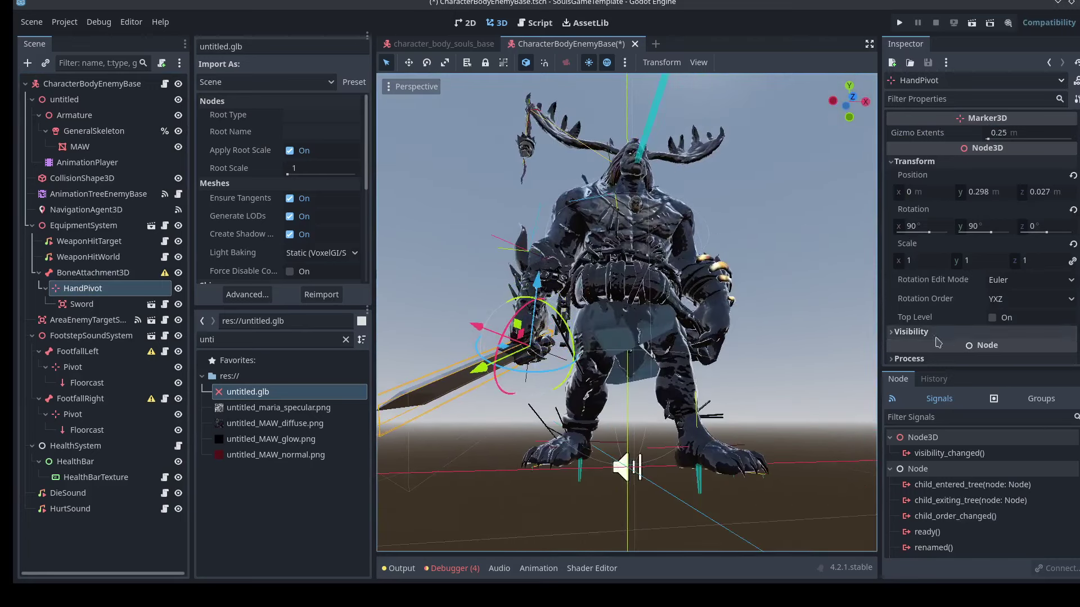
Scale the Sword node uniformly to about 1.505.
scroll(950, 337, "down", 2)
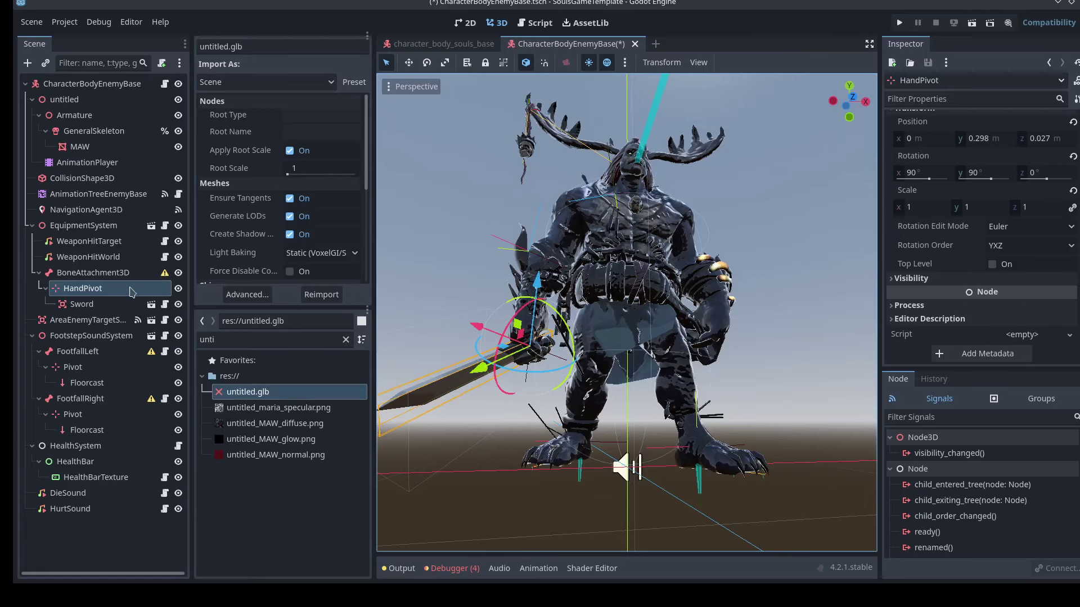
left_click(79, 305)
scroll(945, 265, "down", 5)
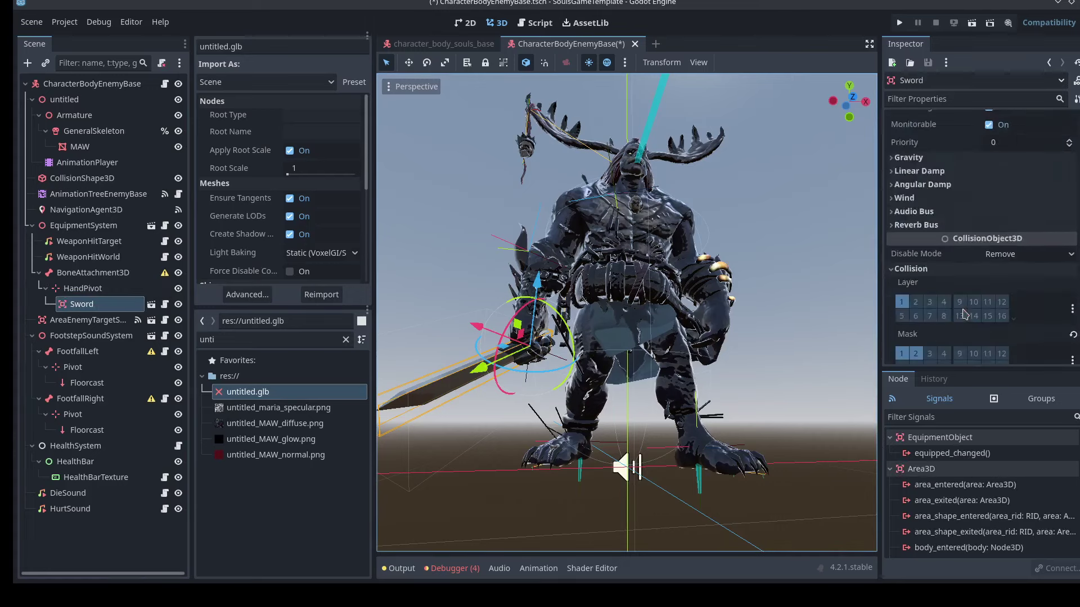
left_click(938, 266)
scroll(626, 312, "down", 11)
scroll(626, 312, "up", 3)
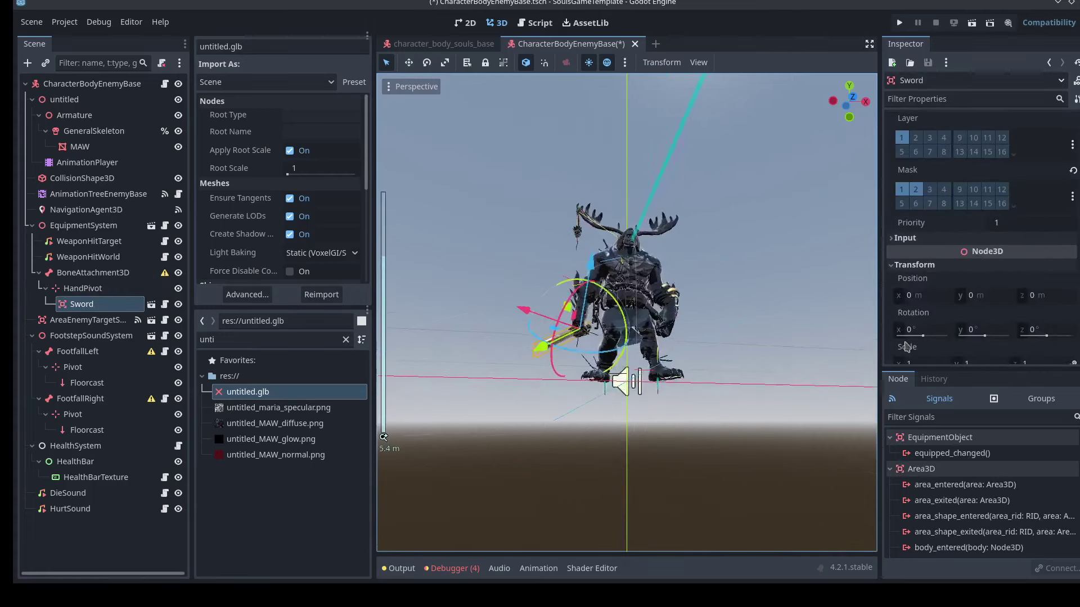
scroll(966, 334, "down", 2)
left_click_drag(913, 304, 945, 305)
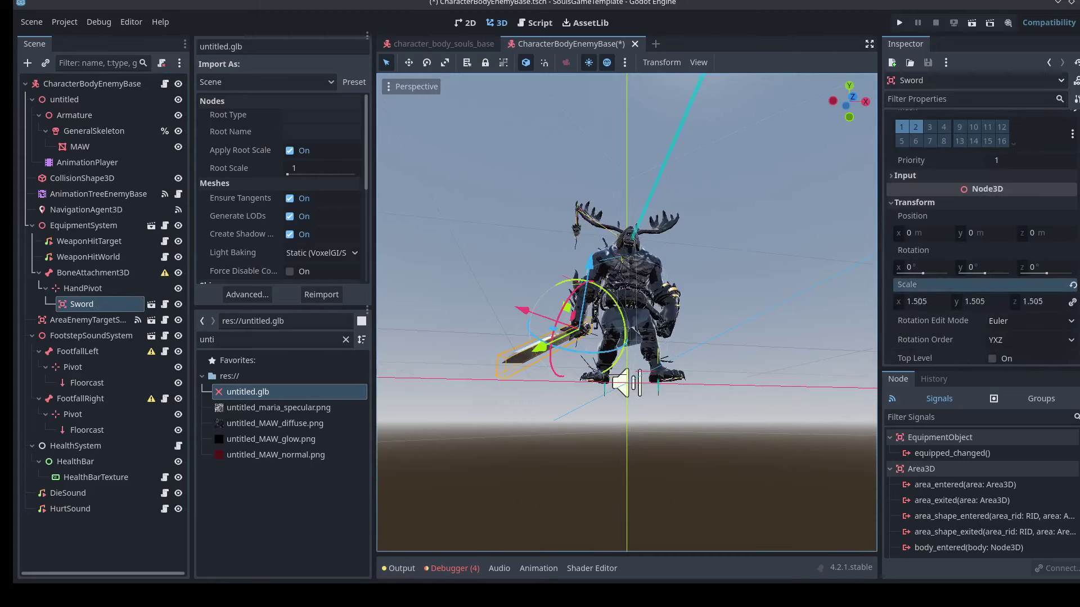
Shift HandPivot along its X axis to about 0.091 m and save the scene.
left_click(79, 292)
left_click_drag(541, 350, 536, 353)
middle_click_drag(780, 291, 537, 296)
key("ctrl+s")
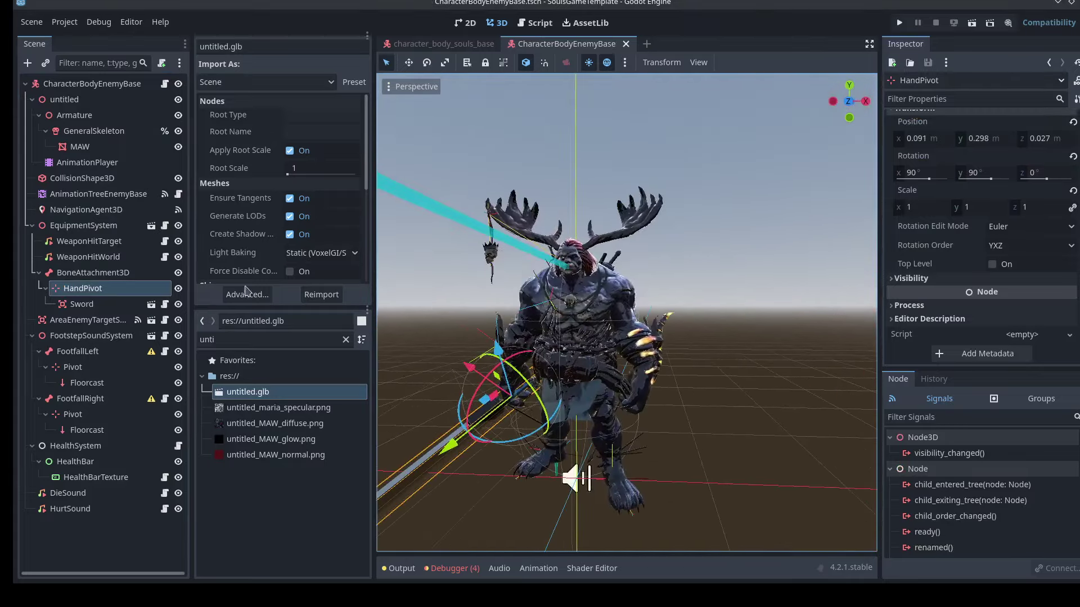
Delete the FootstepSoundSystem node with its children and save the enemy scene.
right_click(87, 342)
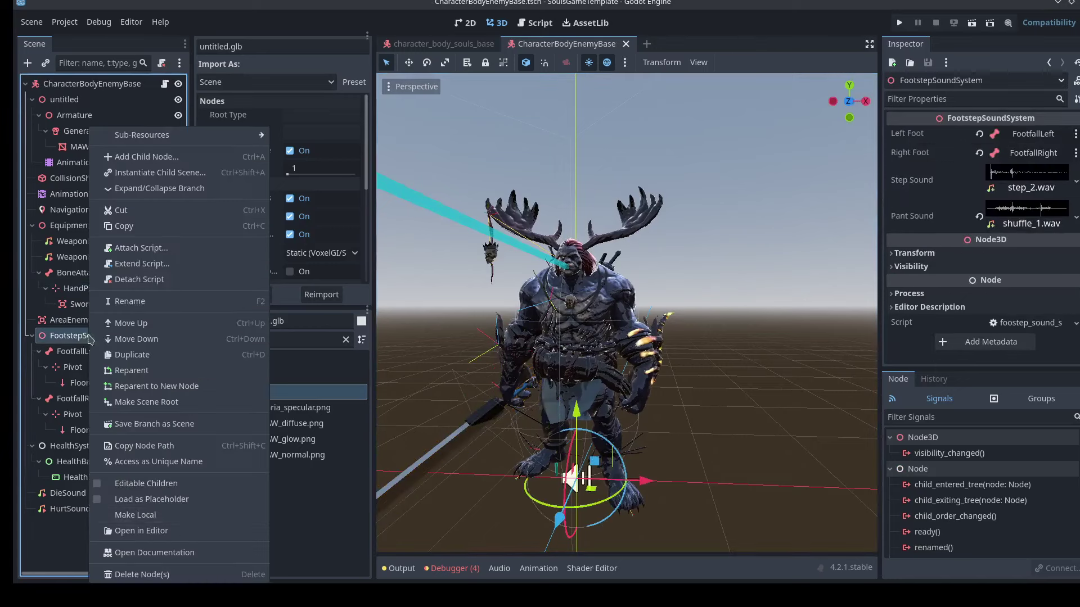
left_click(121, 577)
left_click(587, 293)
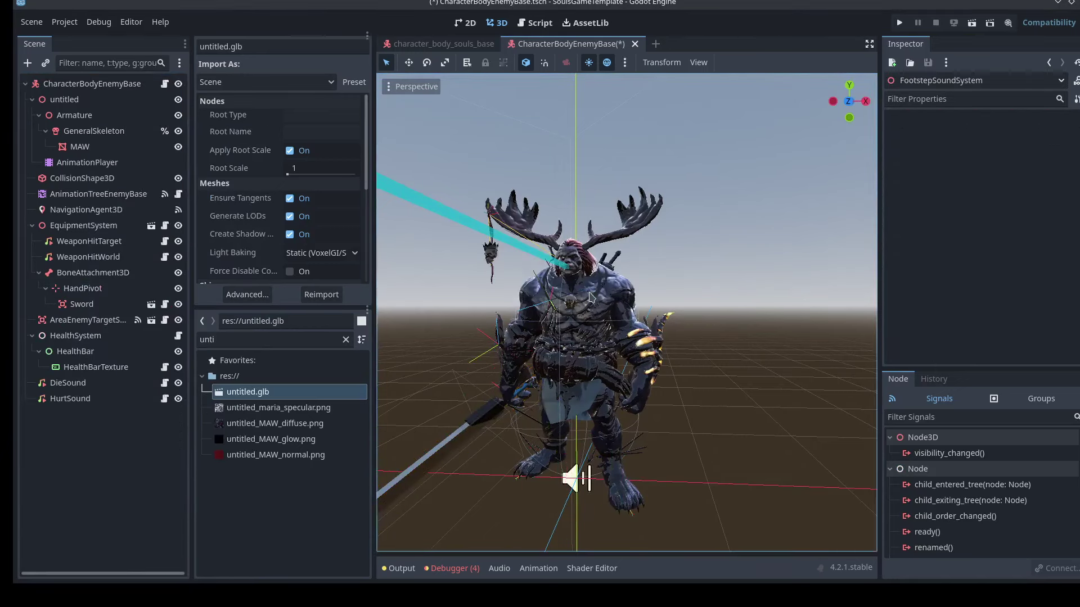
key("ctrl+s")
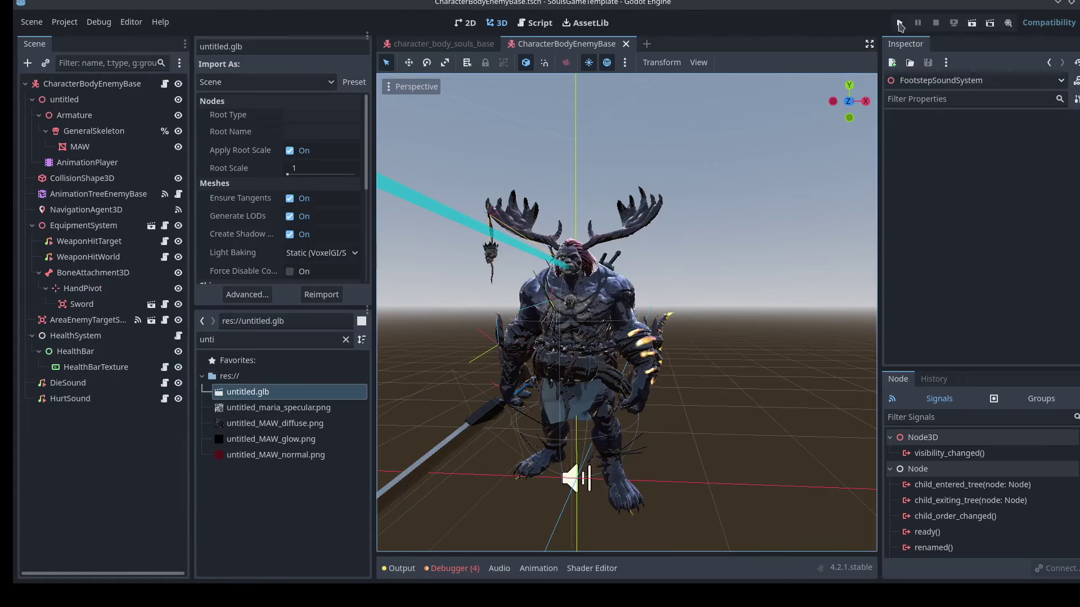
Run the project and walk the player through the gate up to the mutant enemy in the alley.
left_click(900, 24)
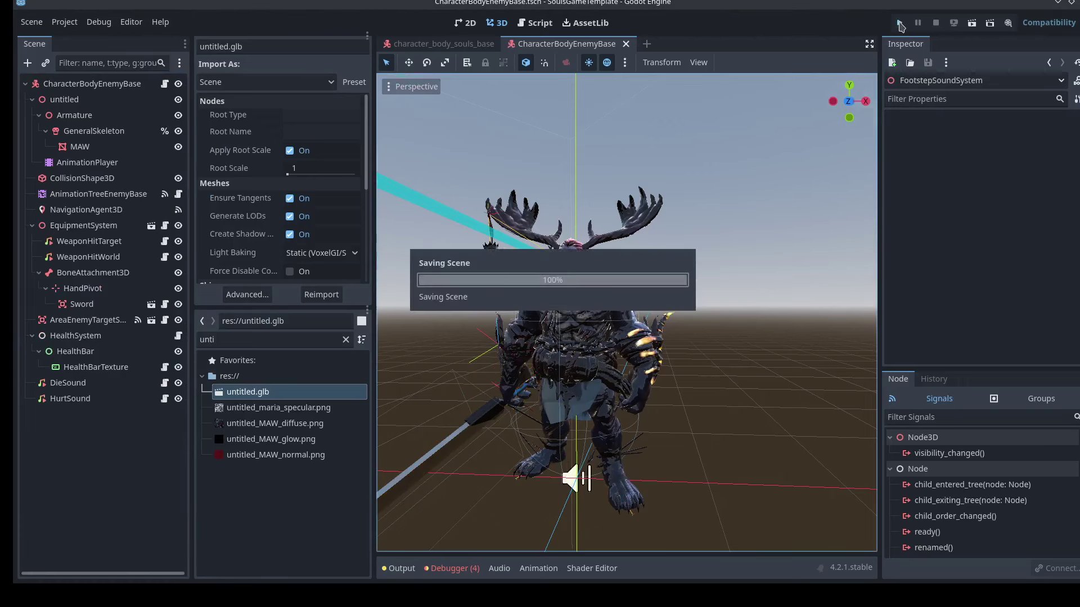
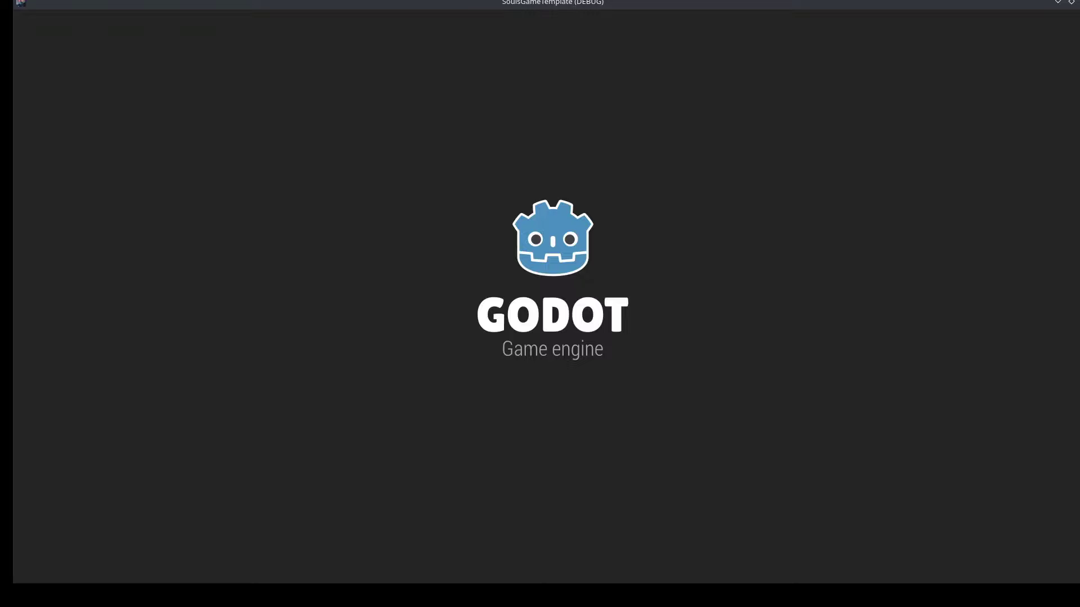
key("w")
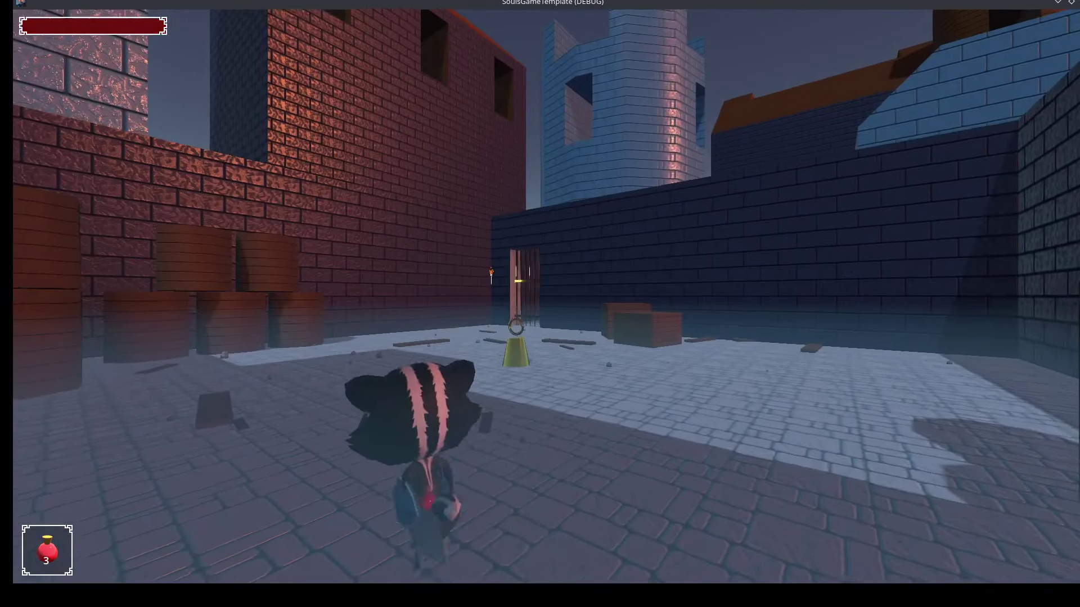
key("w")
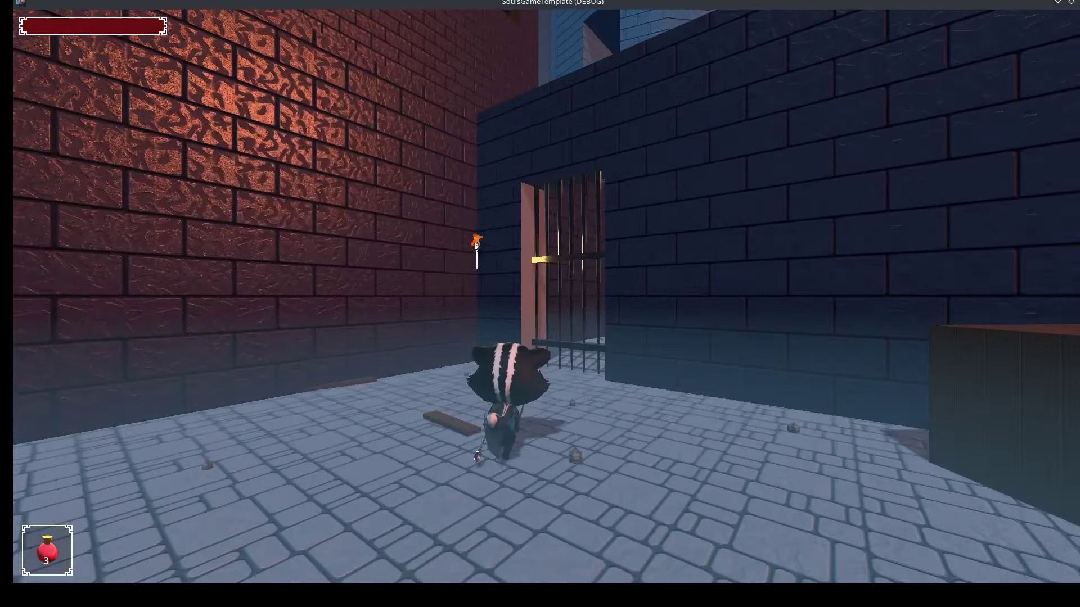
key("w")
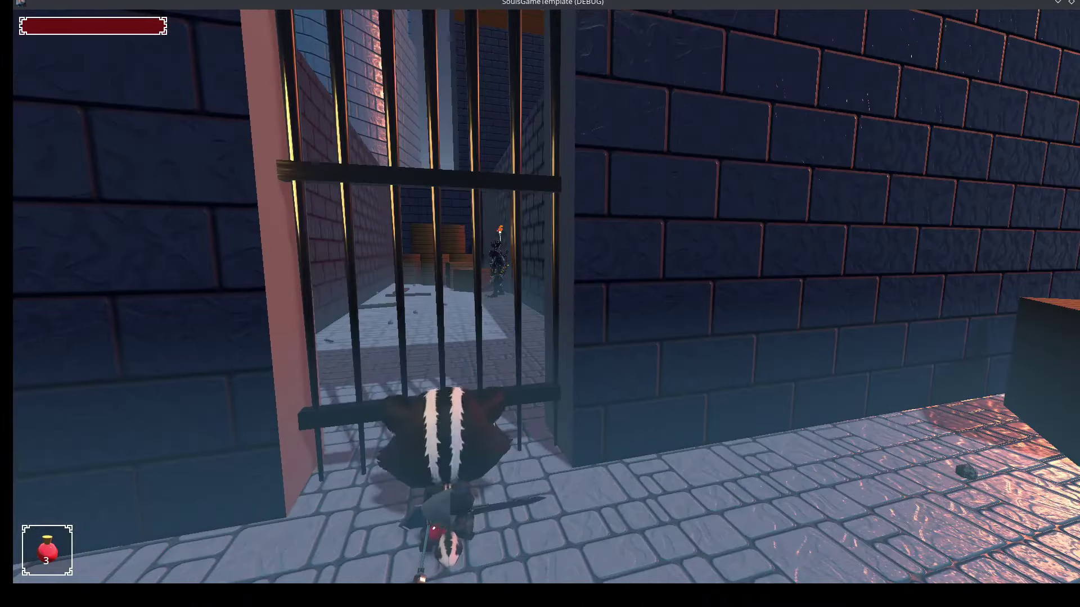
key("w")
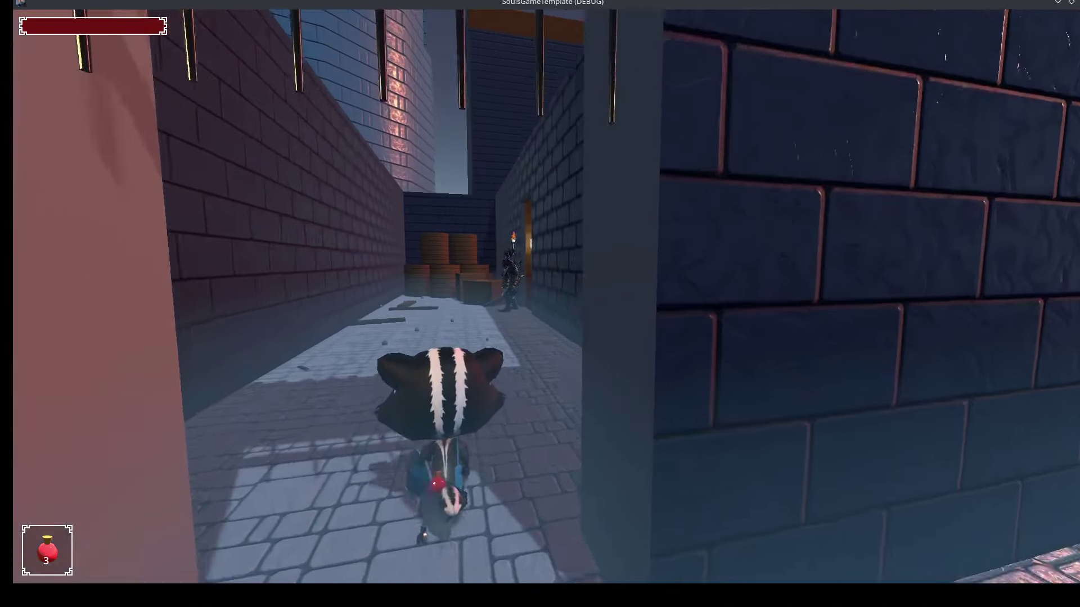
key("w")
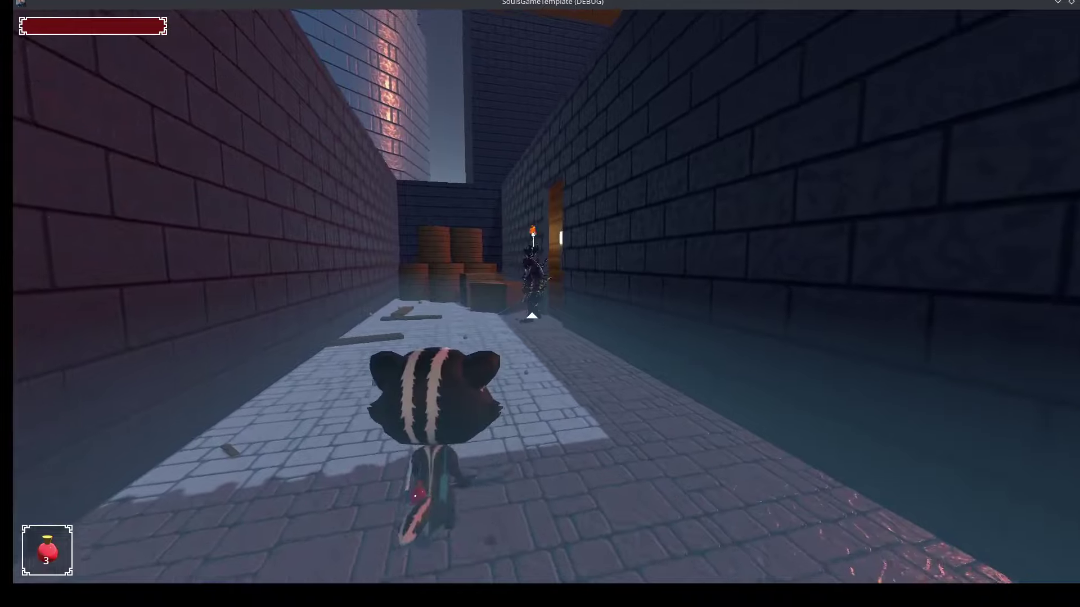
key("w")
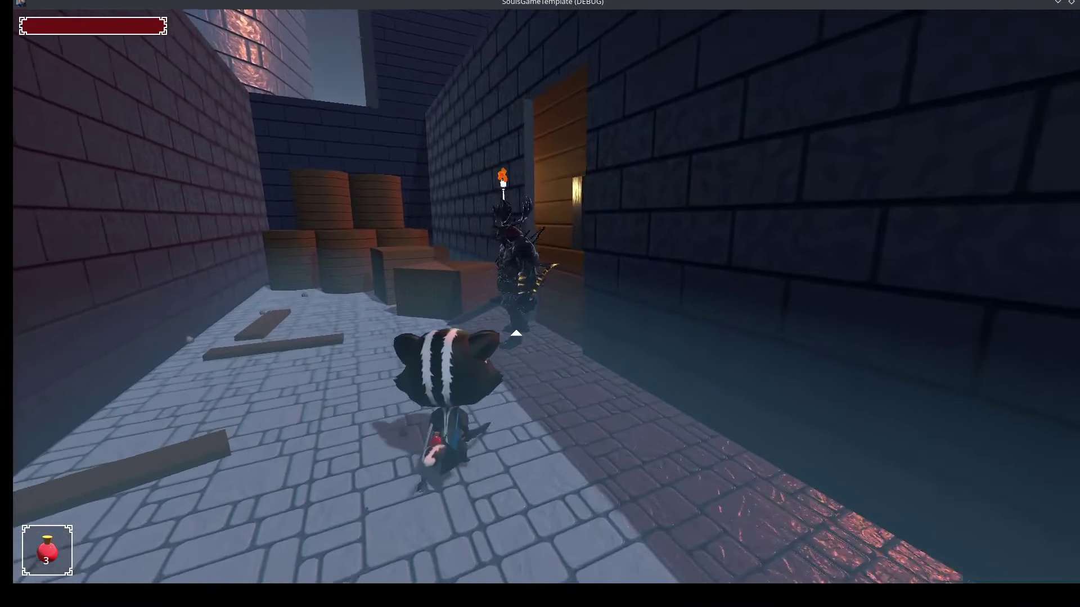
key("w")
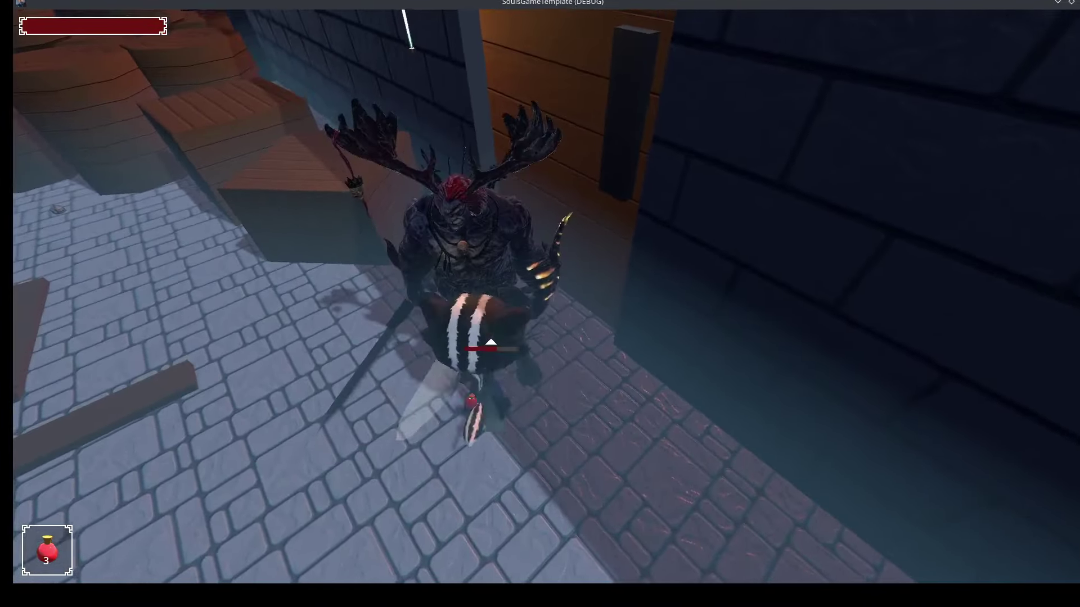
Fight and circle the mutant to check its attack and movement animations and the sword's fit, and quit the running game.
key("w")
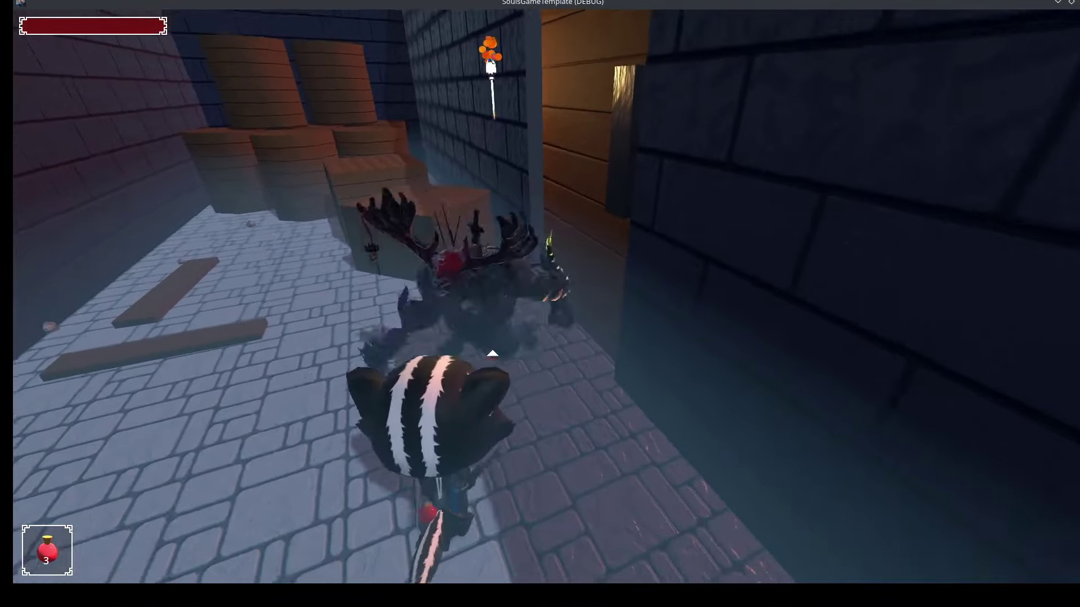
key("a")
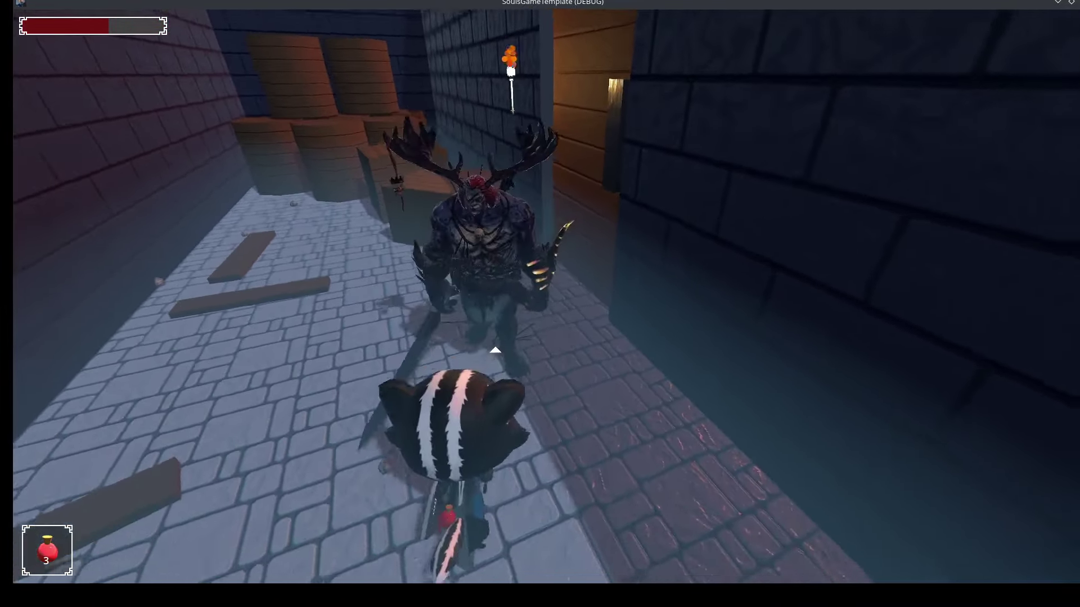
key("s")
key("w")
key("a")
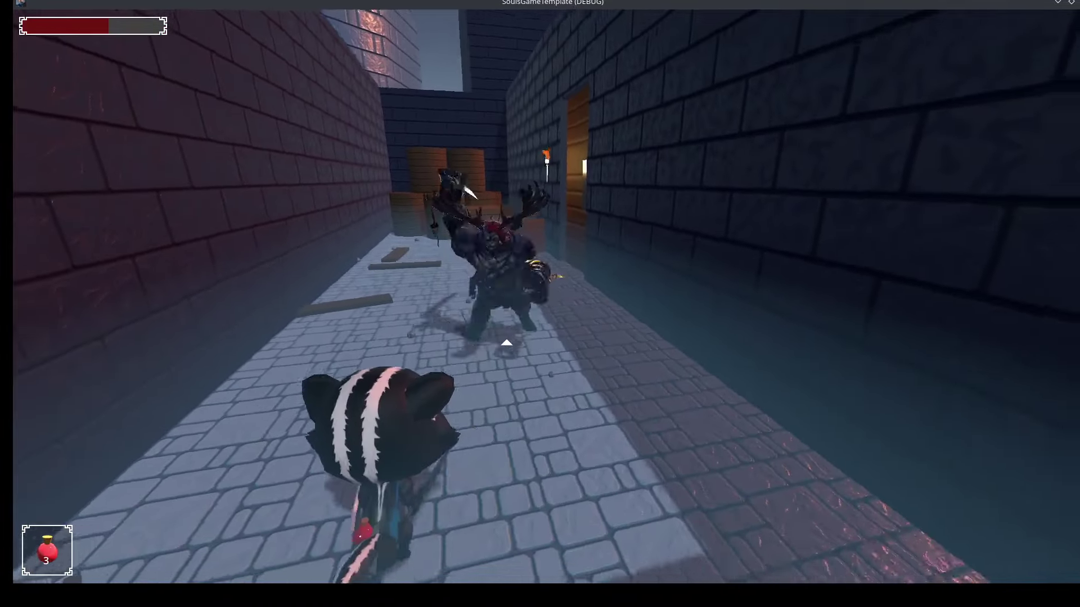
key("w")
key("d")
key("space")
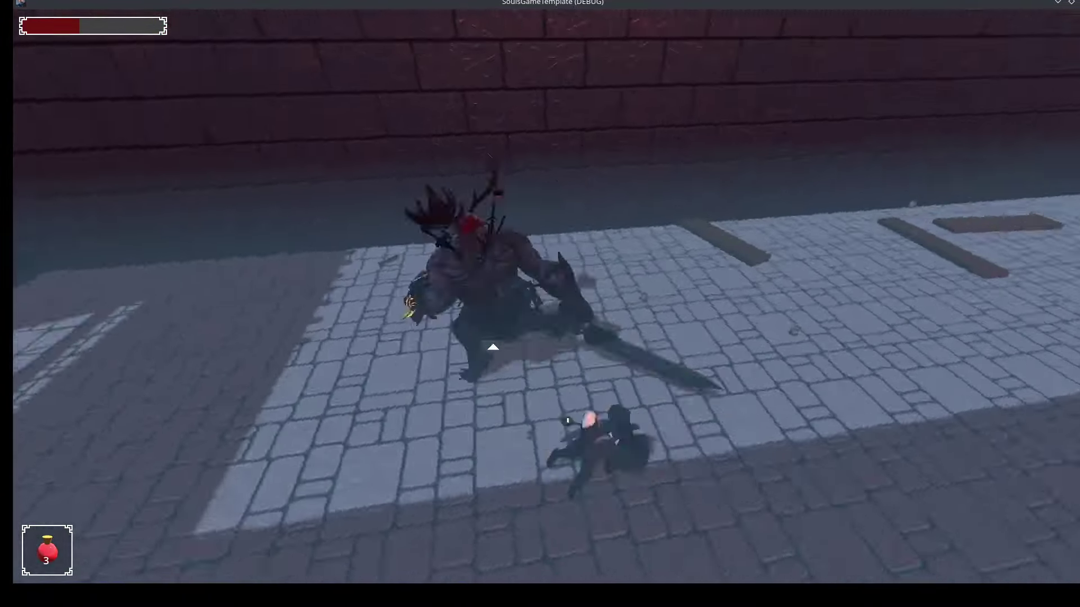
key("s")
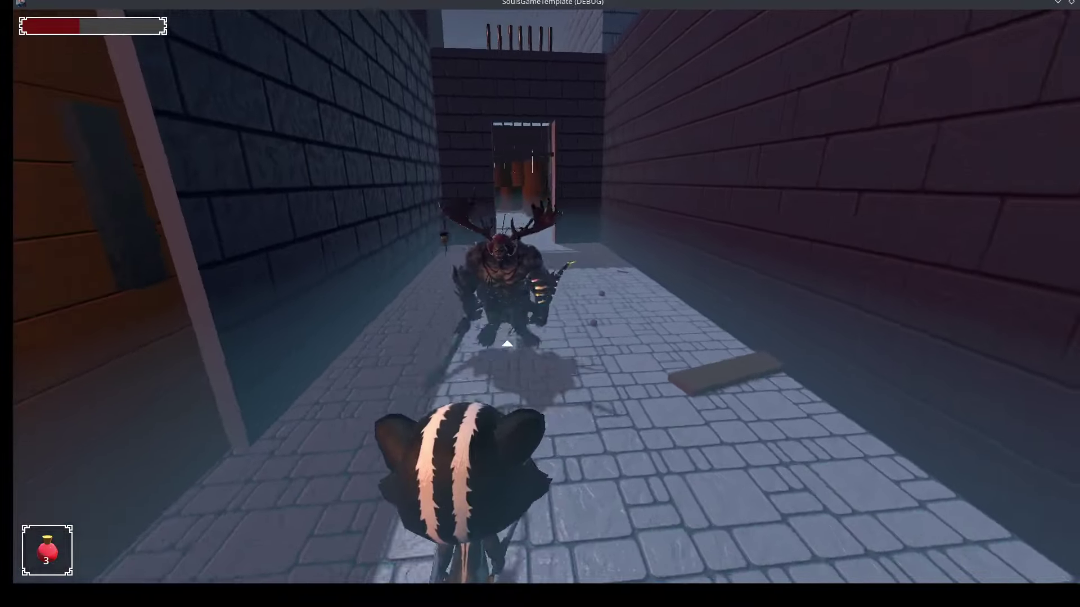
key("w")
key("d")
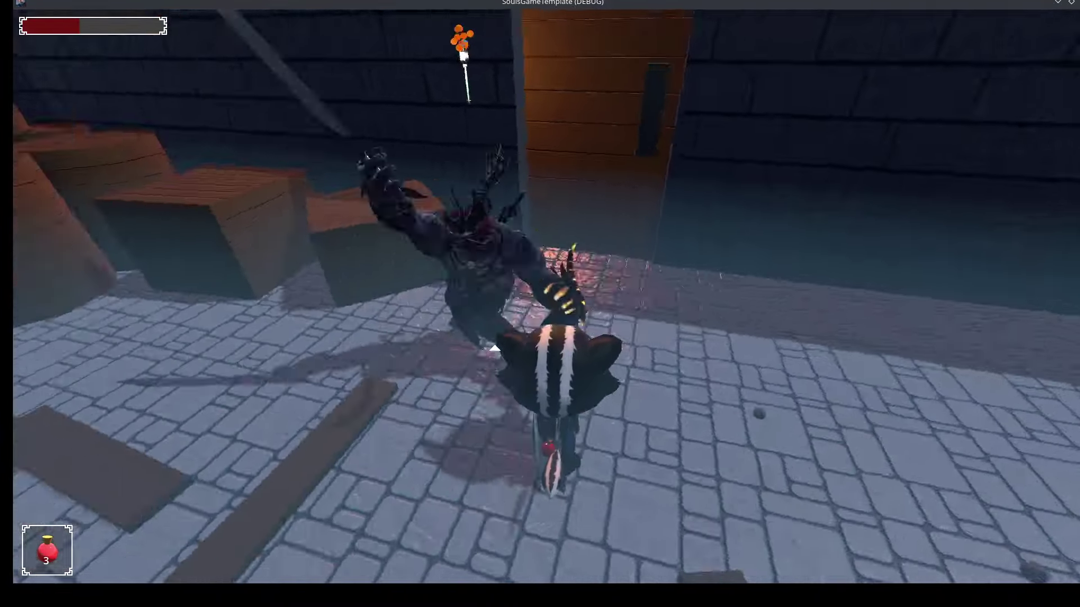
key("s")
key("w")
key("s")
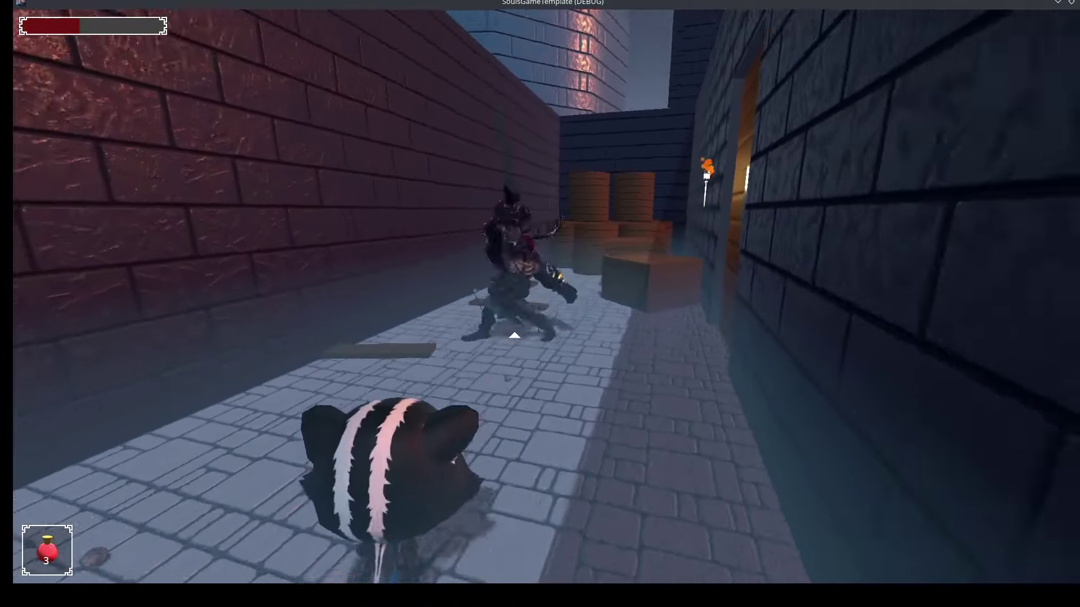
key("Escape")
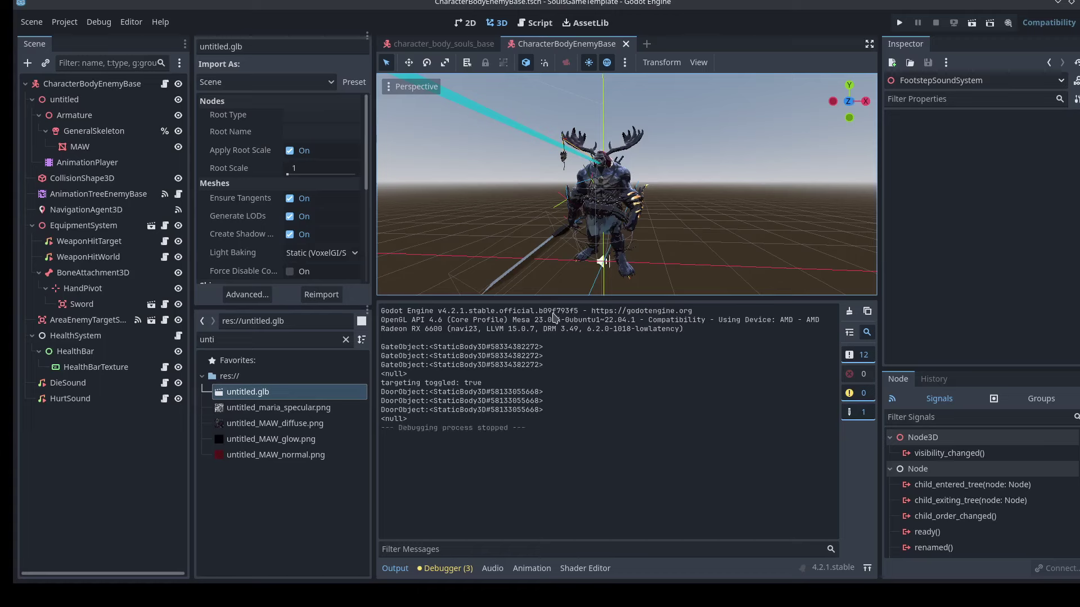
In AnimationTreeEnemyBase's ATTACK_tree state machine, set the Slash1 state's animation to attack.
left_click(96, 197)
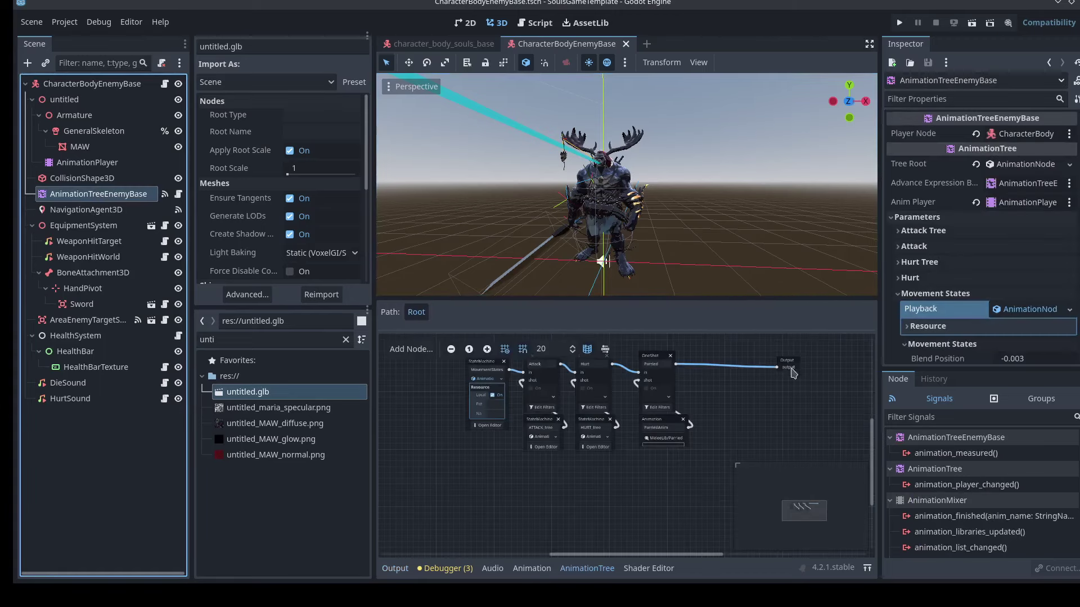
scroll(620, 468, "up", 3)
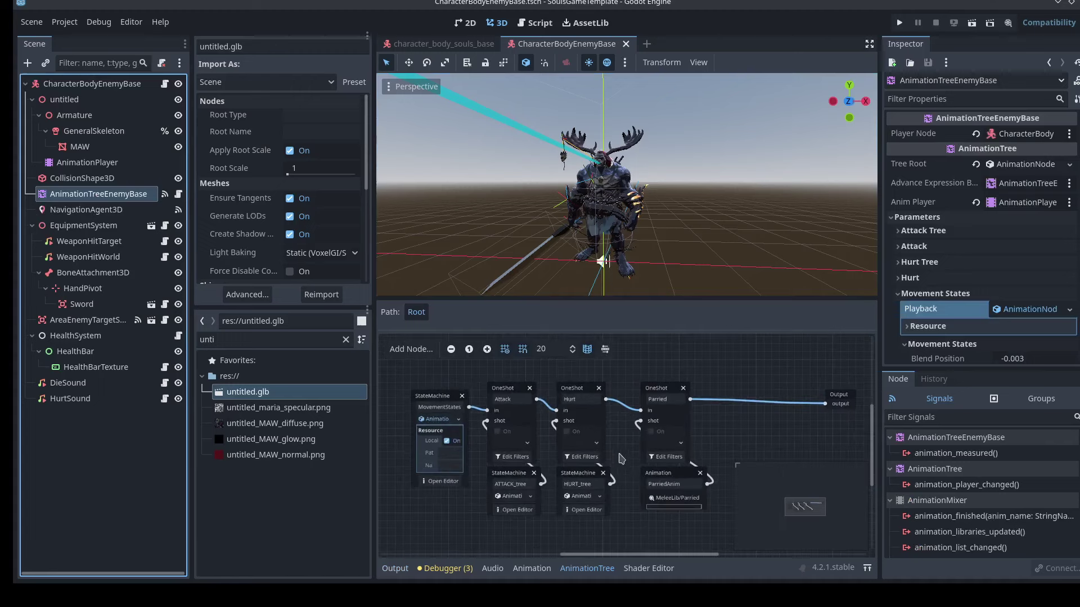
left_click(510, 388)
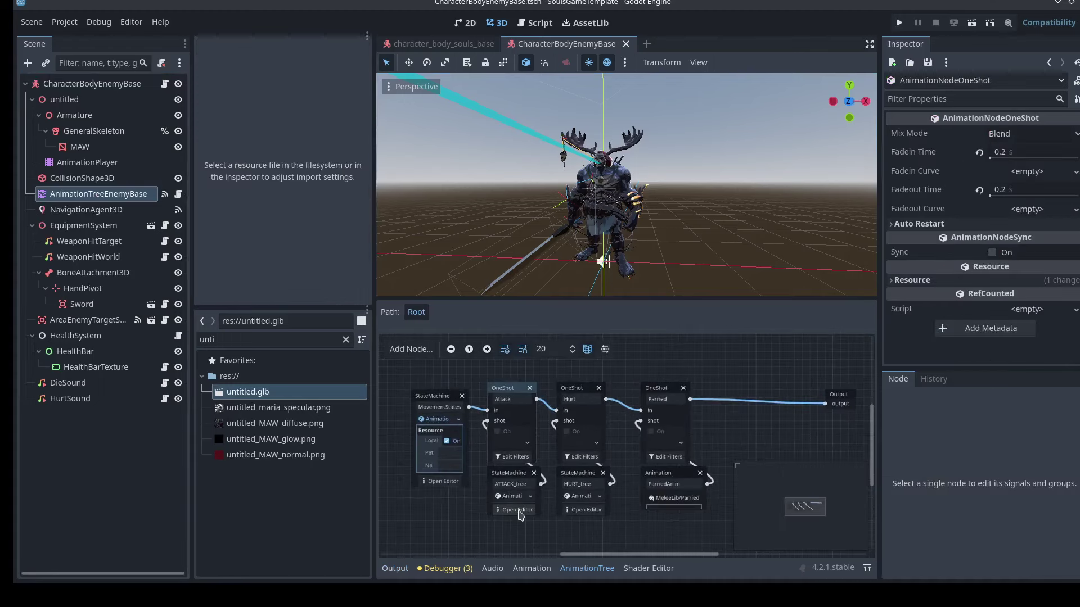
left_click(517, 510)
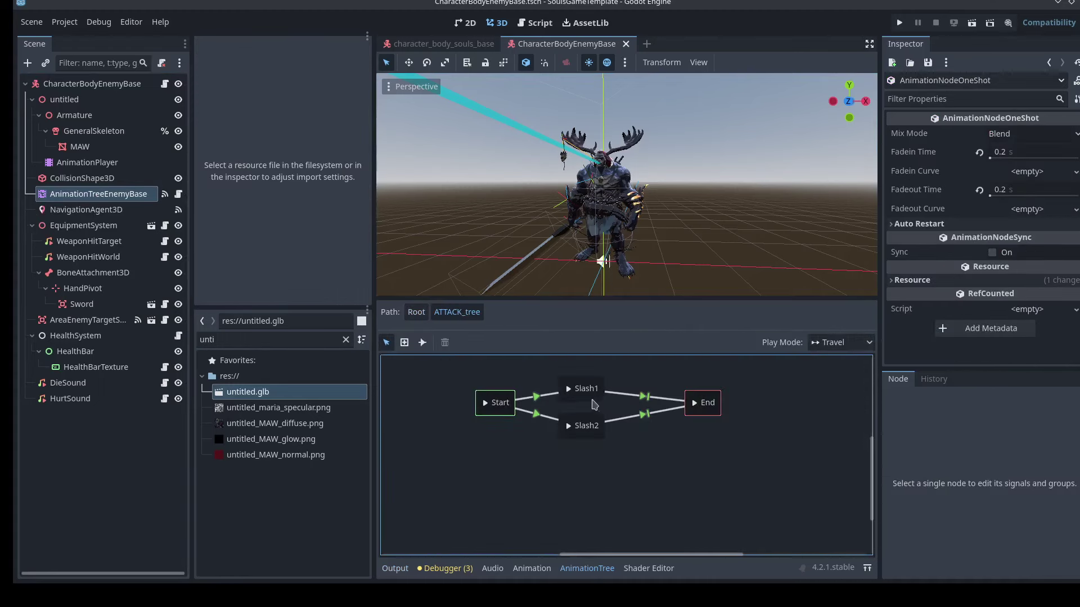
left_click(592, 398)
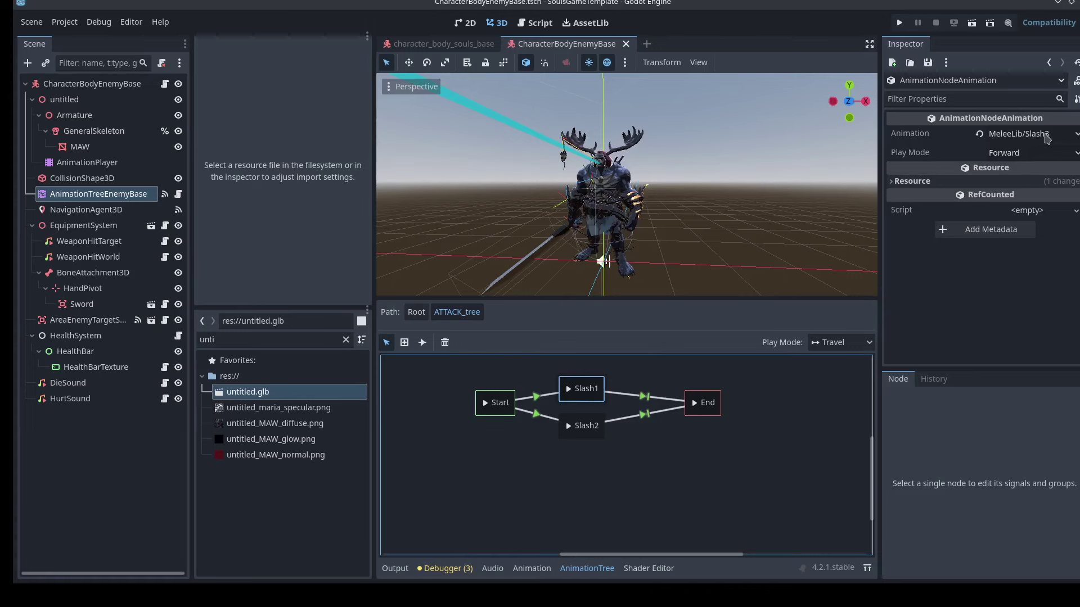
left_click(1025, 142)
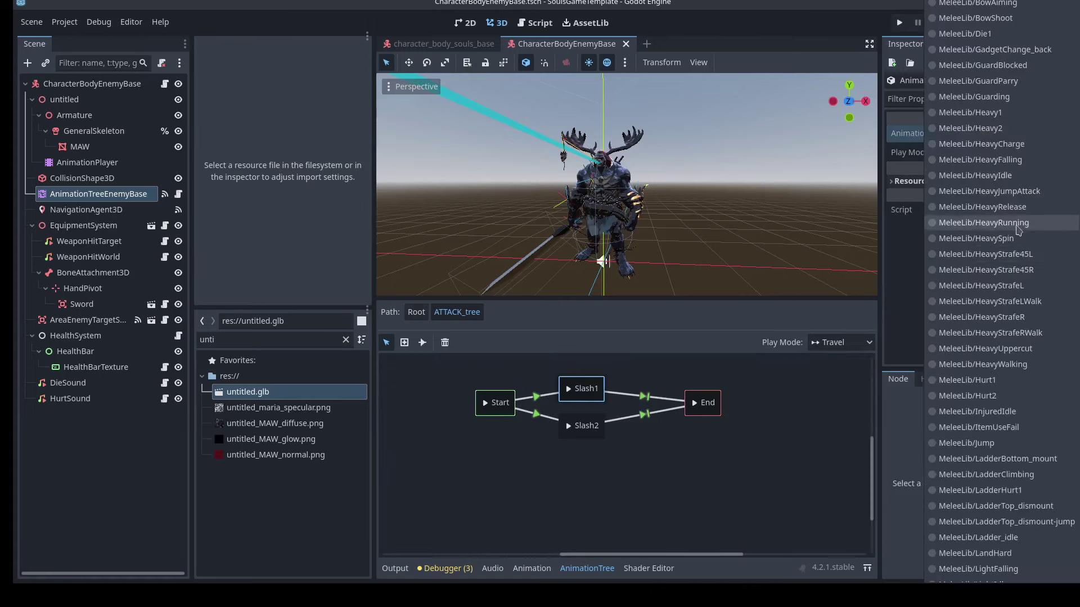
left_click(994, 502)
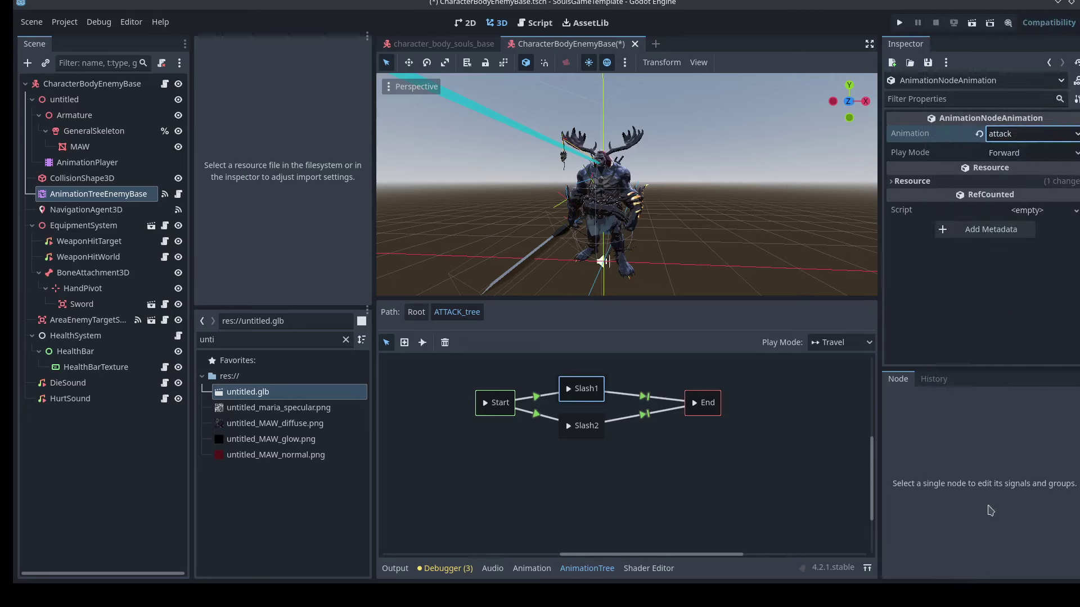
Set the Slash2 state's animation to MeleeLib/Heavy1.
left_click(575, 433)
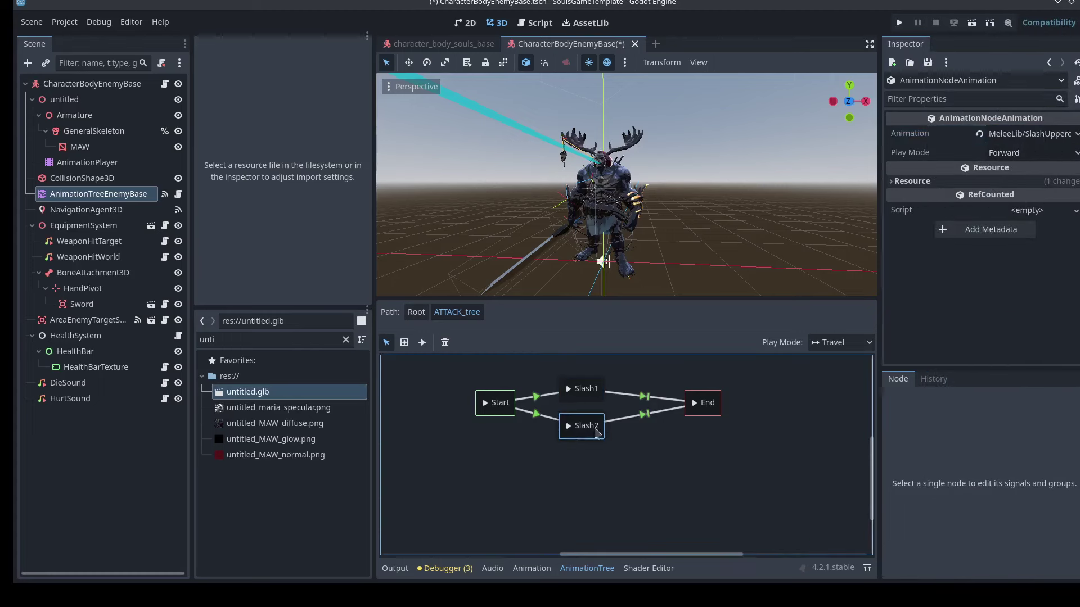
left_click(1061, 134)
scroll(978, 343, "up", 1)
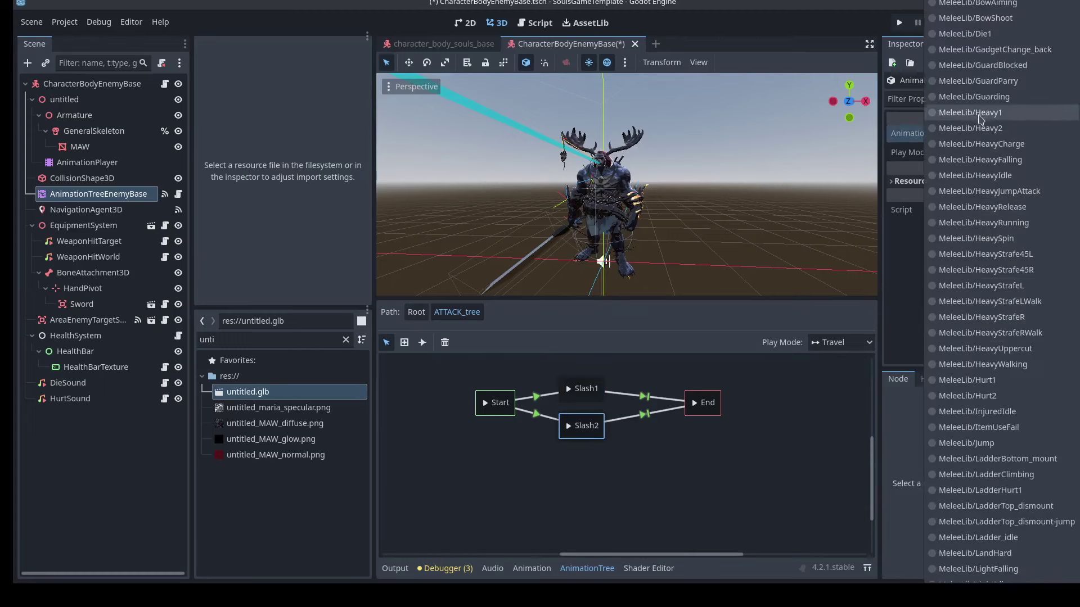
left_click(978, 123)
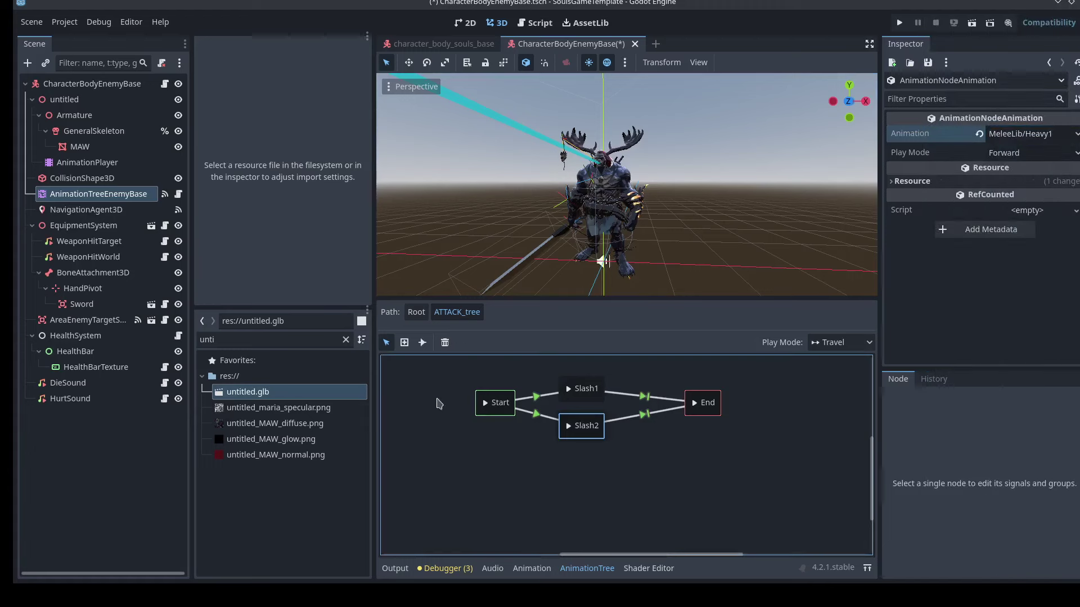
In the MovementStates state machine, rename the MeleeLib_Die1 state to Die.
left_click(423, 315)
left_click(442, 486)
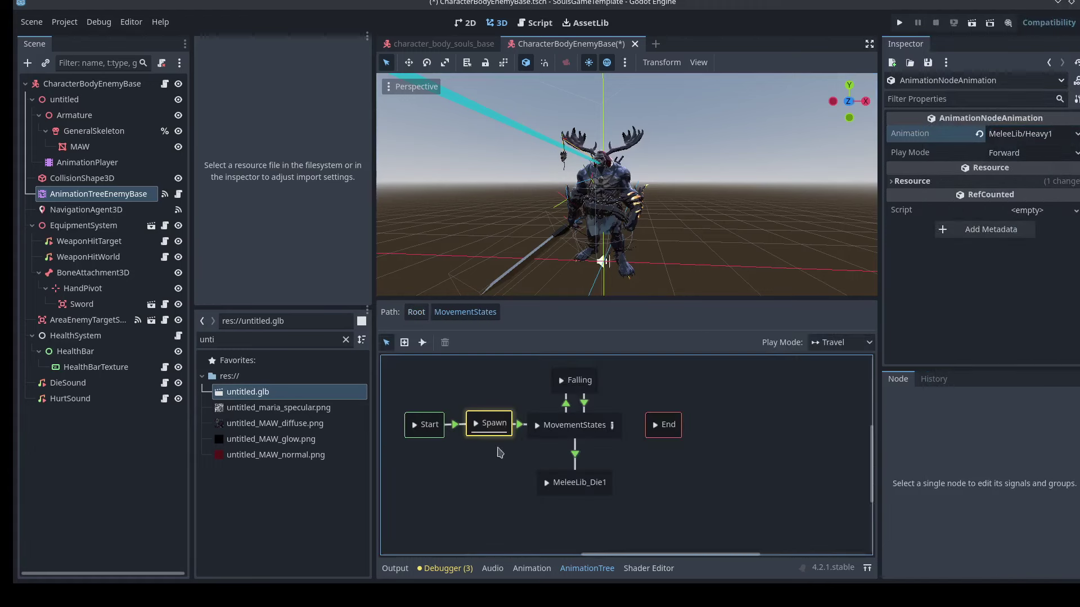
double_click(593, 485)
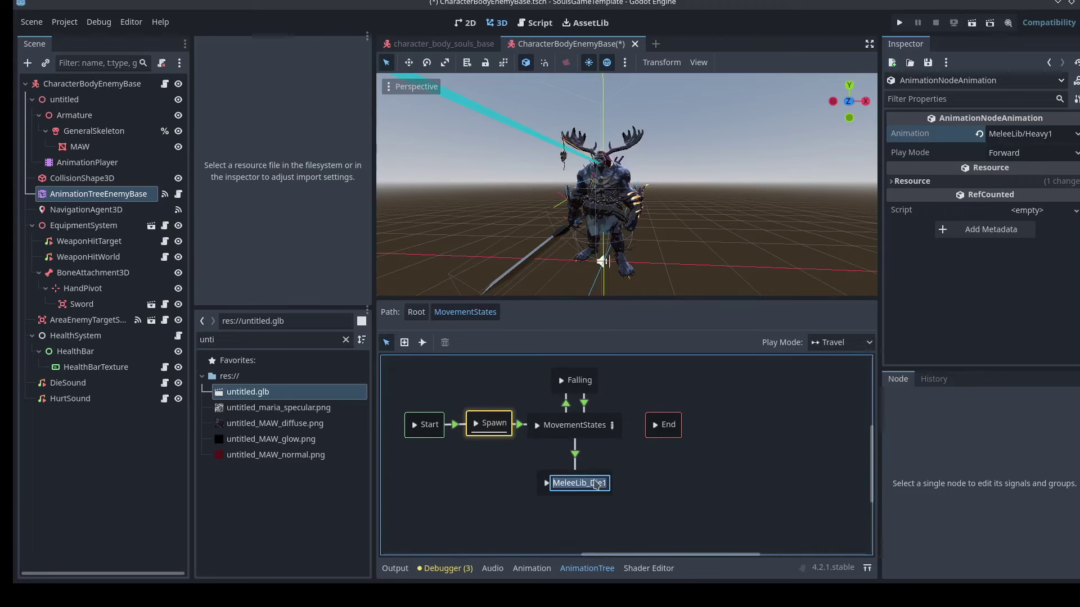
type("Die")
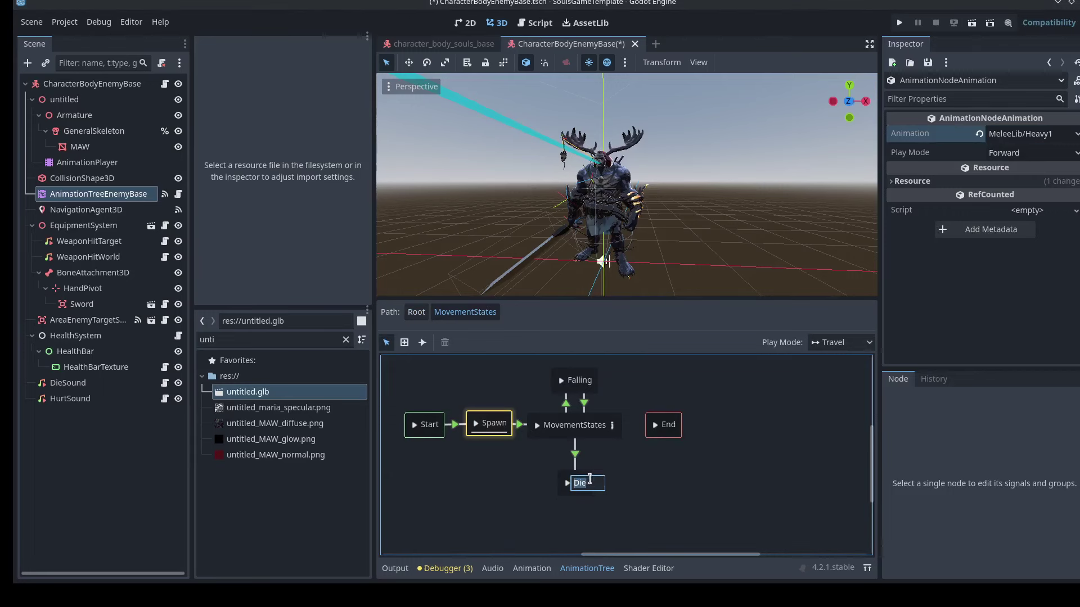
key("Return")
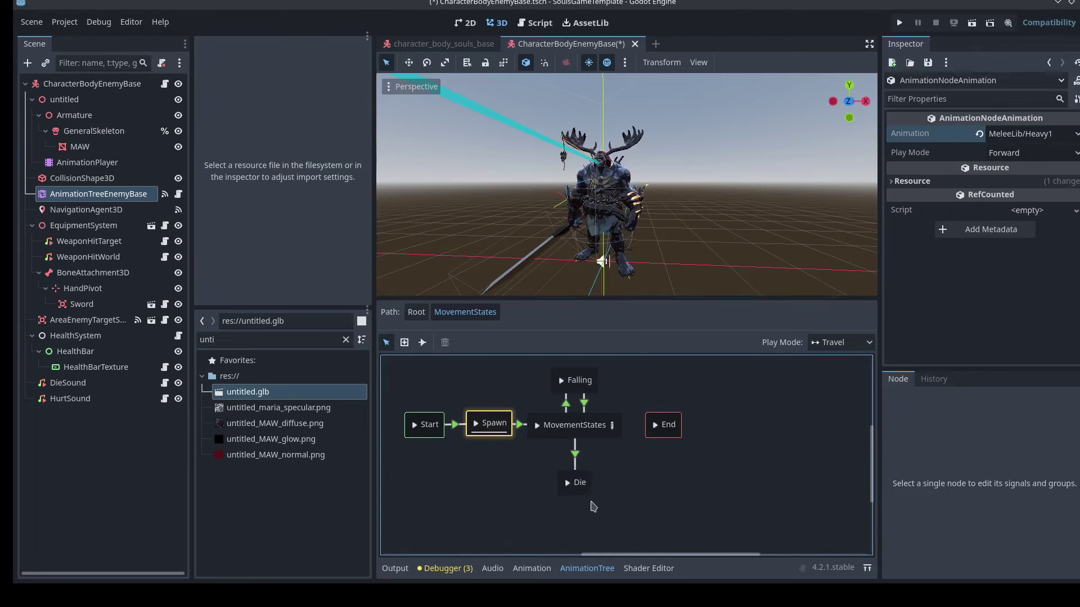
Set the Die state's animation to the mutant's own die clip.
left_click(583, 494)
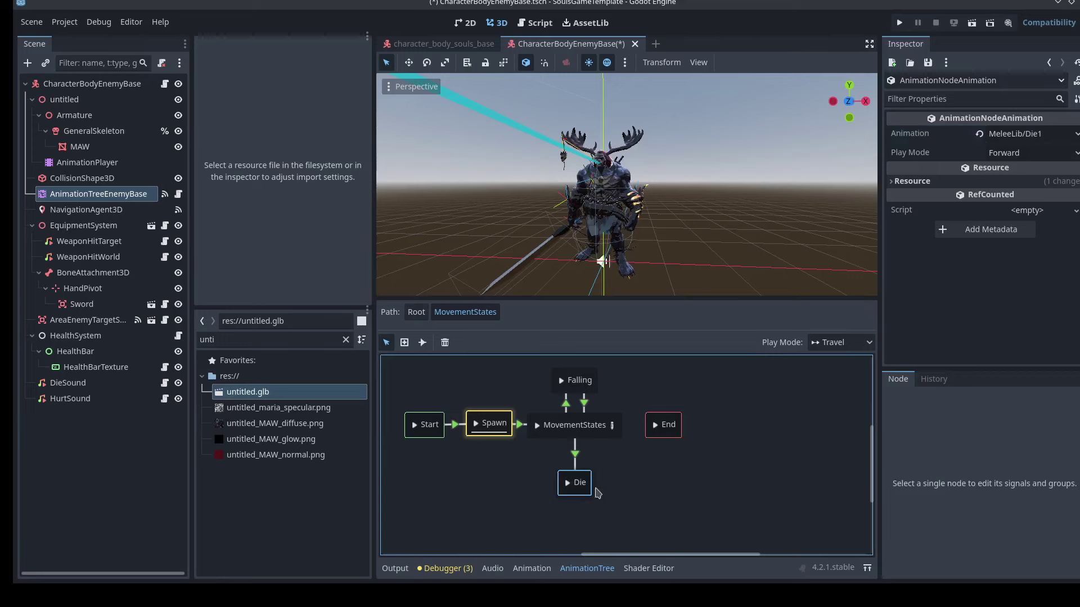
left_click(1052, 135)
scroll(995, 394, "down", 3)
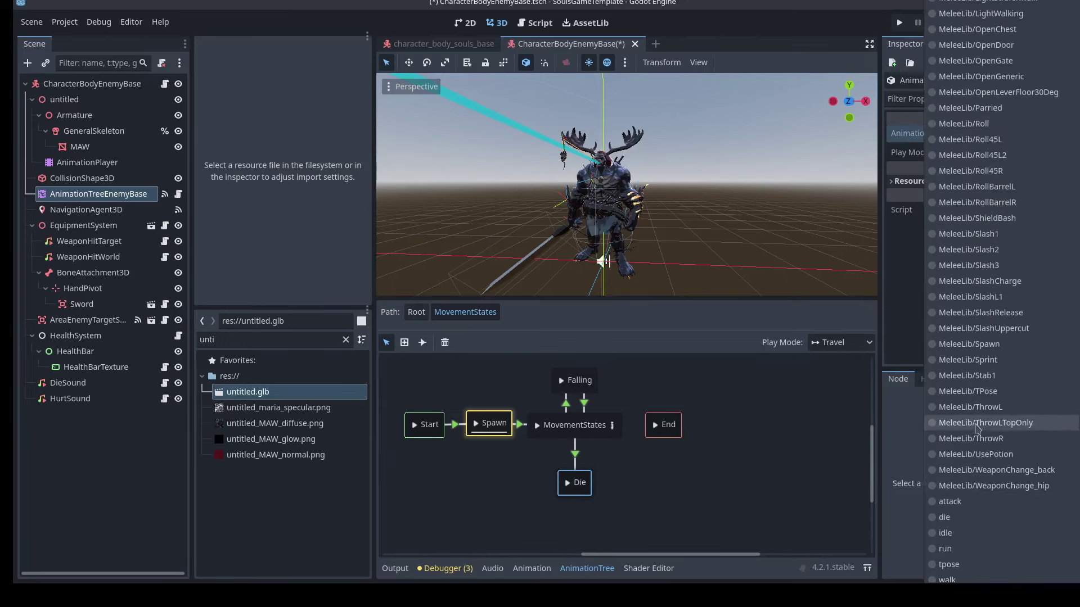
left_click(959, 522)
Open the MovementStates blend space inside the state machine and set the animation of its point at 0 to idle.
left_click(612, 436)
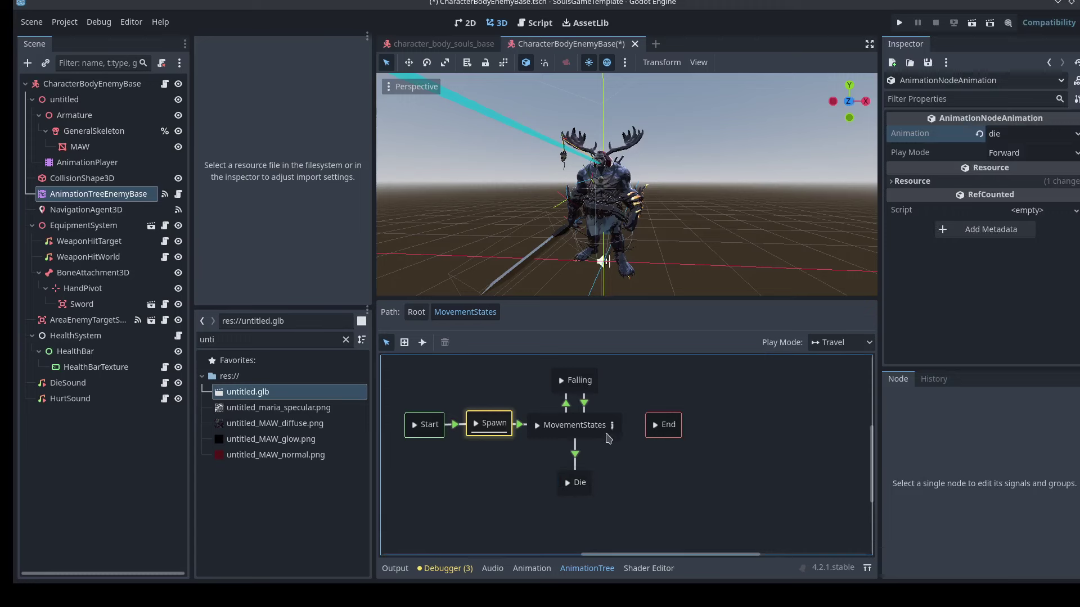
left_click(613, 427)
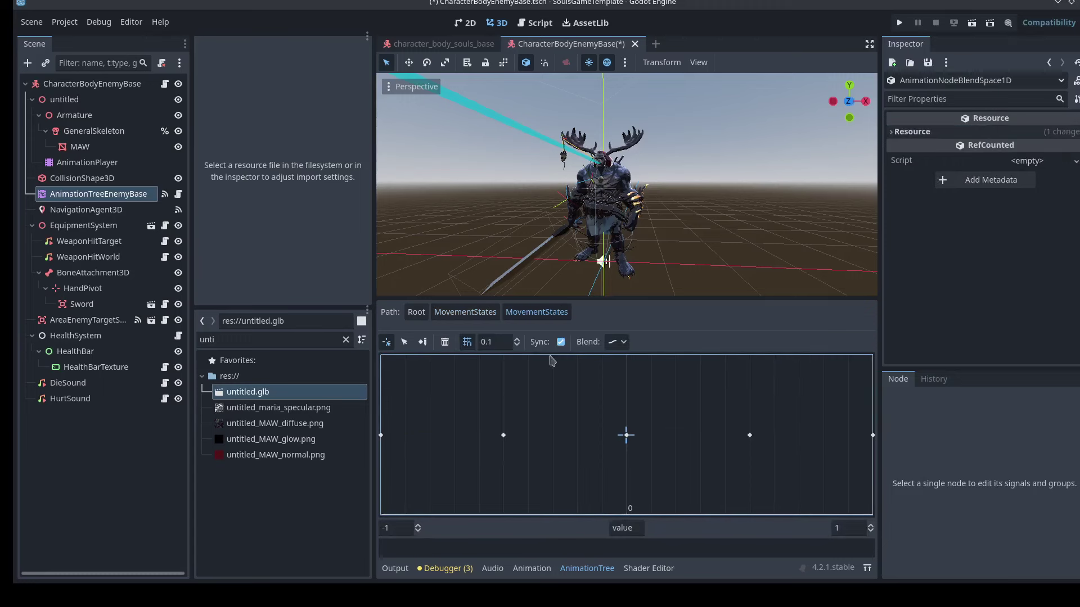
left_click(404, 344)
left_click(627, 436)
left_click(1048, 138)
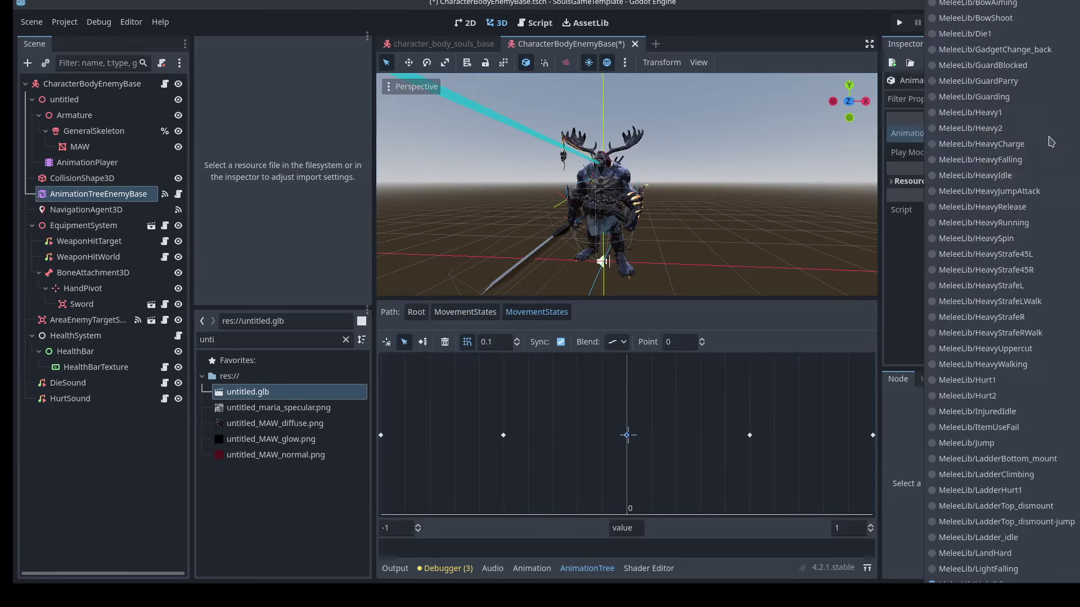
left_click(947, 533)
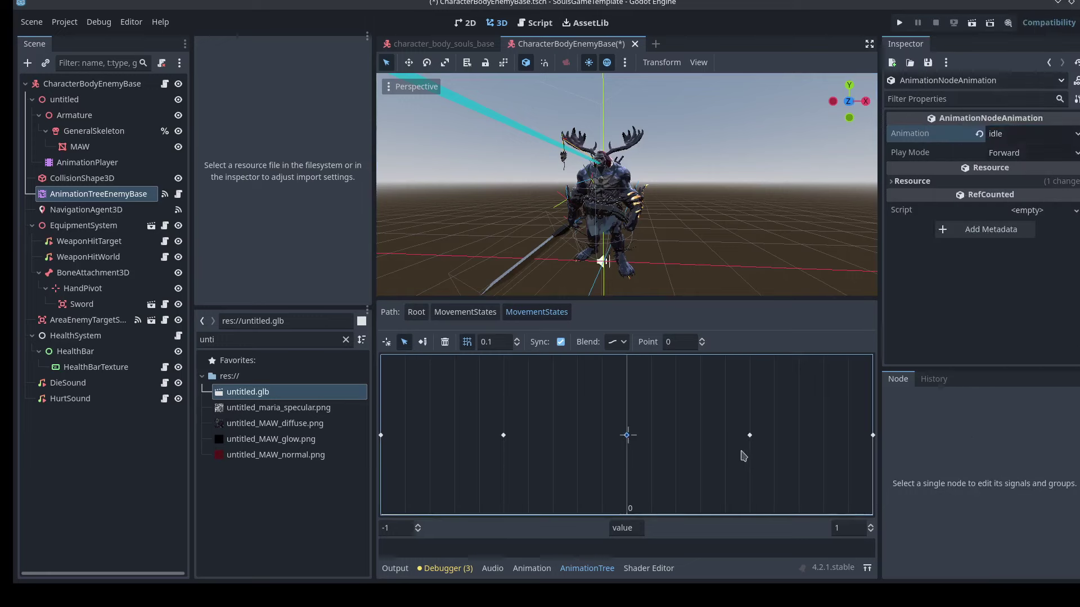
In the MovementStates blend space, set the point at 0.5 to walk and the point at 1 to run.
left_click(750, 435)
left_click(1009, 144)
scroll(954, 568, "down", 10)
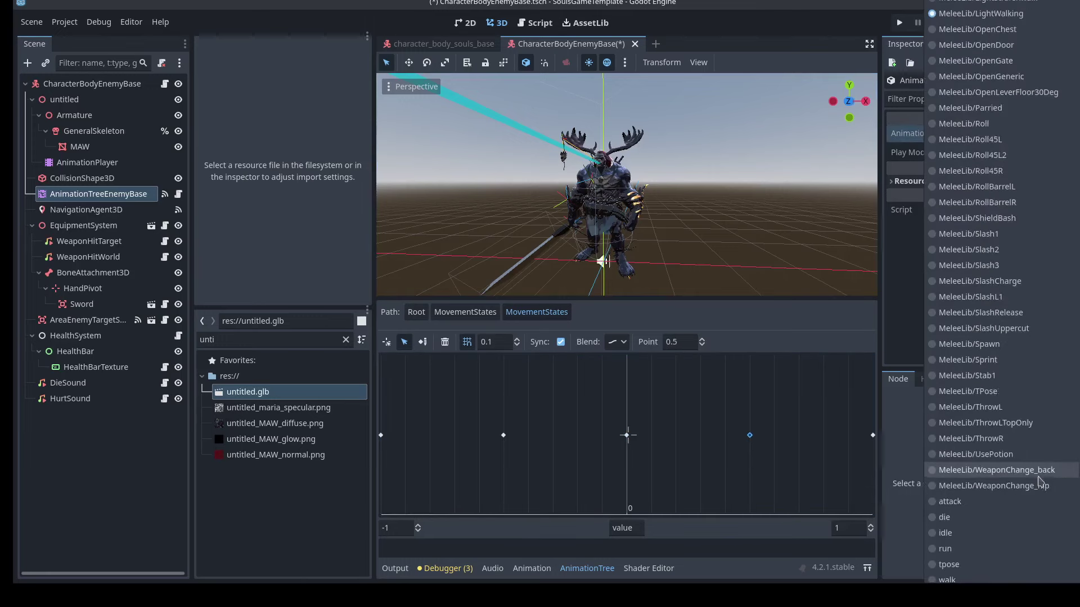
left_click(947, 579)
left_click(871, 435)
left_click(1035, 140)
scroll(1015, 371, "down", 10)
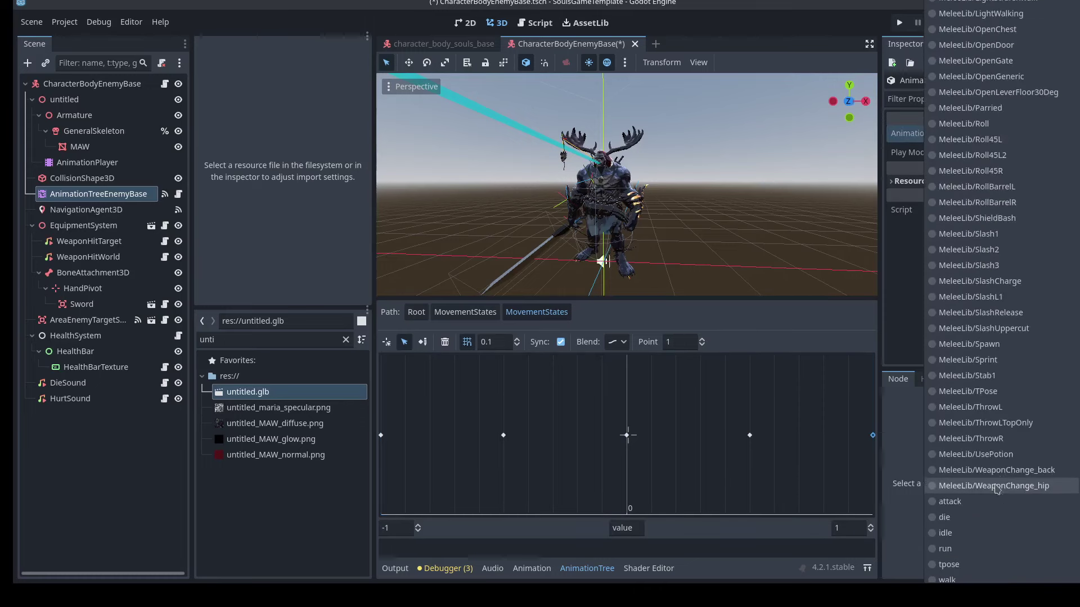
left_click(946, 548)
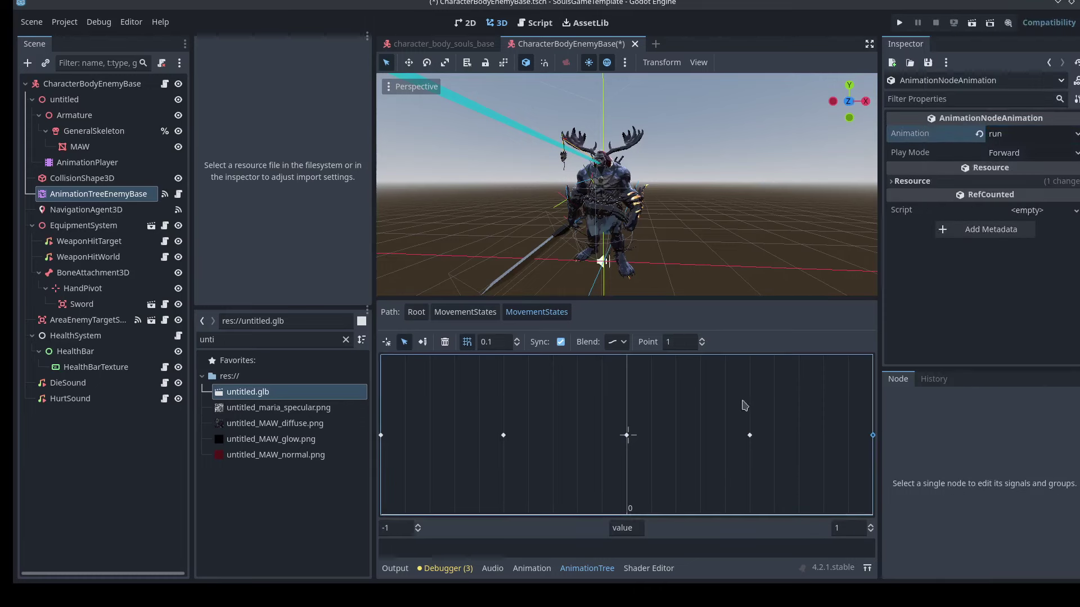
Set the backward-playing blend points to the mutant's clips: walk at -0.5 and run at -1.
left_click(503, 437)
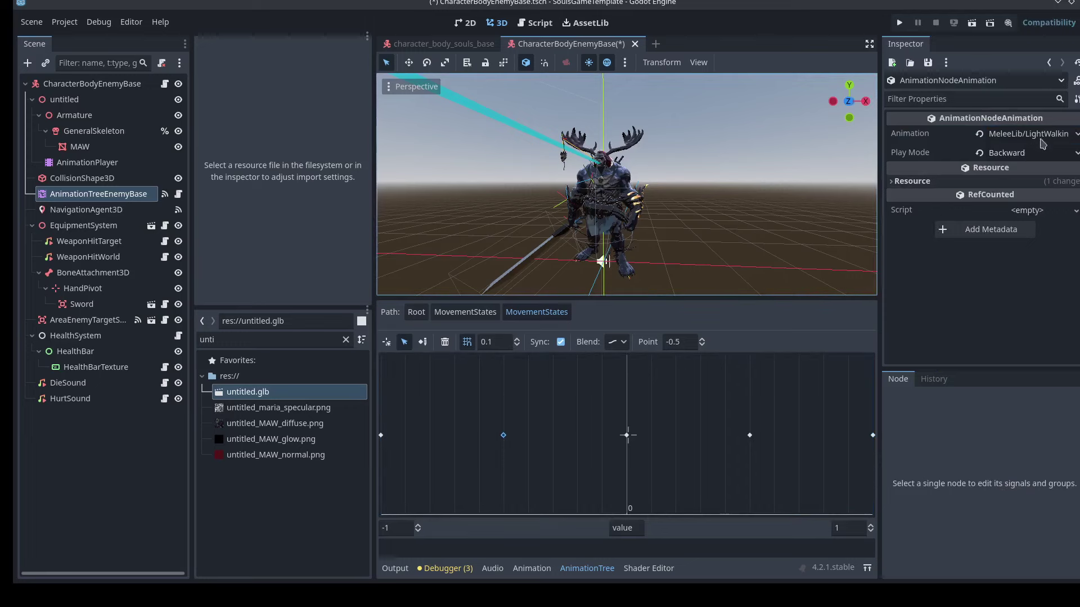
left_click(1043, 142)
left_click(992, 580)
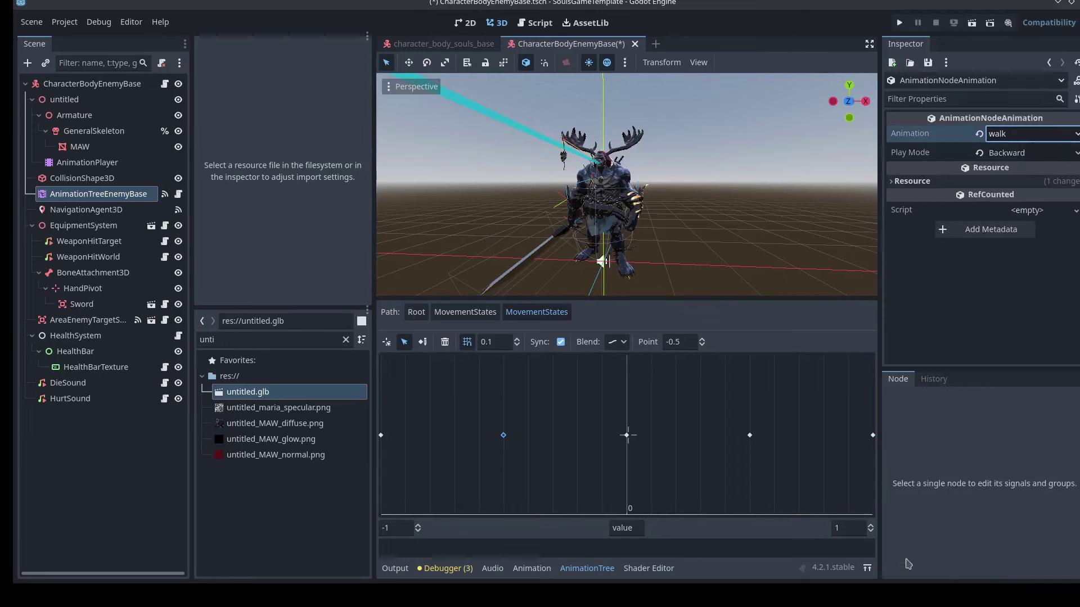
left_click(382, 437)
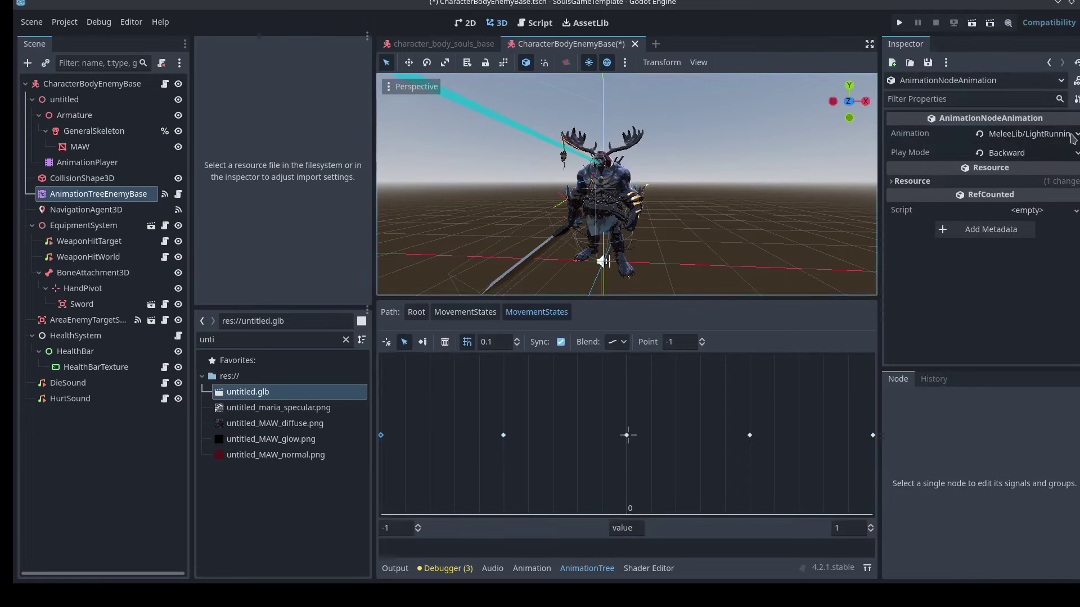
left_click(1029, 134)
left_click(946, 549)
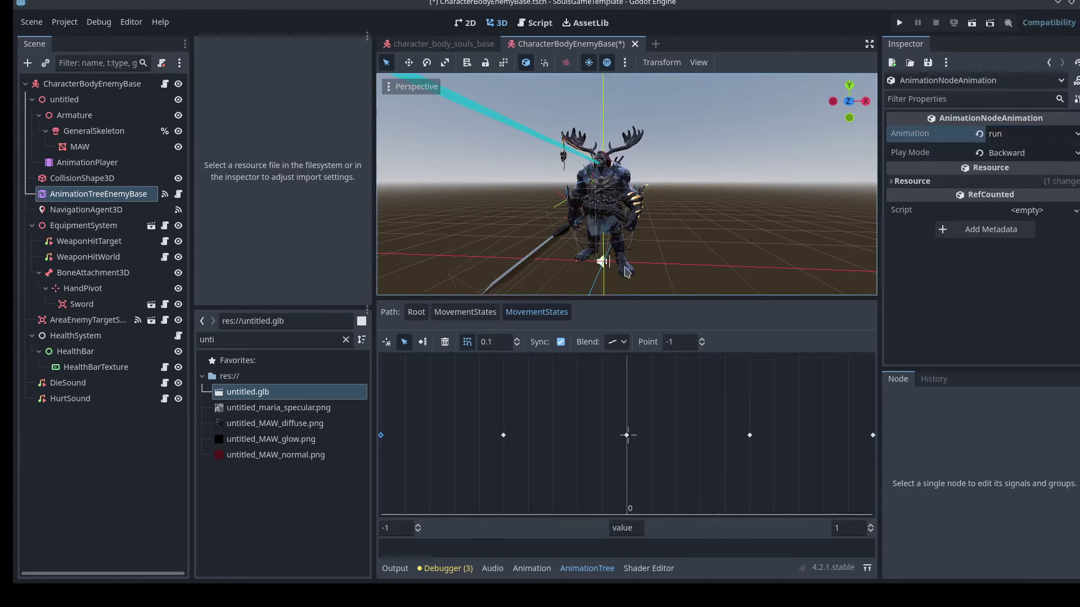
Save the CharacterBodyEnemyBase scene and run the project.
key("ctrl+s")
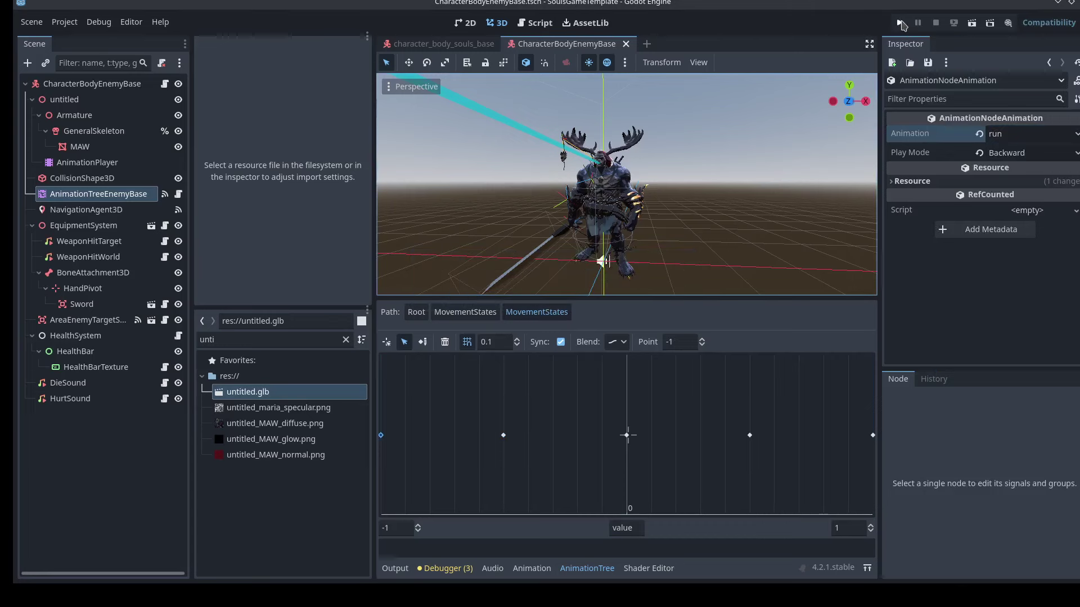
left_click(901, 24)
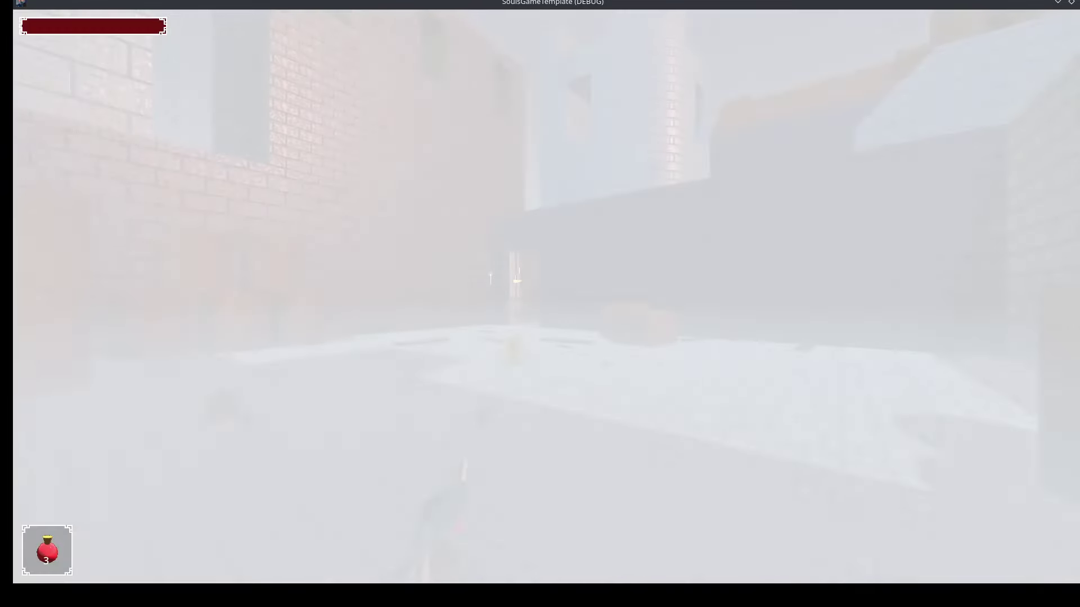
In the running game, take the player through the barred gate and approach the mutant enemy in the alley.
key("w")
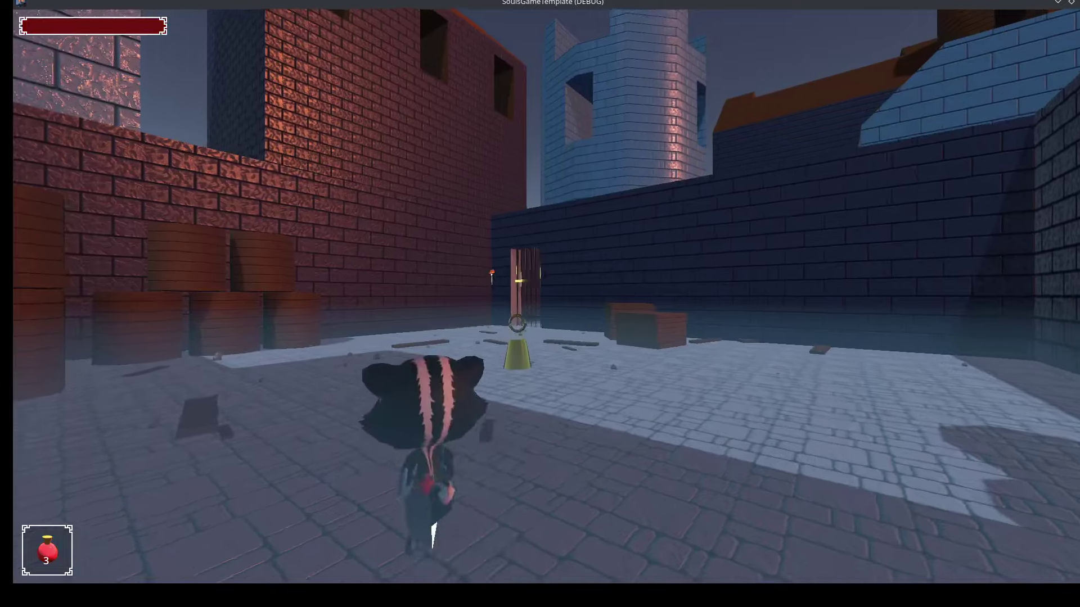
key("w")
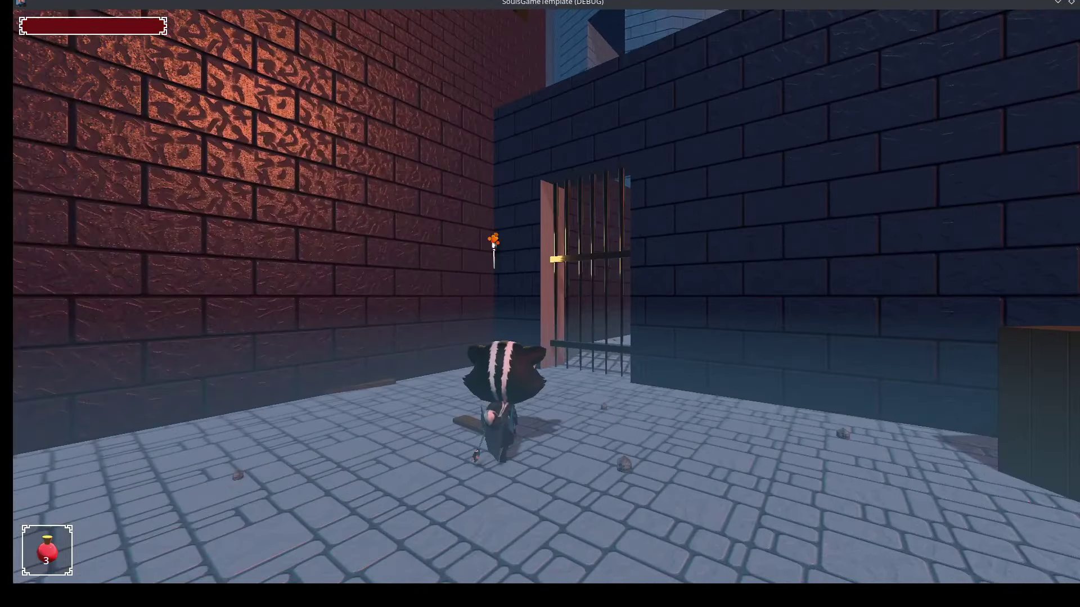
key("d")
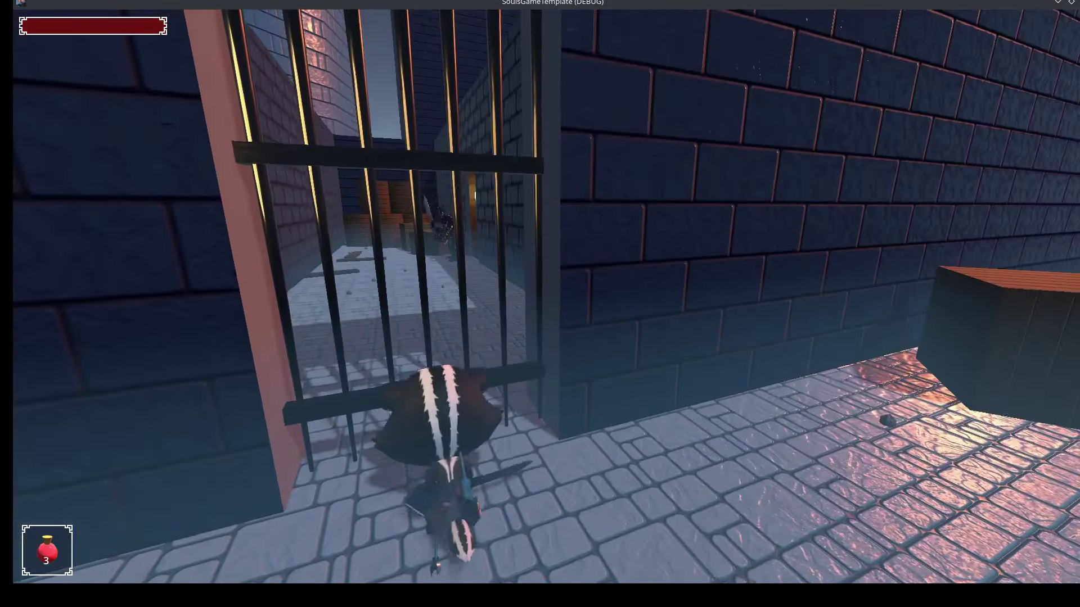
key("w")
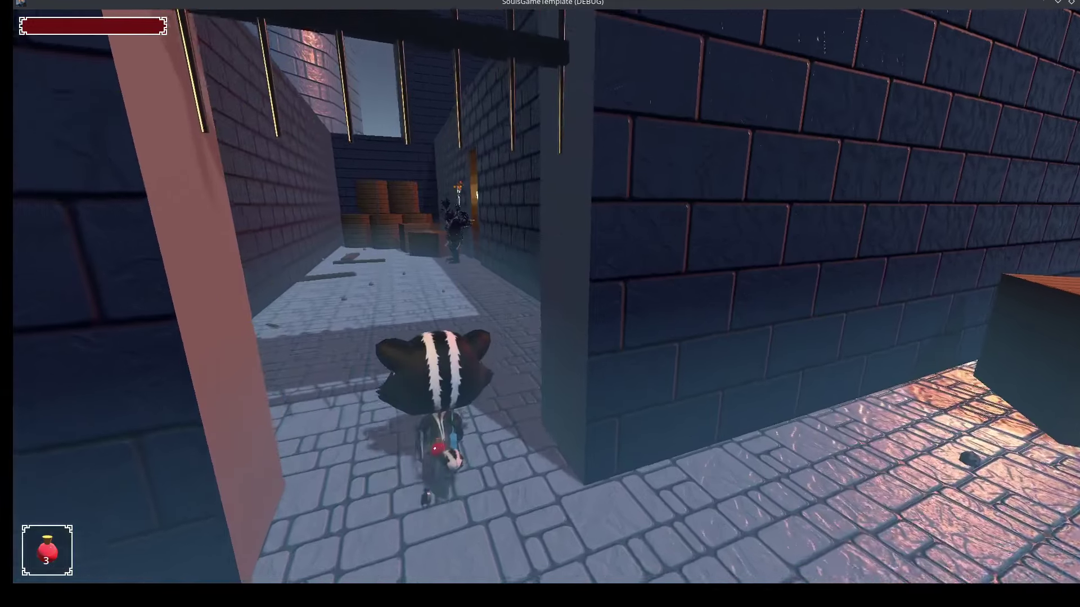
key("w")
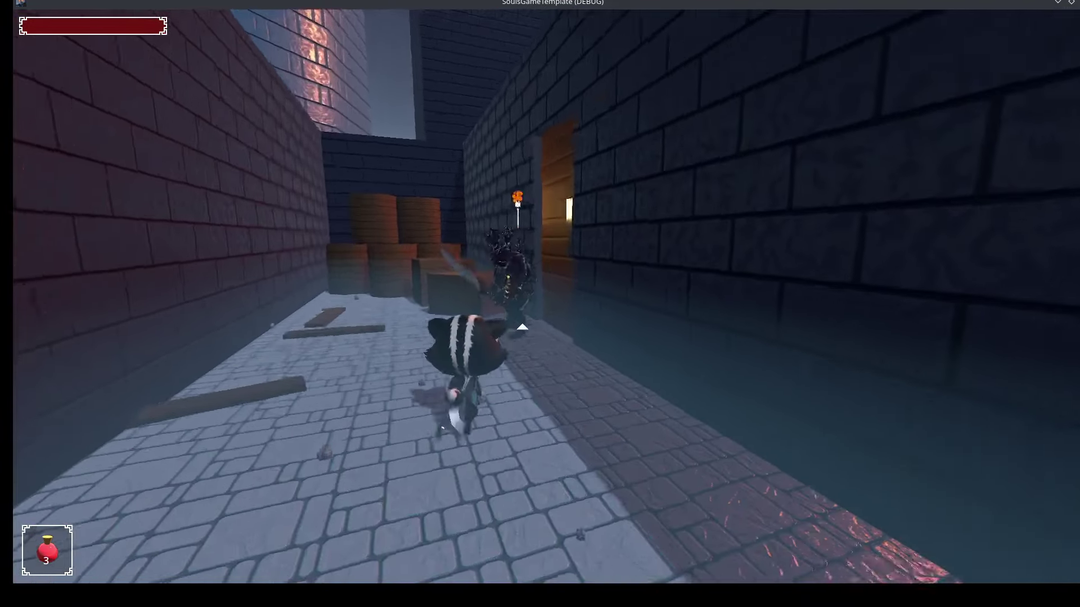
Fight the mutant in the alley until it is defeated to check its movement, attack and death animations.
key("s")
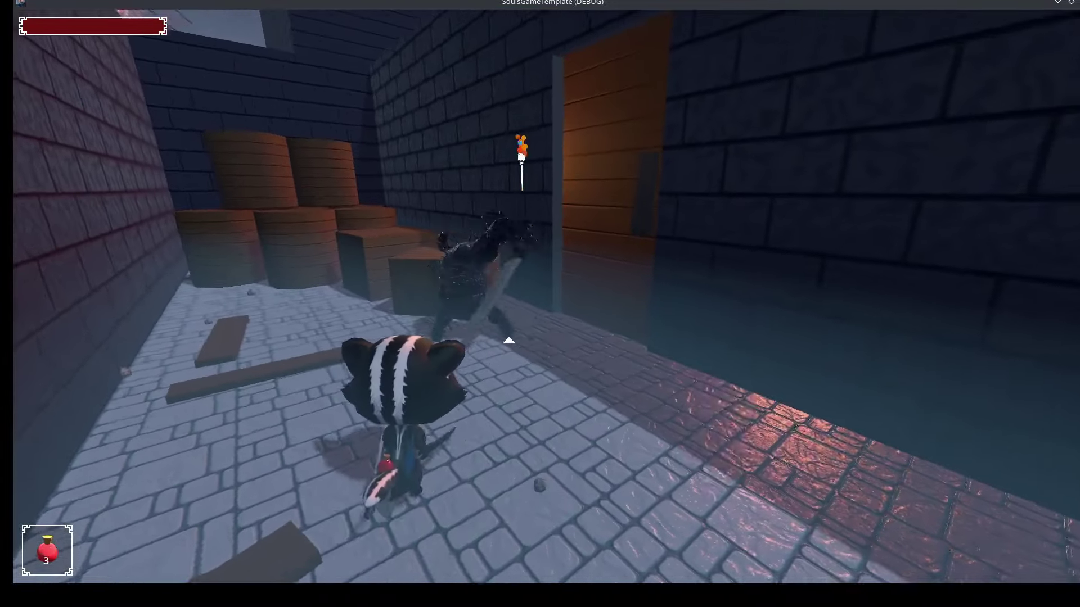
key("w")
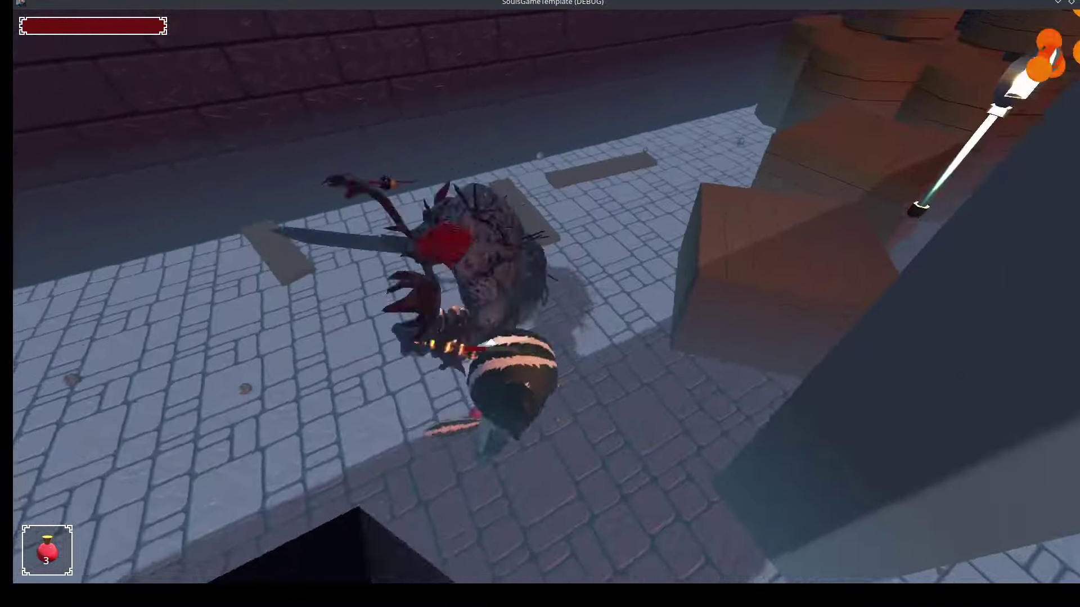
key("s")
key("w")
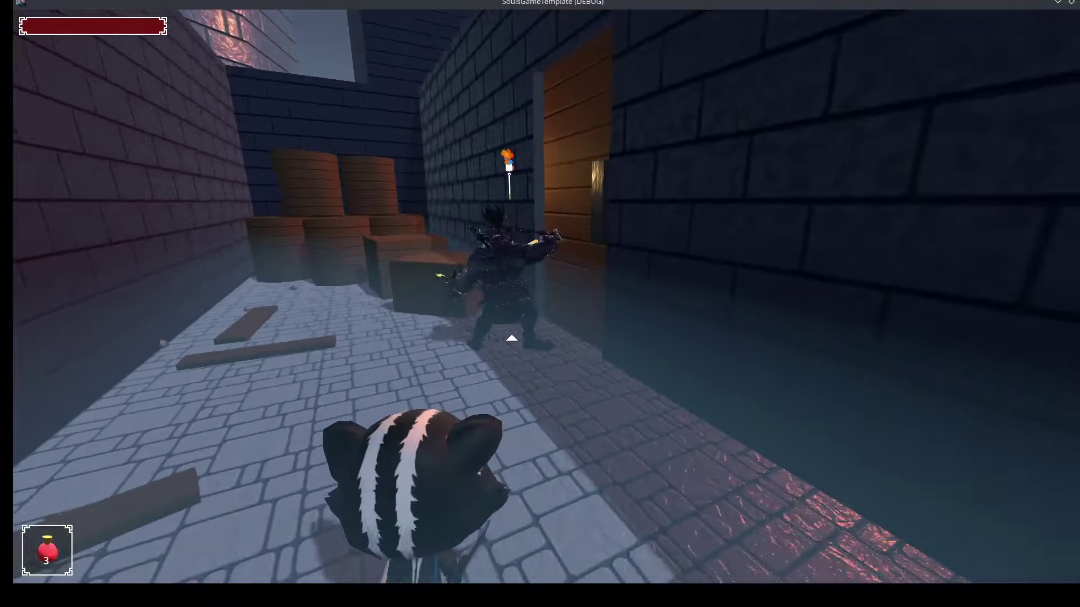
key("s")
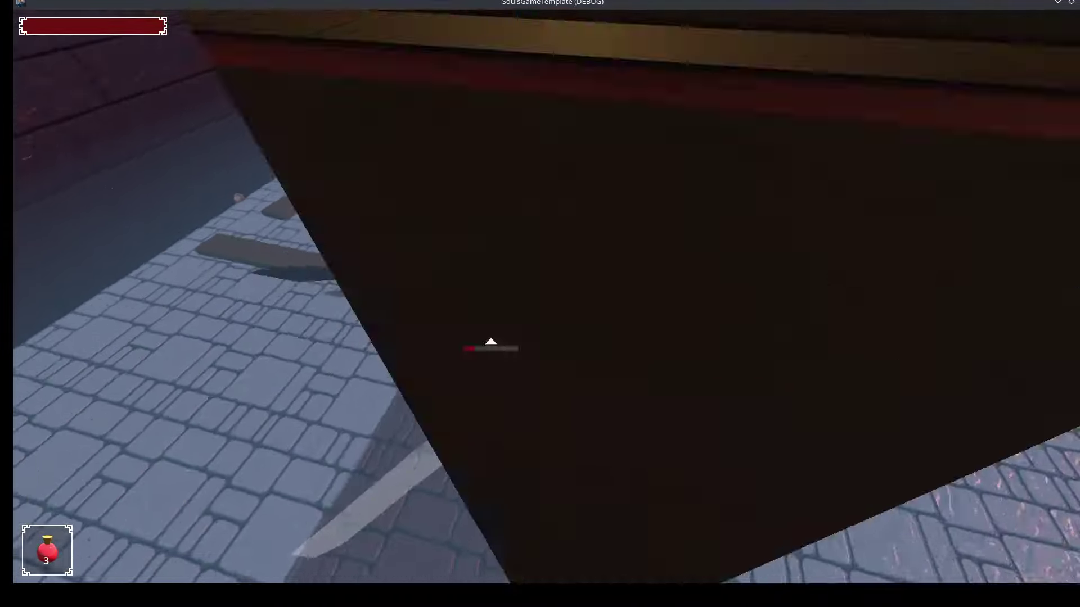
key("s")
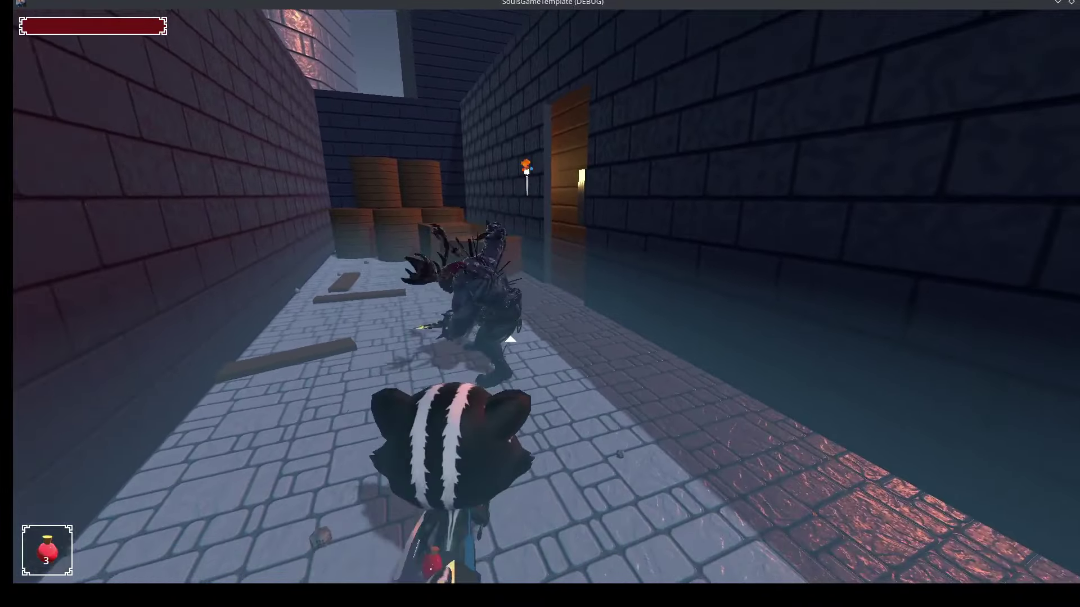
key("w")
key("s")
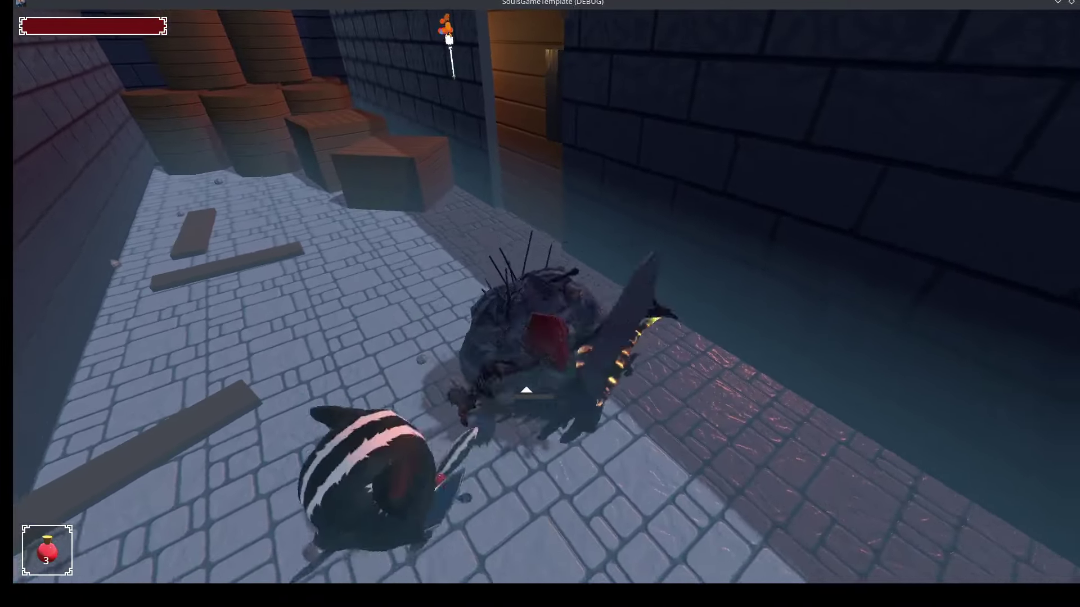
key("w")
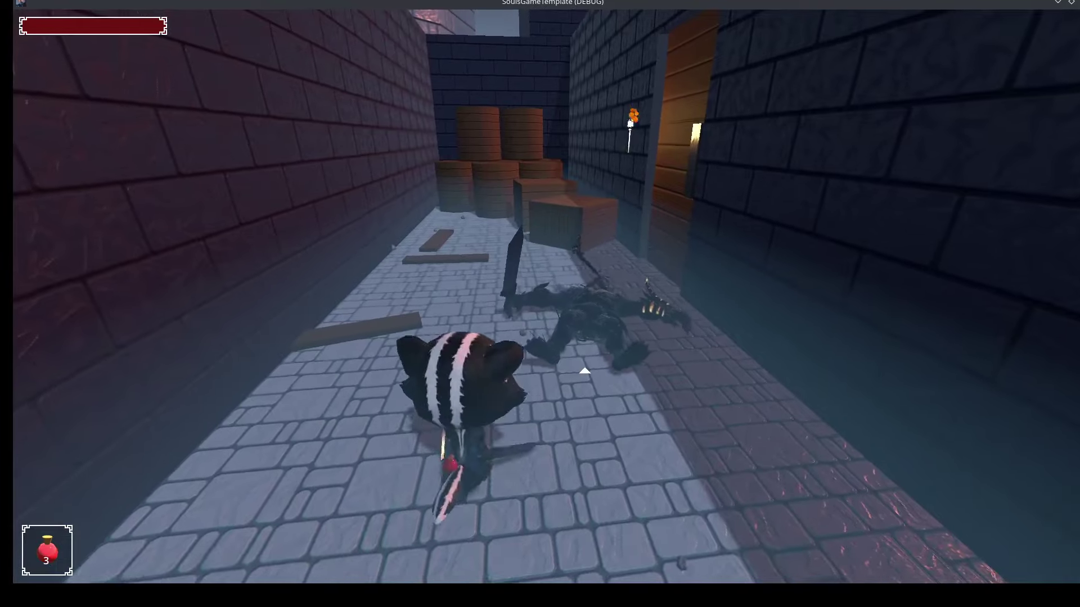
Go through the wooden door into the open courtyard and approach the second mutant enemy.
key("w")
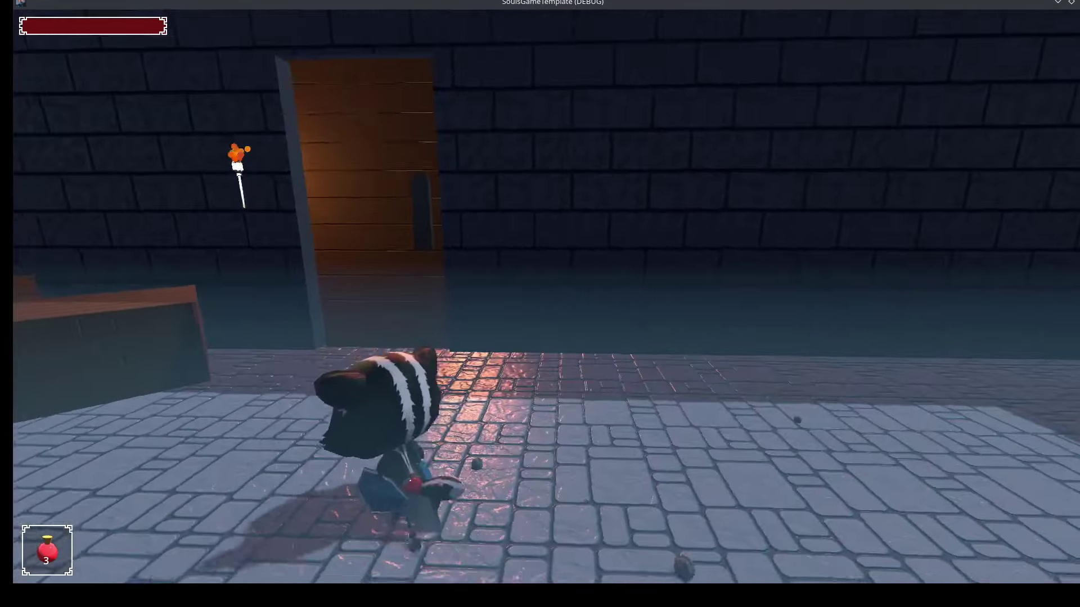
key("w")
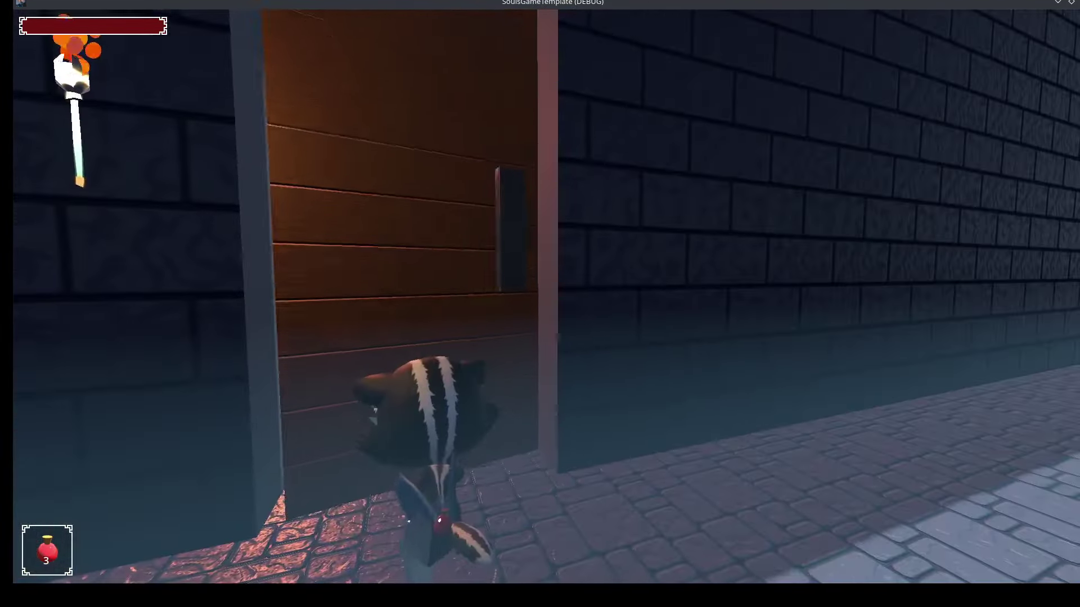
key("w")
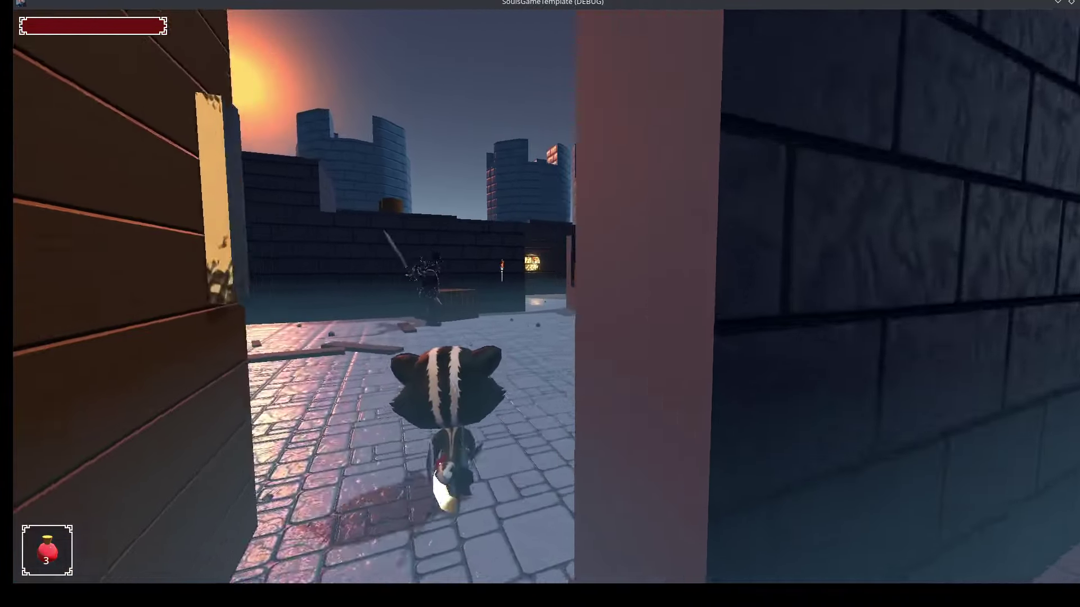
key("w")
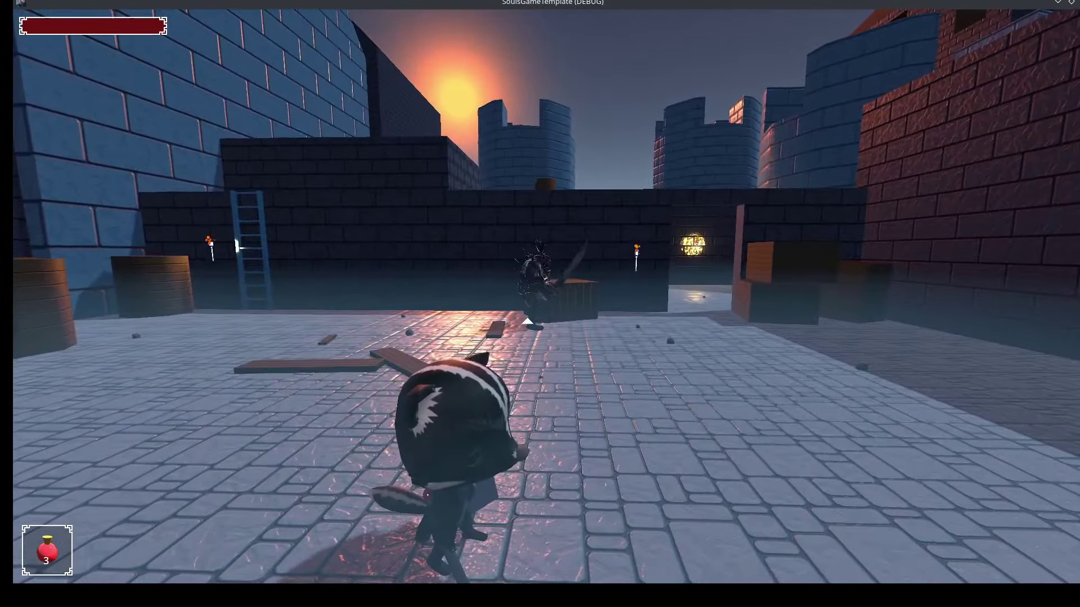
key("w")
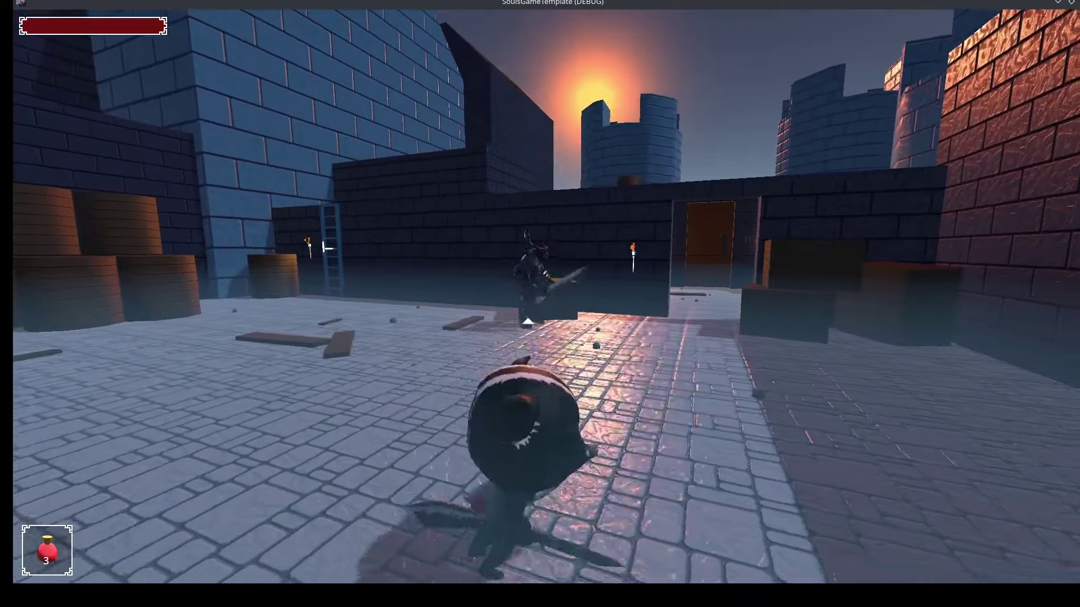
Circle and back away from the pursuing mutant to examine its walk, run and attack animations.
key("a")
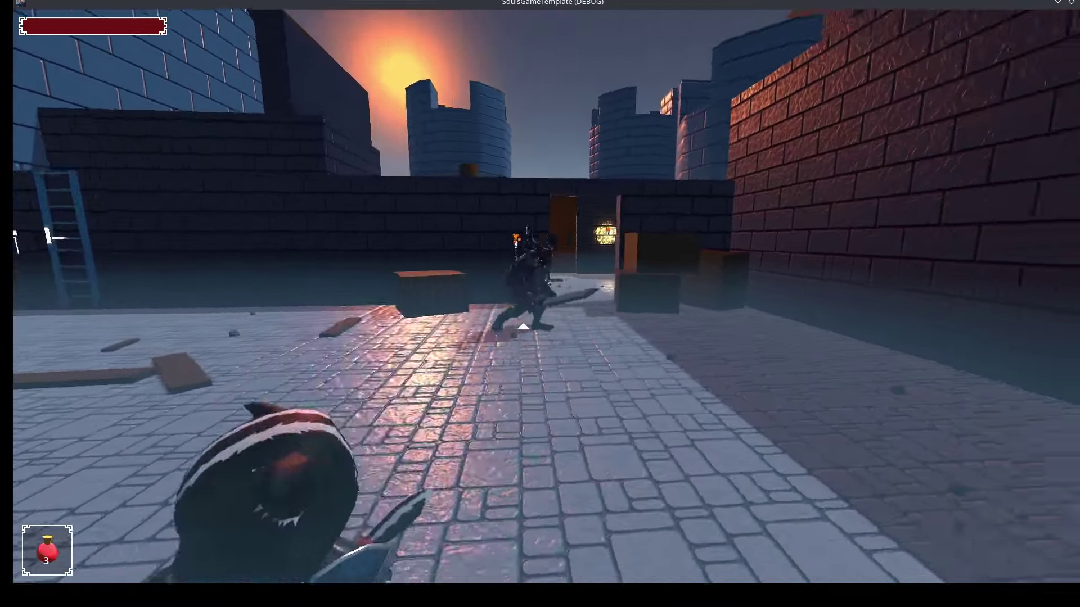
key("a")
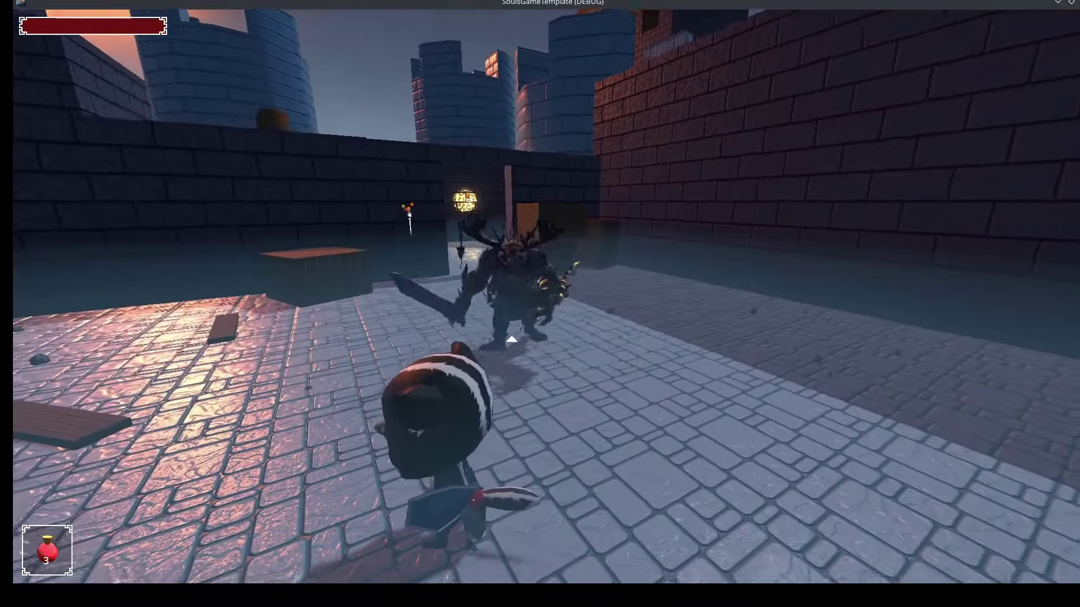
key("s")
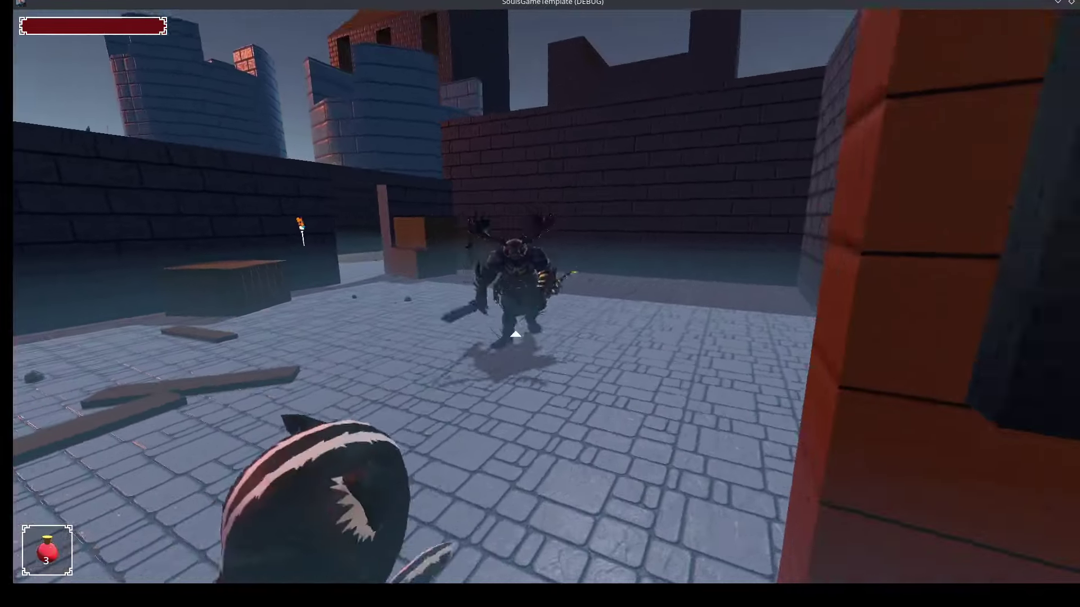
key("a")
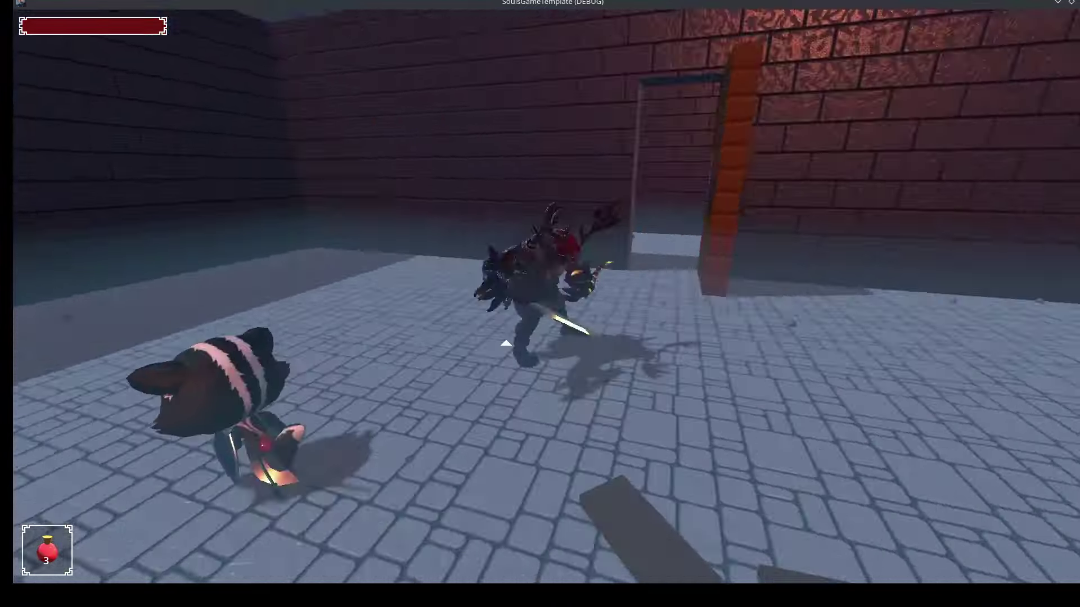
key("s")
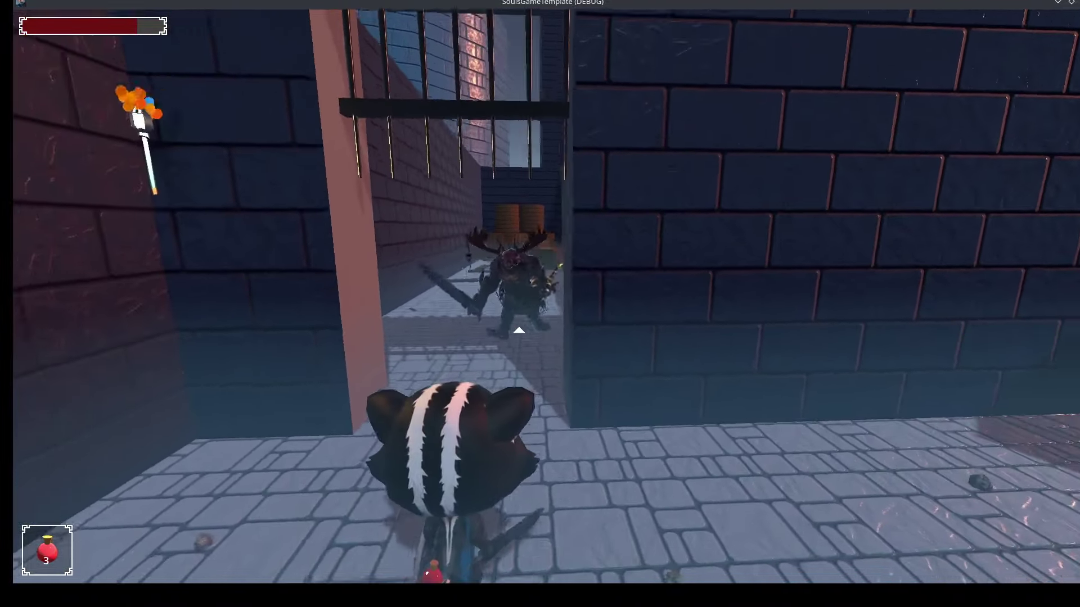
Lead the player back through the barred gate and follow the second mutant along the alley.
key("w")
key("a")
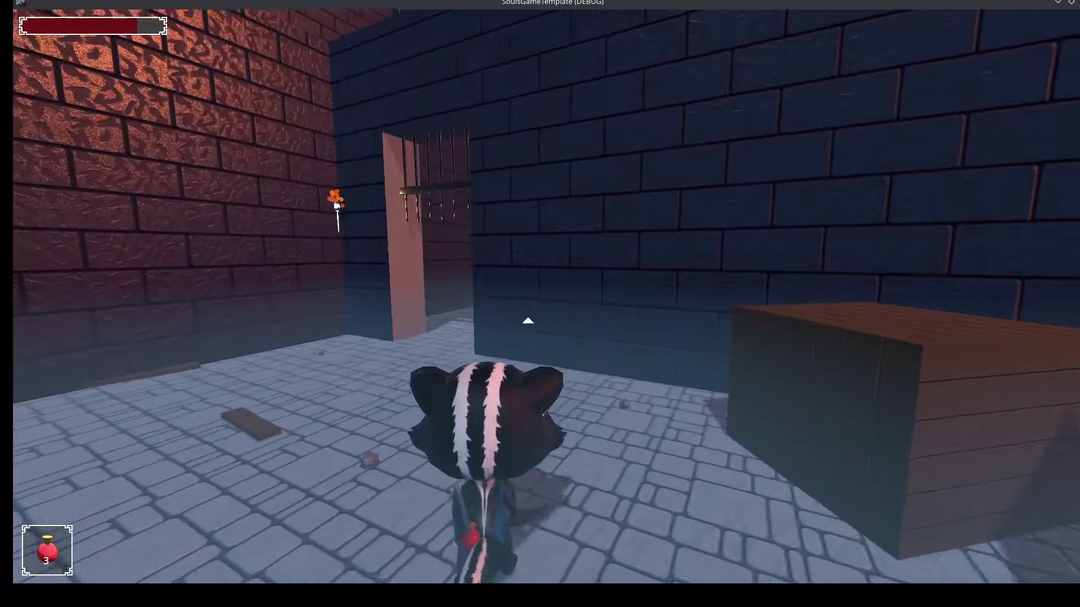
key("w")
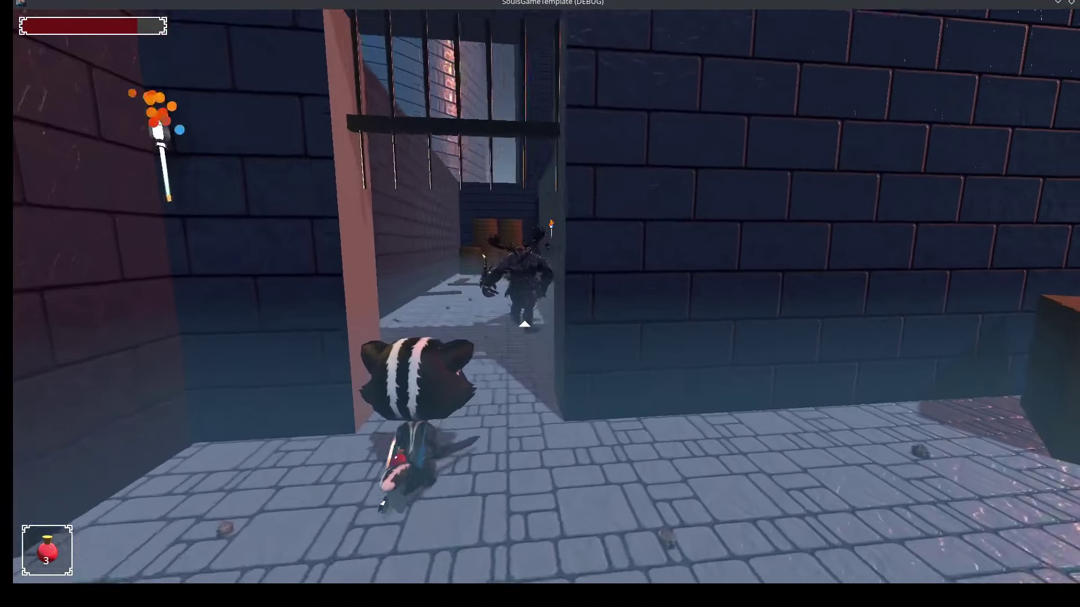
key("w")
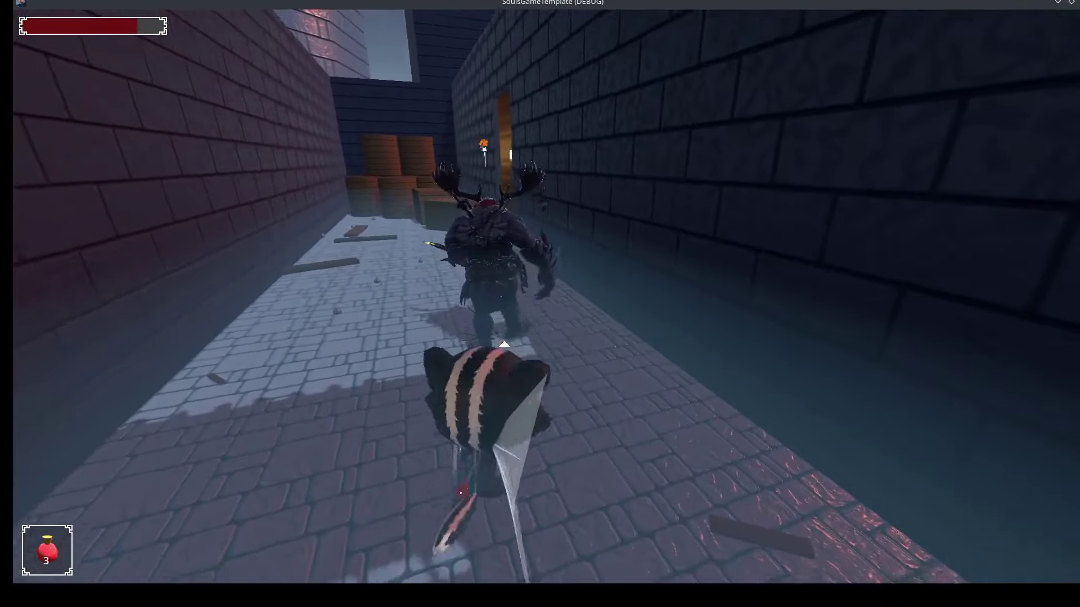
Fight the second mutant in the alley, dodging and striking until it is defeated, to check its attack, hit and death animations.
key("w")
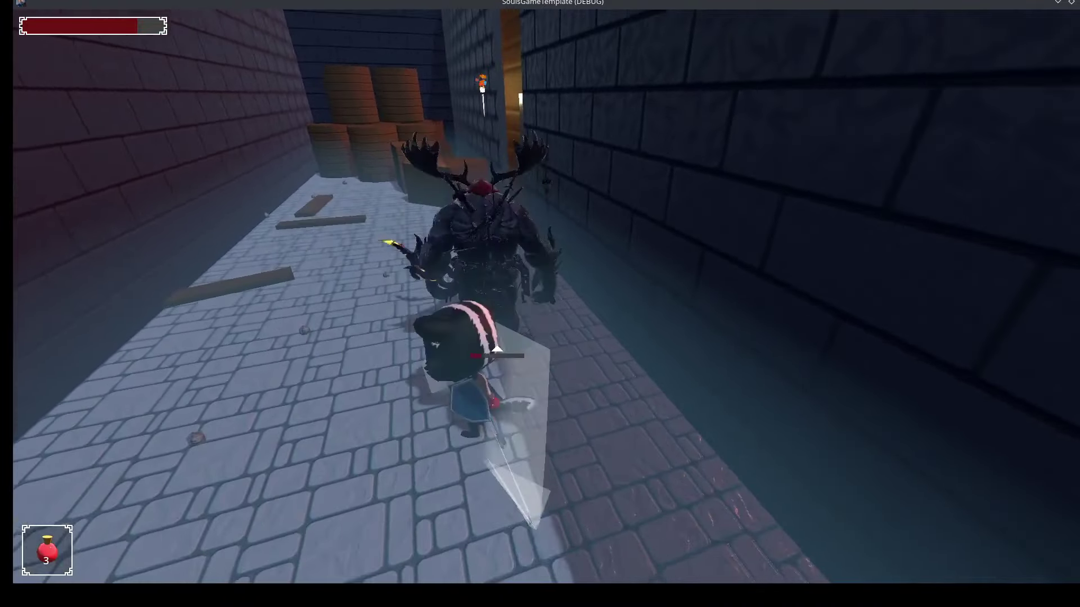
key("s")
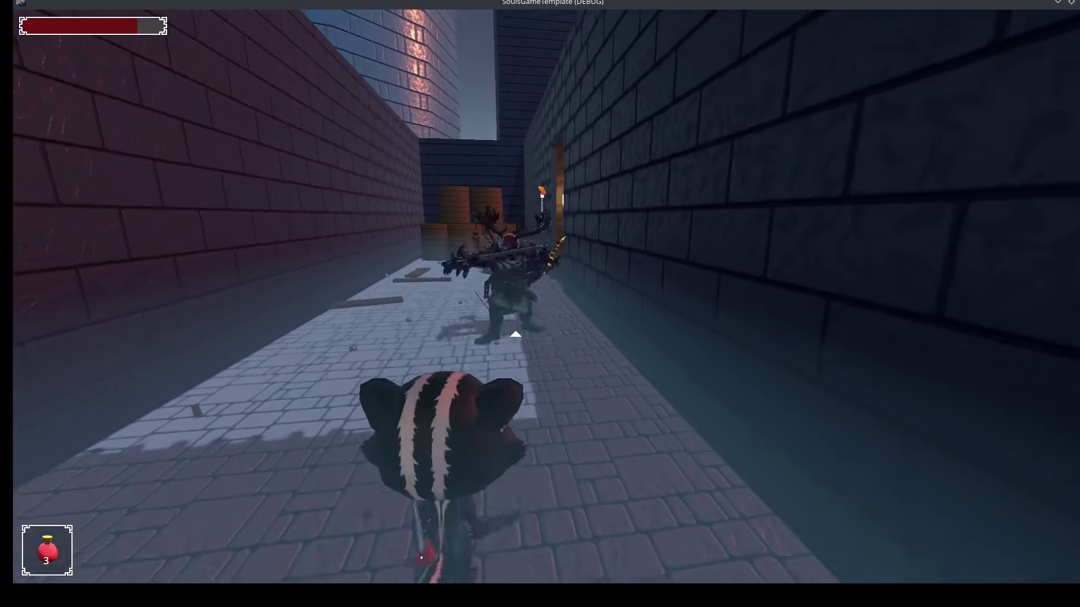
key("w")
key("a")
key("w")
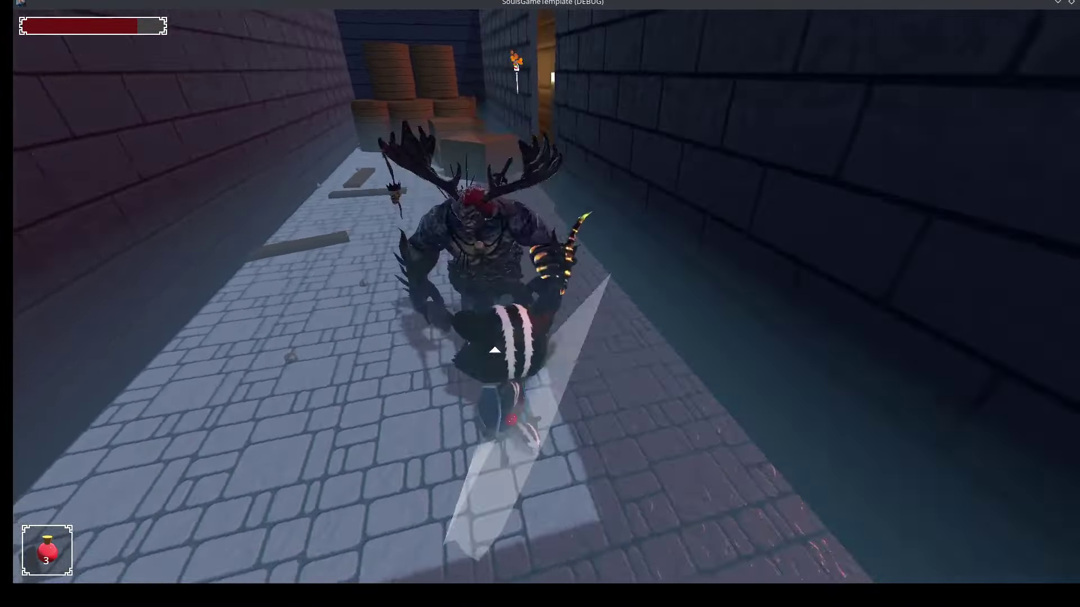
key("d")
key("s")
key("w")
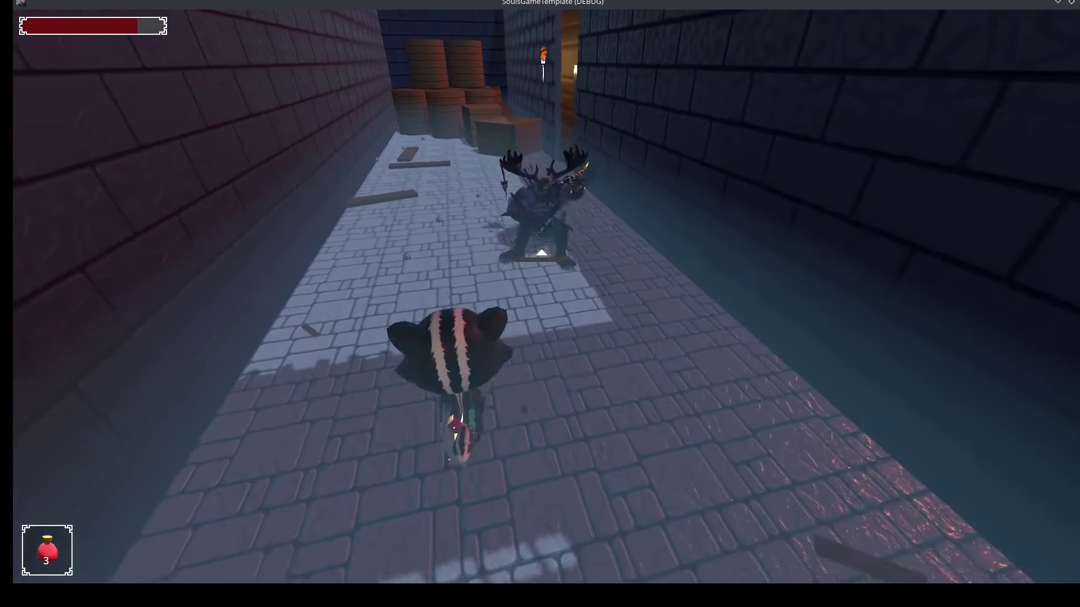
key("w")
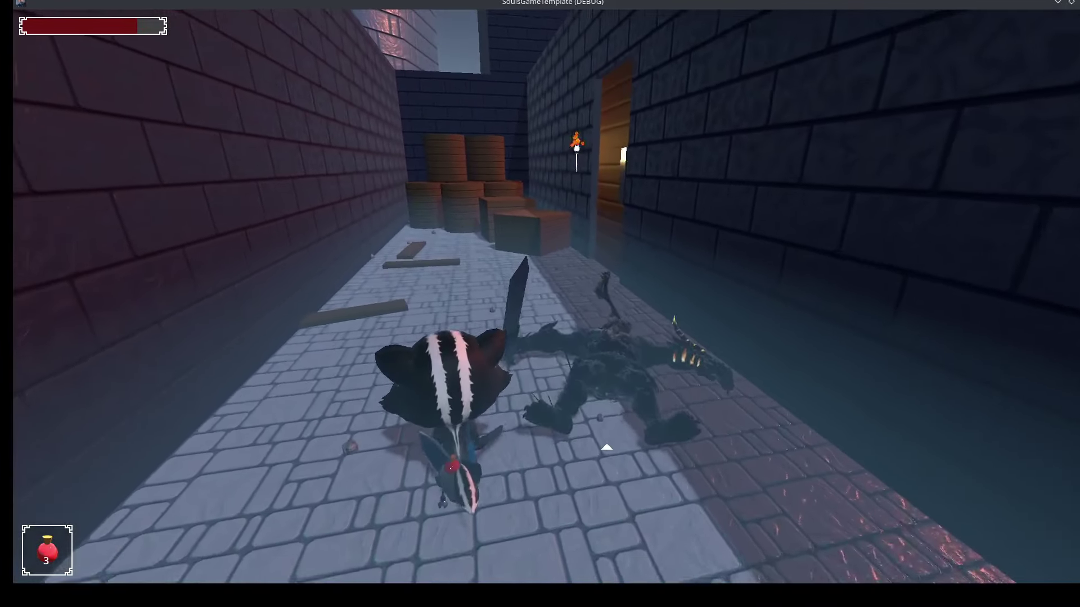